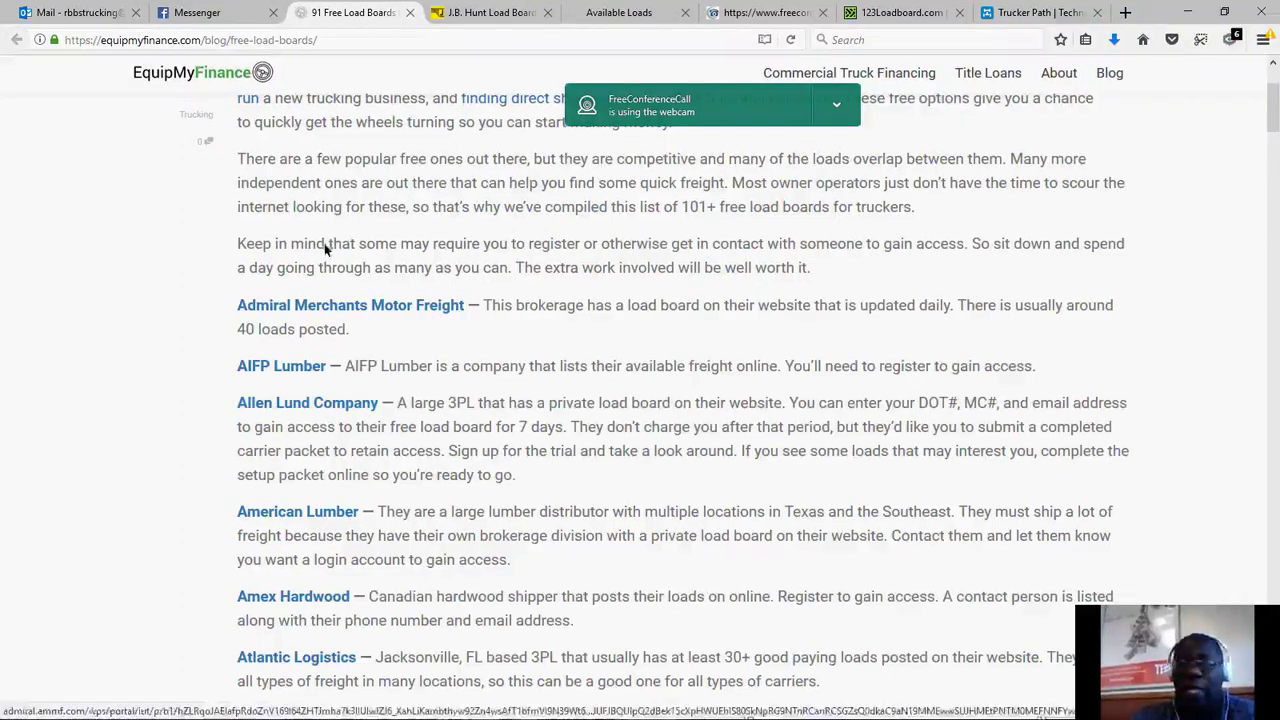
Examine the list of free load boards, from Admiral Merchants Motor Freight to the entries around JB Hunt, Landstar and Maverick Transportation.
scroll(330, 240, "down", 10)
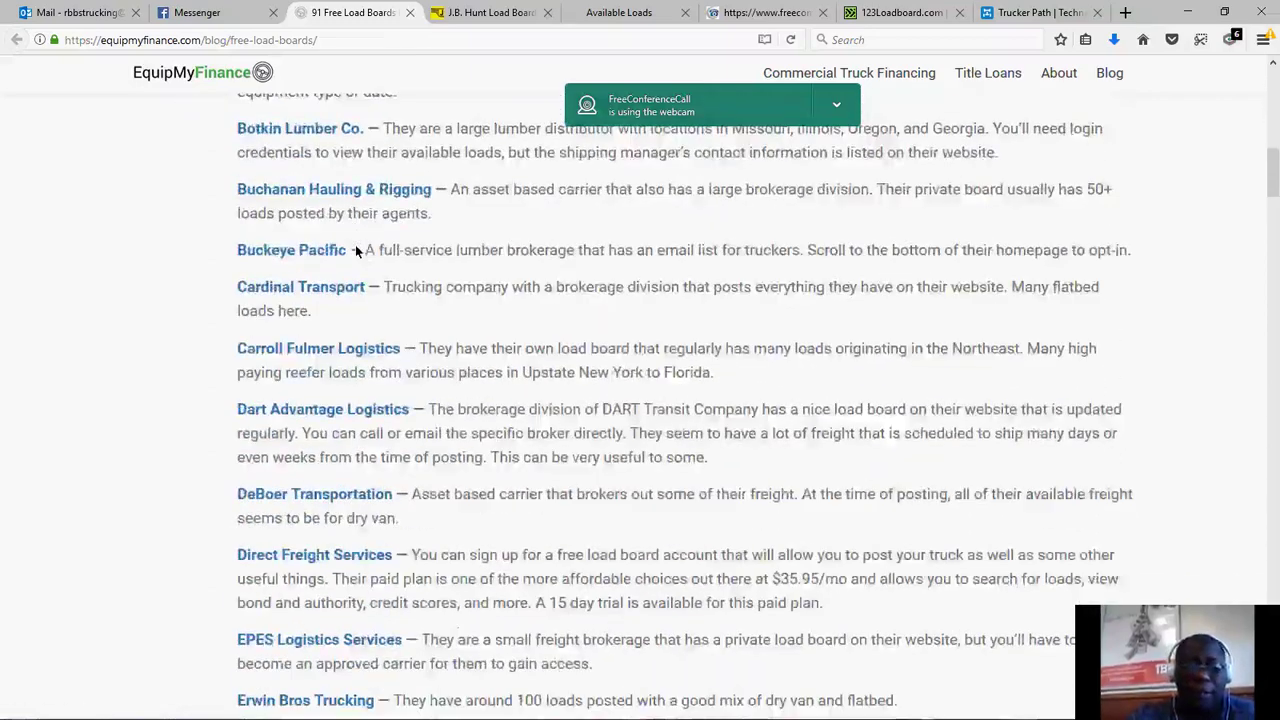
scroll(355, 245, "down", 15)
scroll(356, 252, "down", 3)
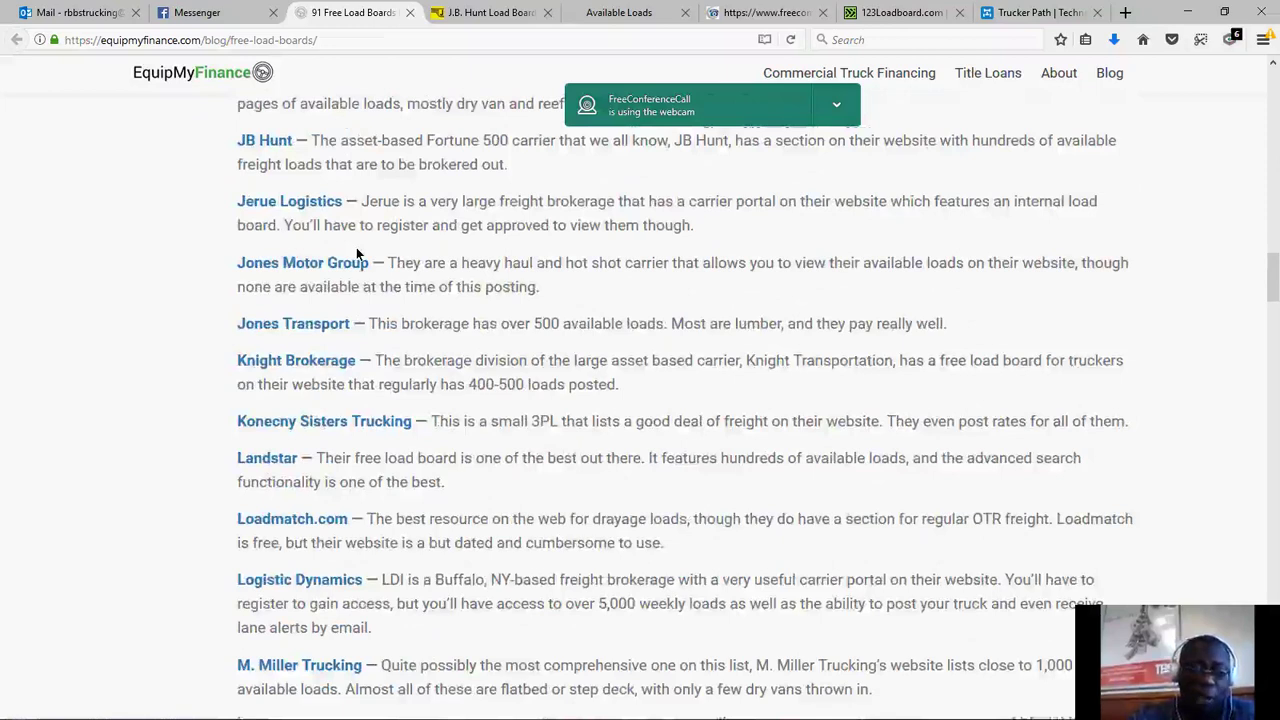
scroll(356, 247, "down", 3)
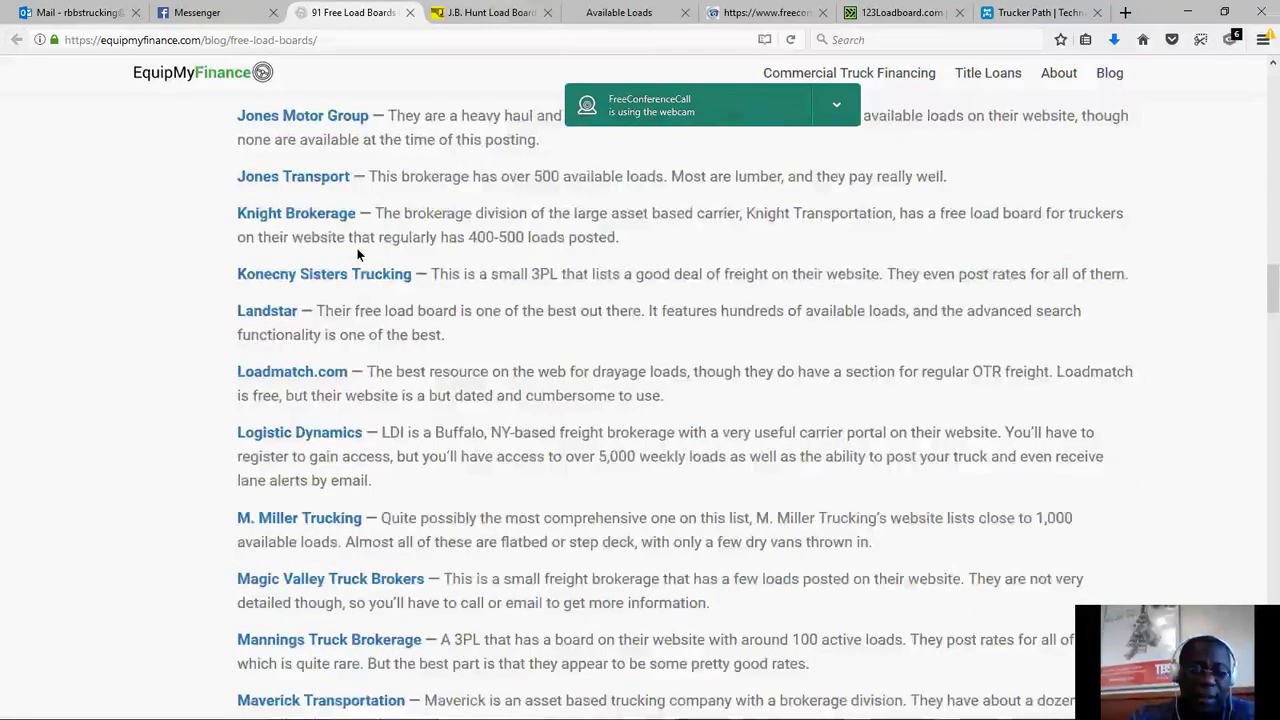
scroll(357, 248, "down", 1)
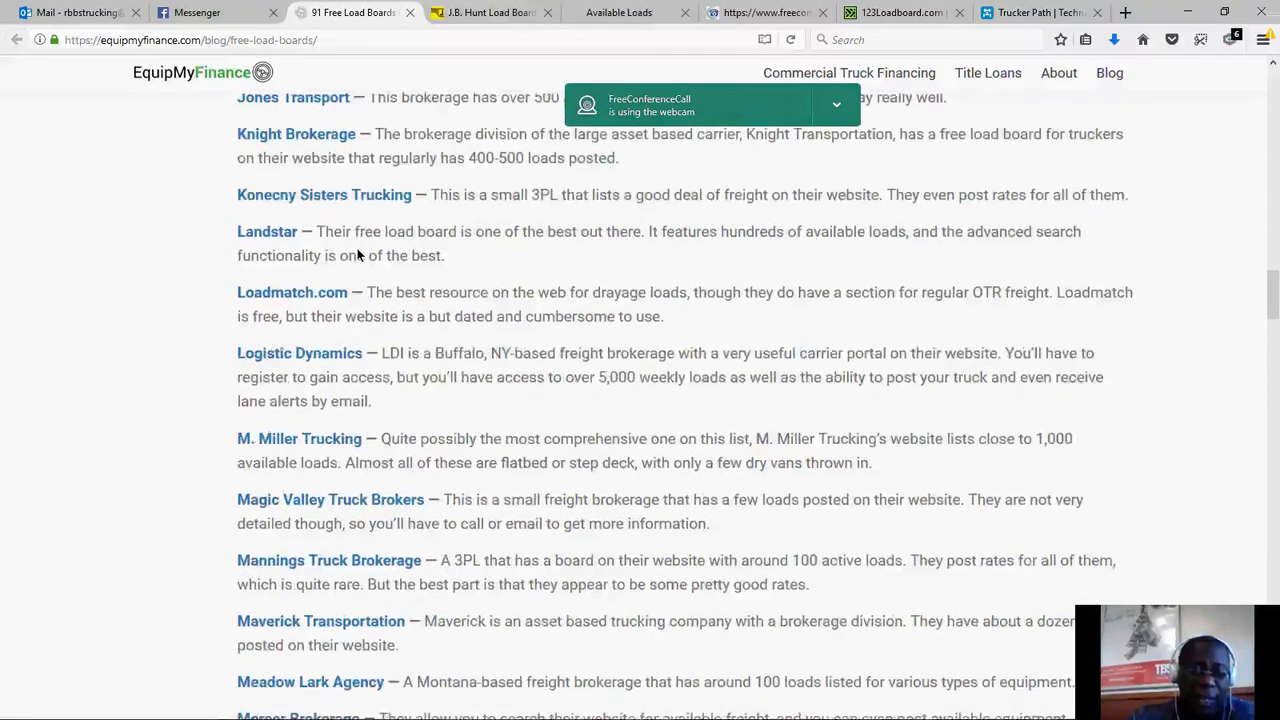
scroll(357, 250, "down", 4)
scroll(357, 250, "up", 6)
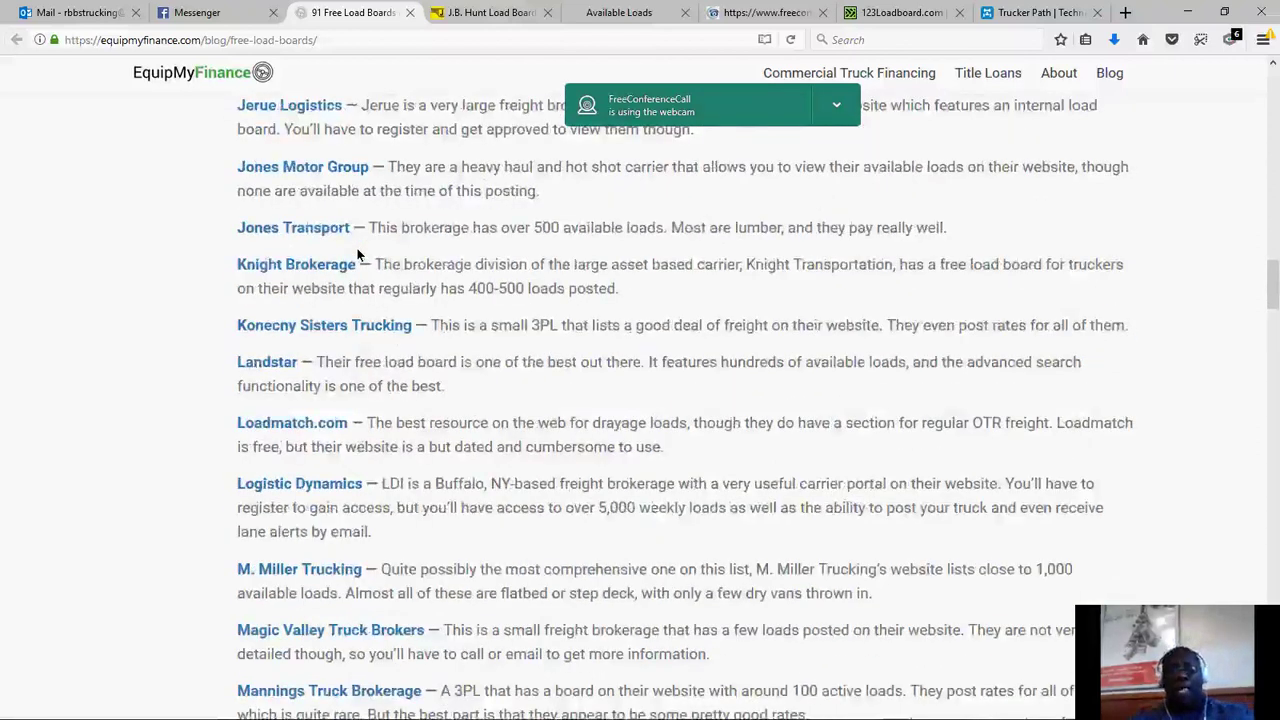
scroll(357, 250, "up", 1)
scroll(357, 250, "up", 2)
On the J.B. Hunt load board, expand the Nov 24 Abbeville, AL to San Antonio, TX load and check its booking info.
key("ctrl+Tab")
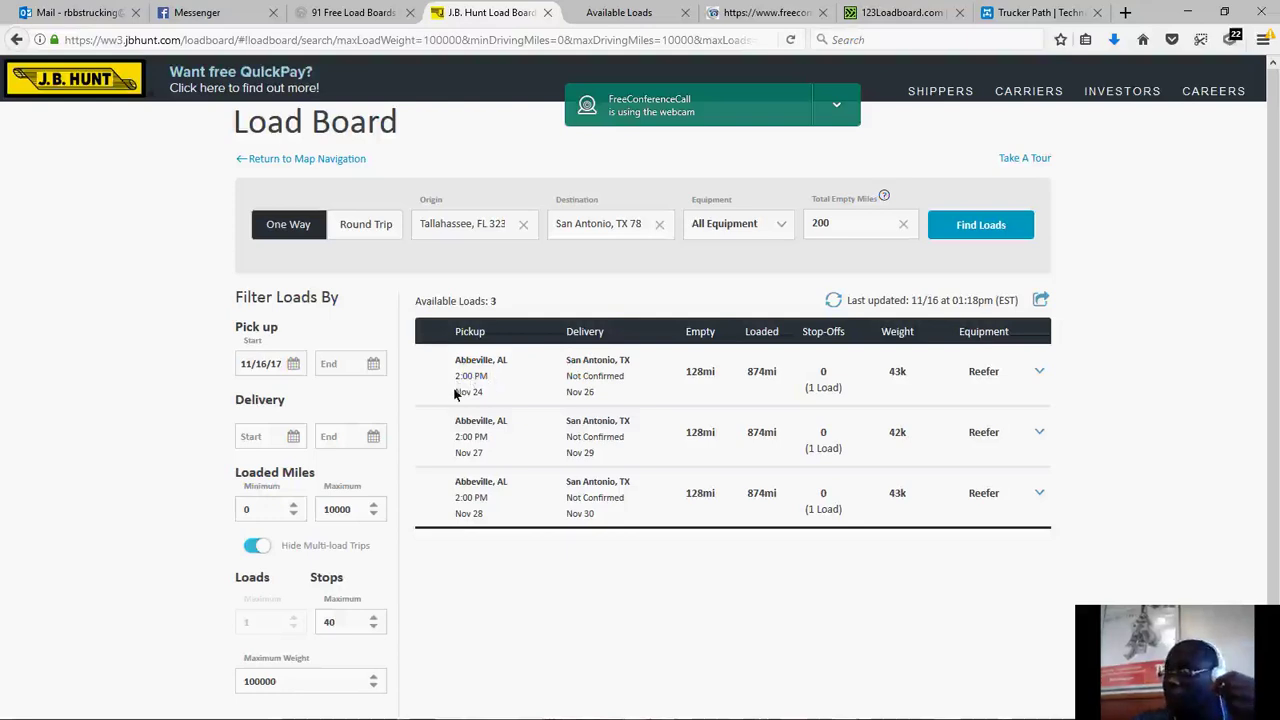
left_click(469, 385)
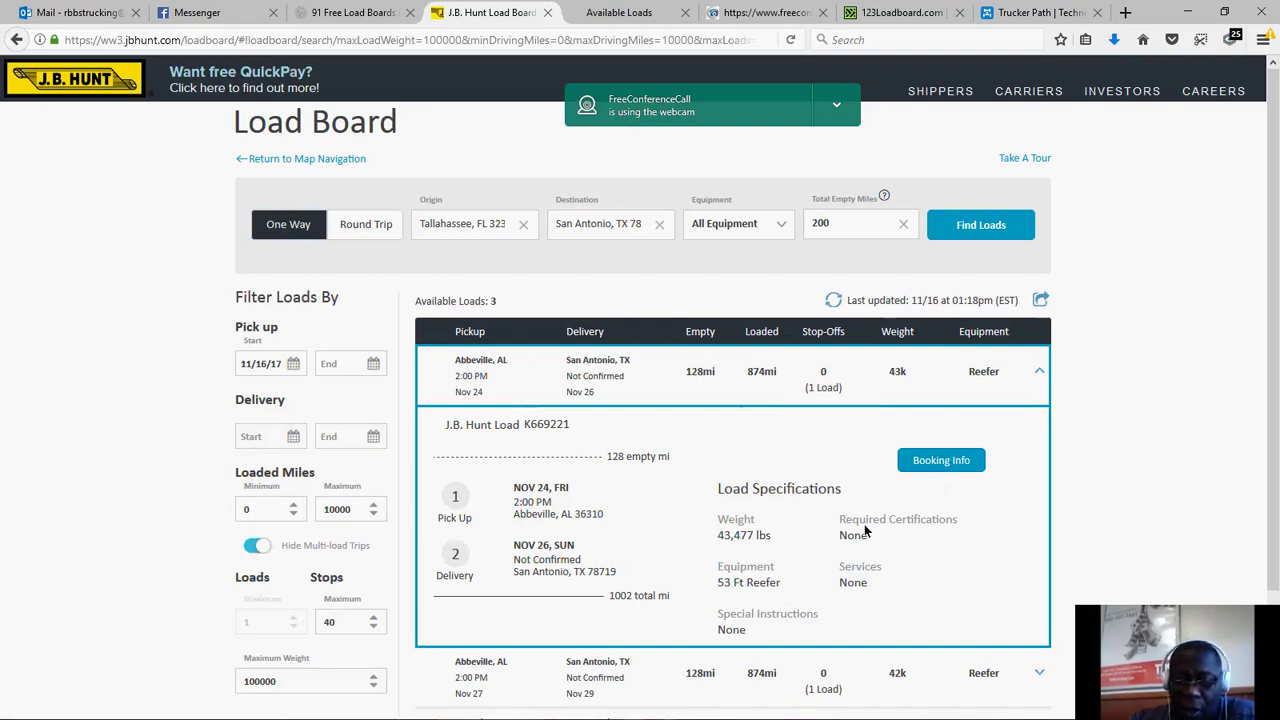
scroll(839, 564, "down", 1)
scroll(838, 567, "down", 2)
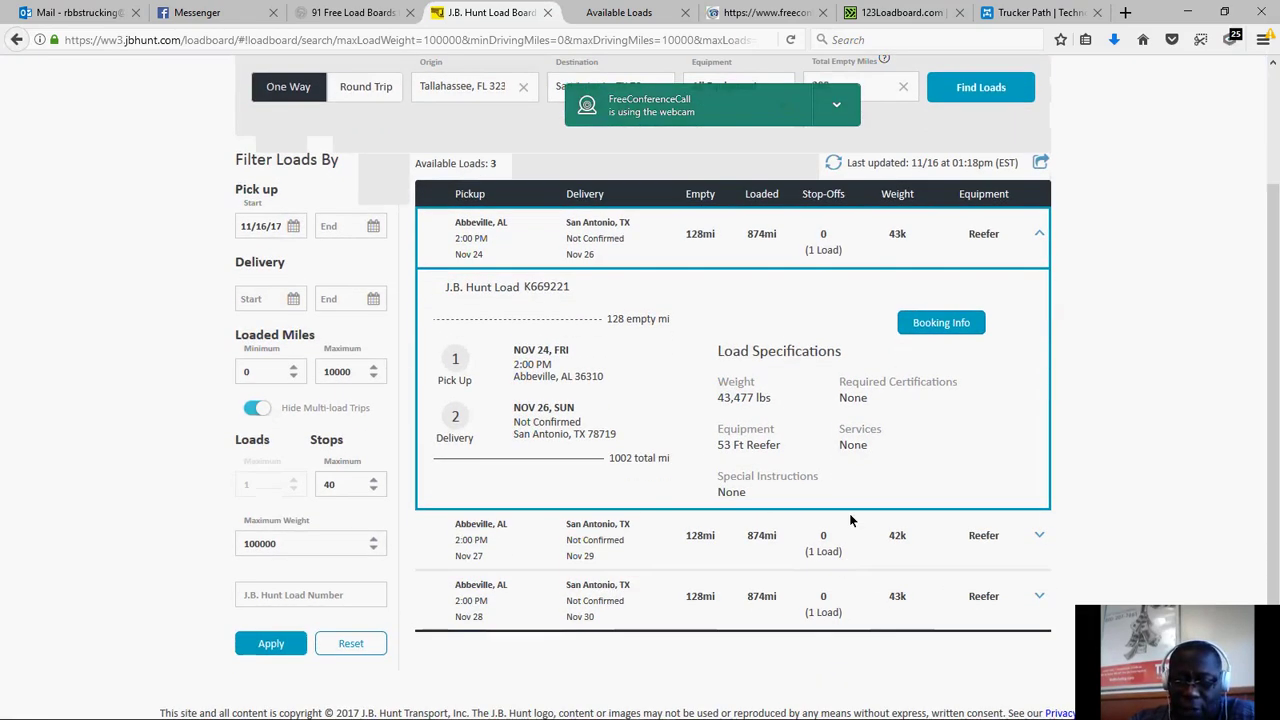
left_click(940, 326)
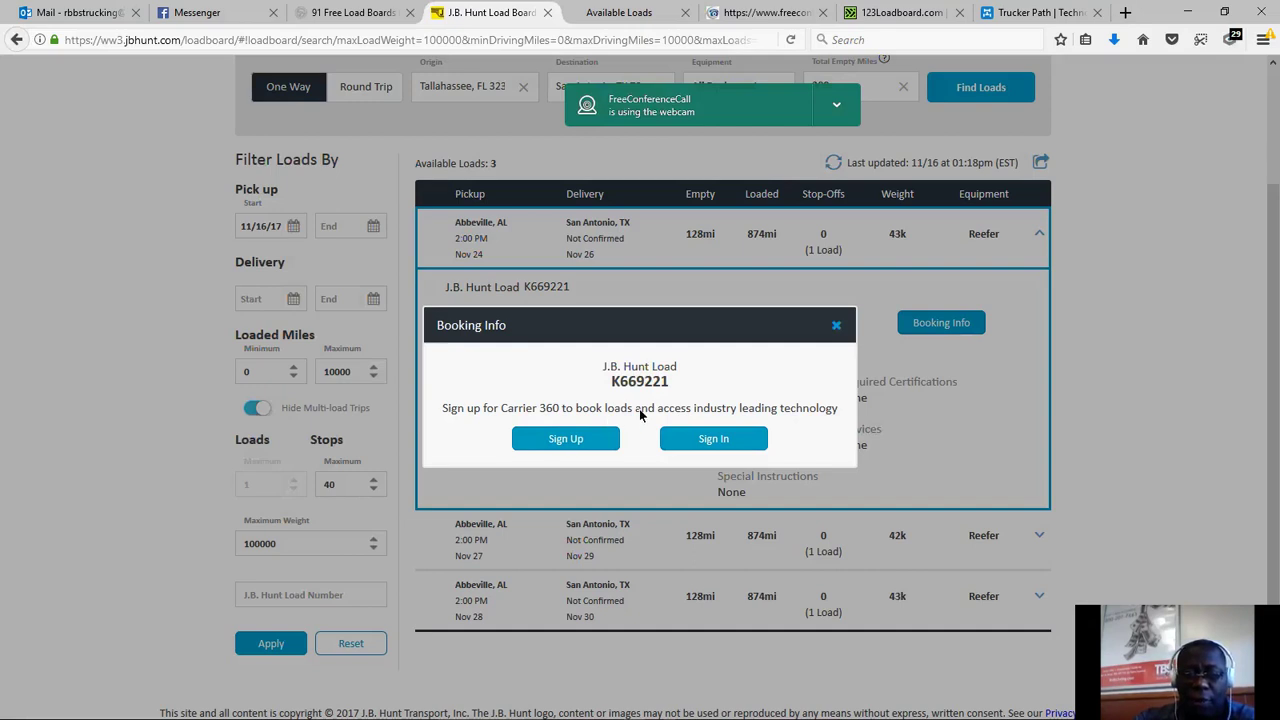
left_click(831, 326)
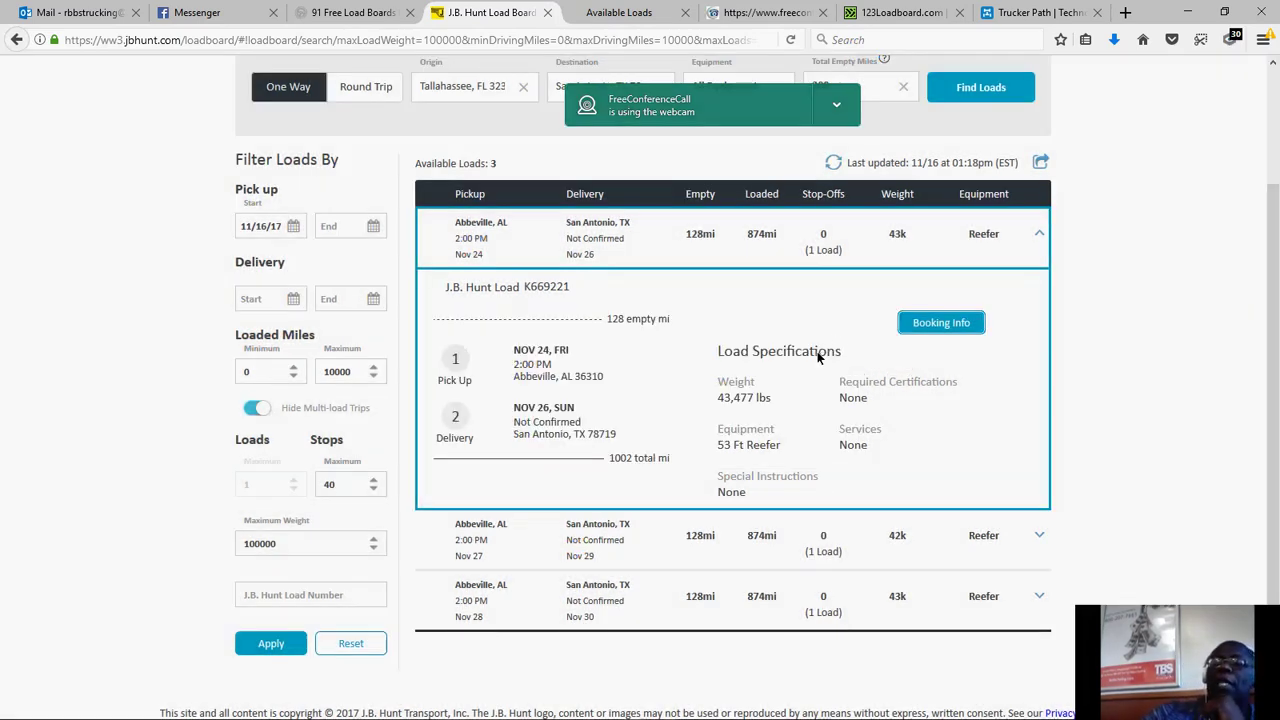
Switch the J.B. Hunt load search from Tallahassee to a round trip.
scroll(873, 350, "up", 1)
scroll(873, 350, "up", 1)
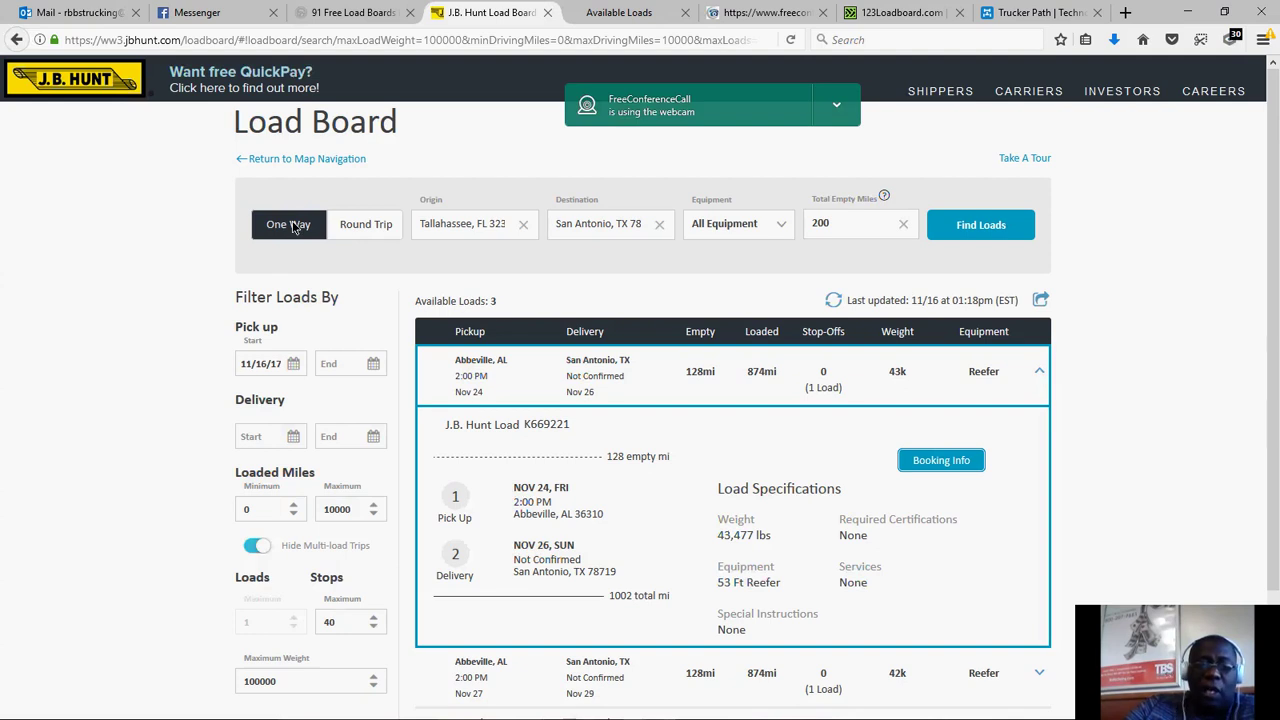
left_click(357, 226)
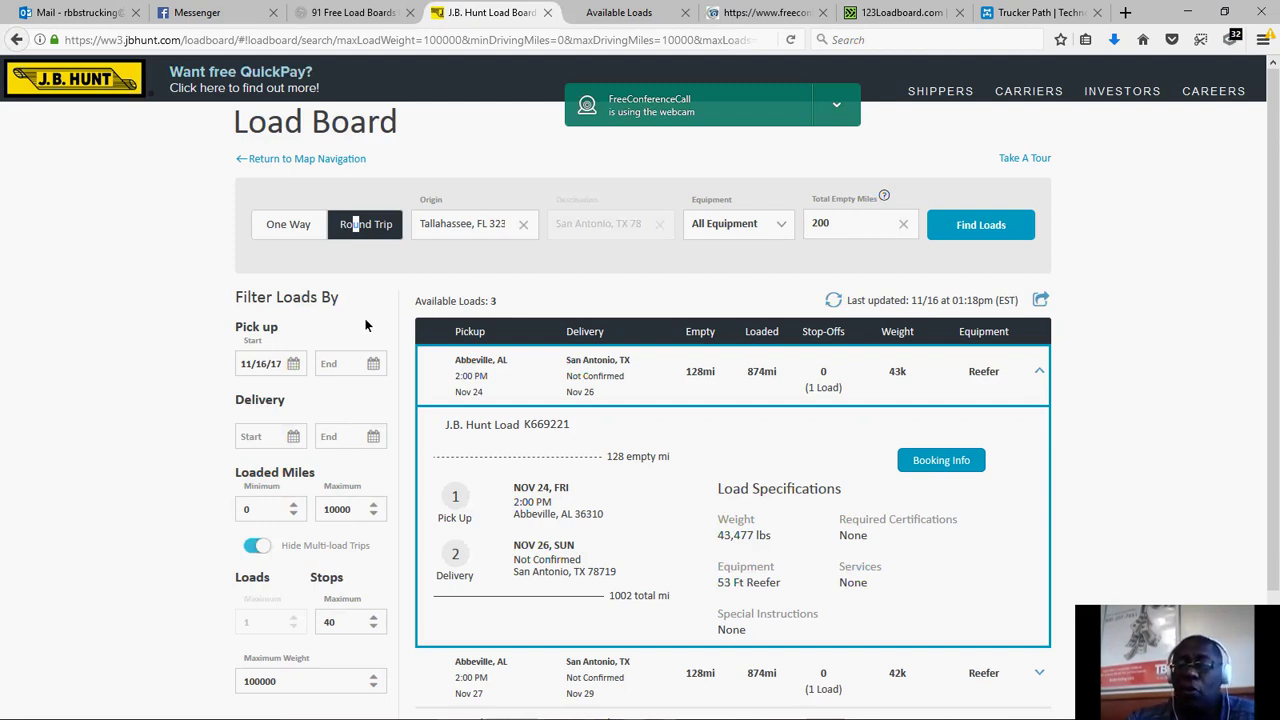
Return to the list of free load boards and examine the remaining entries through Yusen Logistics.
left_click(345, 13)
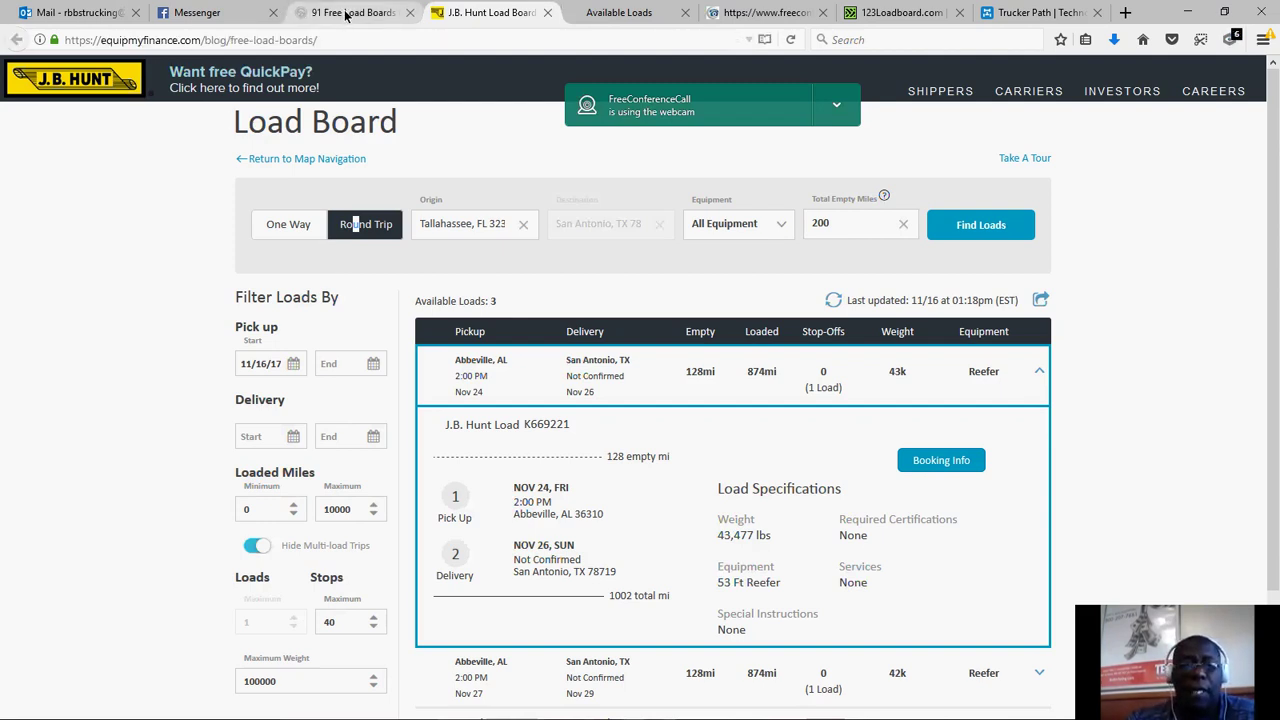
scroll(305, 410, "down", 2)
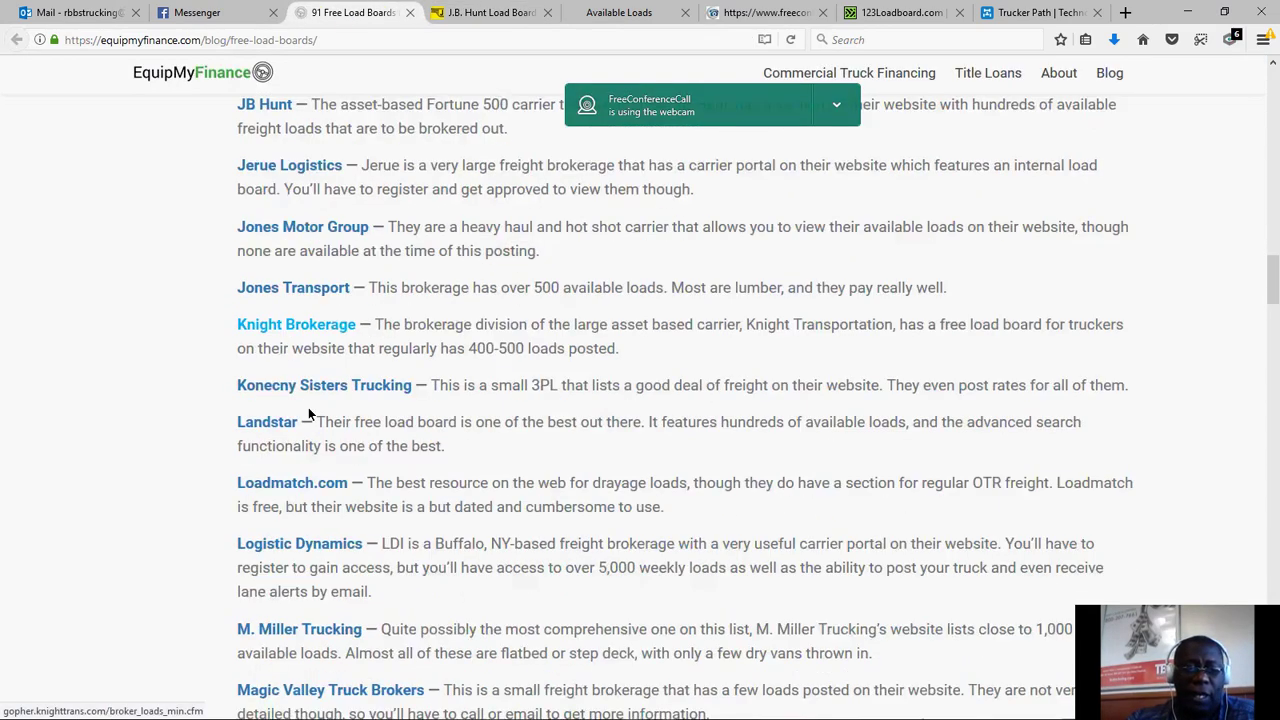
scroll(308, 406, "down", 15)
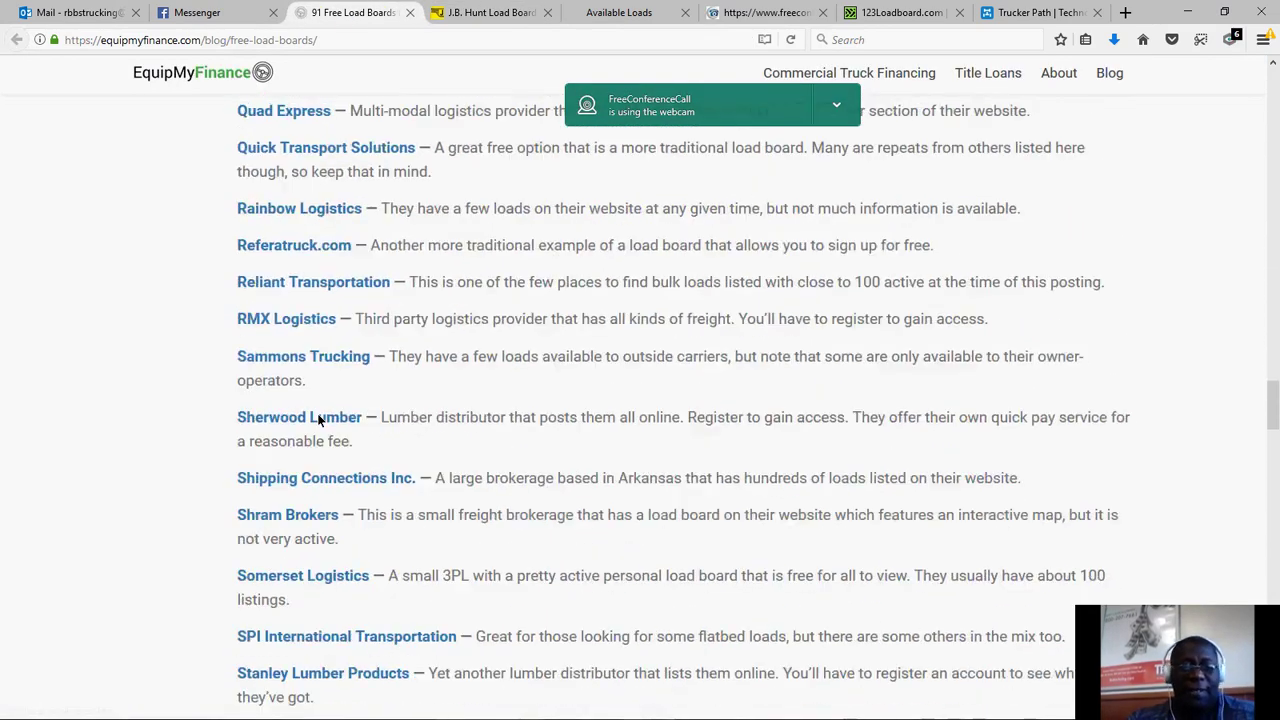
scroll(316, 415, "down", 10)
scroll(314, 414, "down", 2)
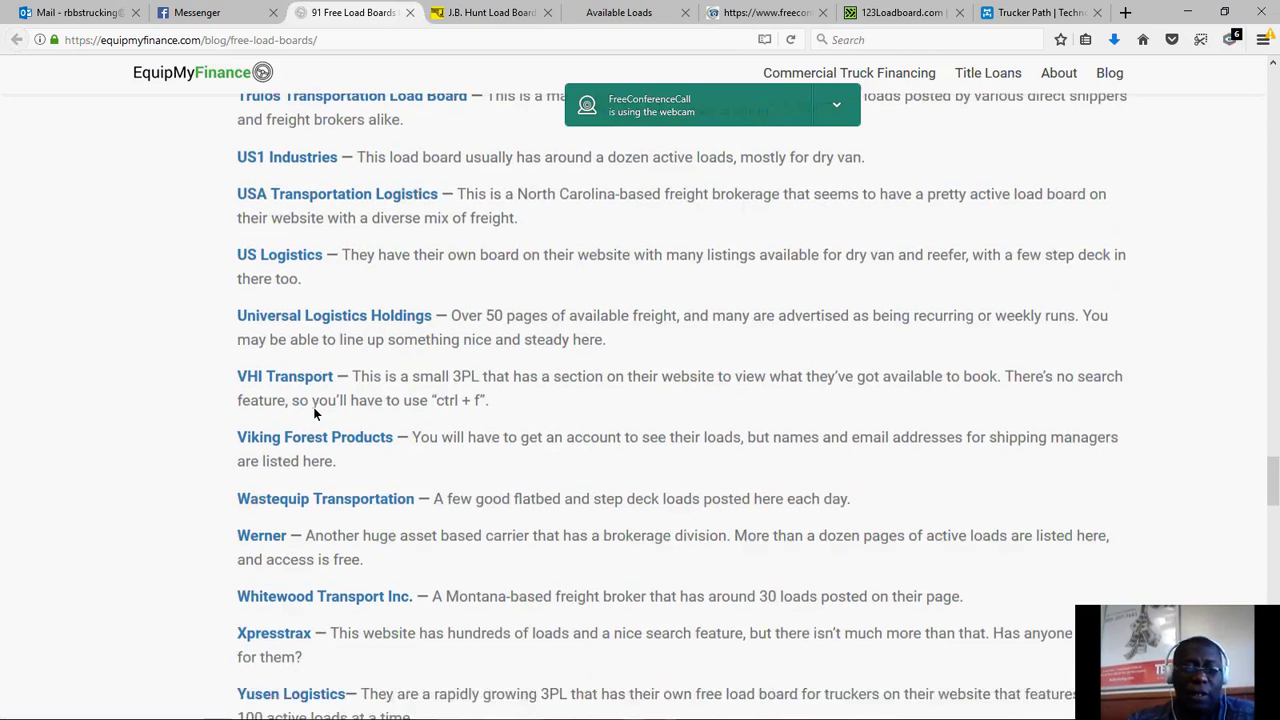
scroll(315, 410, "down", 3)
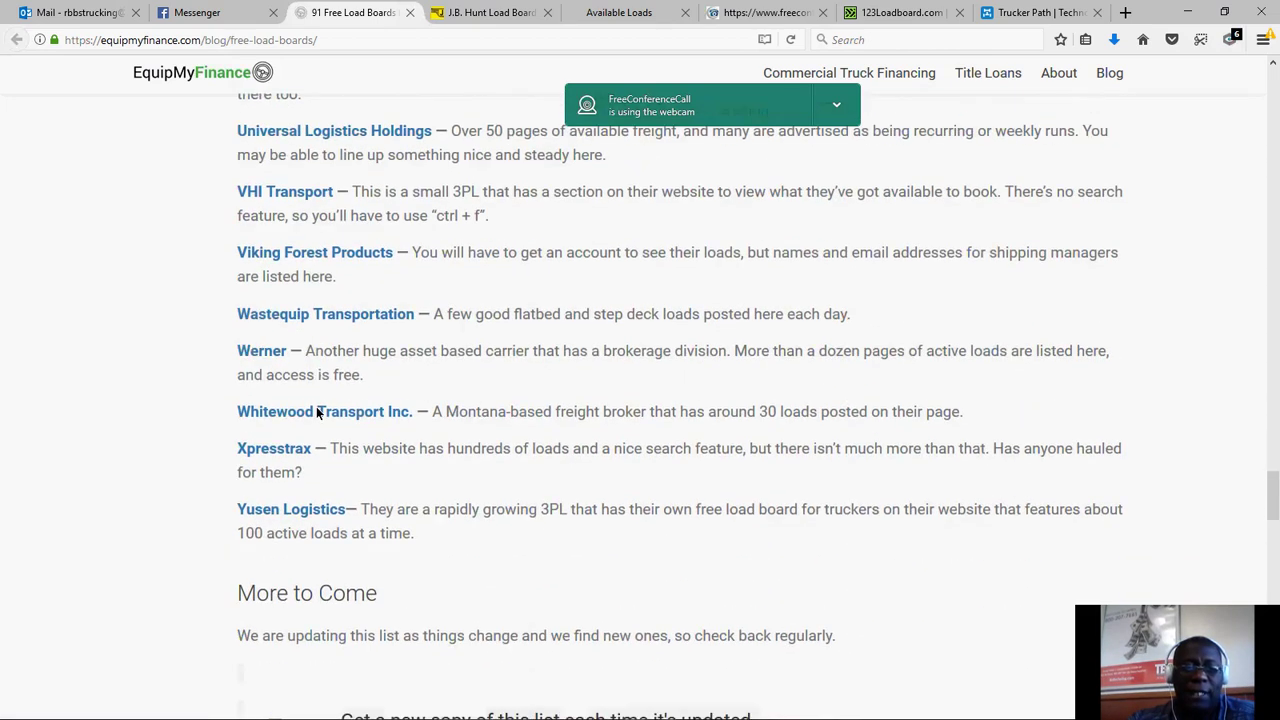
scroll(316, 411, "up", 4)
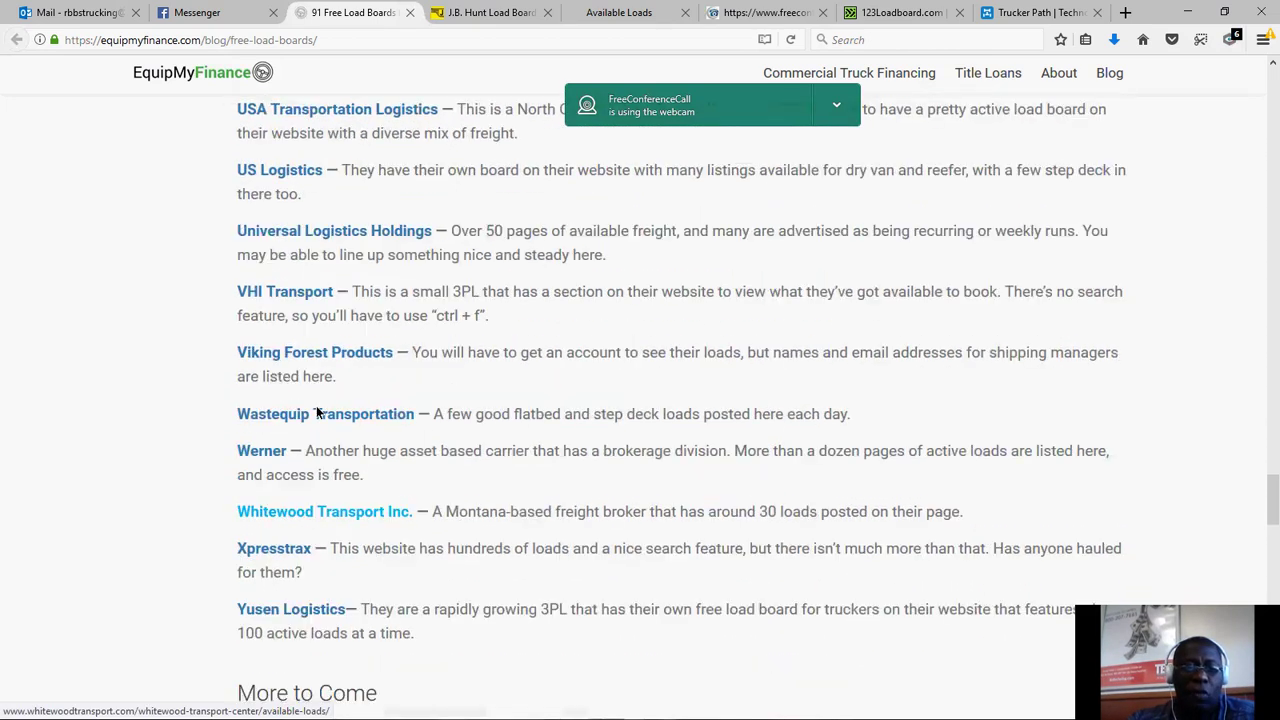
scroll(316, 405, "up", 2)
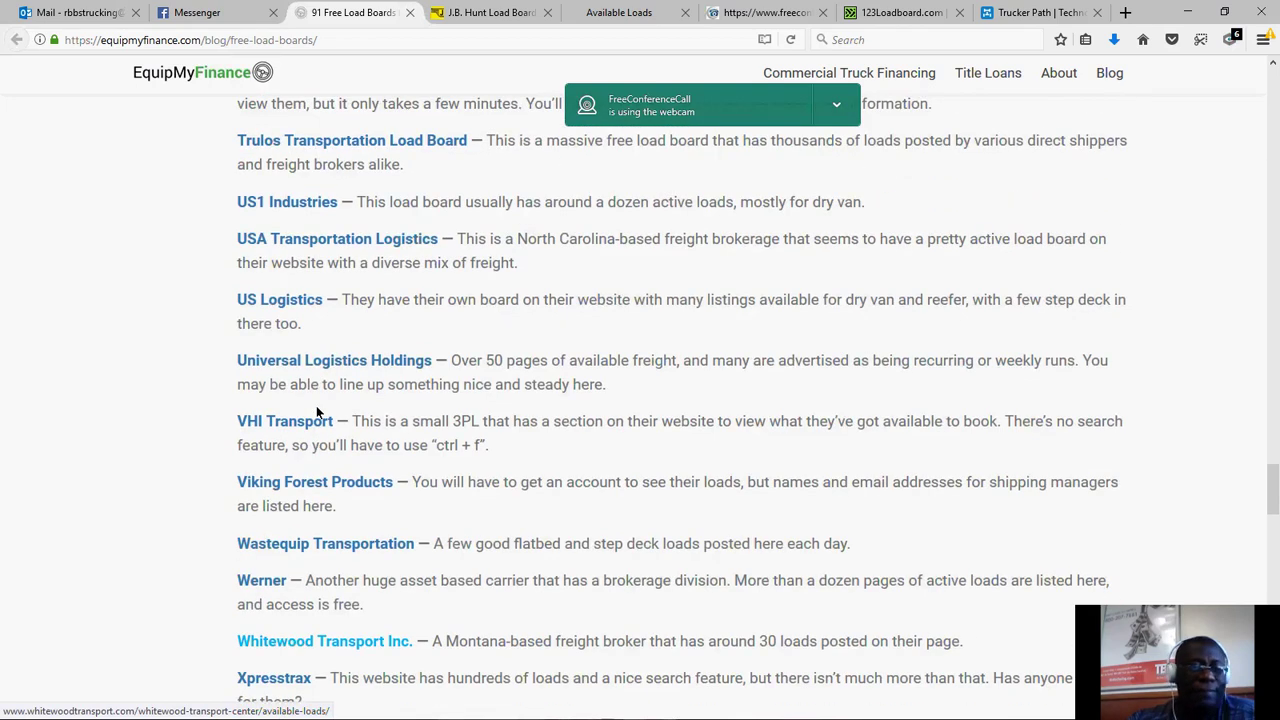
Open the US1 Industries load board, check its available loads and available trucks, and close it.
left_click(305, 240)
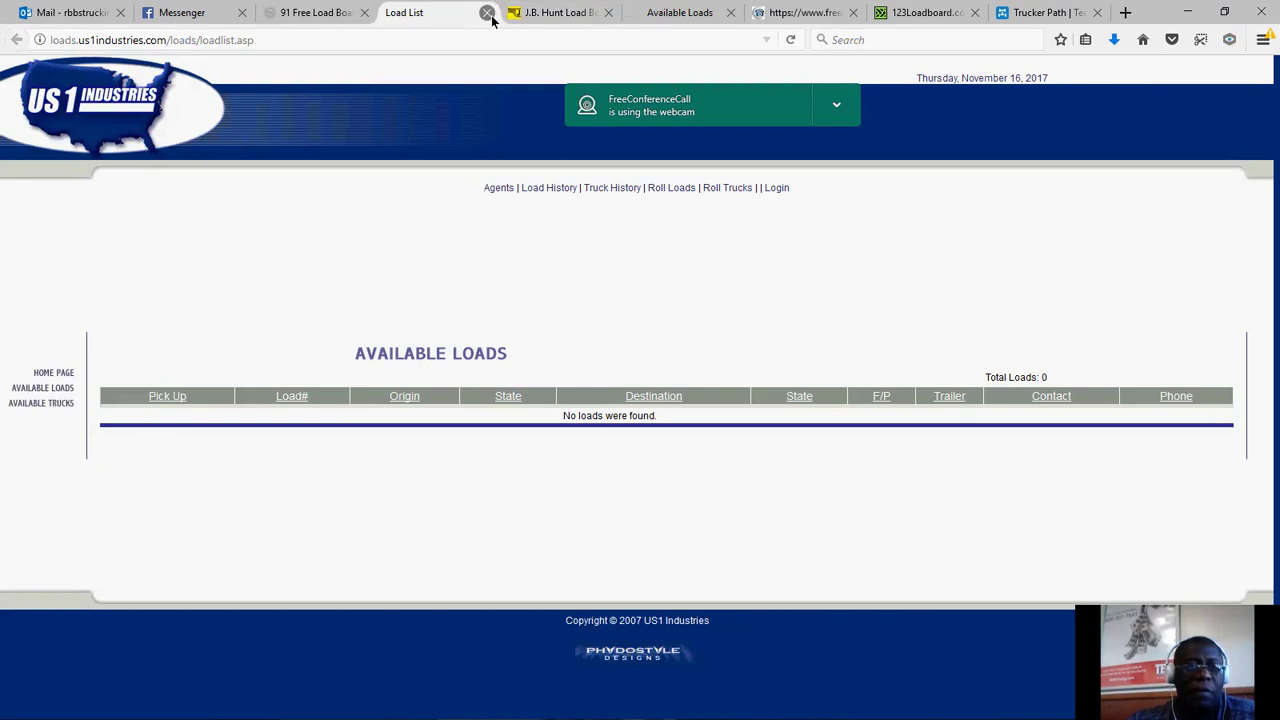
left_click(64, 387)
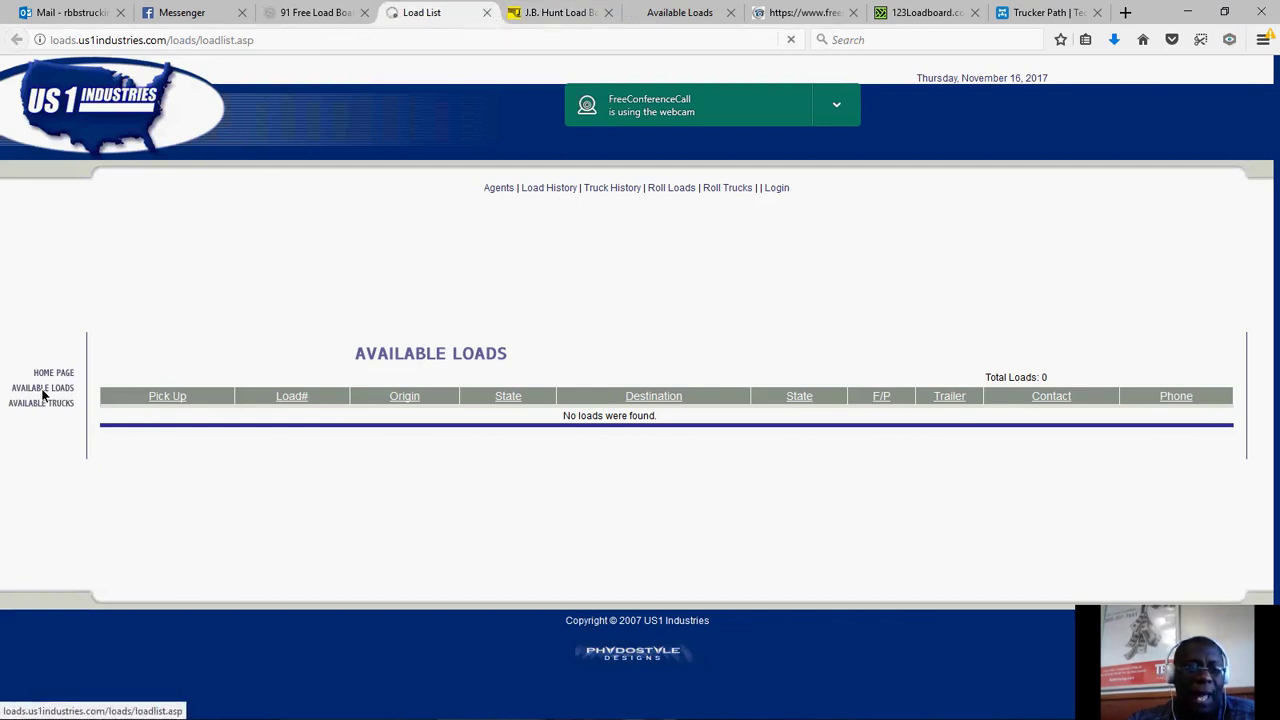
left_click(42, 404)
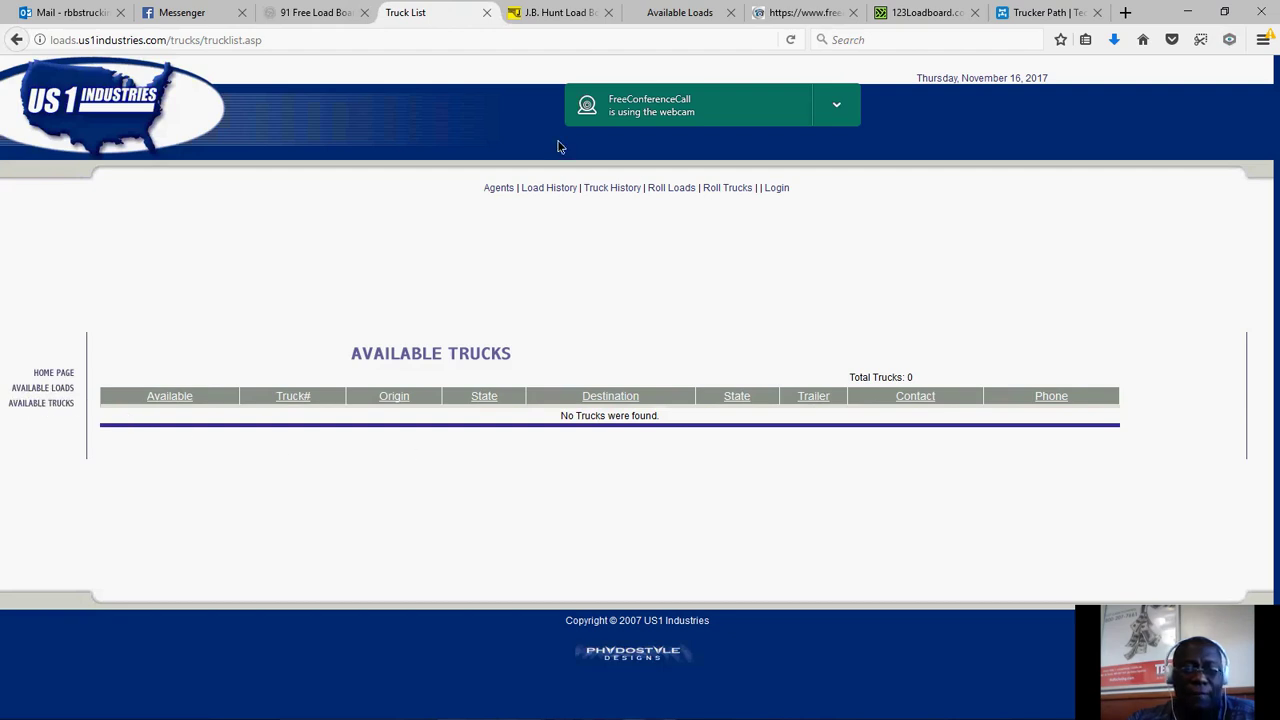
left_click(487, 12)
Open the Shram Brokers load board from the list and examine its map and the table's ready dates, pickups, deliveries and dispatcher contacts.
scroll(219, 324, "up", 10)
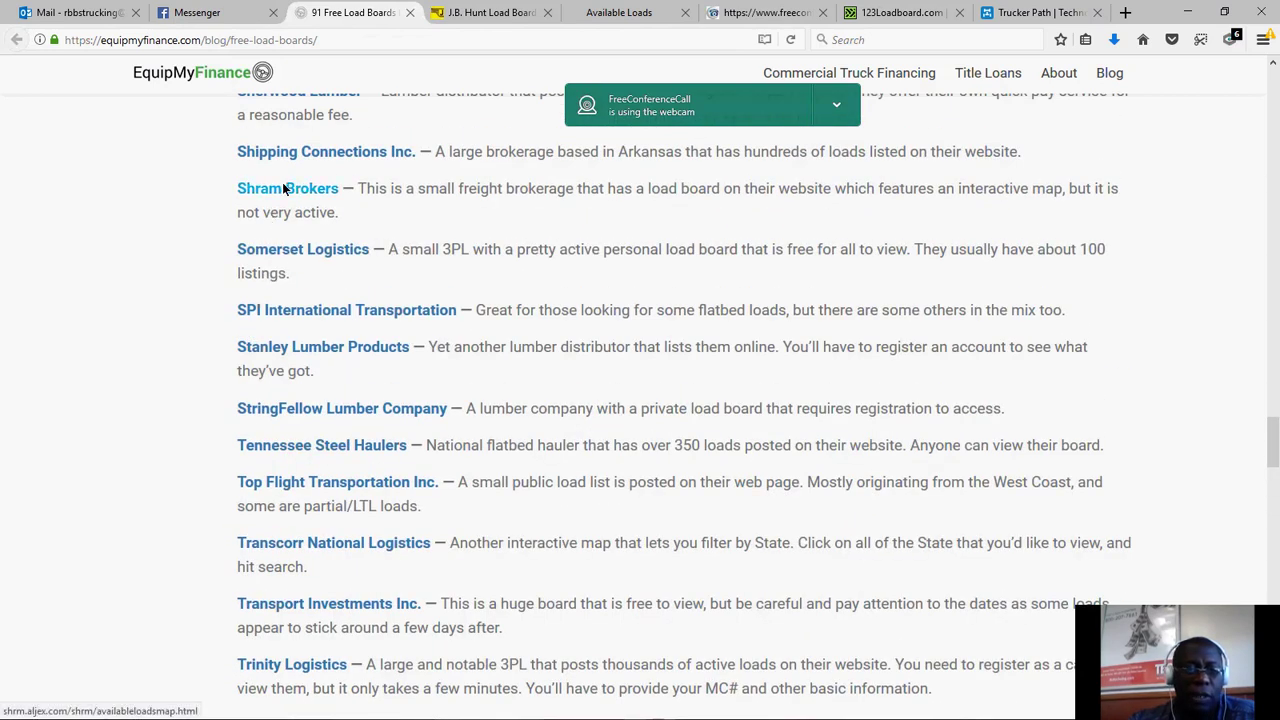
left_click(283, 189)
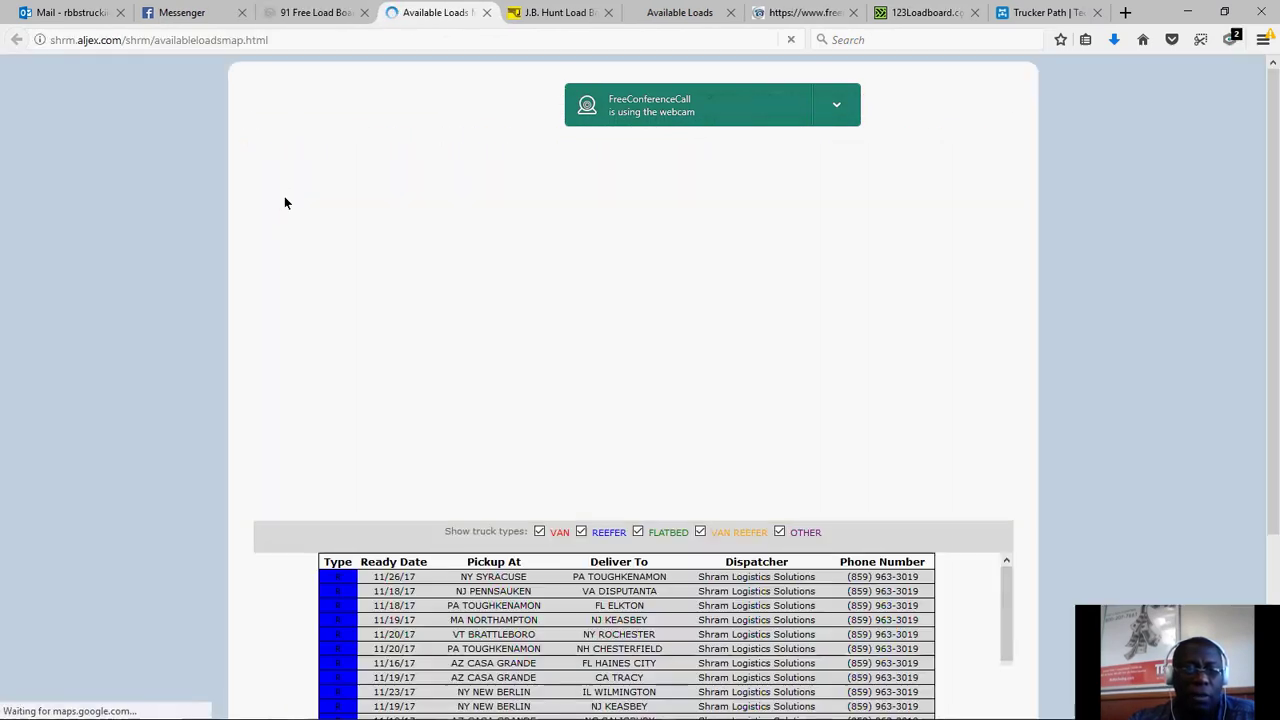
scroll(434, 479, "down", 3)
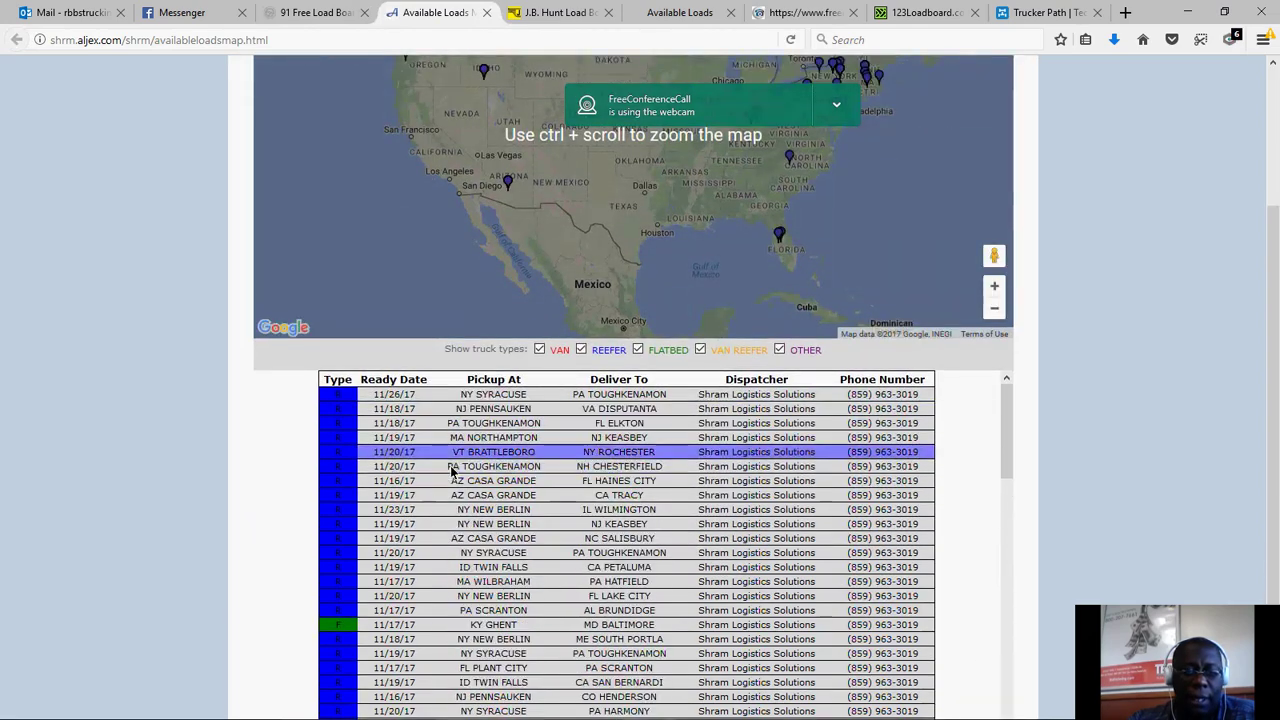
scroll(642, 395, "down", 10)
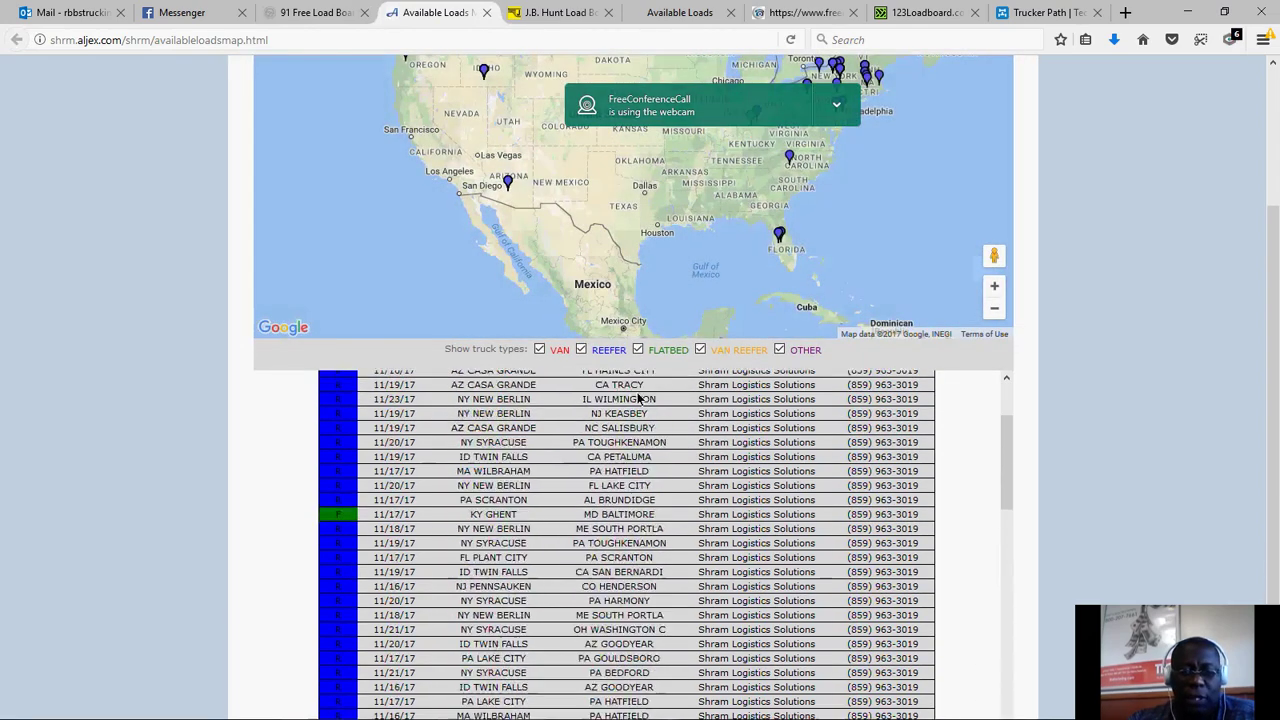
scroll(638, 397, "down", 15)
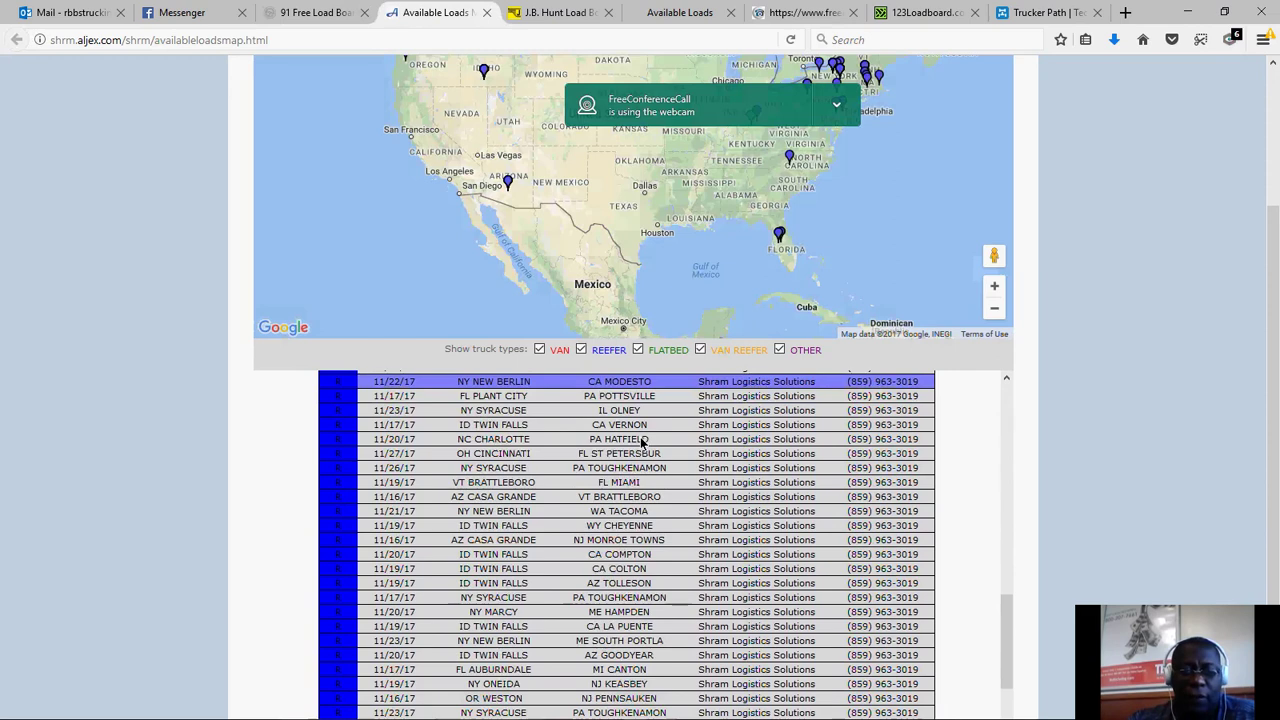
scroll(642, 443, "down", 5)
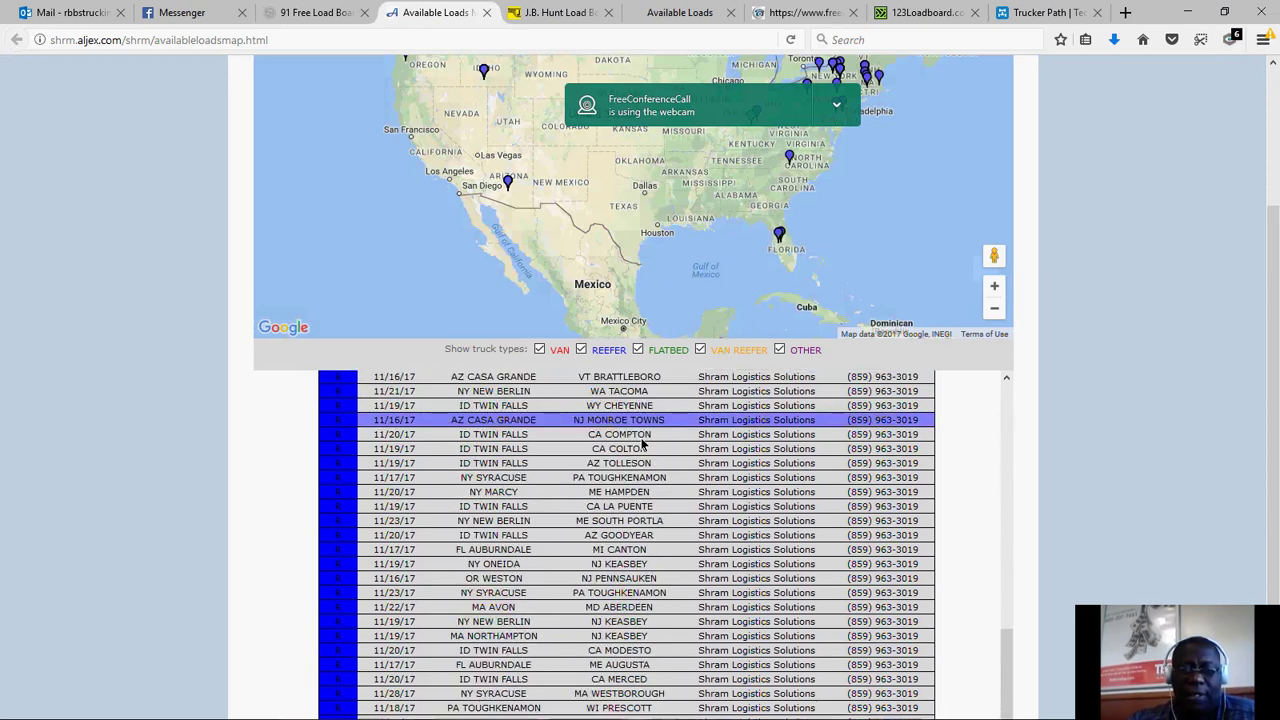
scroll(650, 455, "up", 3)
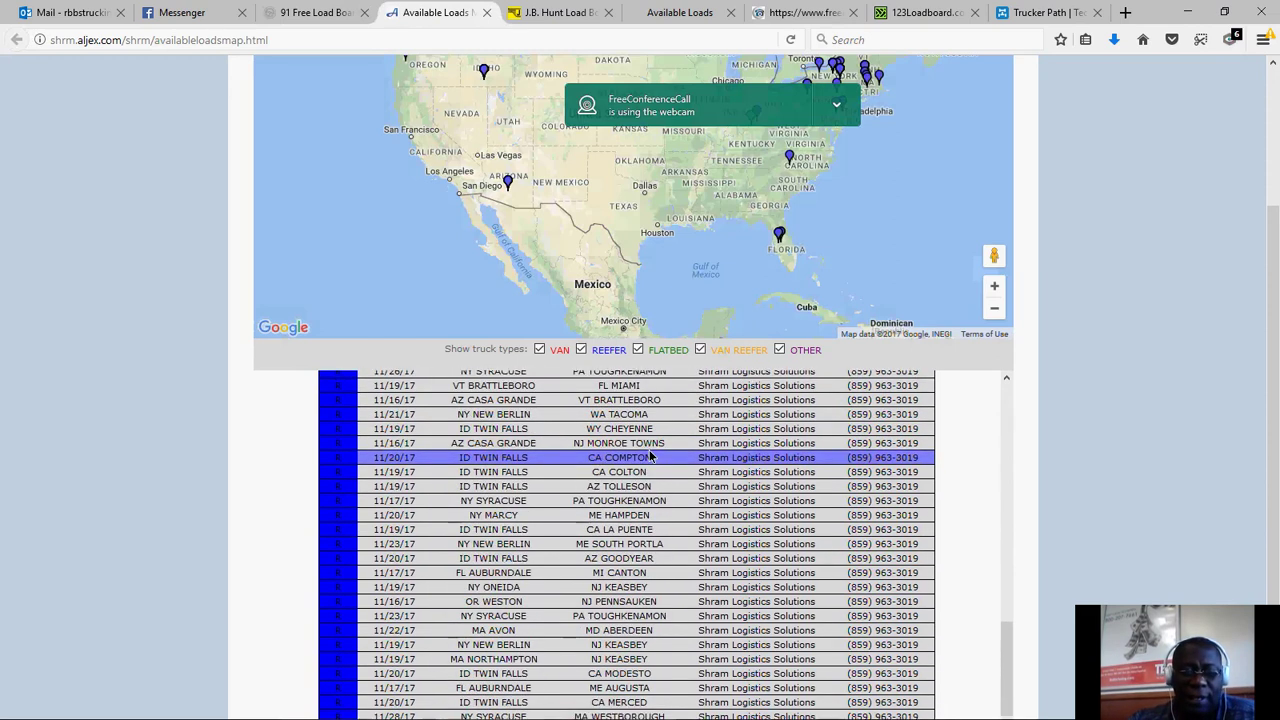
scroll(650, 455, "down", 3)
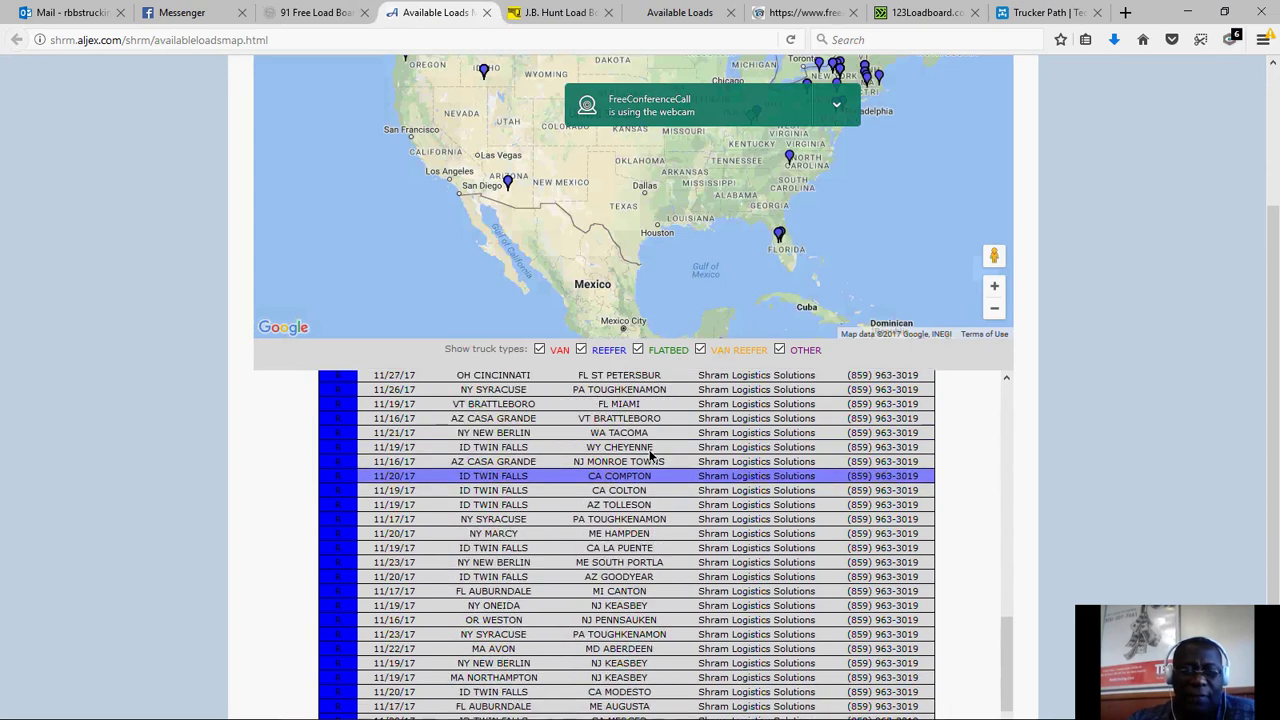
scroll(650, 455, "down", 1)
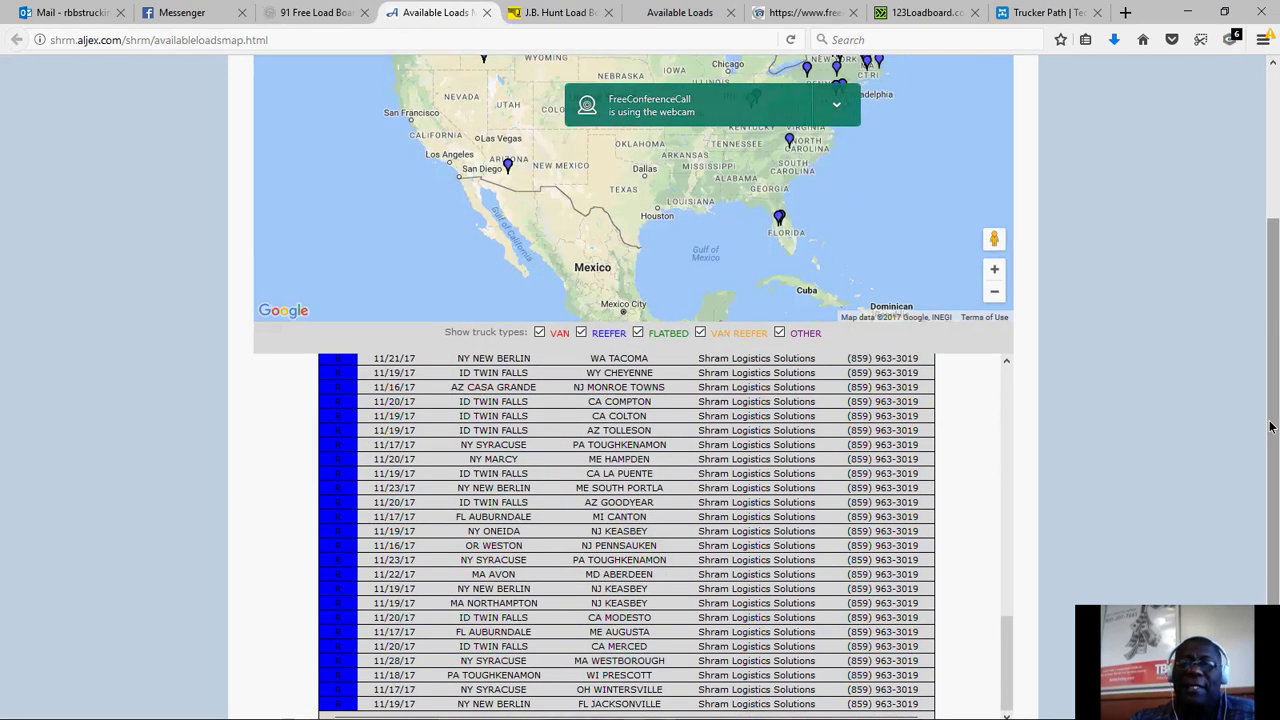
scroll(918, 582, "up", 5)
scroll(918, 582, "up", 10)
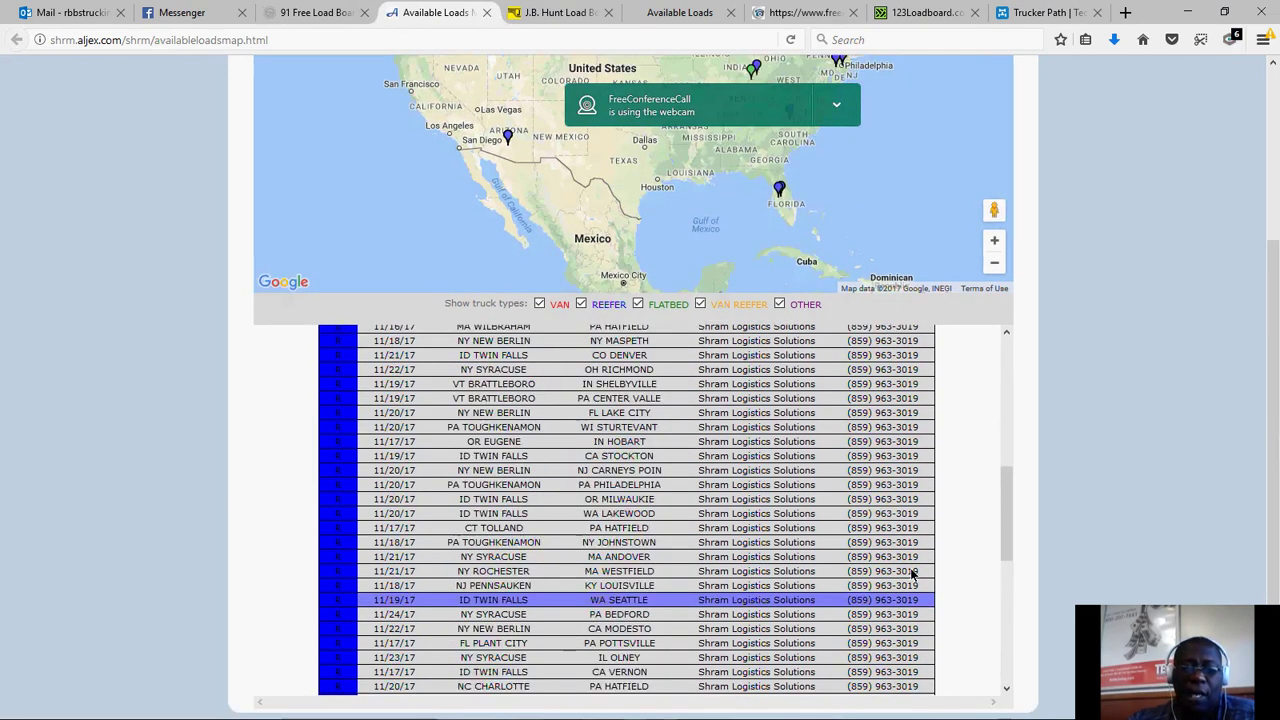
scroll(912, 574, "up", 2)
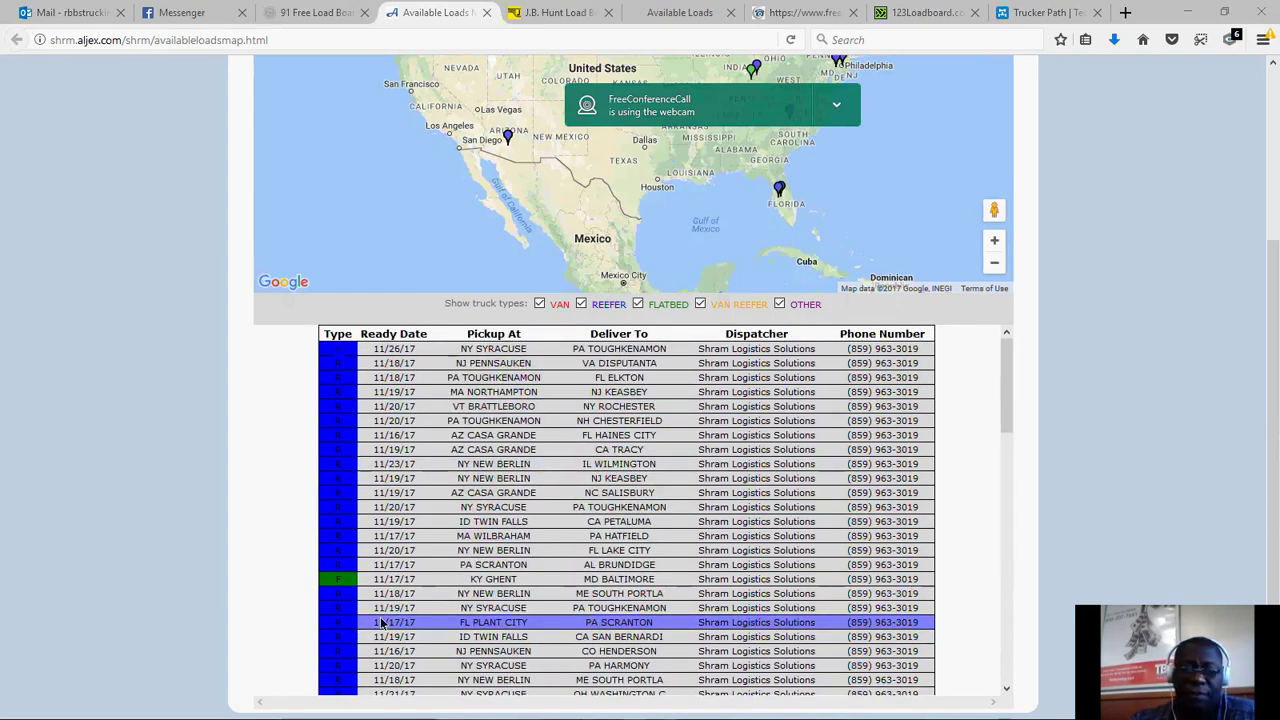
scroll(388, 613, "up", 1)
scroll(400, 608, "up", 4)
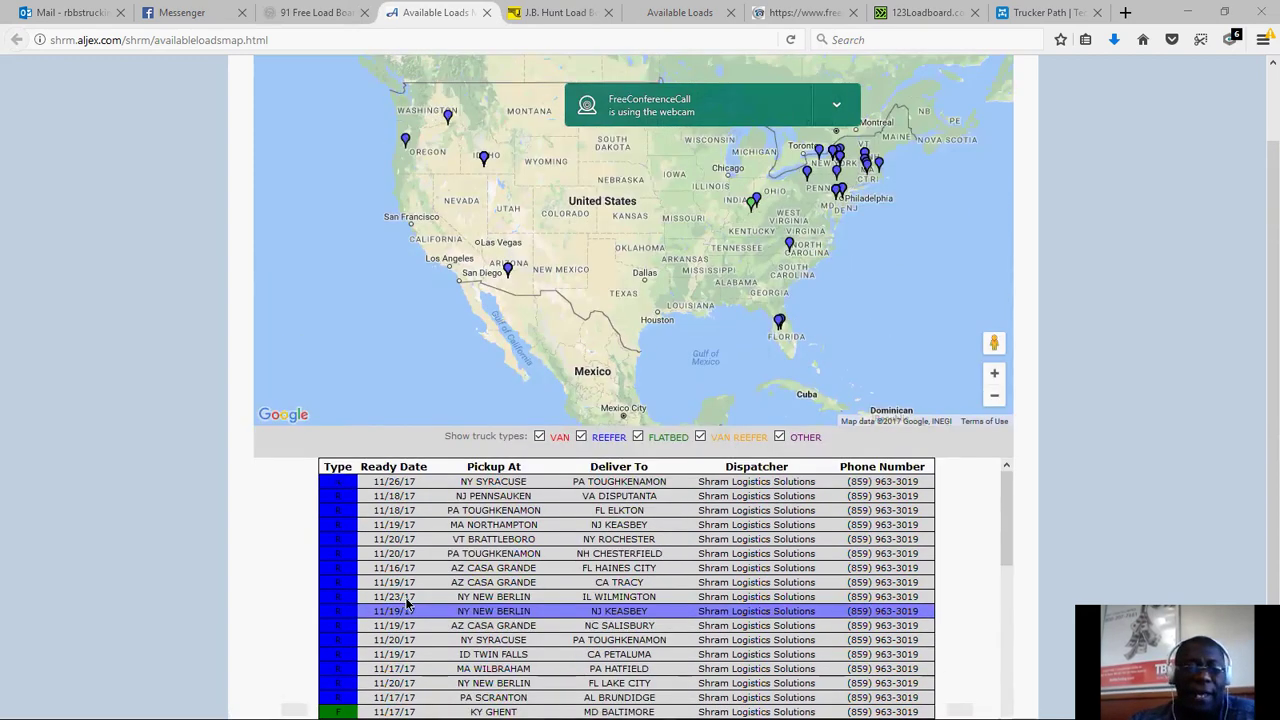
scroll(413, 600, "down", 4)
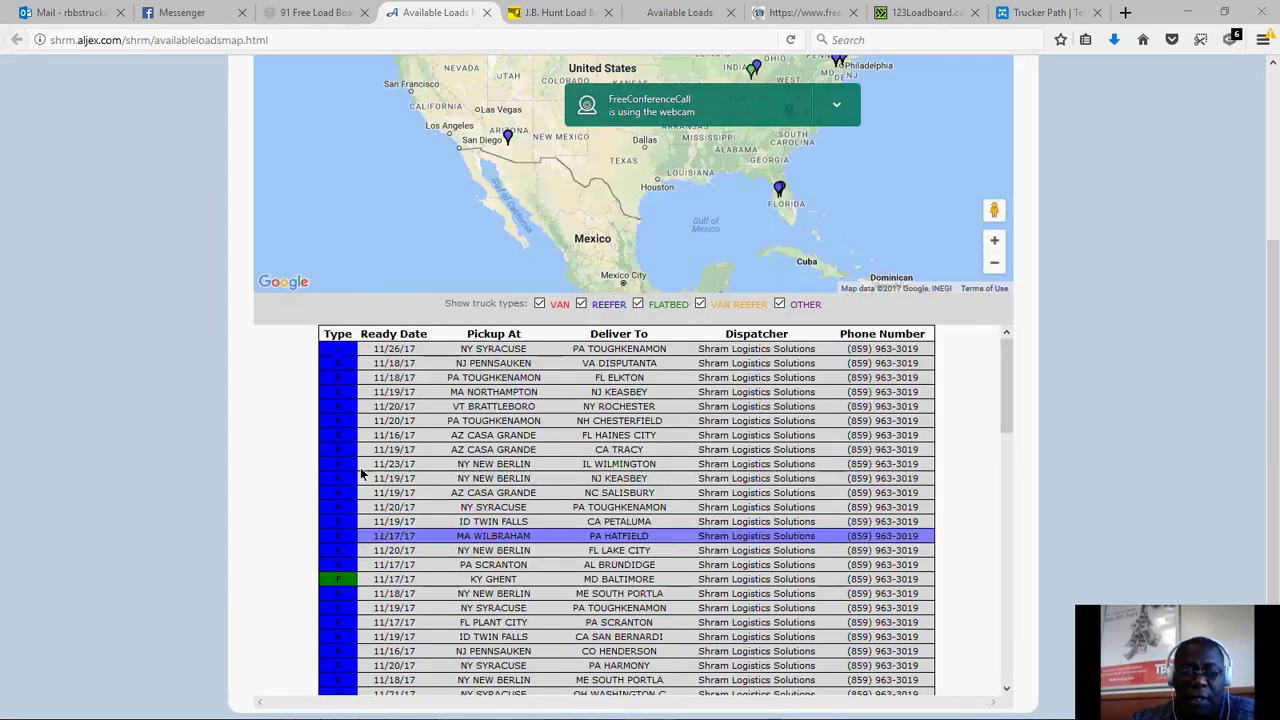
View the map details of the Syracuse to Toughkenamon load and the Northampton to Keasbey load on the Shram board.
double_click(625, 349)
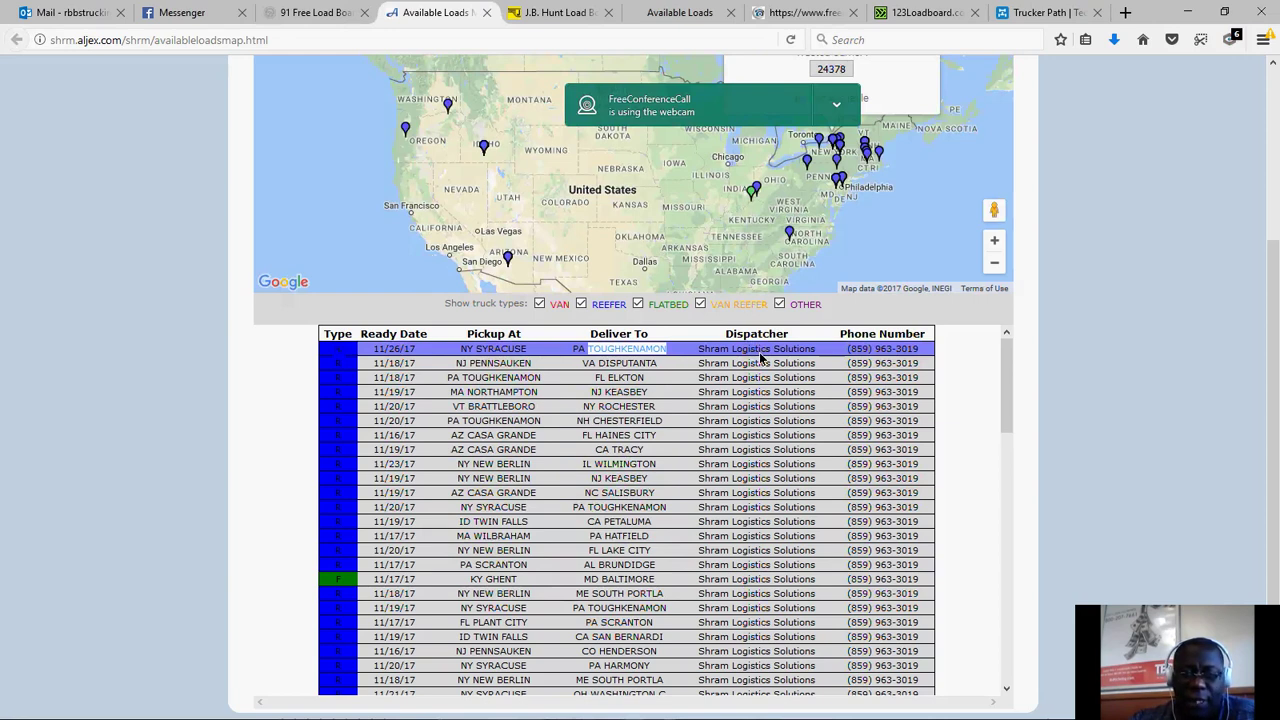
left_click(903, 352)
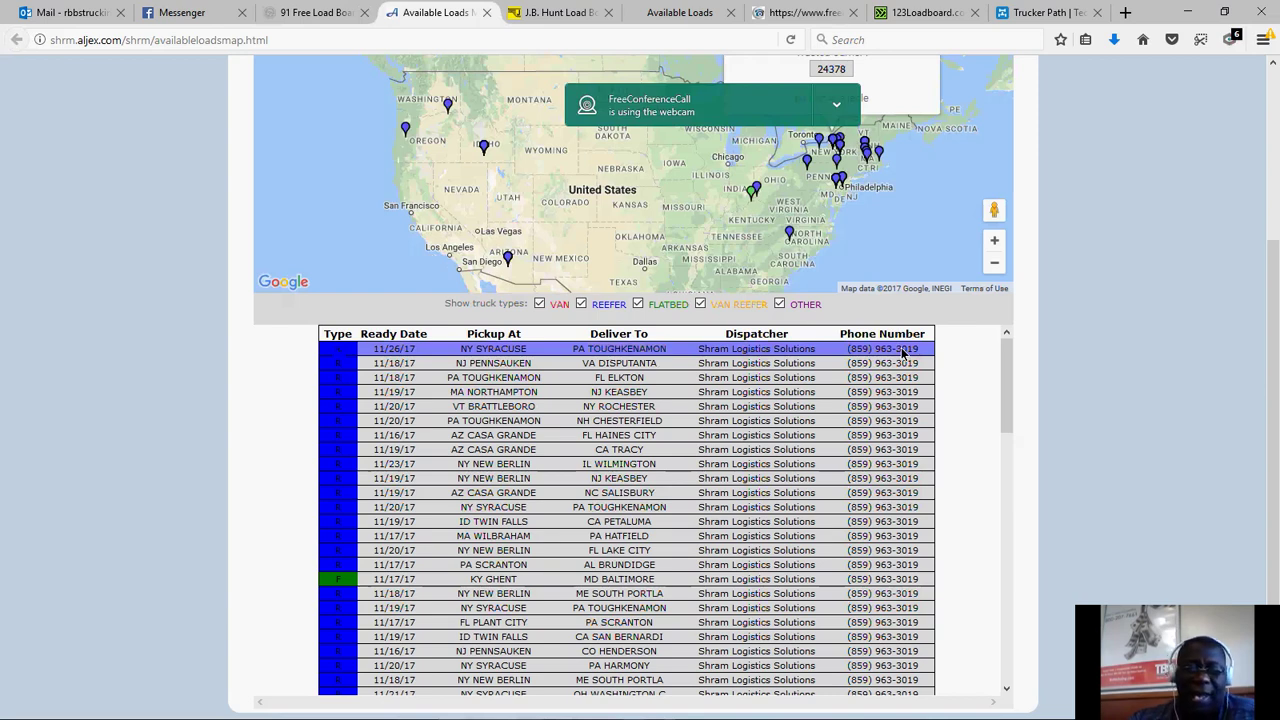
left_click(890, 400)
scroll(850, 230, "up", 2)
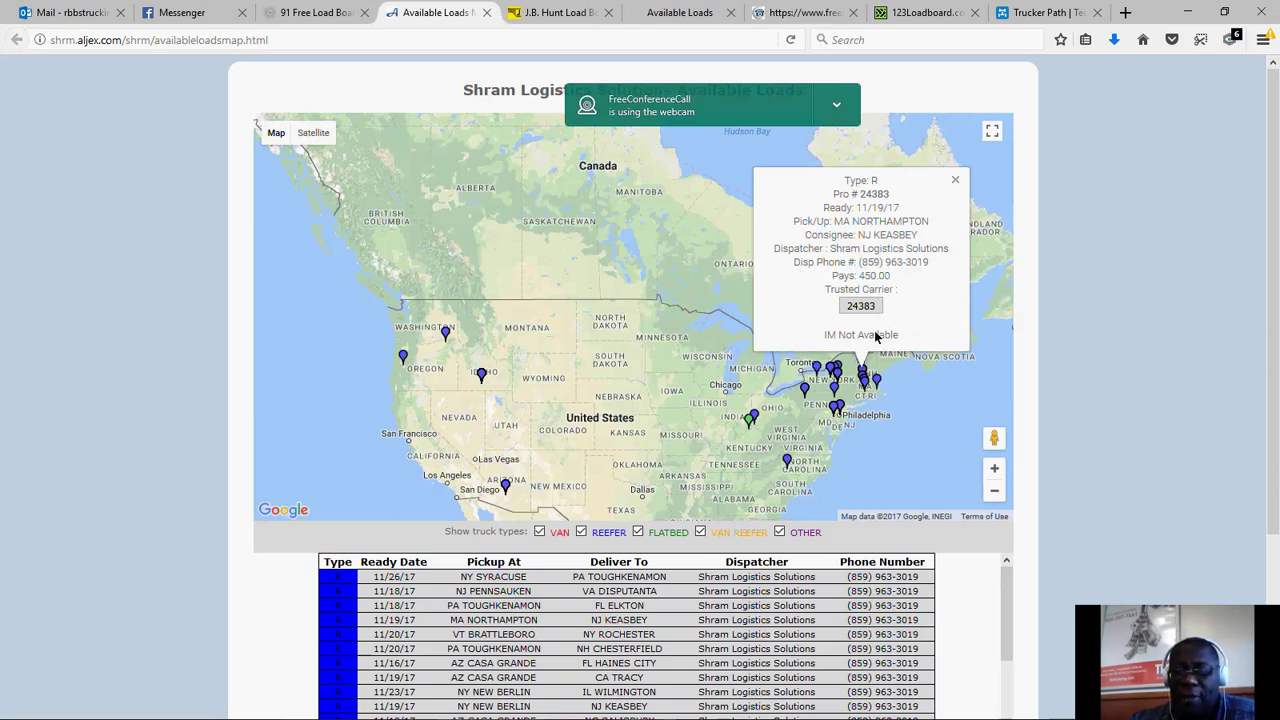
scroll(843, 455, "down", 3)
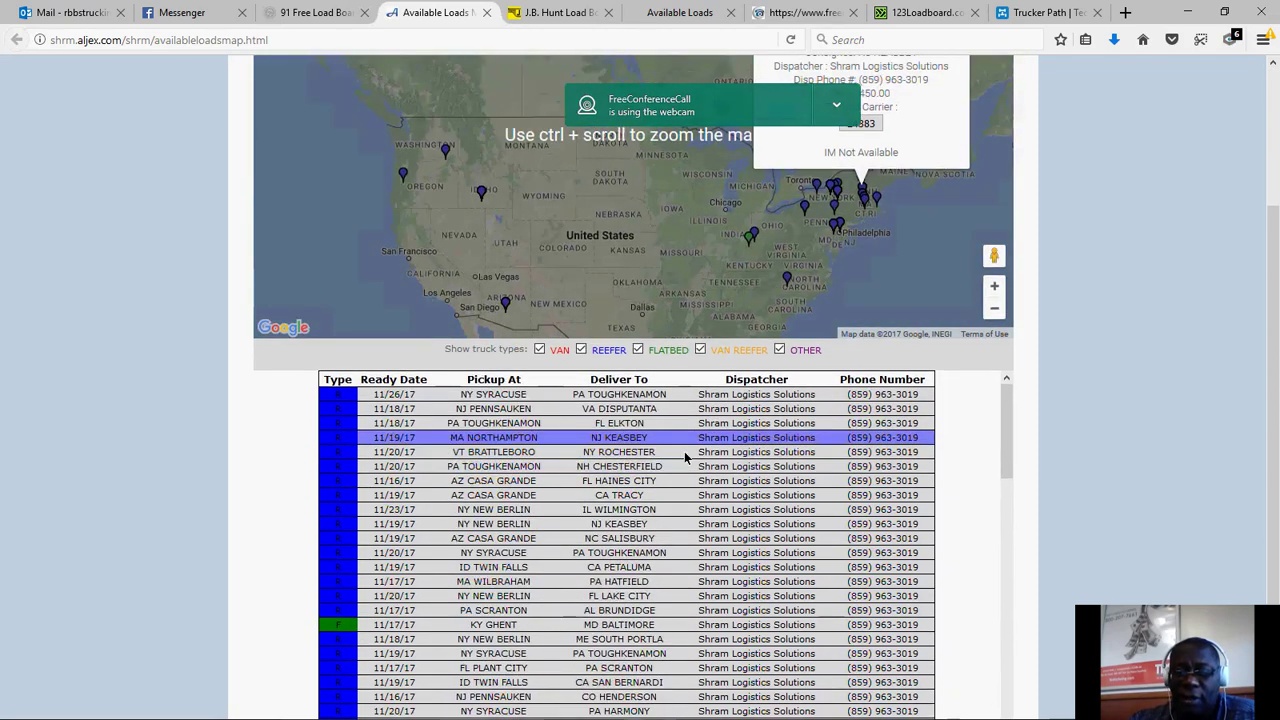
View the map details of the Casa Grande, AZ to Haines City, FL load, including its pay, and review the load table.
left_click(913, 486)
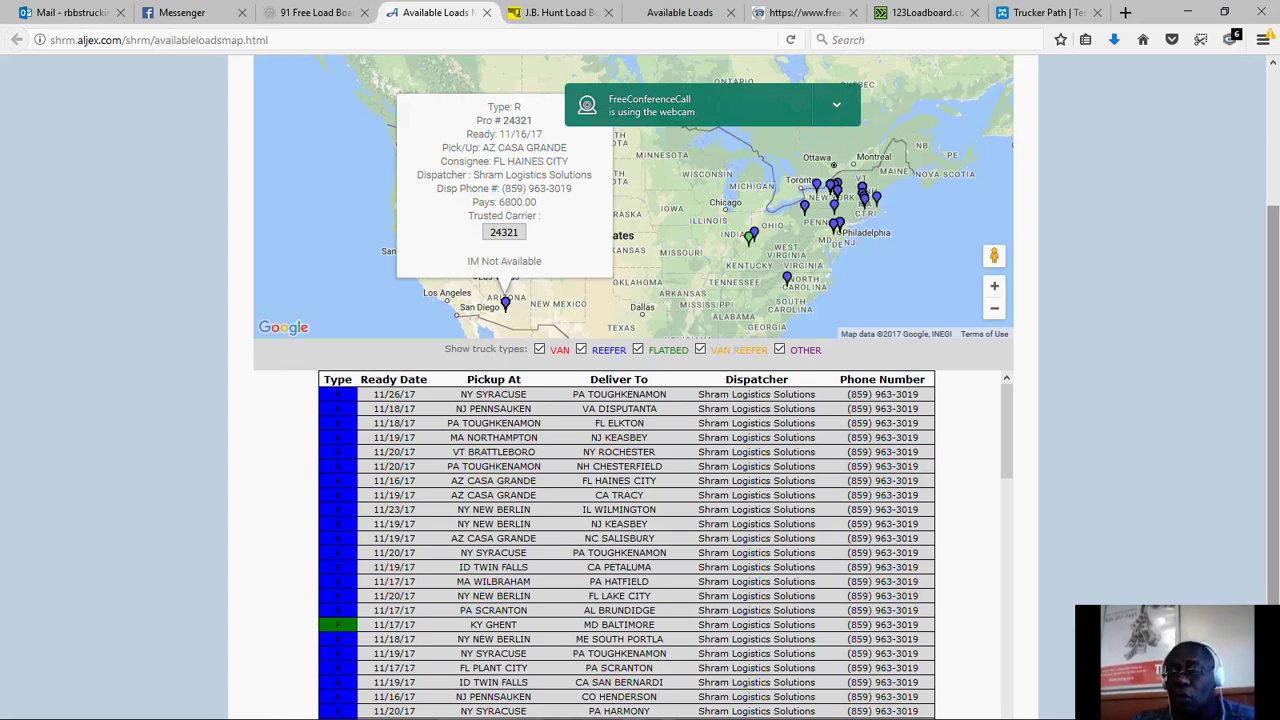
scroll(1240, 430, "down", 2)
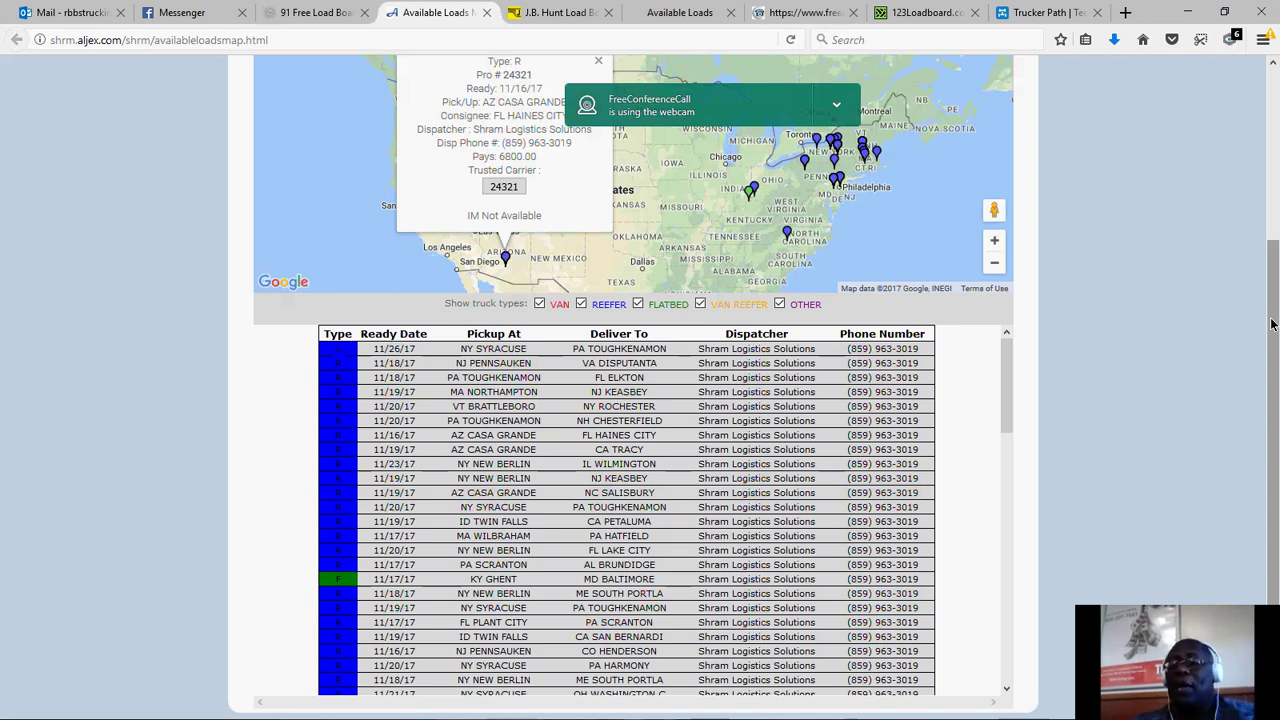
scroll(640, 400, "up", 3)
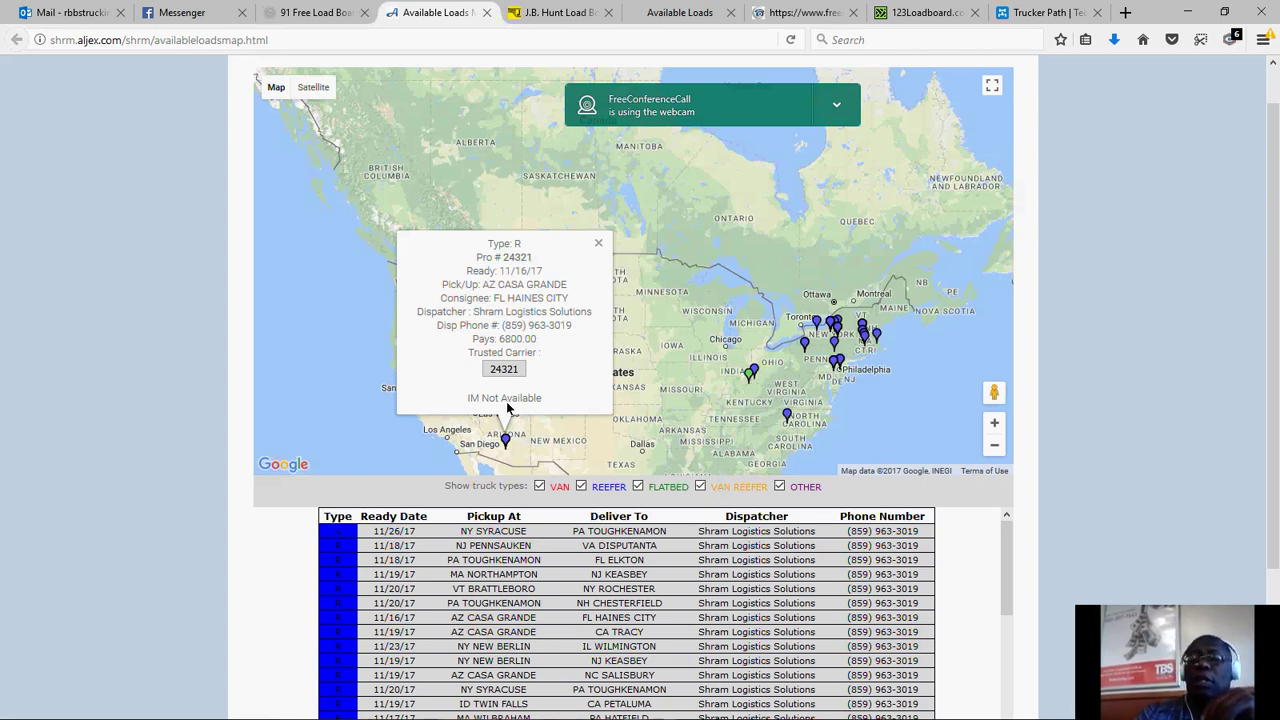
scroll(517, 430, "down", 1)
scroll(517, 430, "down", 3)
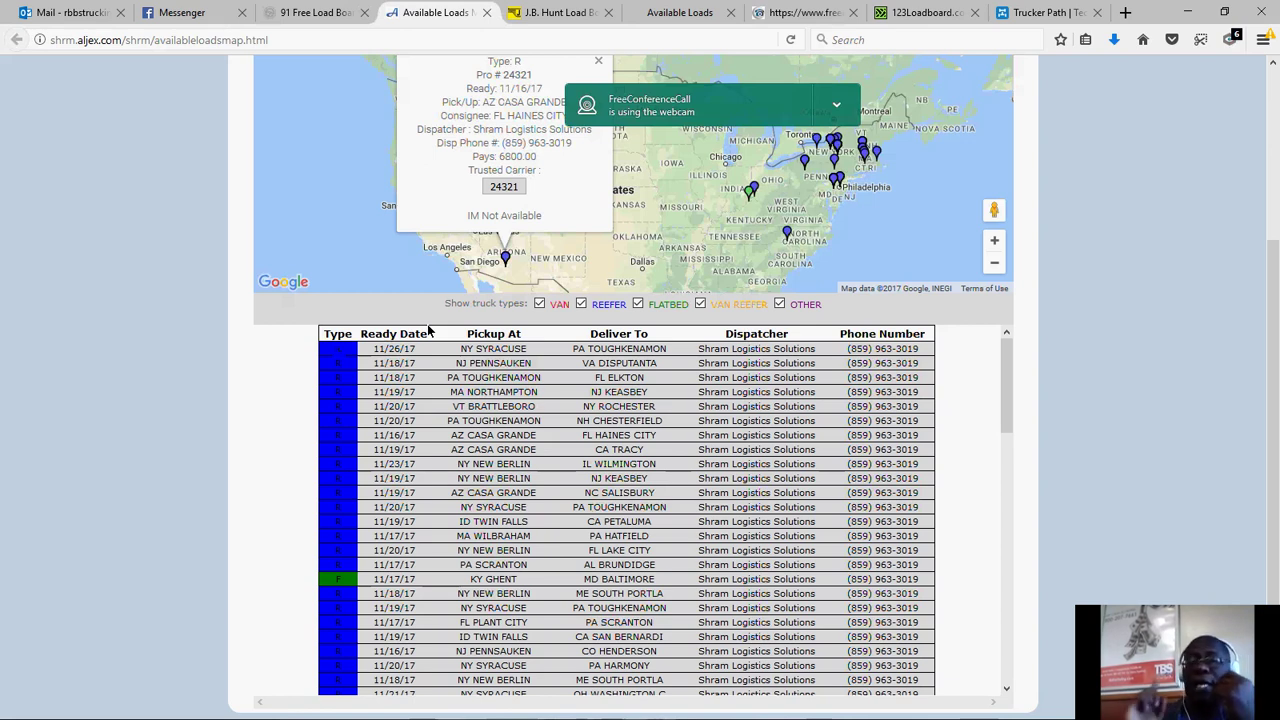
scroll(455, 355, "up", 2)
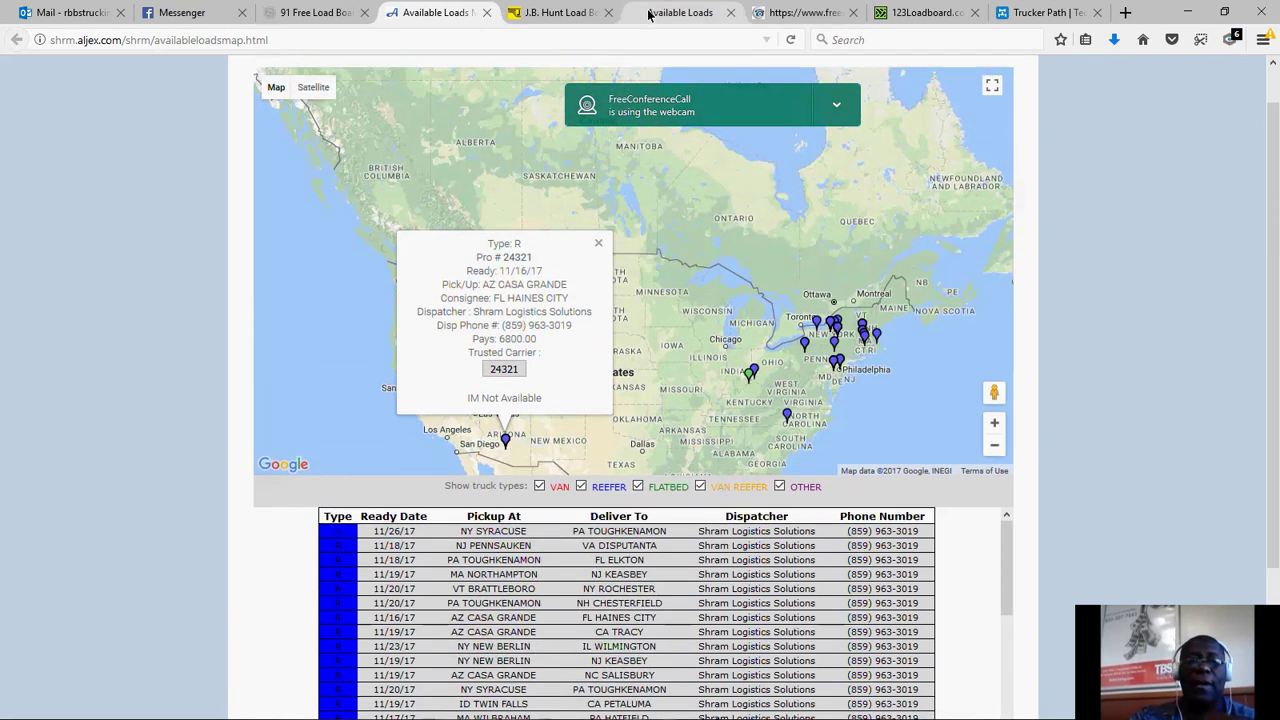
Open the Truck Locator in 123Loadboard and move its browser tab next to the Shram load map.
left_click(894, 18)
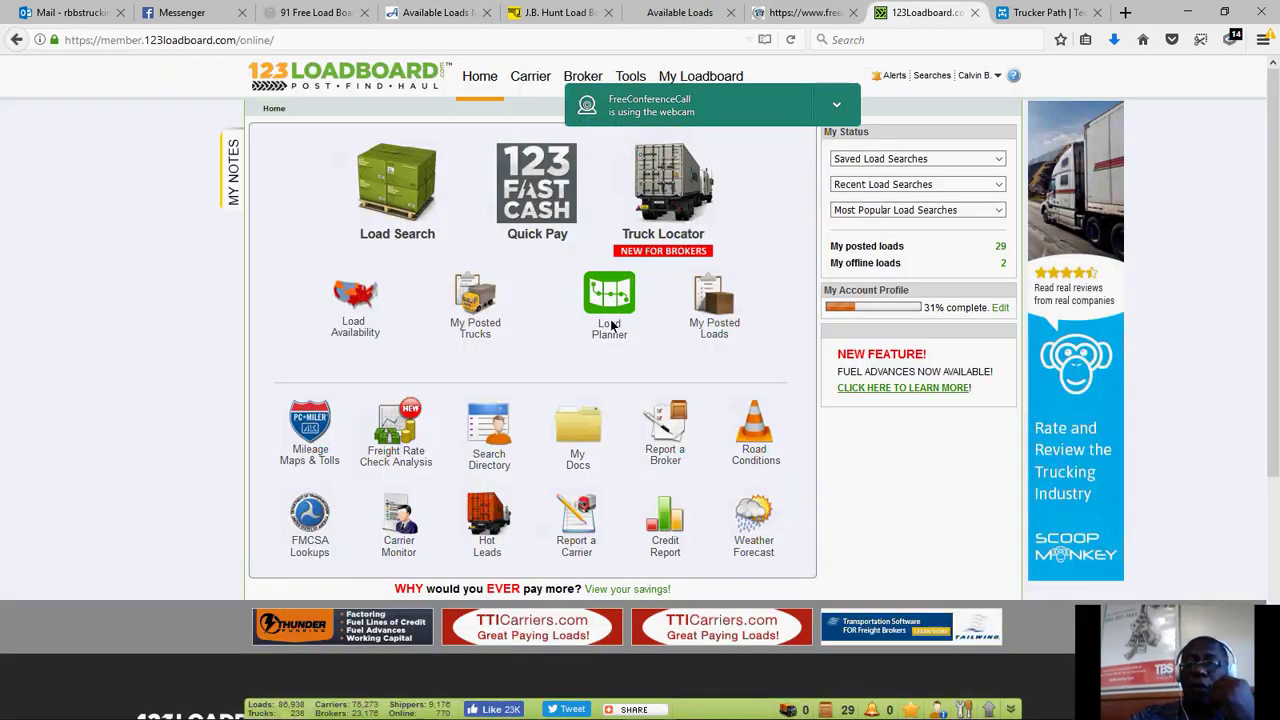
left_click(690, 191)
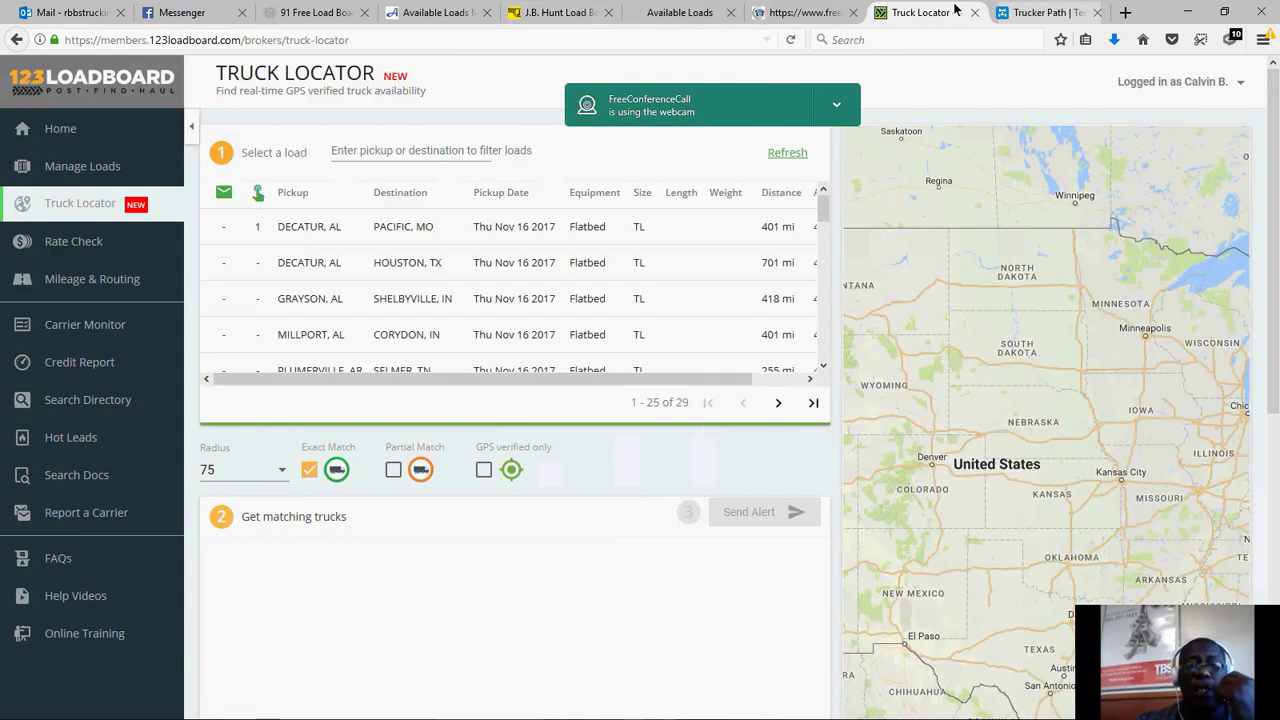
left_click_drag(942, 12, 640, 24)
left_click(534, 20)
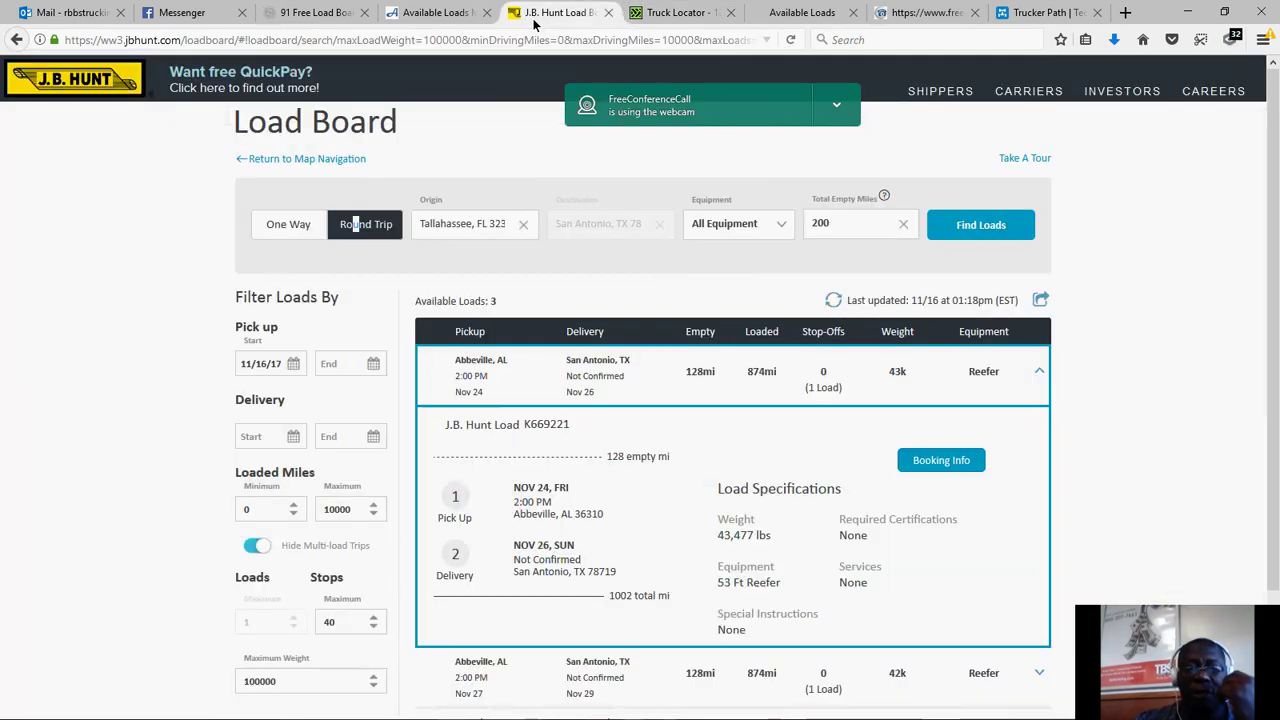
left_click_drag(694, 9, 515, 14)
left_click(455, 10)
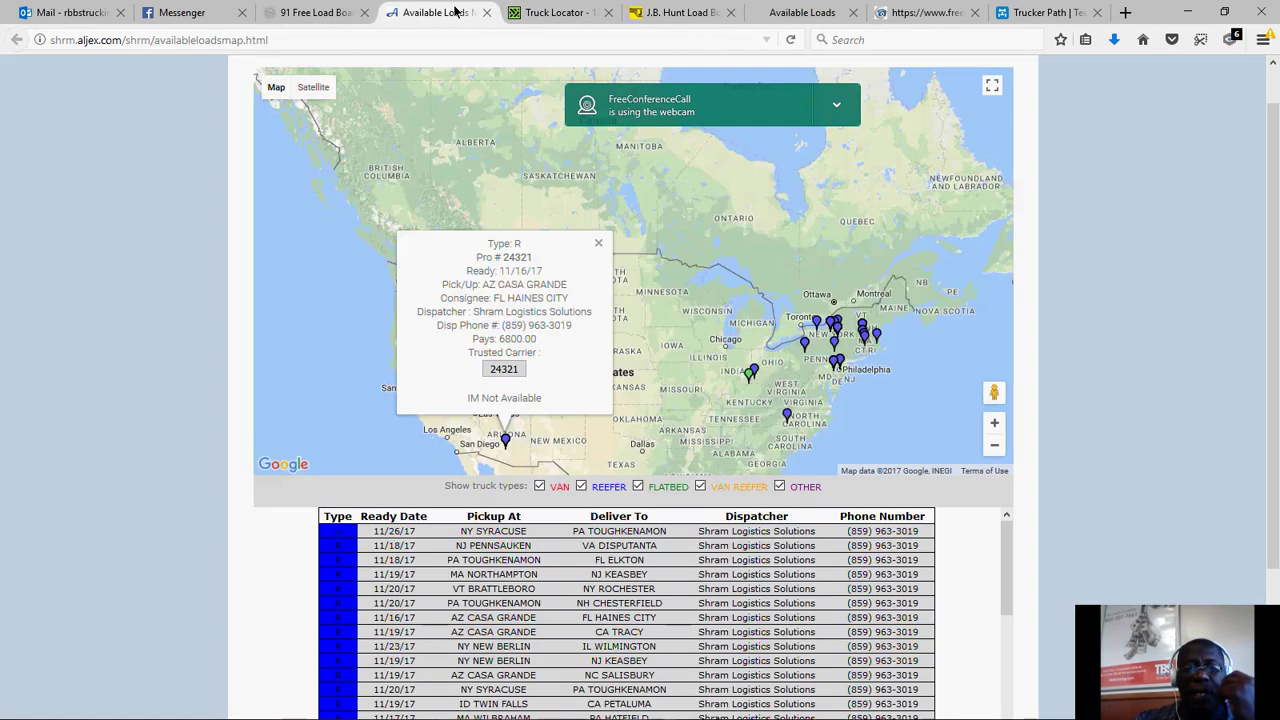
Compare the Truck Locator's load list with the Shram load details, examining the flatbed pickups and destinations from Alabama through Georgia.
left_click(557, 14)
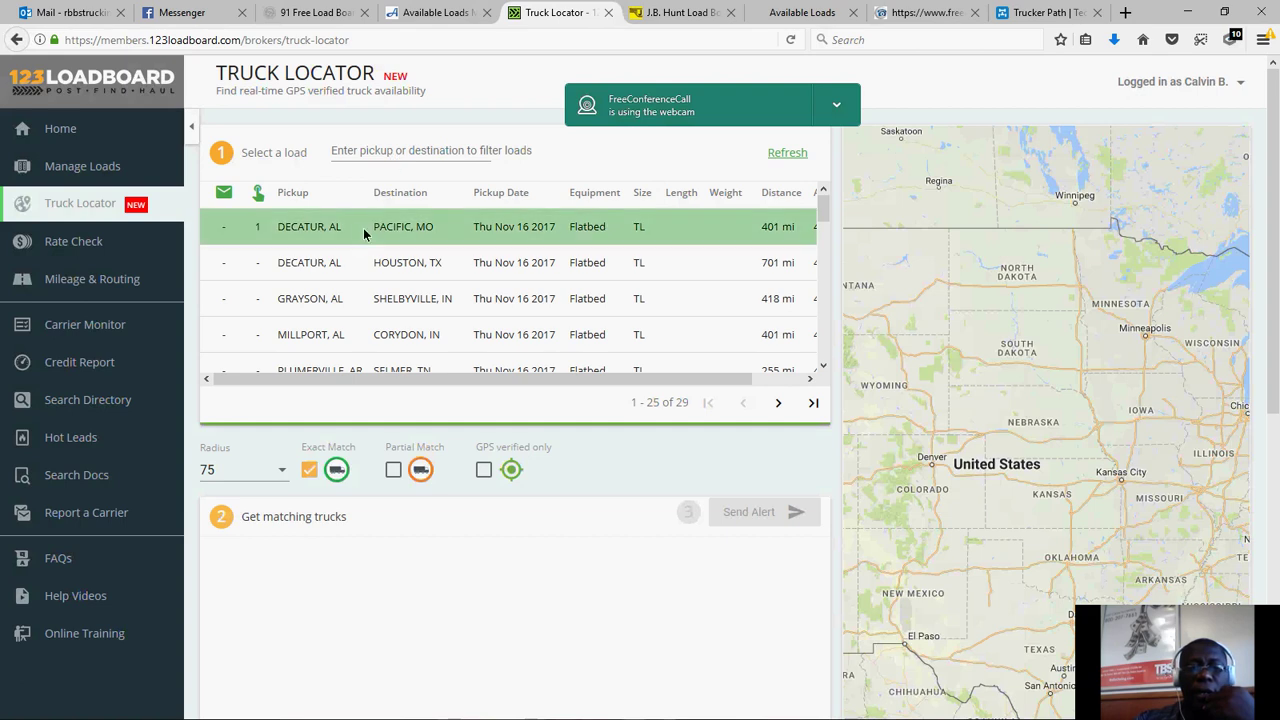
left_click(427, 10)
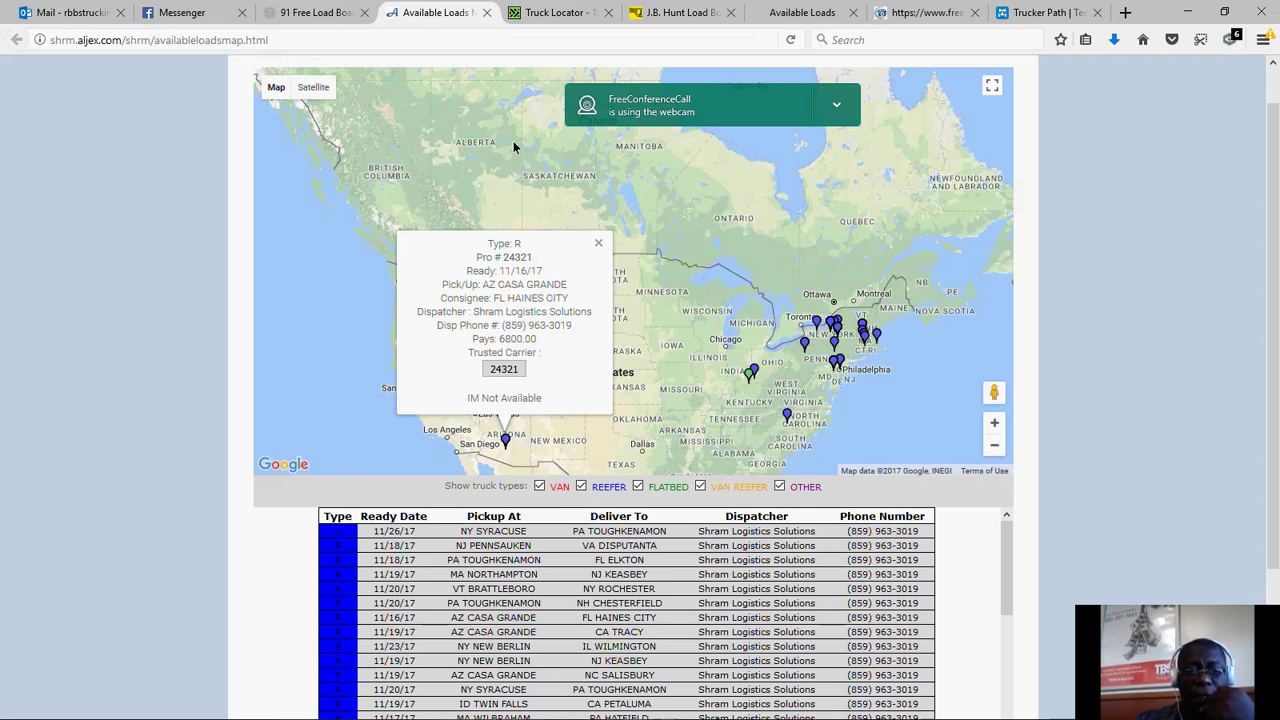
left_click(557, 20)
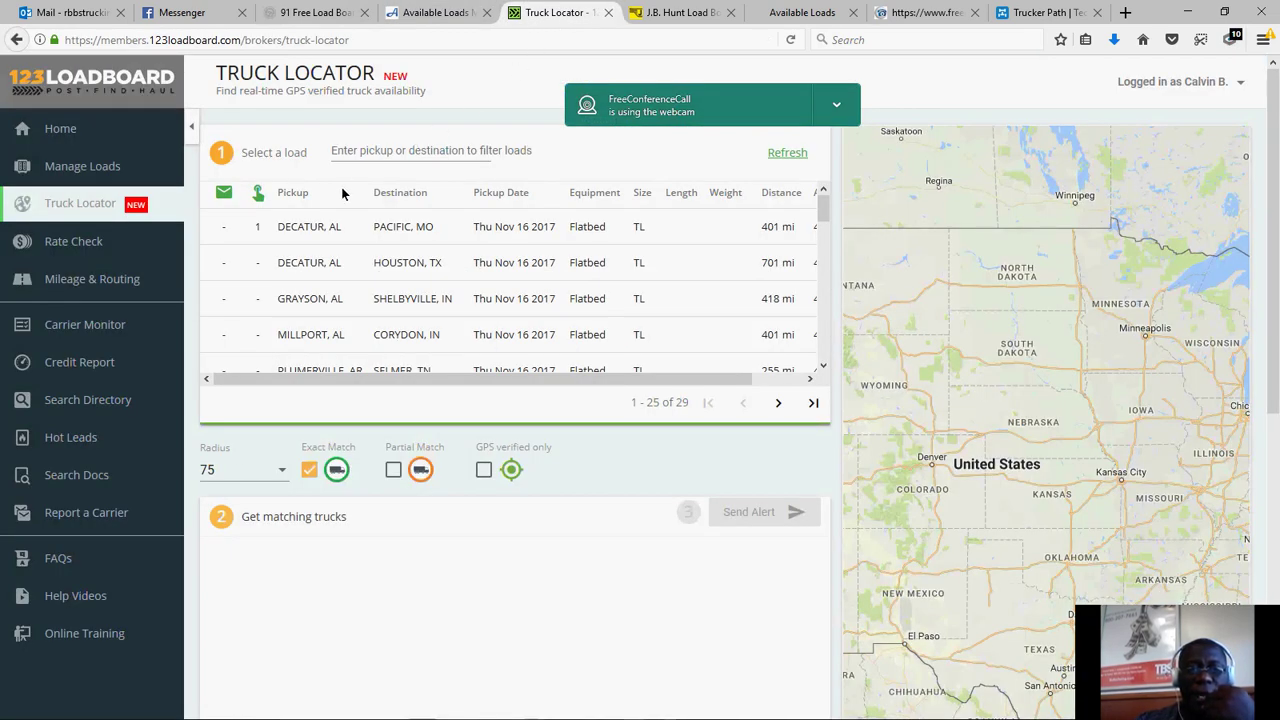
scroll(345, 205, "down", 5)
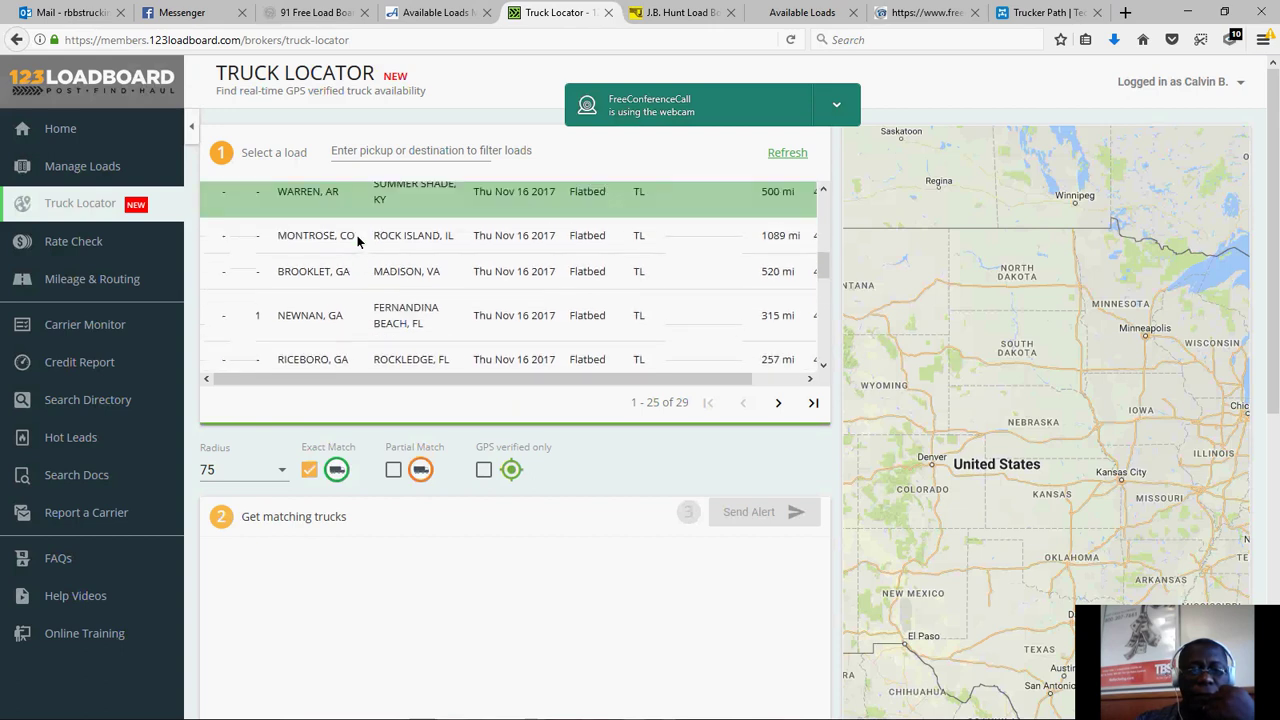
scroll(357, 235, "up", 2)
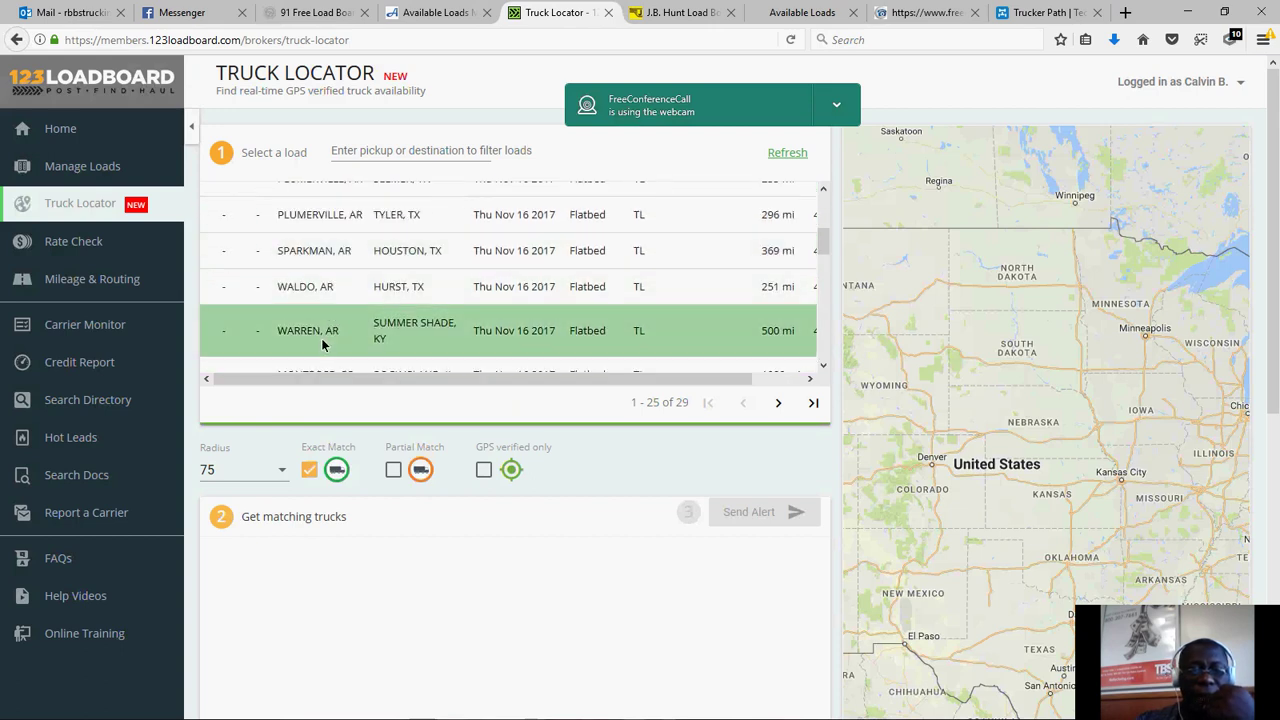
scroll(347, 286, "down", 3)
scroll(347, 286, "up", 2)
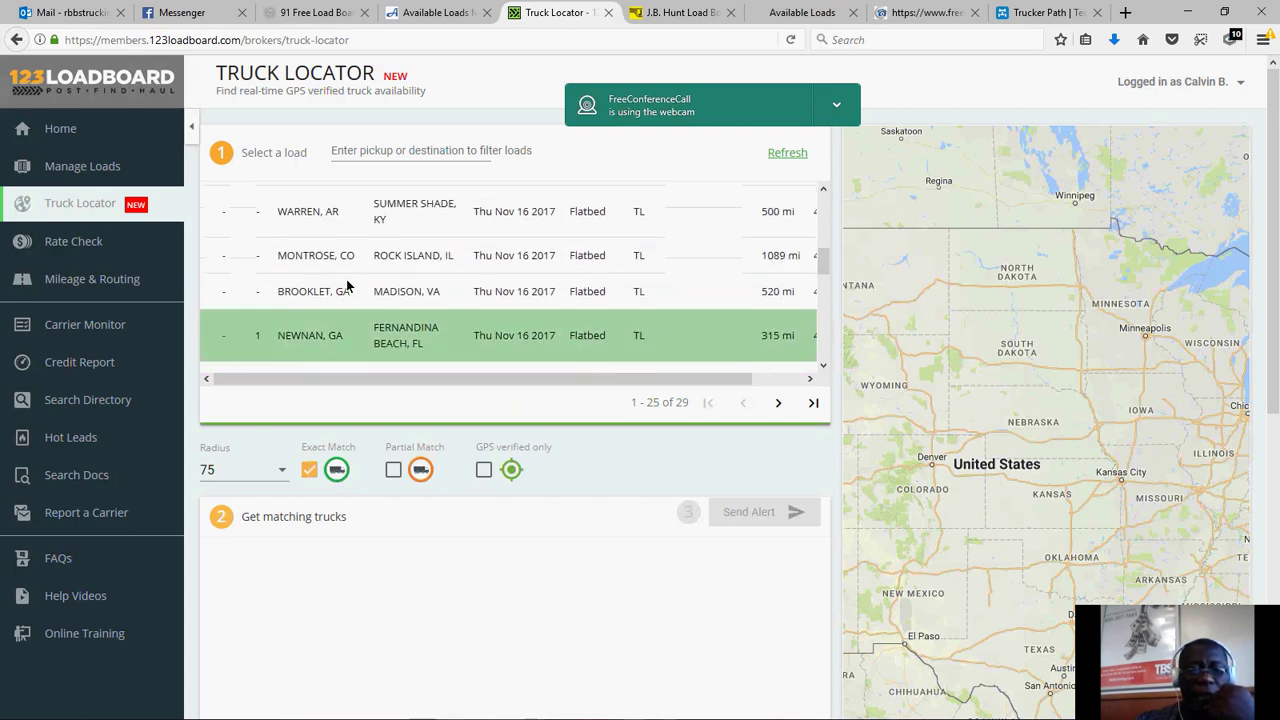
scroll(347, 286, "up", 1)
left_click(347, 286)
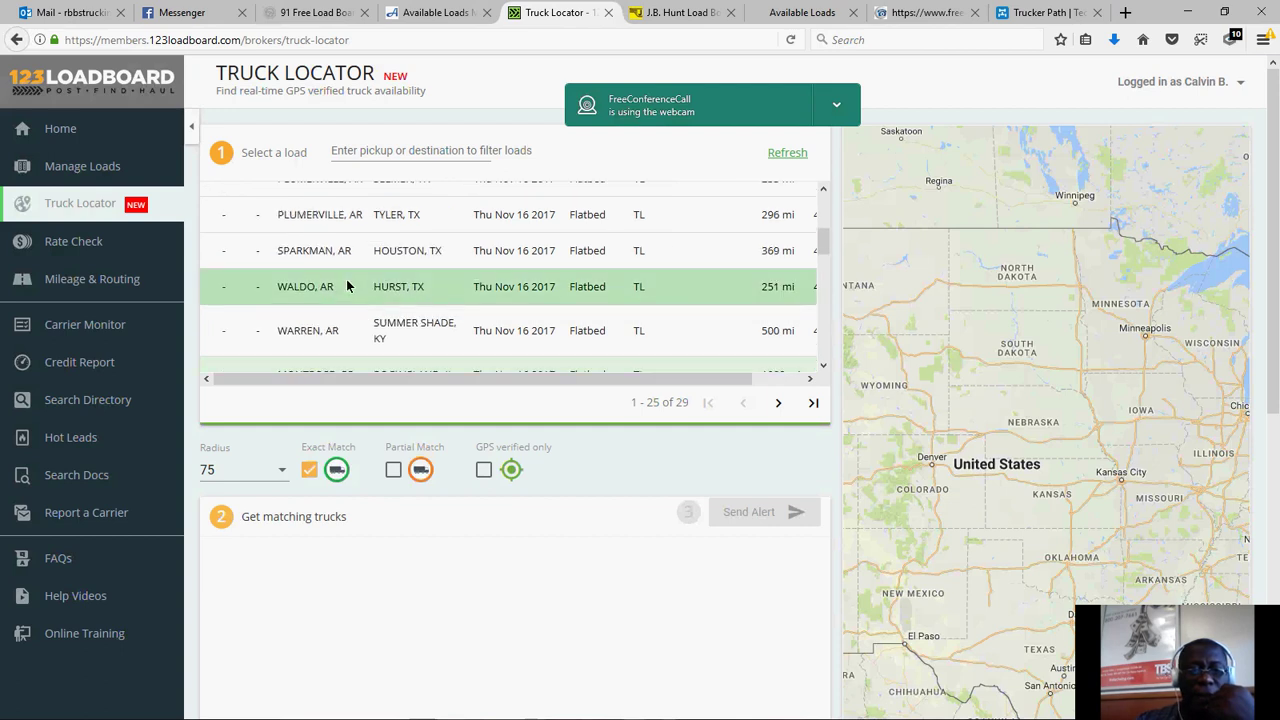
scroll(347, 286, "up", 3)
left_click(347, 286)
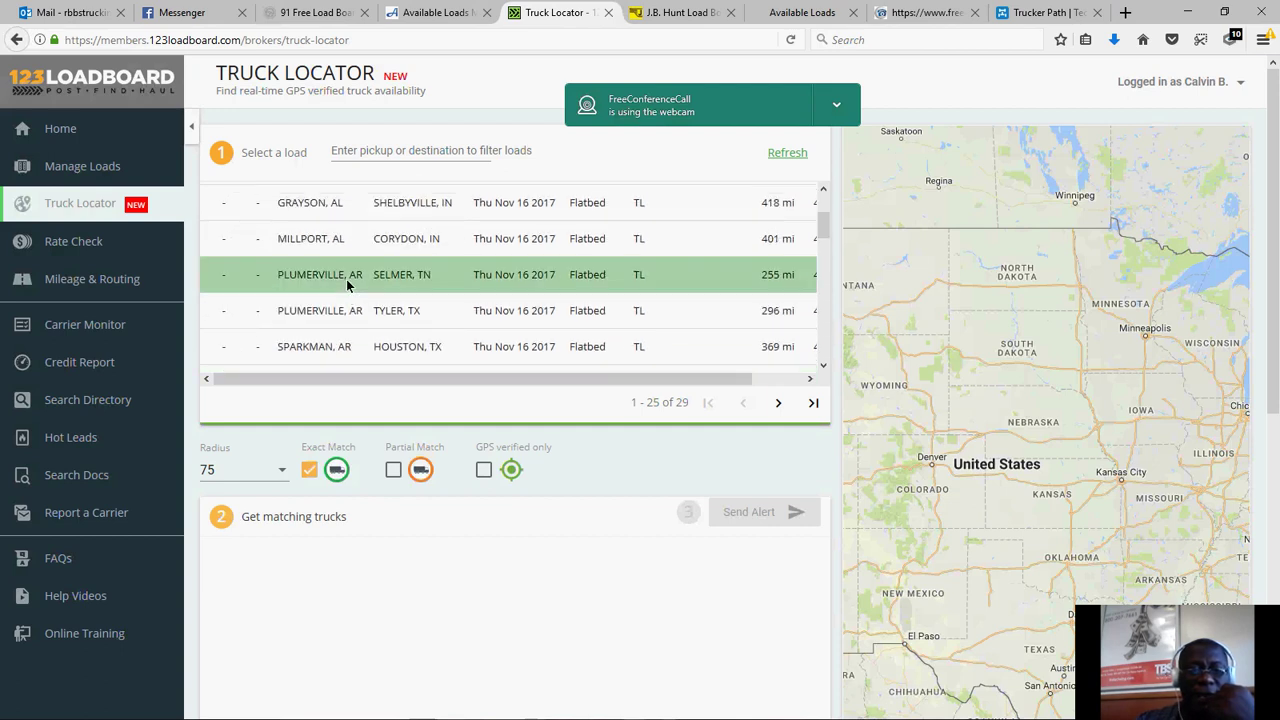
Recheck the Casa Grande load on the Shram map, and look through the Truck Locator's load list again.
left_click(429, 14)
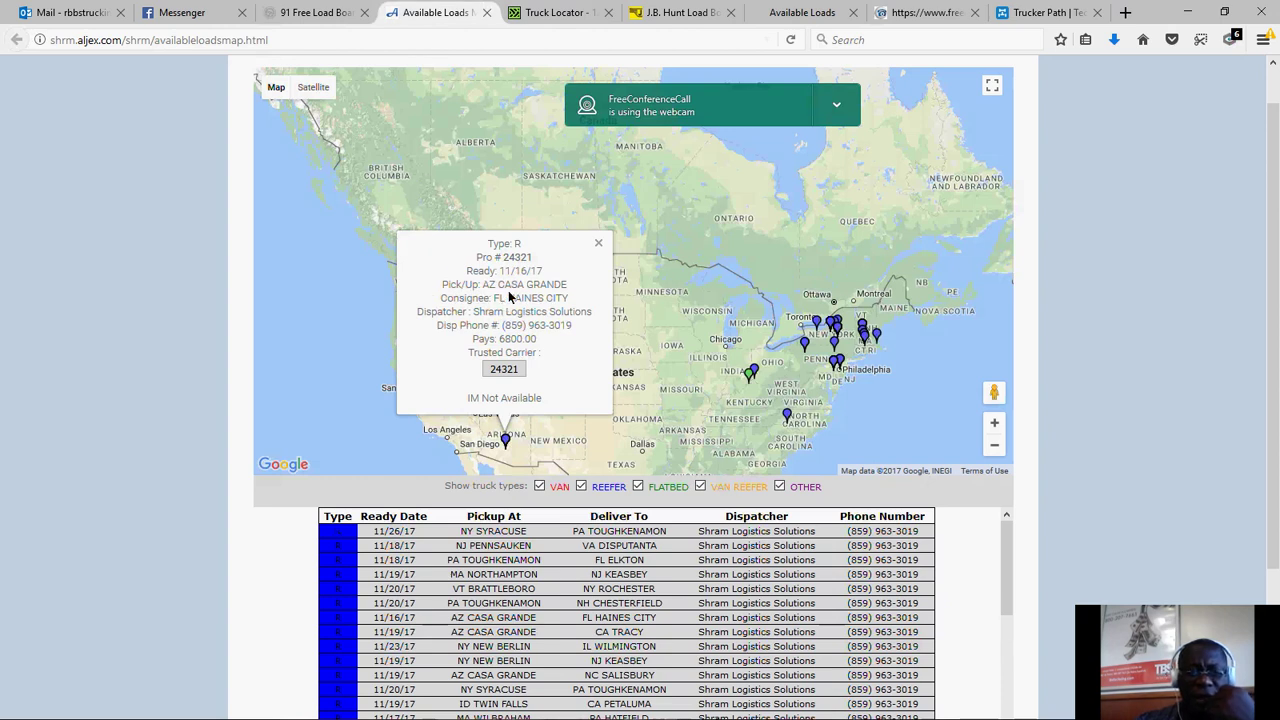
left_click(569, 12)
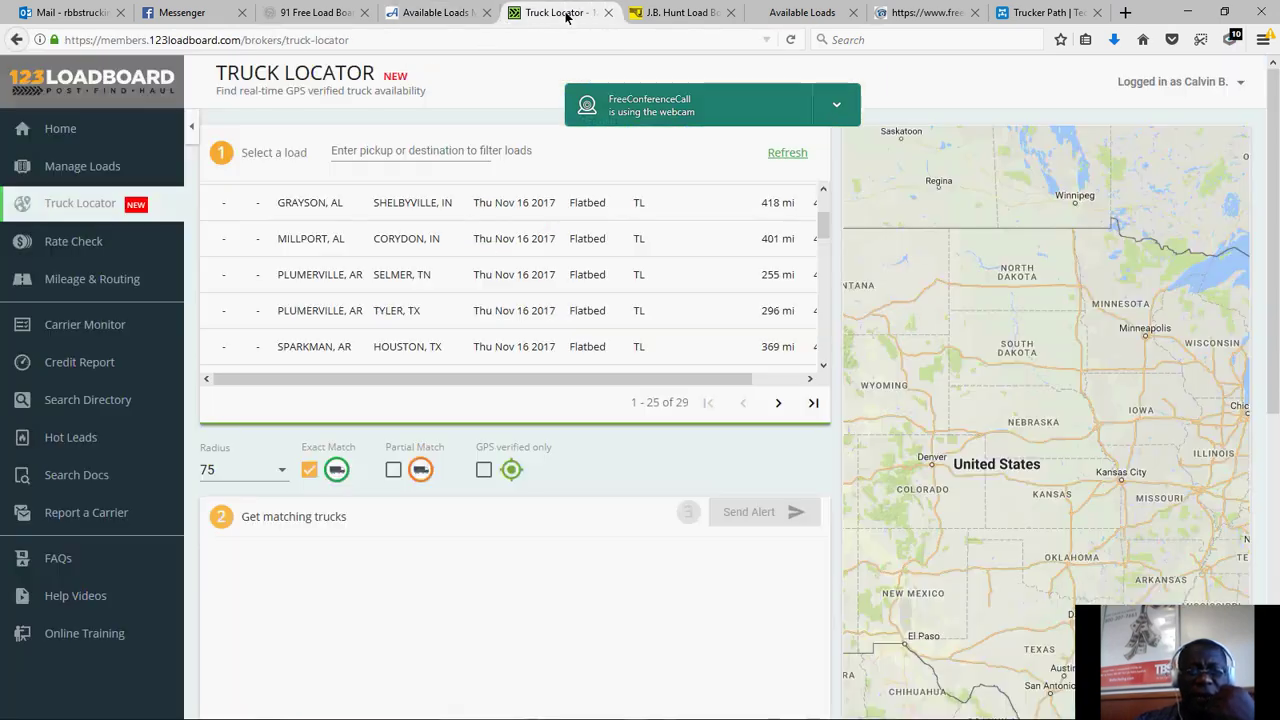
scroll(432, 317, "down", 5)
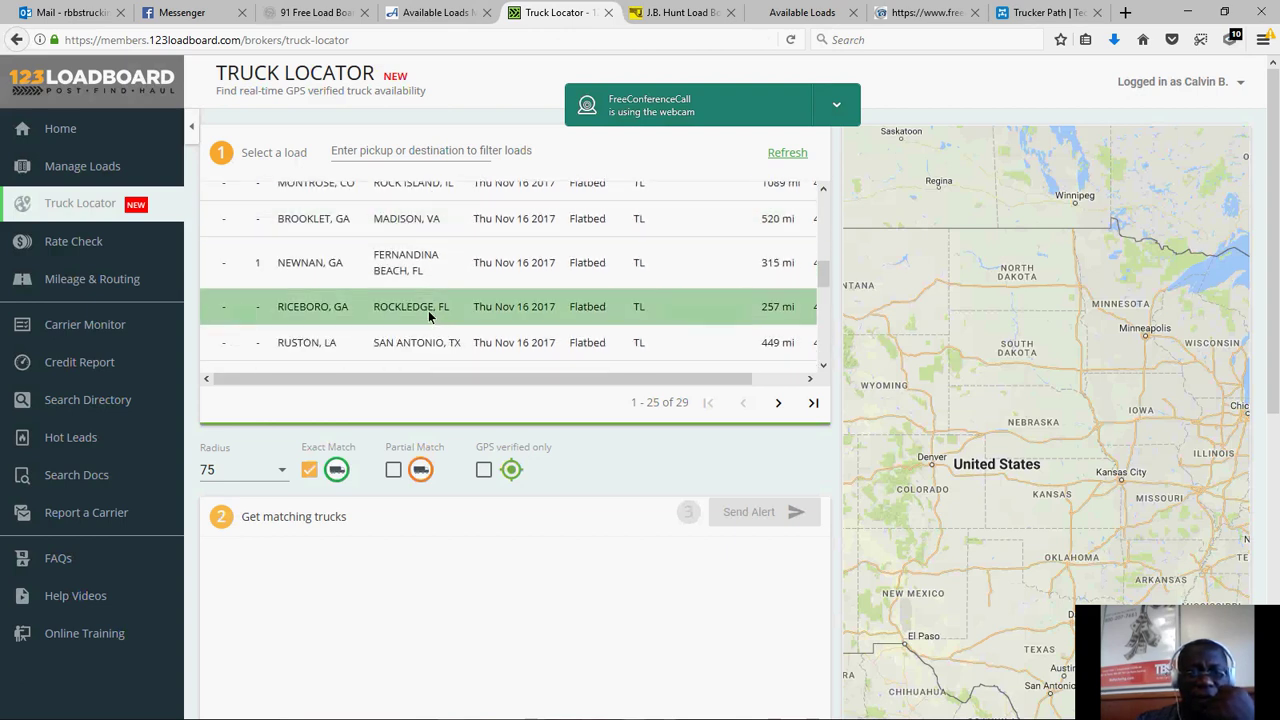
scroll(428, 316, "up", 4)
scroll(430, 305, "up", 3)
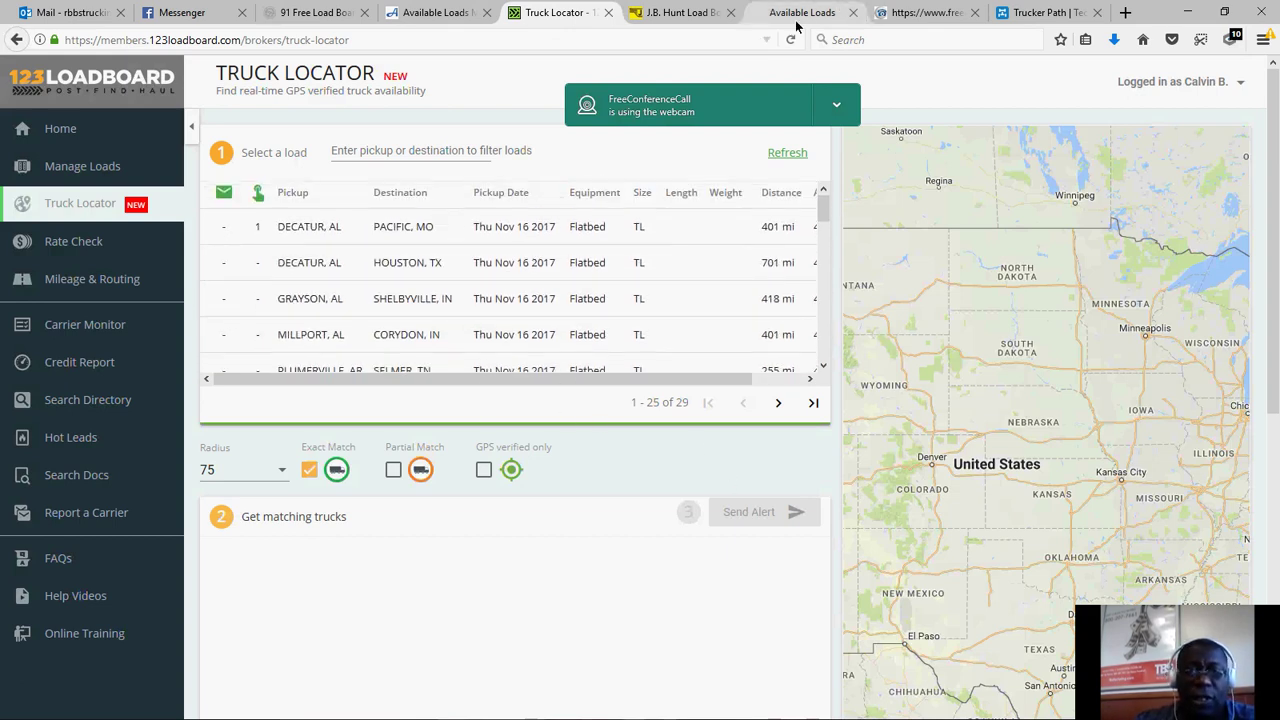
Switch to the Trucker Path website and look over its home page and app features.
left_click(1038, 12)
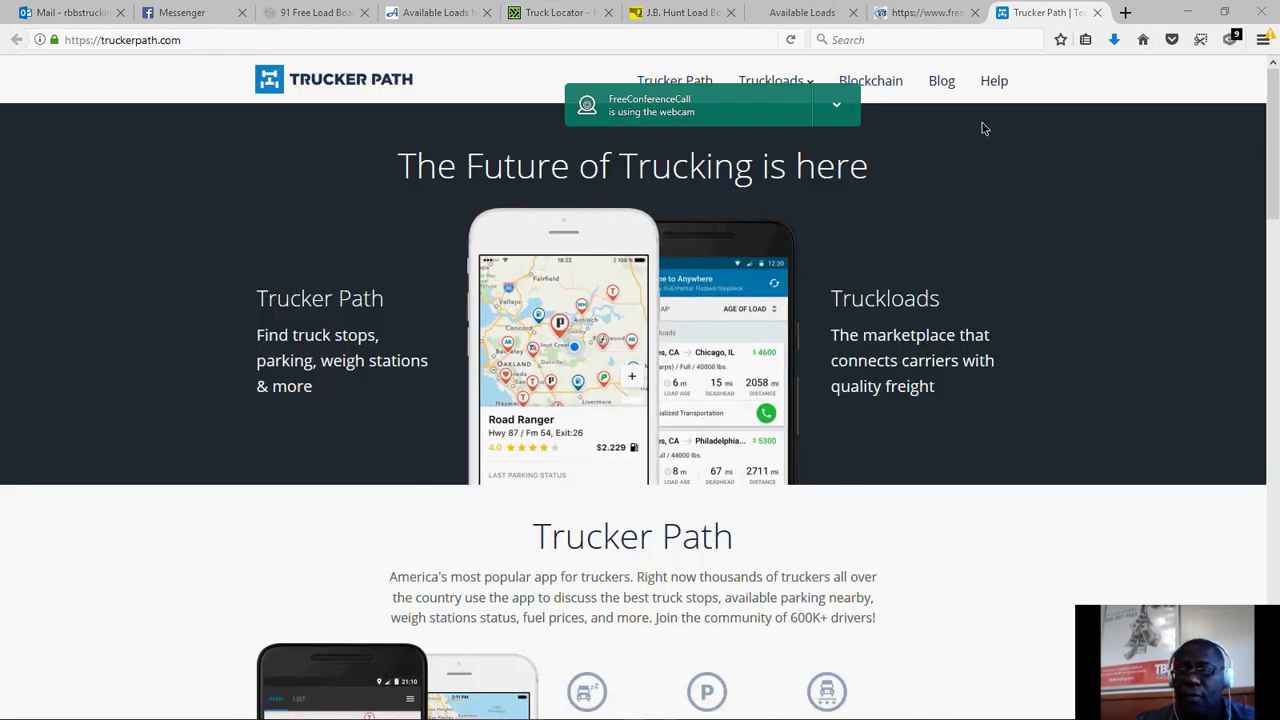
scroll(870, 280, "down", 3)
scroll(876, 284, "up", 3)
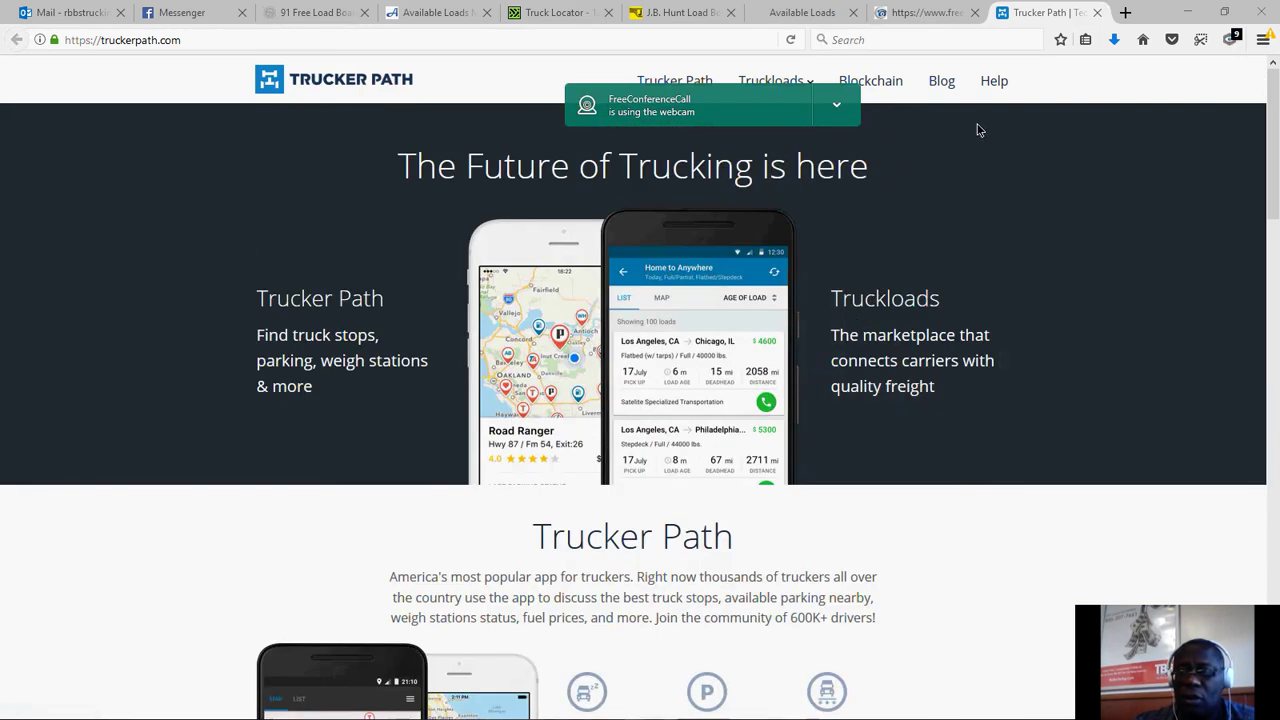
scroll(323, 329, "down", 3)
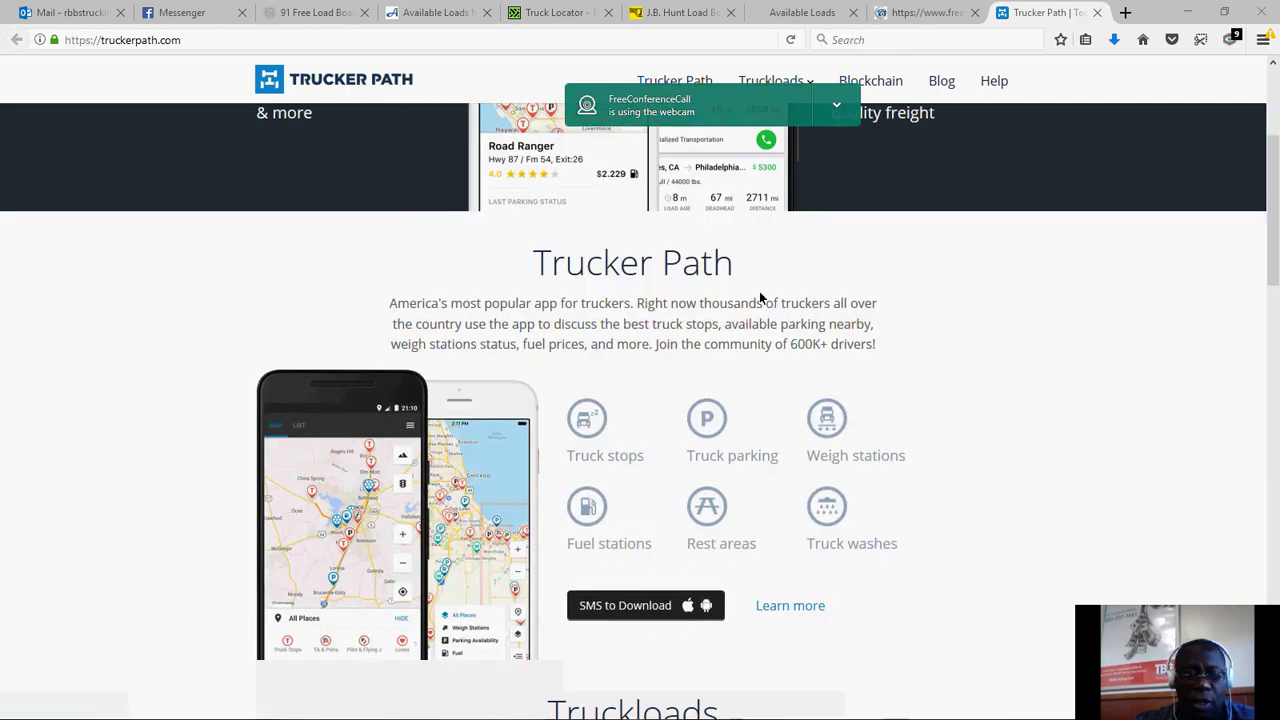
scroll(829, 345, "up", 3)
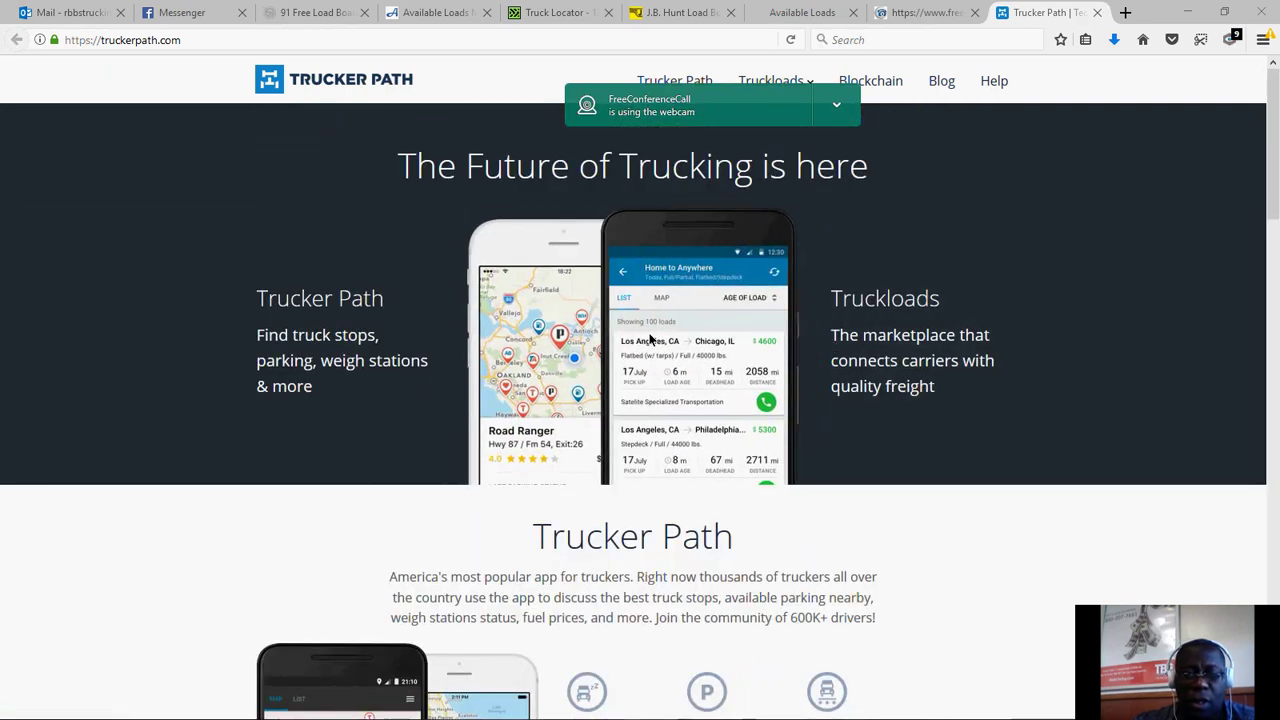
Open Trucker Path's Truckloads broker load board and sign in to the active loads list.
mouse_move(800, 80)
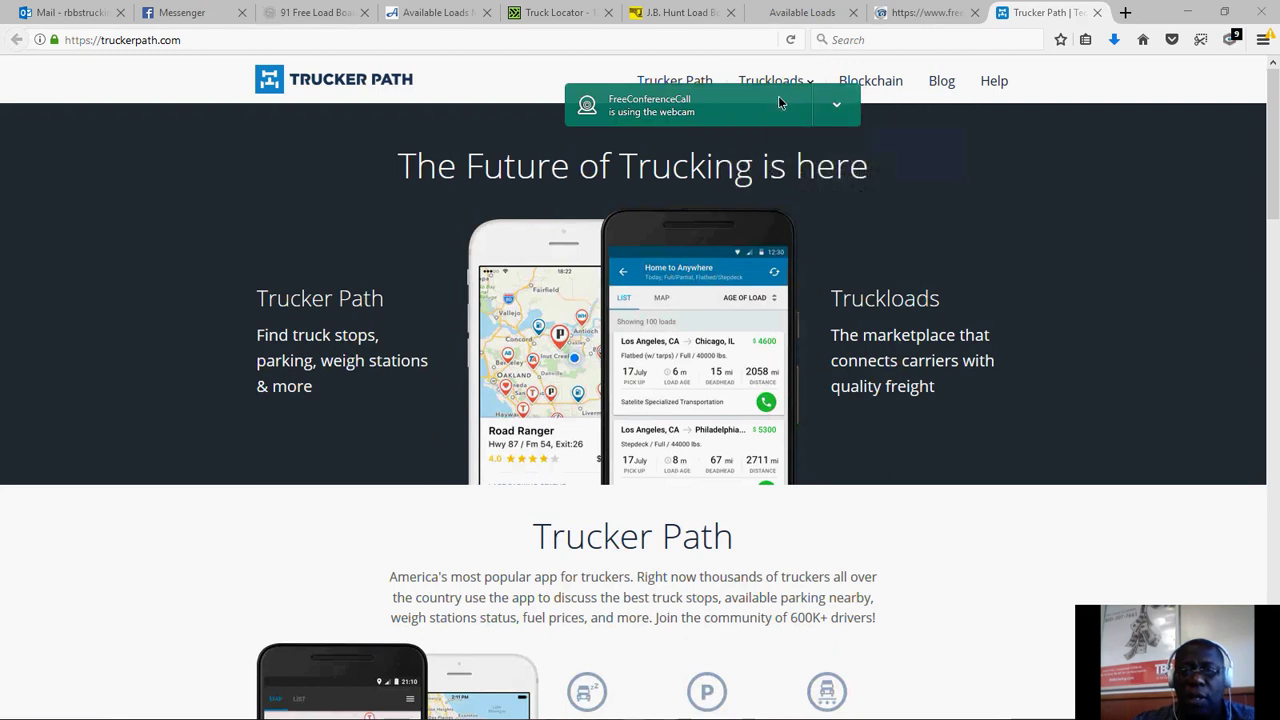
left_click(785, 137)
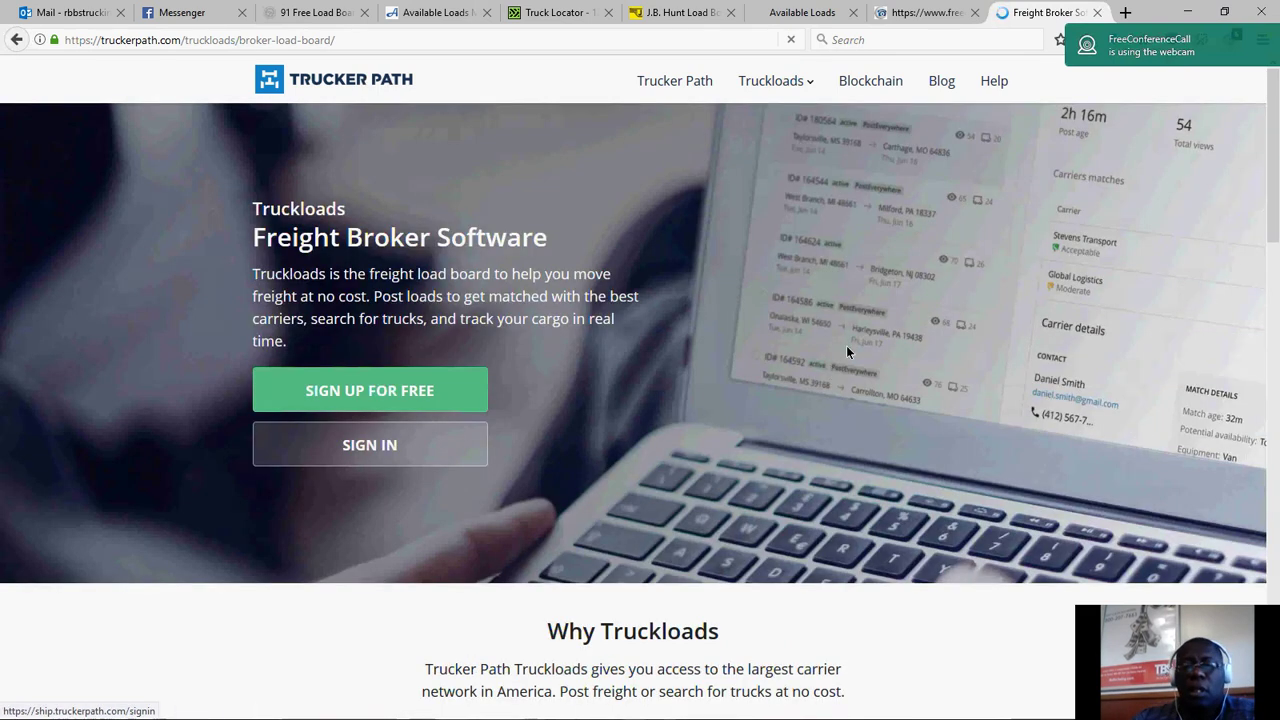
left_click(387, 444)
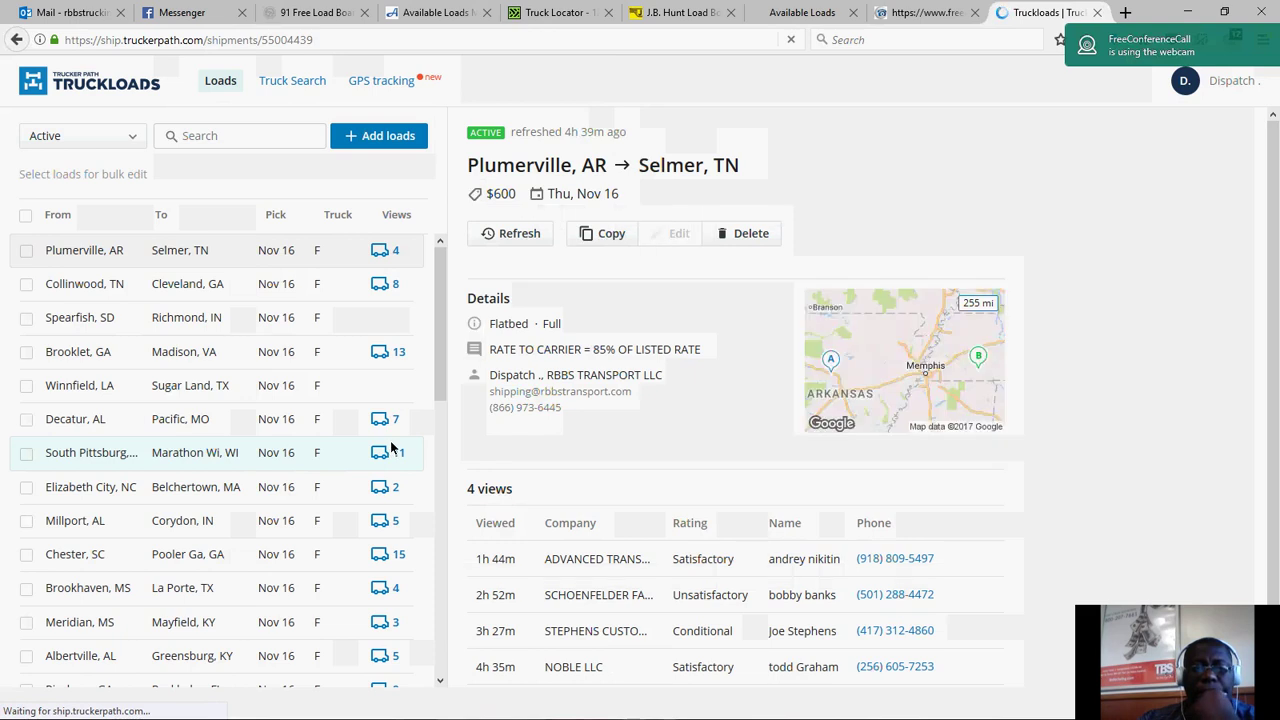
left_click(213, 138)
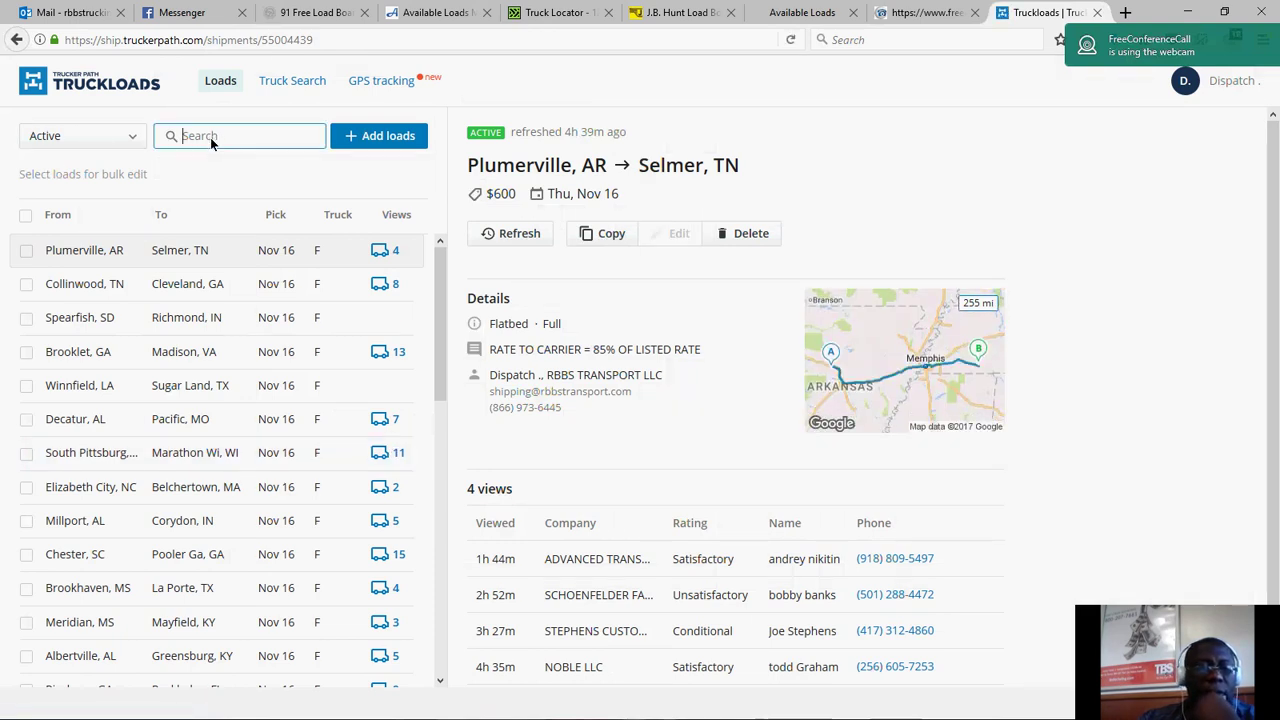
Open Truckloads' Truck Search and set the pickup state to Arizona (AZ).
left_click(298, 81)
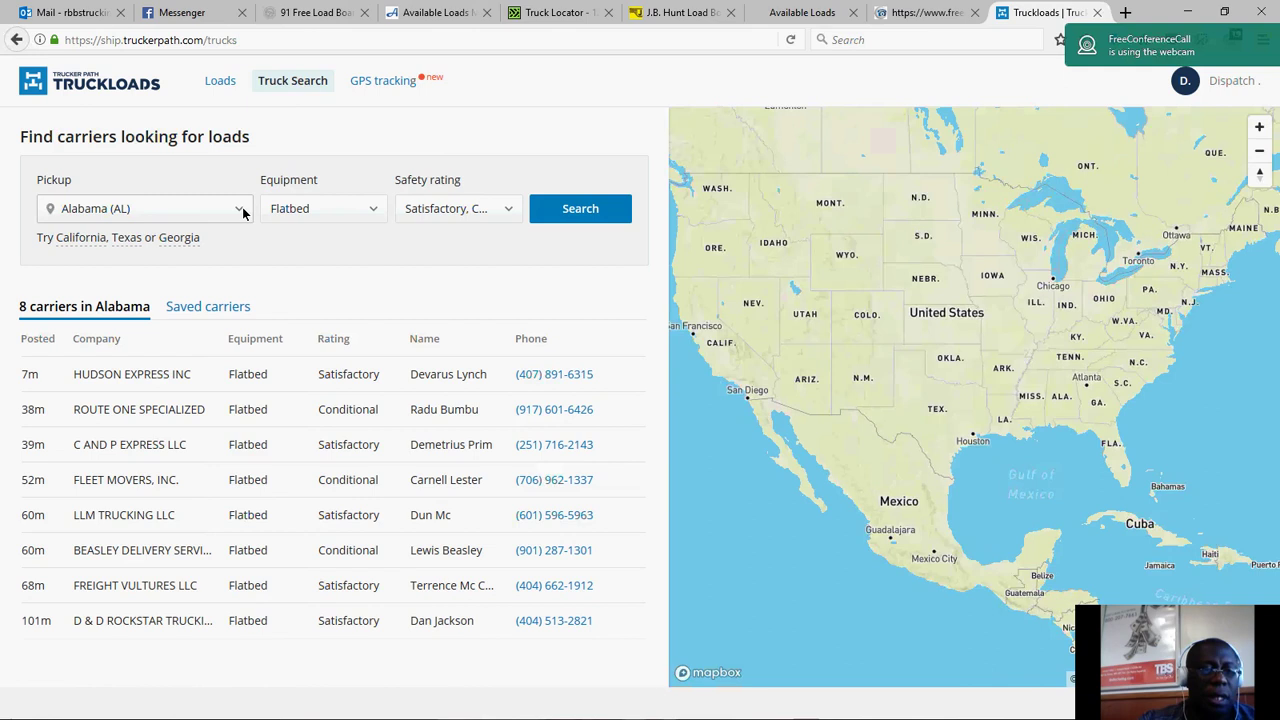
left_click(243, 212)
scroll(158, 266, "down", 5)
scroll(158, 267, "up", 5)
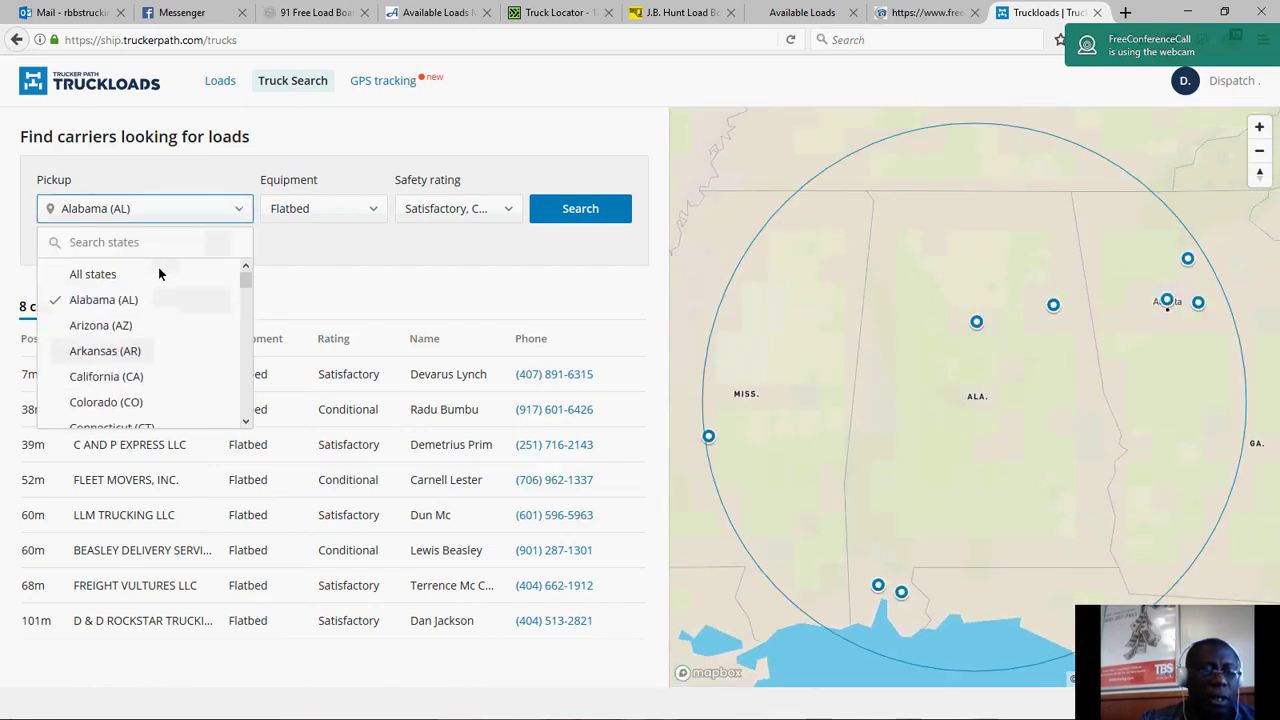
left_click(110, 326)
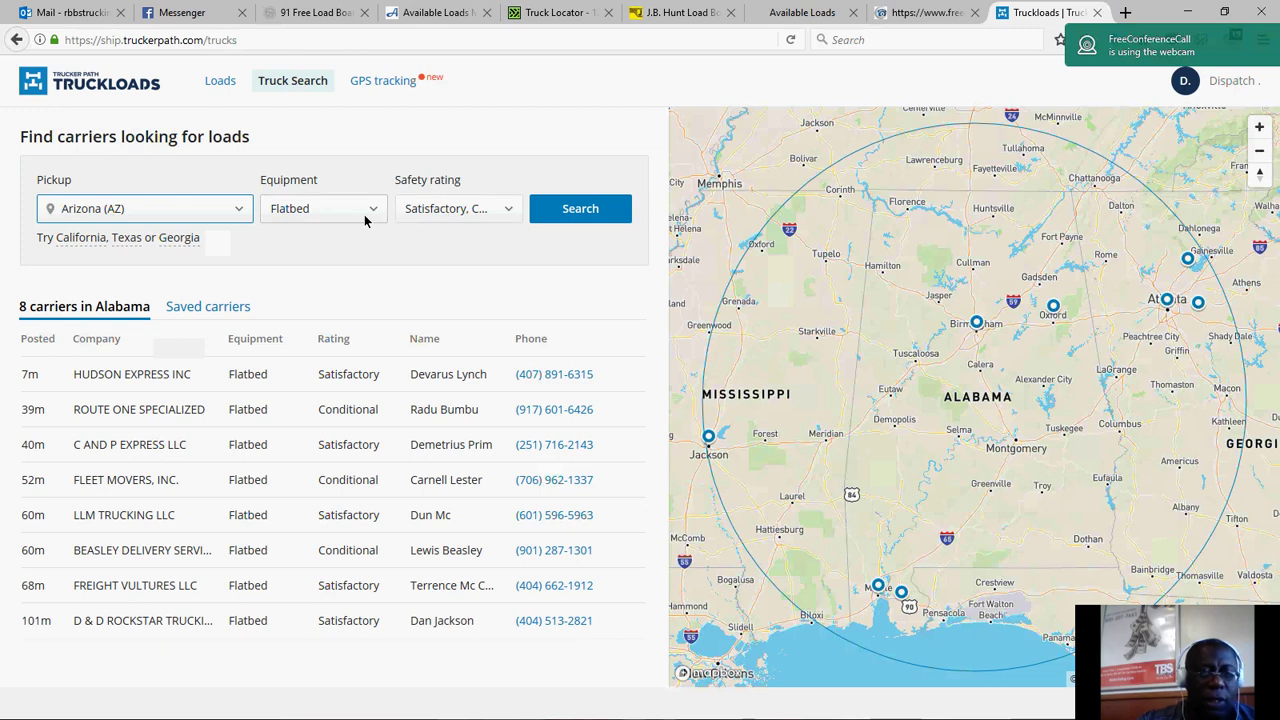
Check the Casa Grande load on the Shram map, and move the Truckloads browser tab right after the Truck Locator tab.
left_click(428, 14)
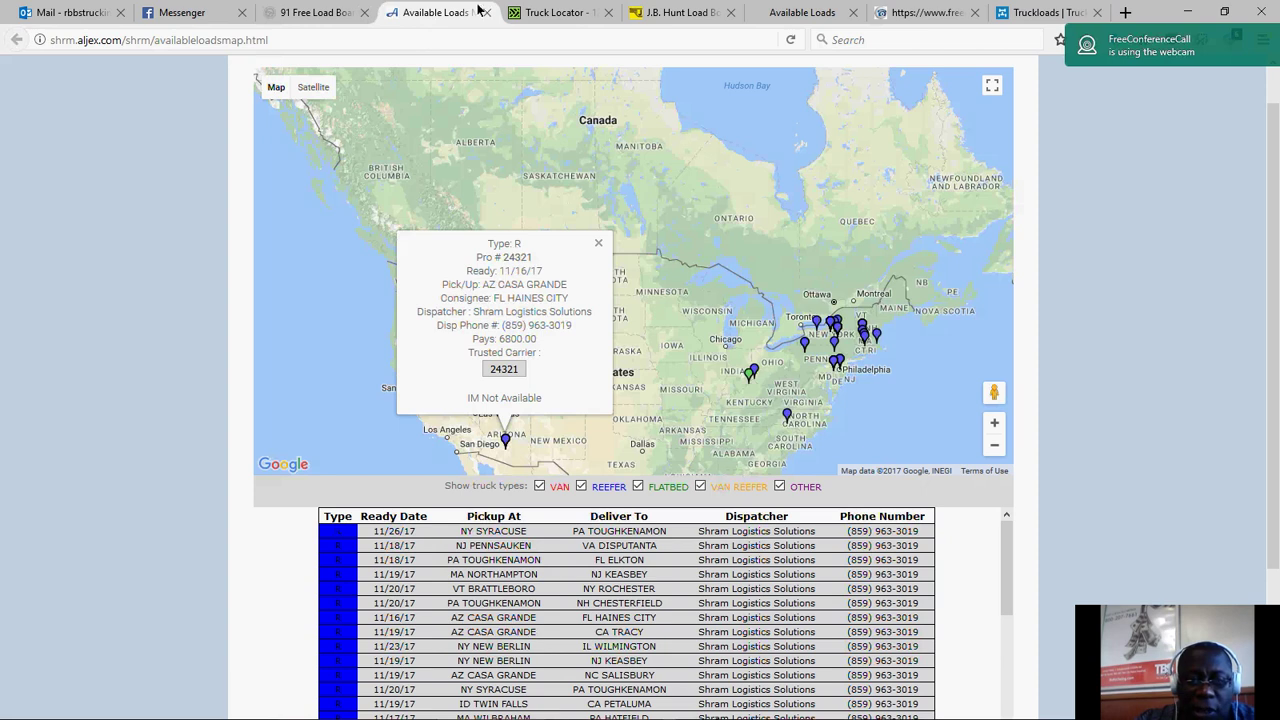
left_click(547, 12)
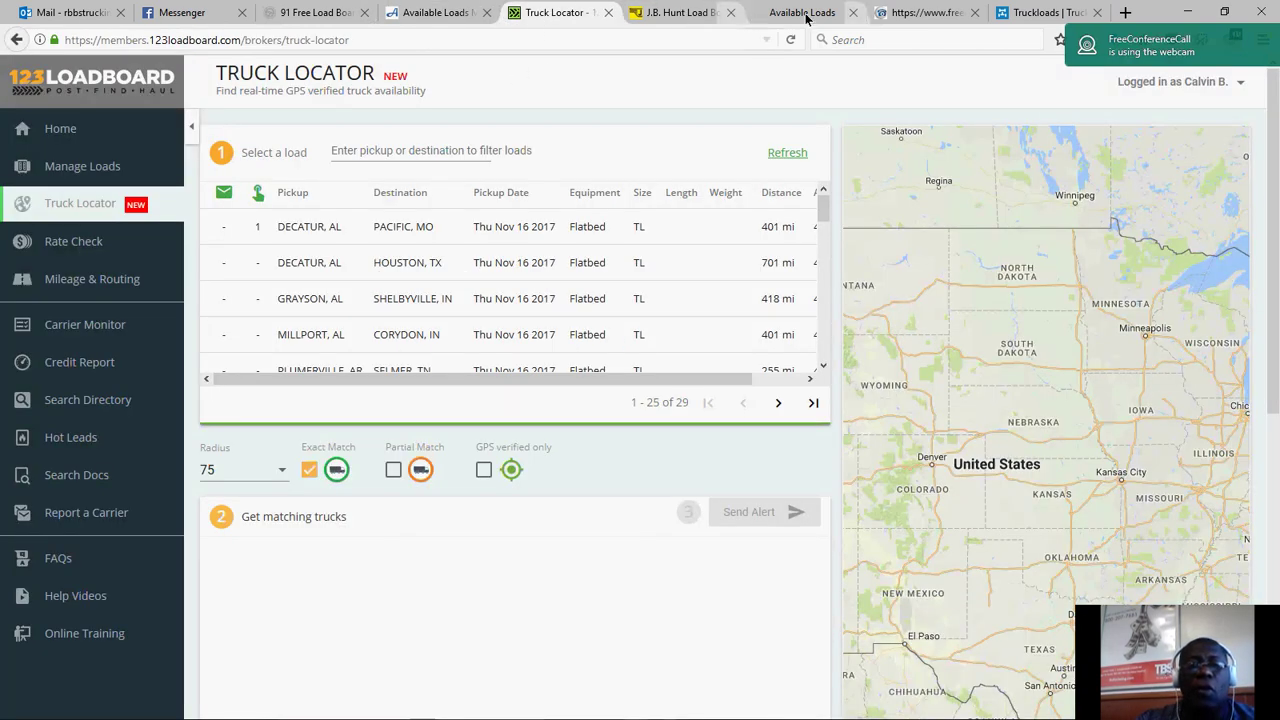
left_click(1024, 16)
left_click_drag(1024, 16, 656, 18)
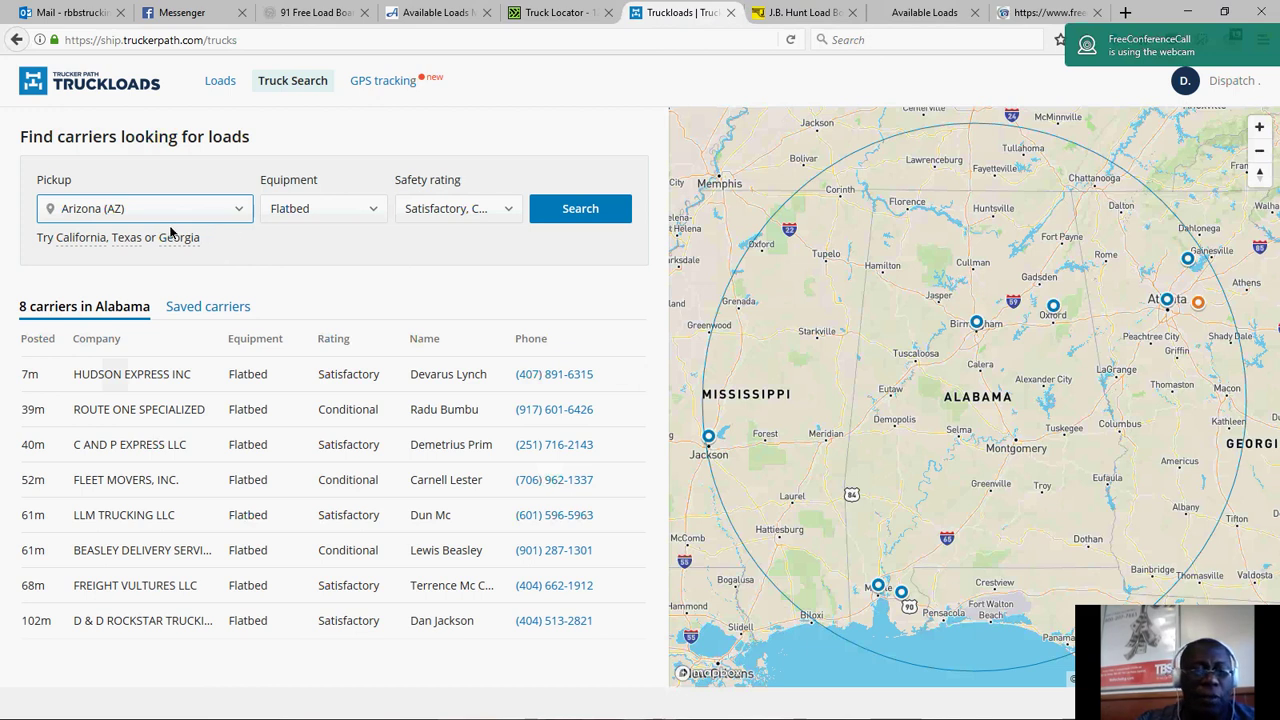
Add Reefer to the equipment filter, remove Flatbed, and search for reefer carriers in Arizona.
left_click(371, 209)
left_click(305, 321)
left_click(590, 211)
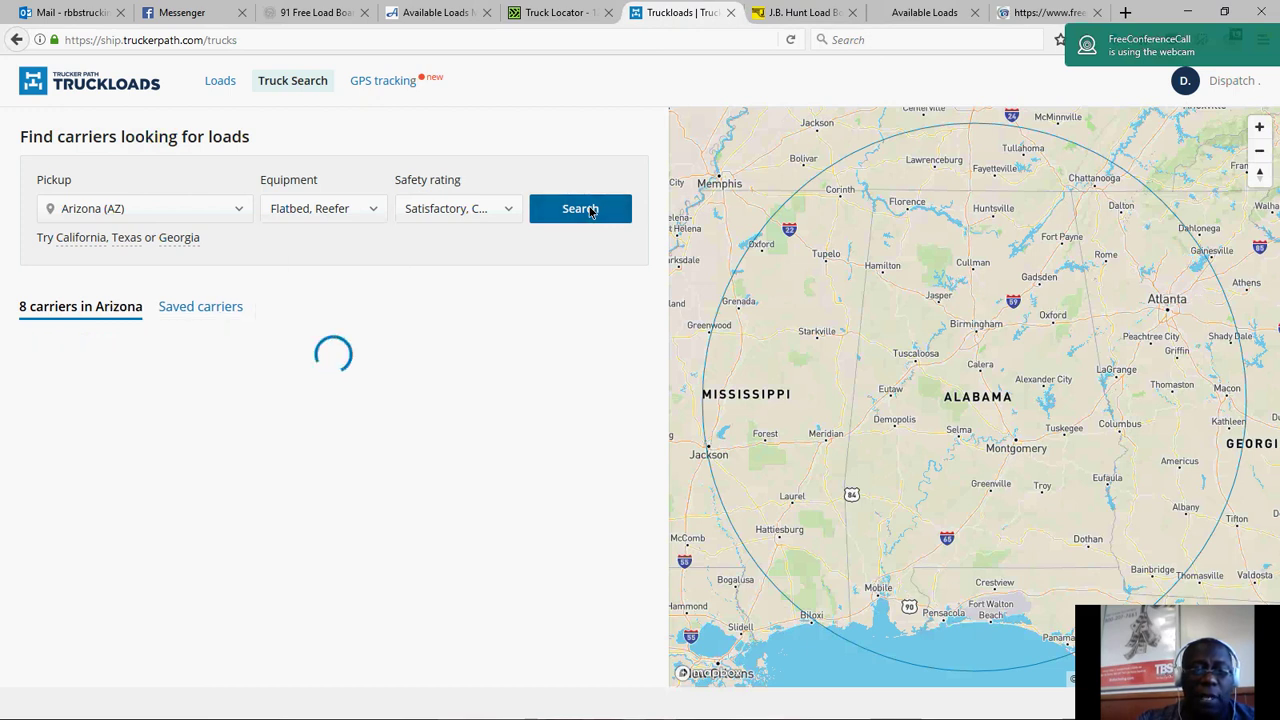
left_click(363, 209)
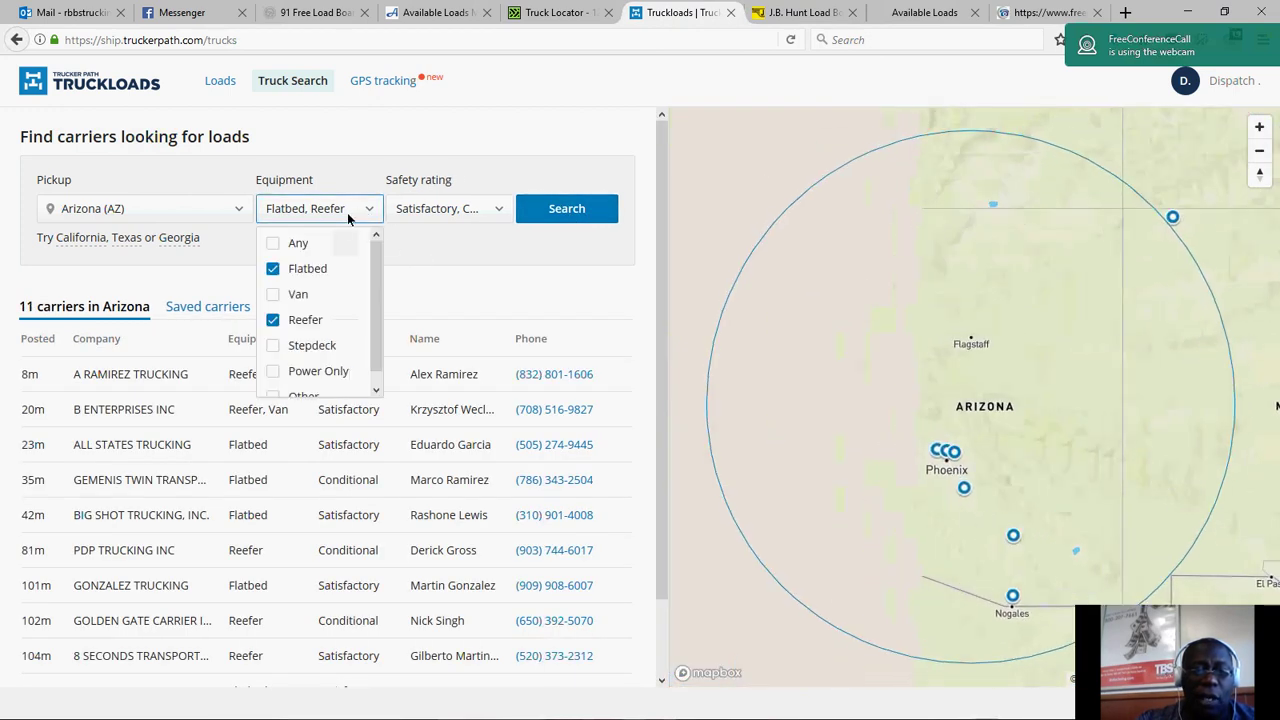
left_click(280, 269)
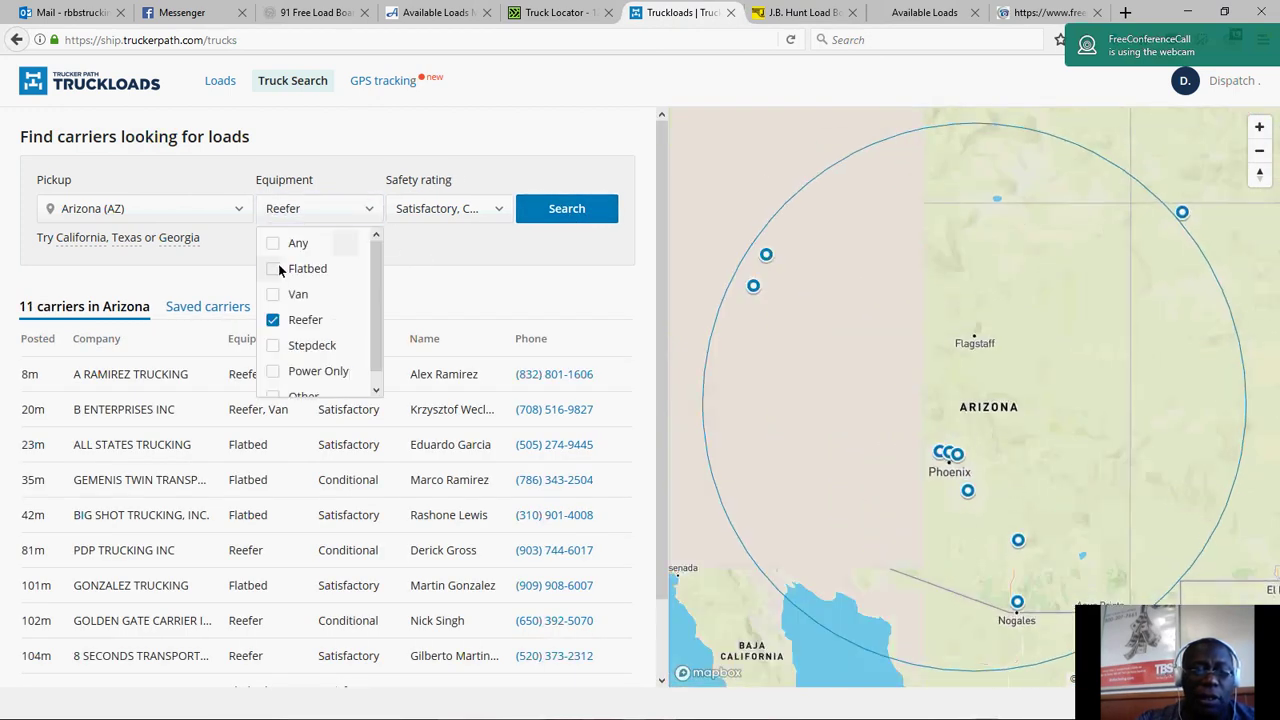
left_click(580, 208)
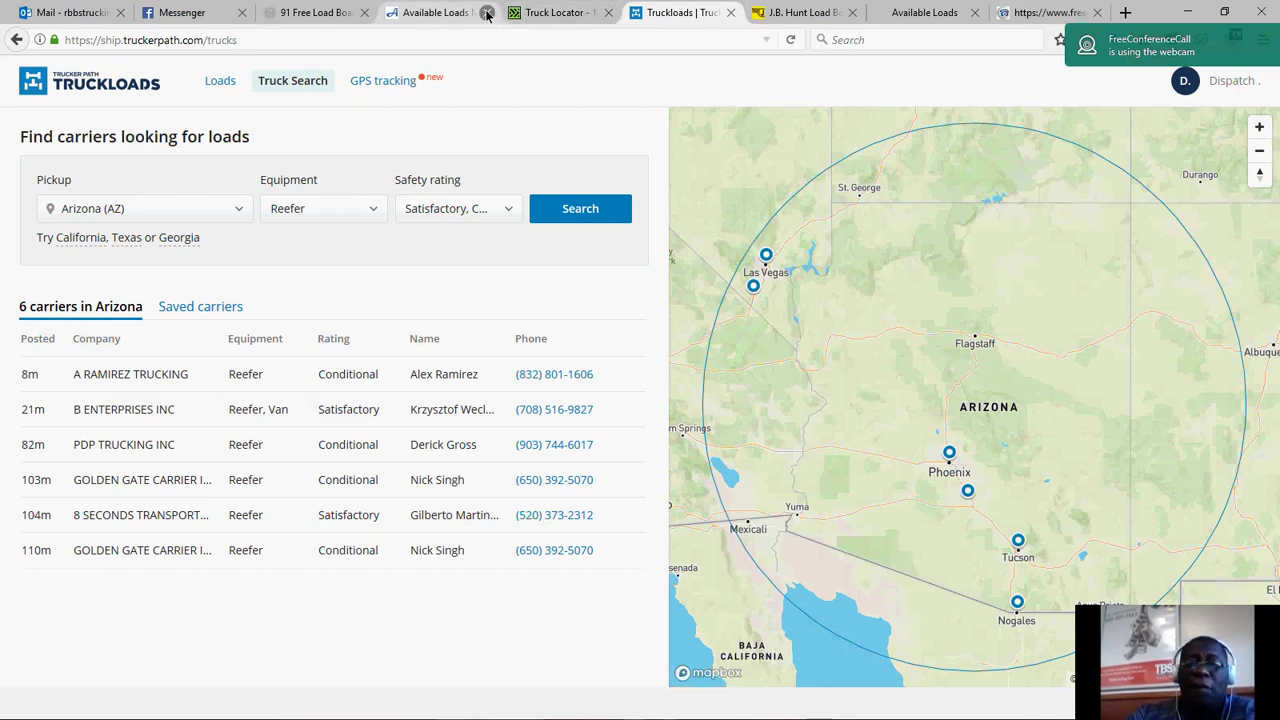
Recheck the Casa Grande load on the Shram map, and expand the details of the first reefer carrier in Truckloads' Arizona list.
left_click(560, 13)
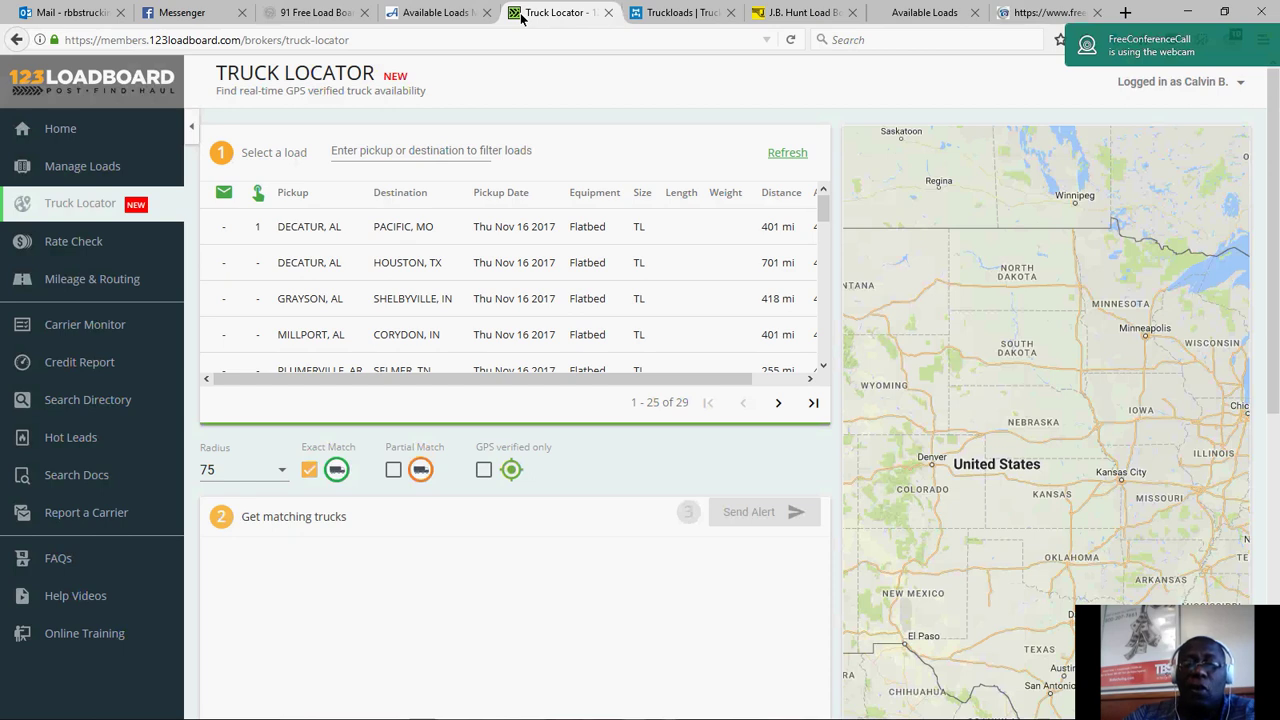
left_click(452, 20)
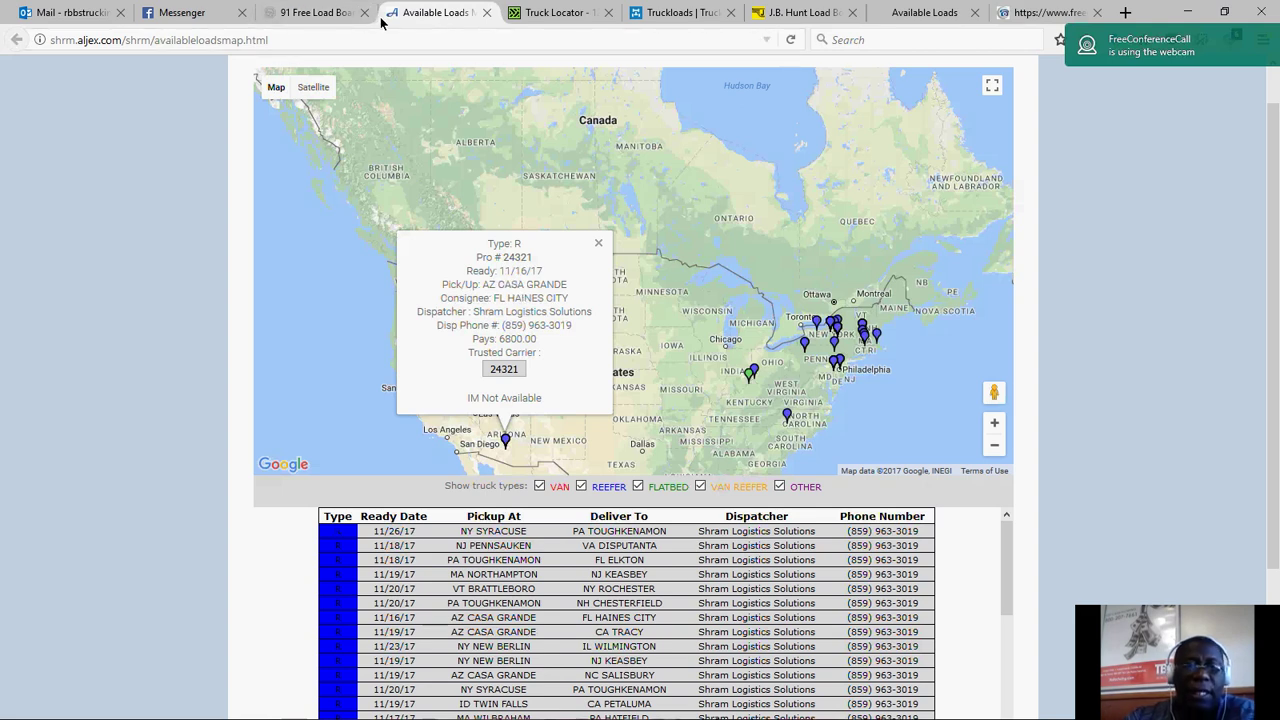
left_click(308, 16)
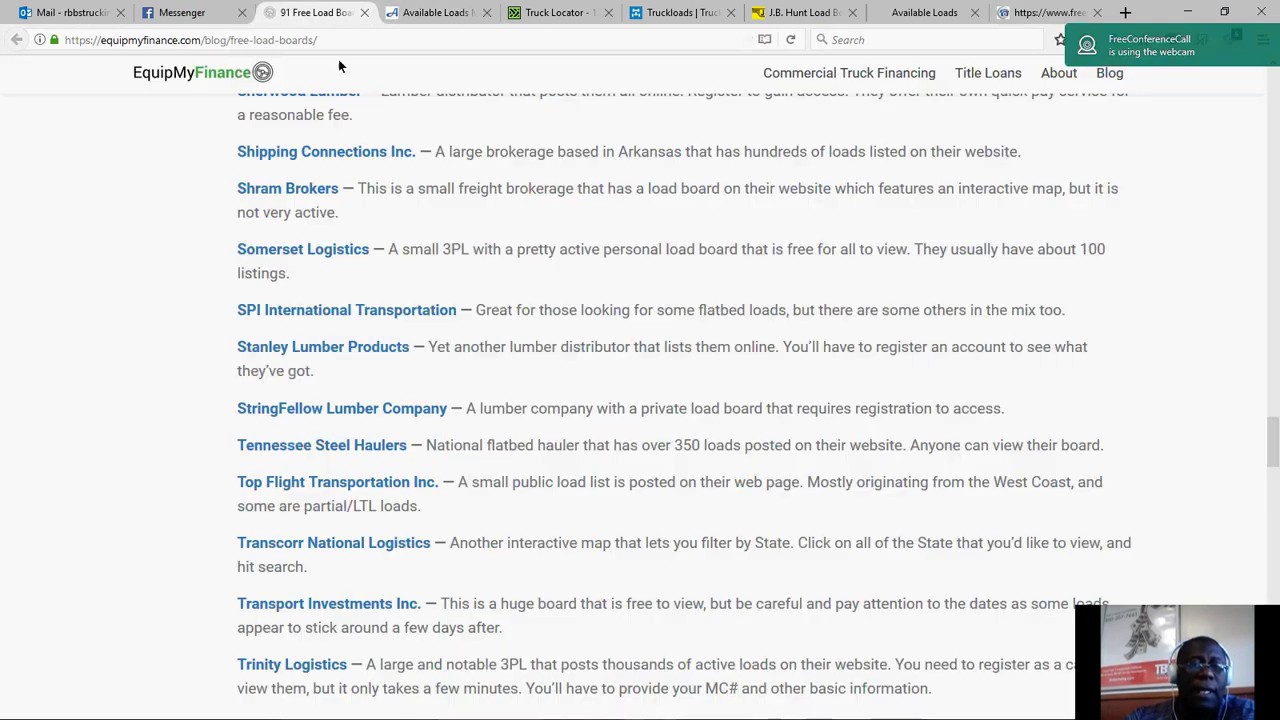
left_click(434, 14)
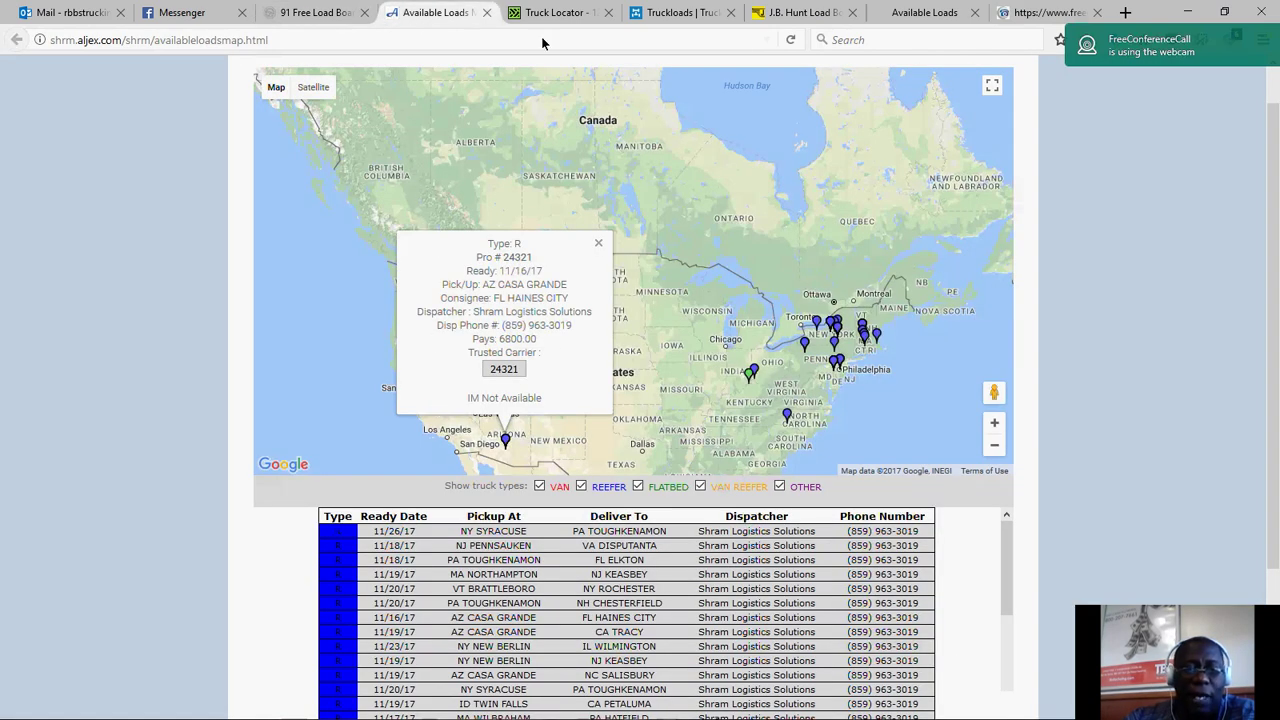
left_click(680, 13)
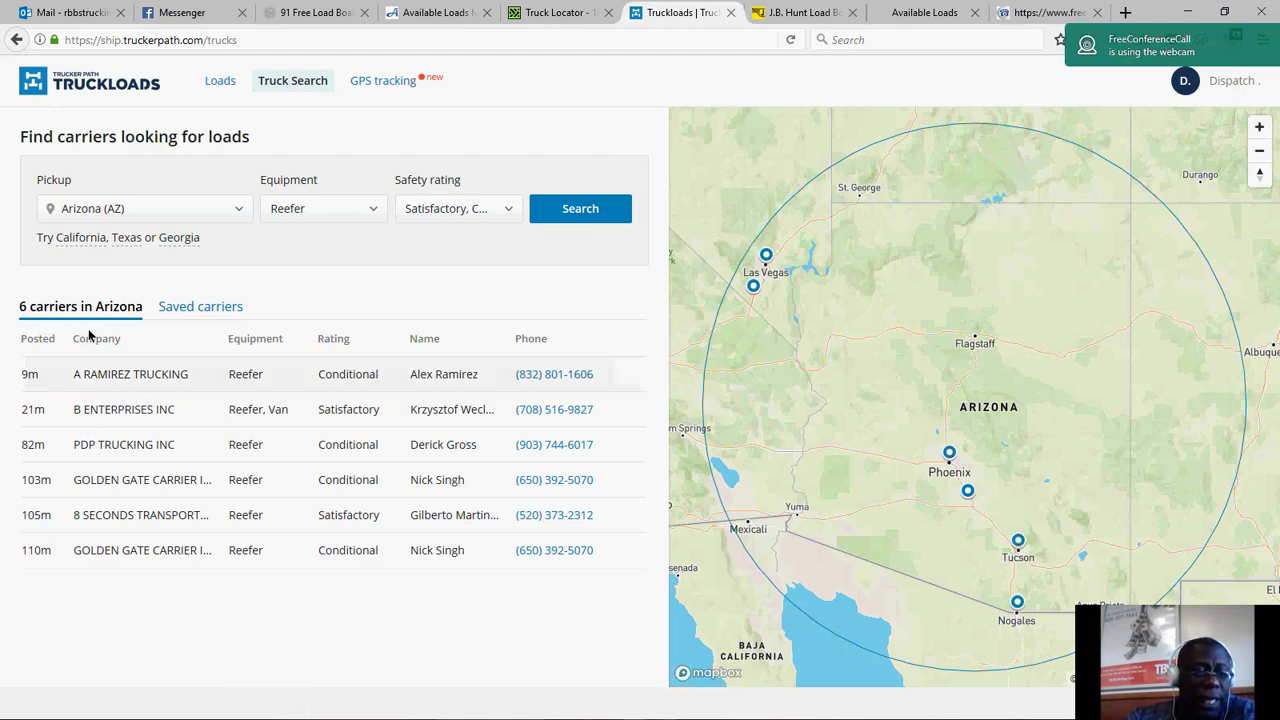
left_click(127, 379)
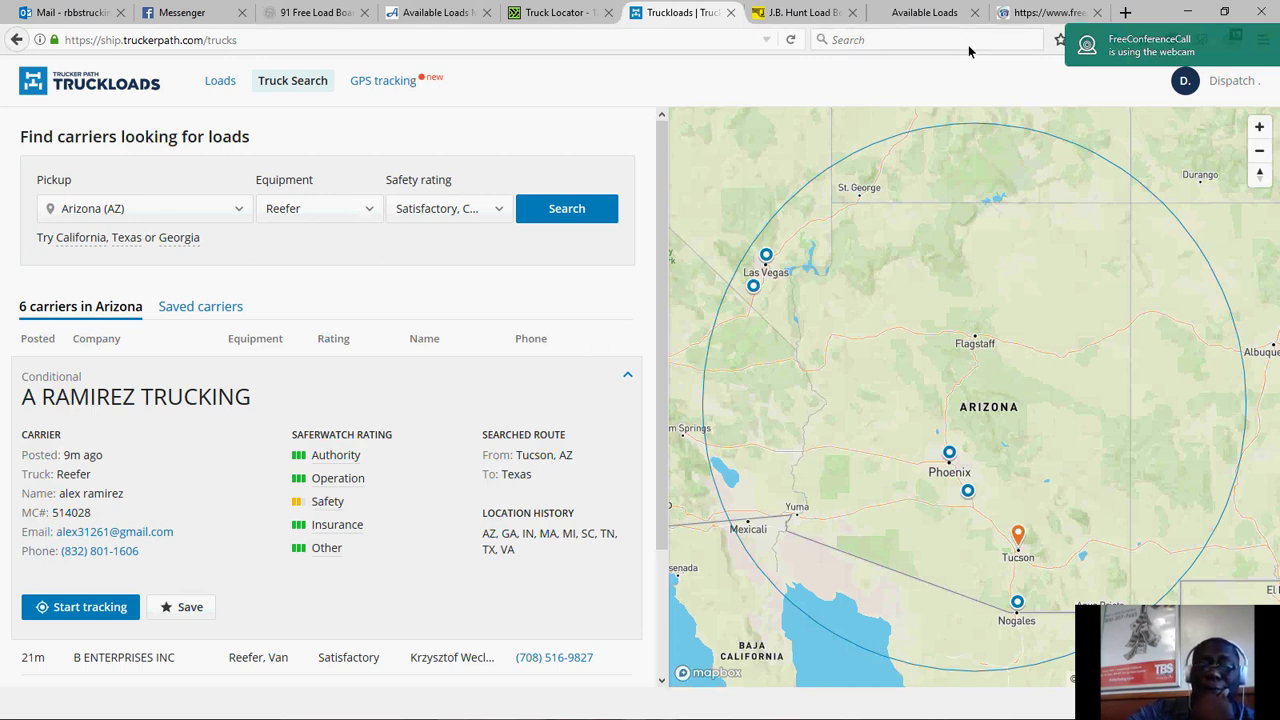
Open google.com in a new browser tab and enter the start of a route query, "casa grande Az to t".
left_click(1125, 12)
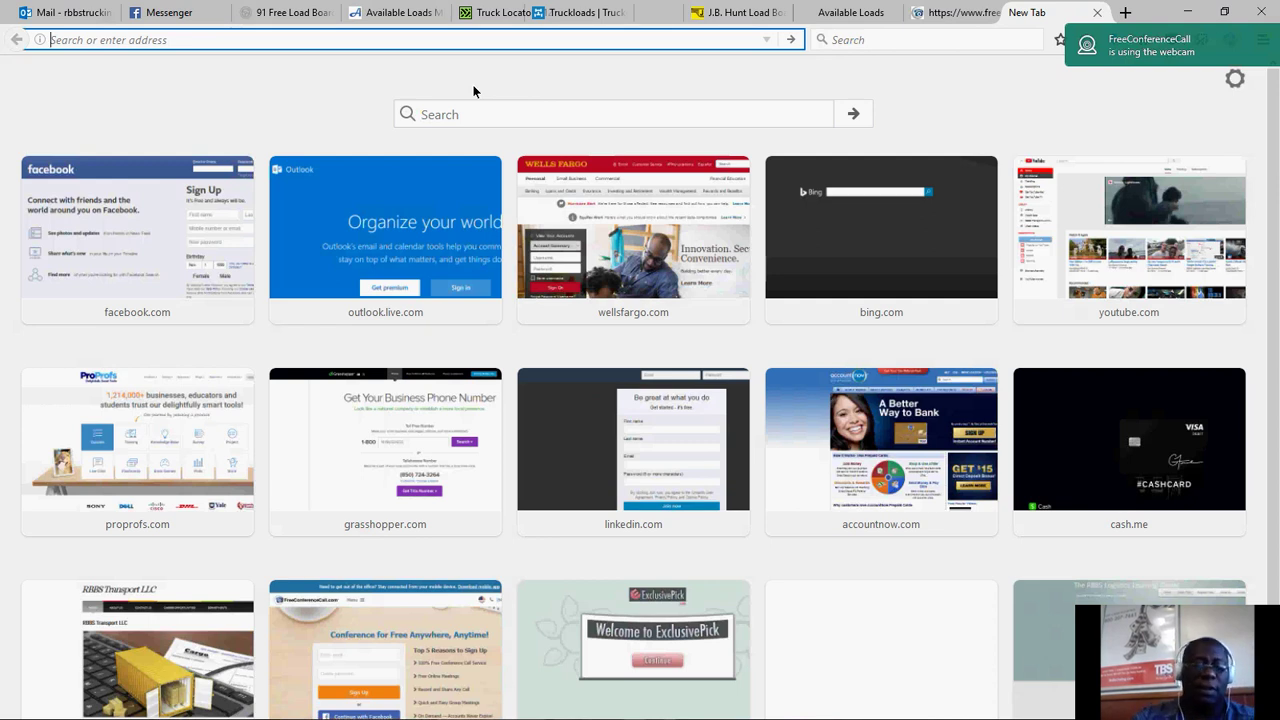
type("google.com/")
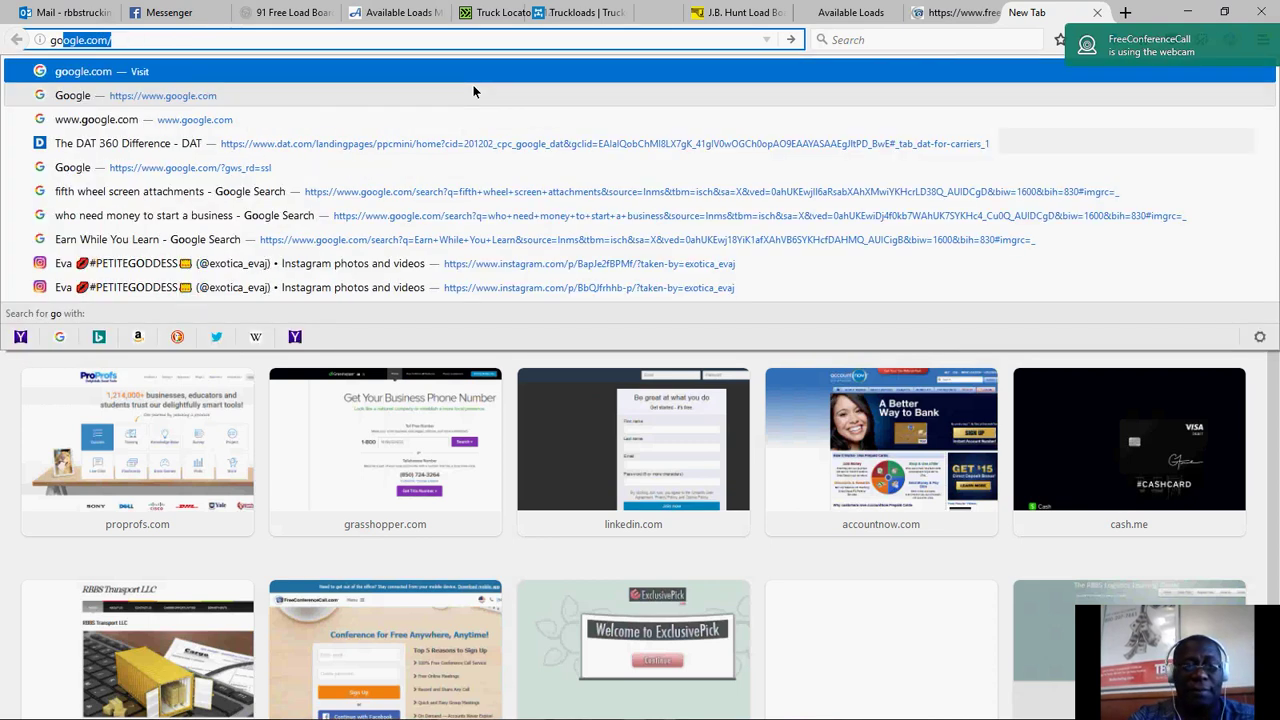
key("Return")
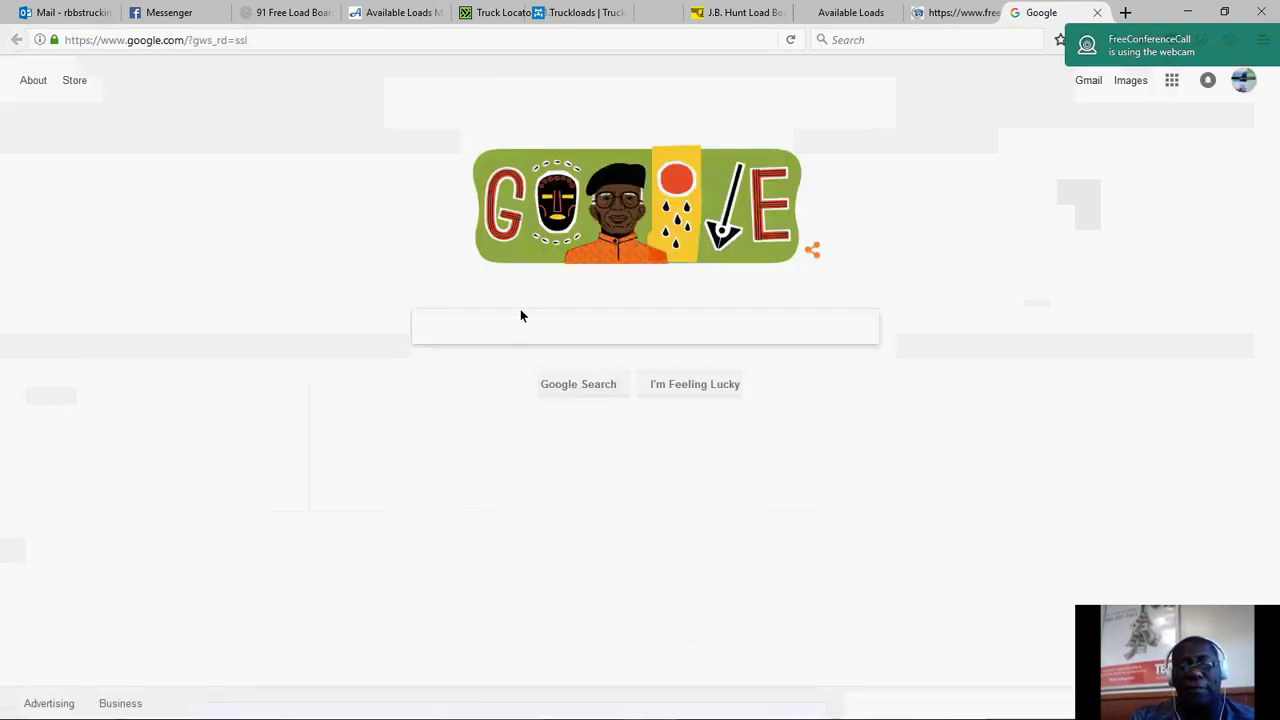
left_click(491, 330)
type("cas")
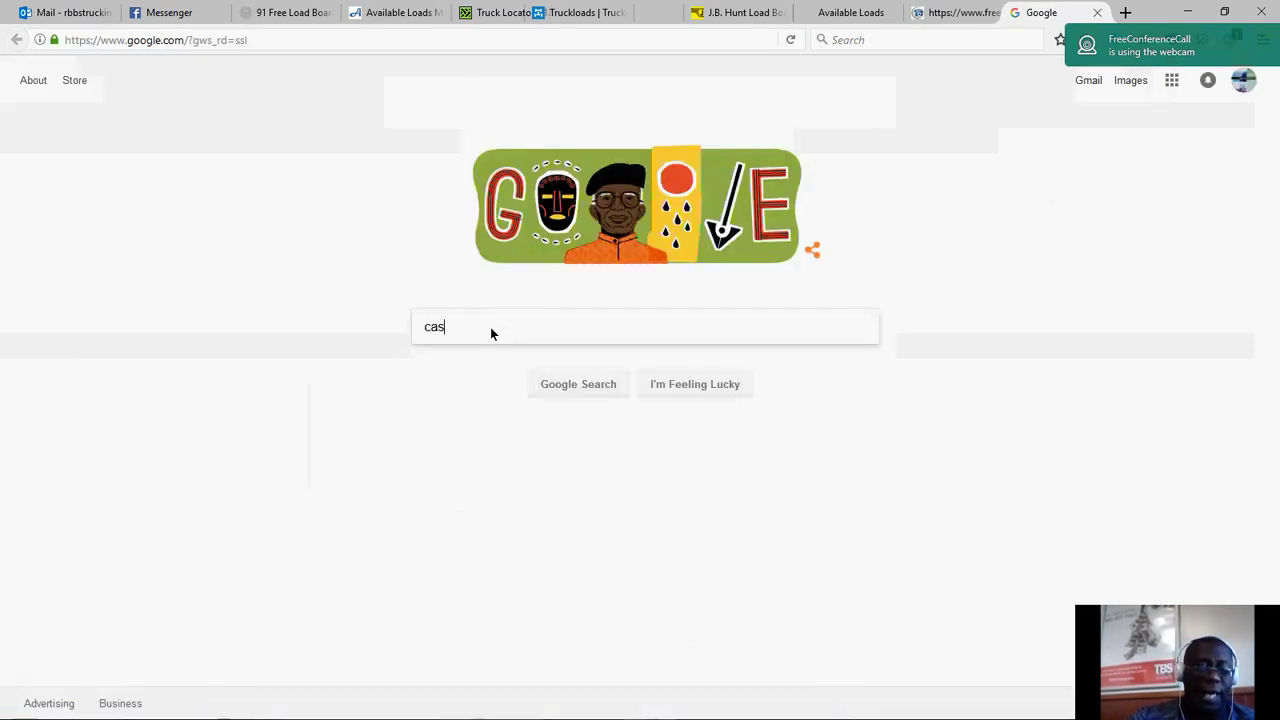
type("a gr")
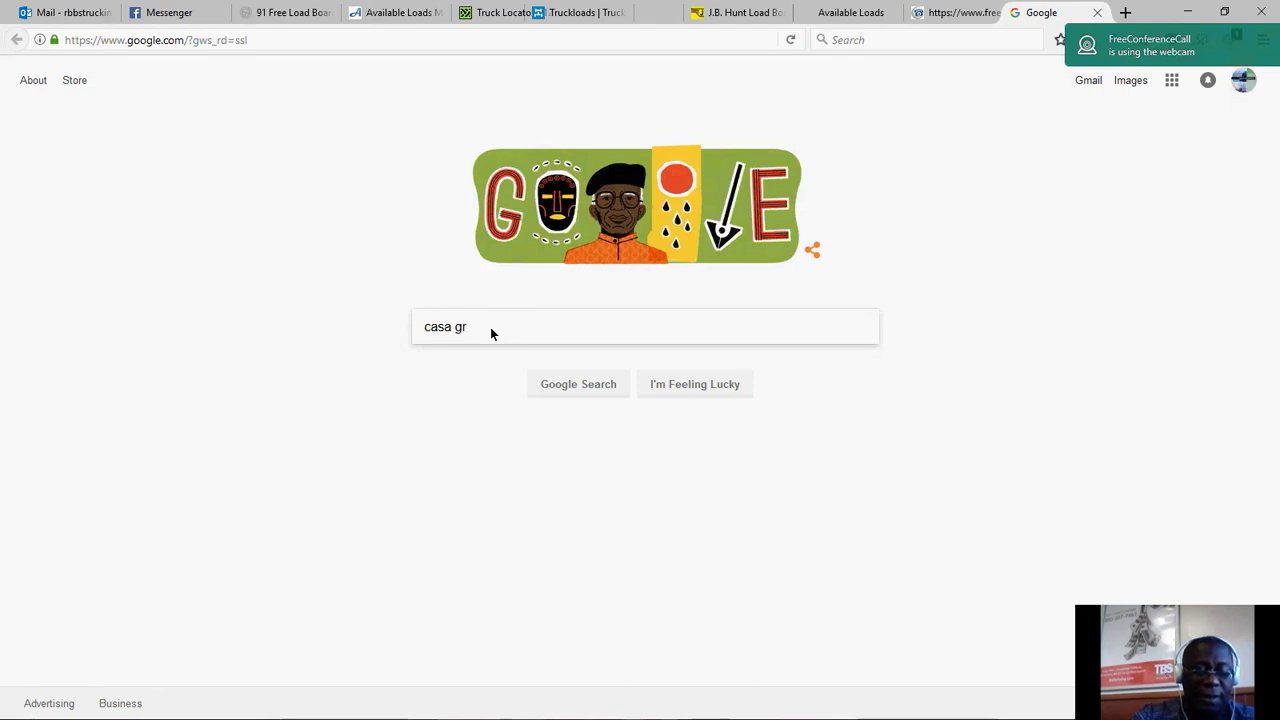
type("ande Az")
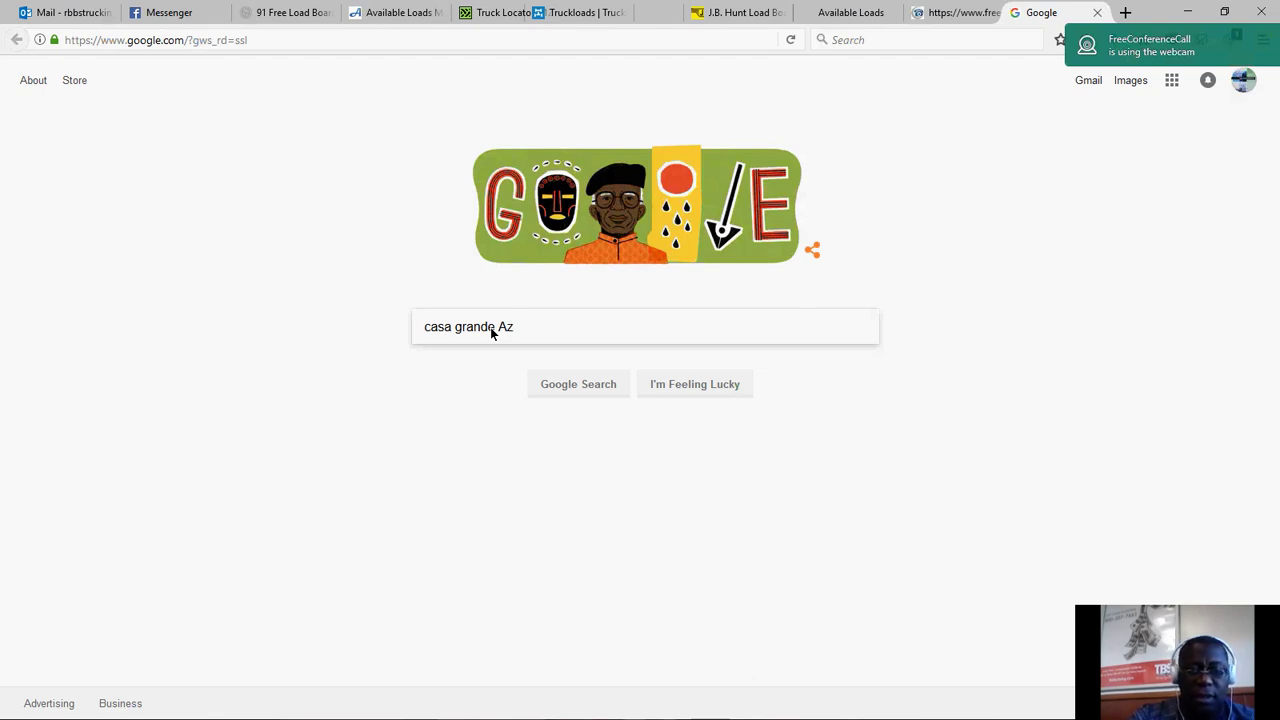
type(" to t")
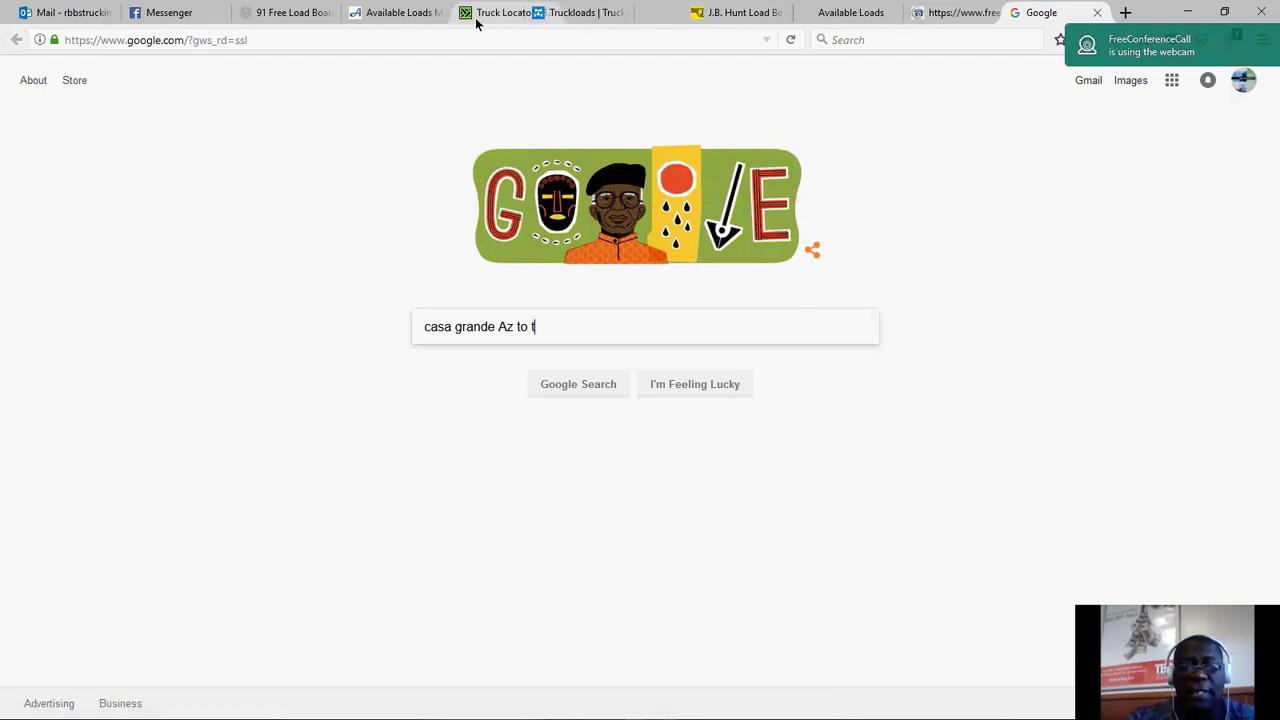
Copy the origin "Tucson, AZ" from the expanded carrier's searched route in Truckloads.
left_click(585, 12)
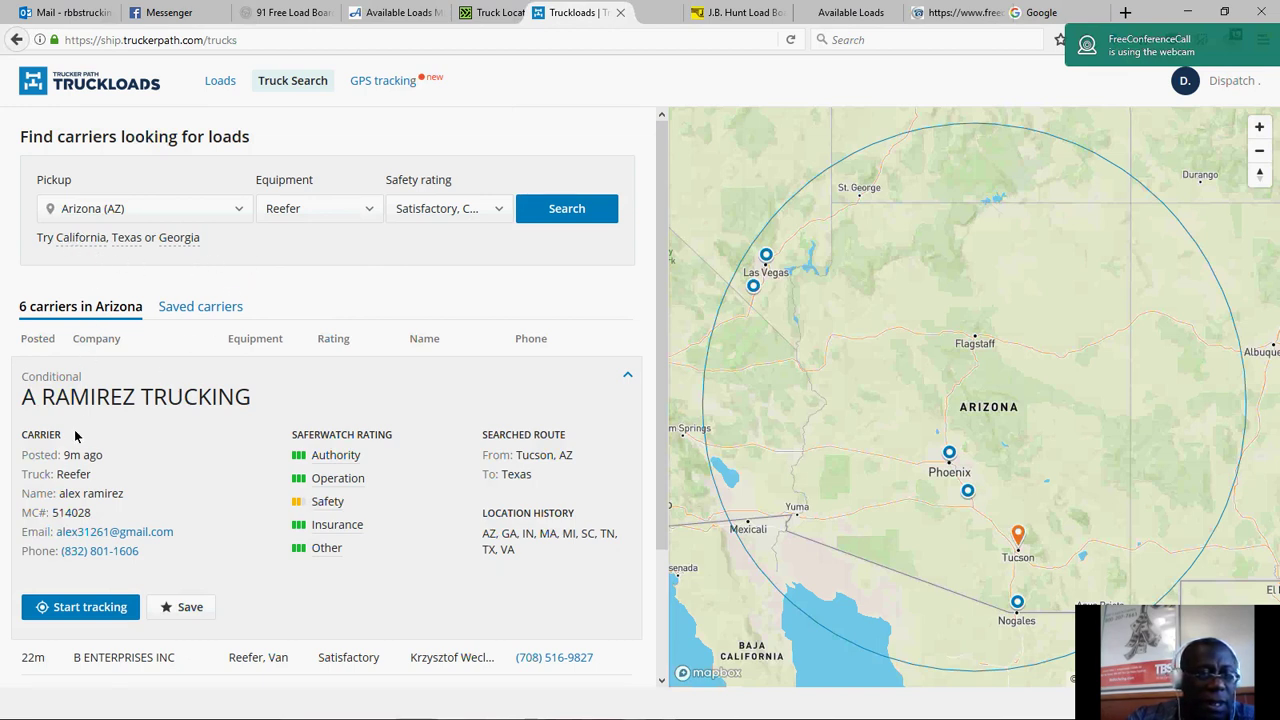
left_click_drag(601, 458, 519, 468)
right_click(519, 467)
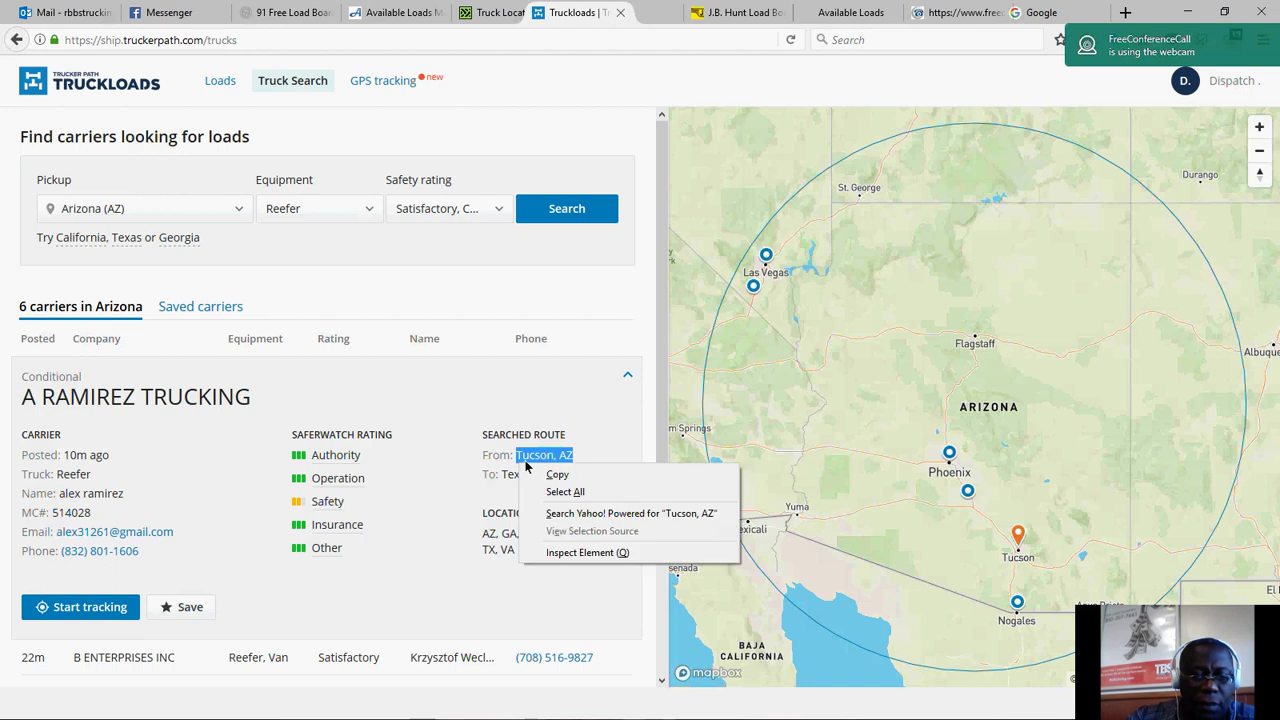
left_click(555, 477)
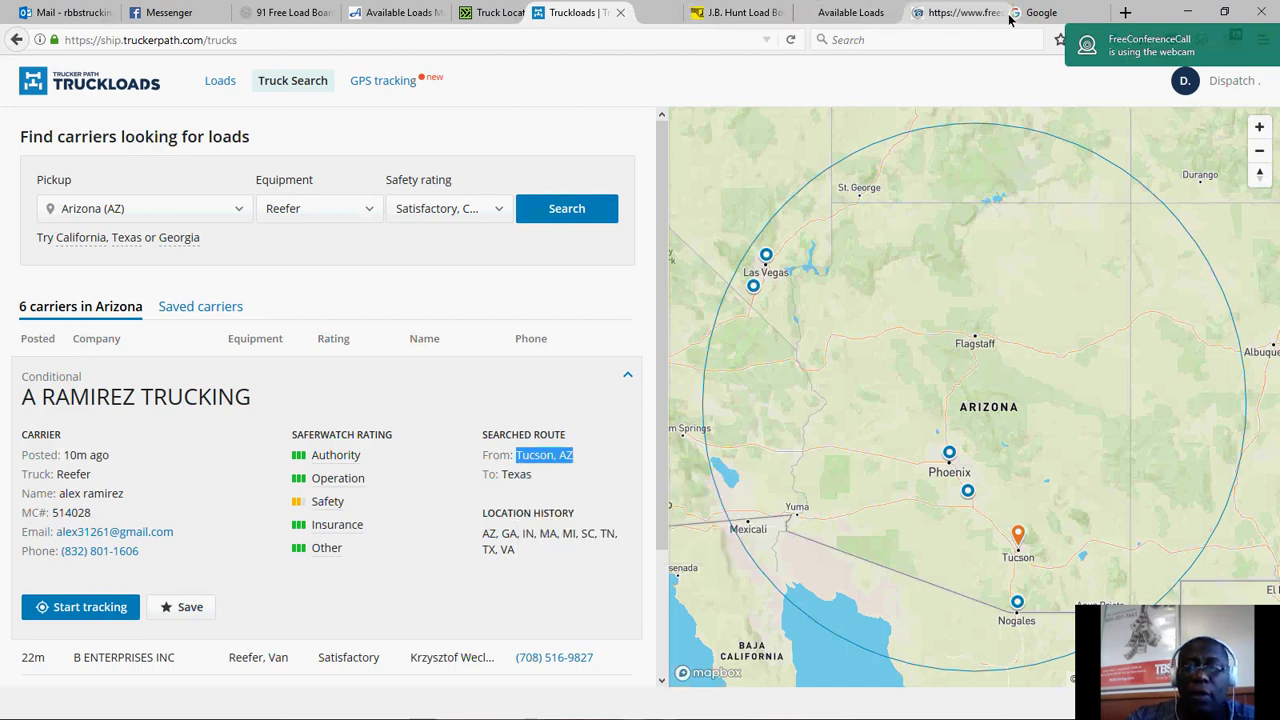
Replace the trailing "t" in the Google query with the copied "Tucson, AZ" and run the search for the route.
left_click(1045, 14)
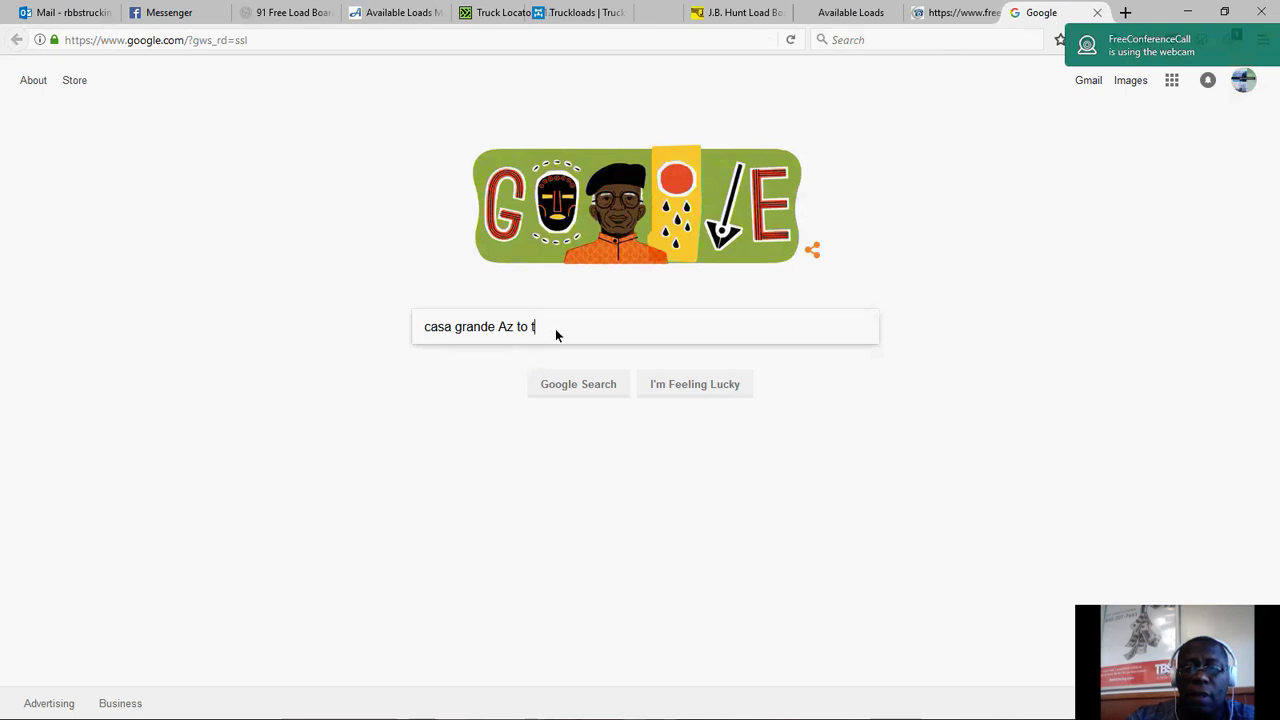
double_click(532, 329)
right_click(533, 330)
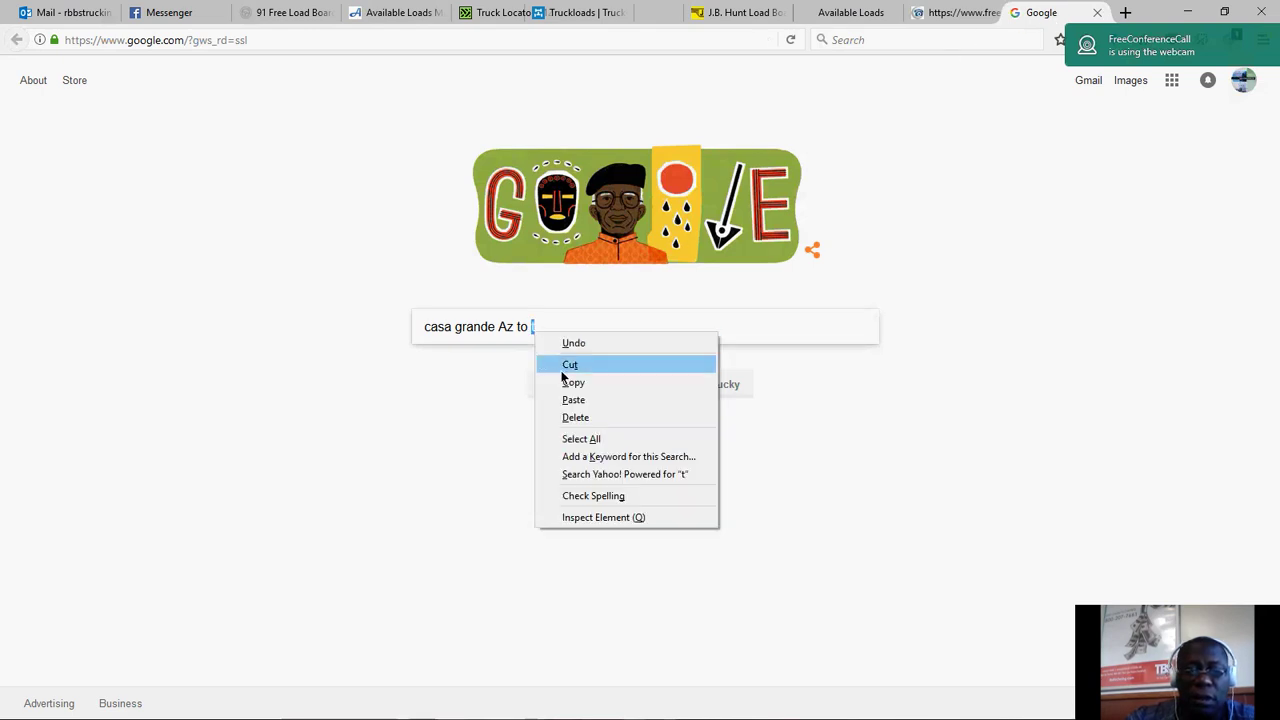
left_click(575, 400)
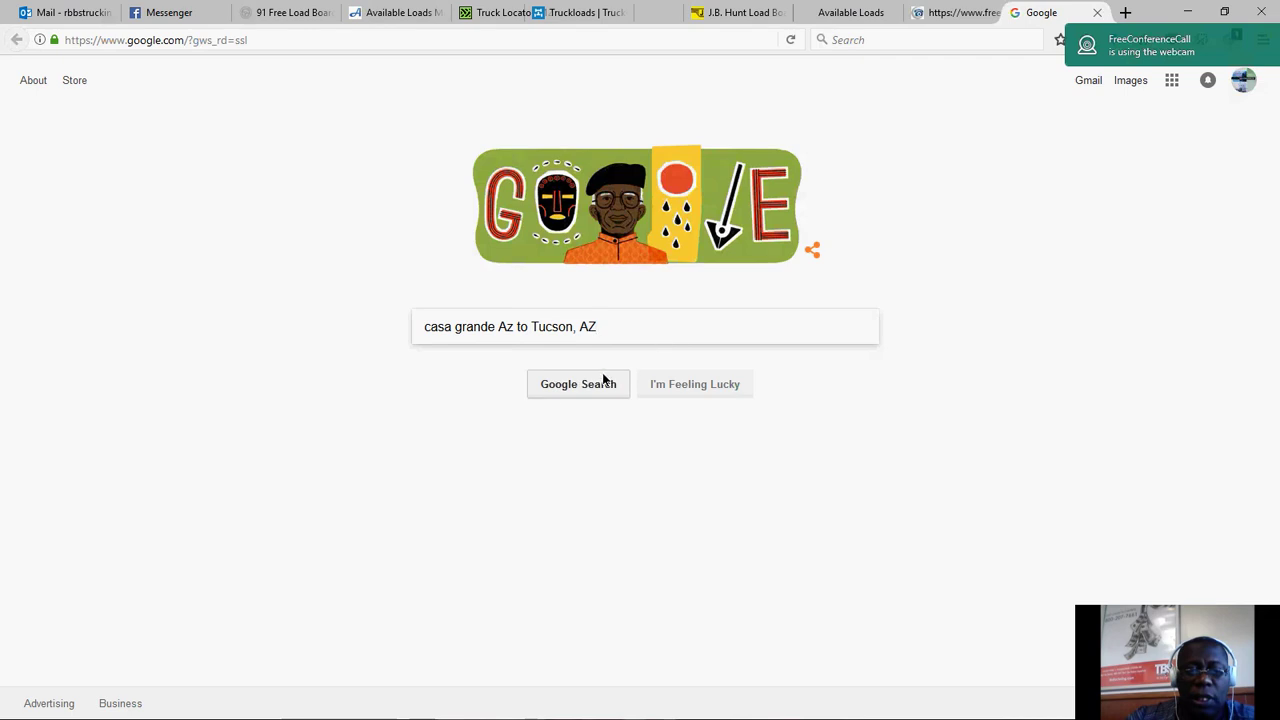
left_click(561, 385)
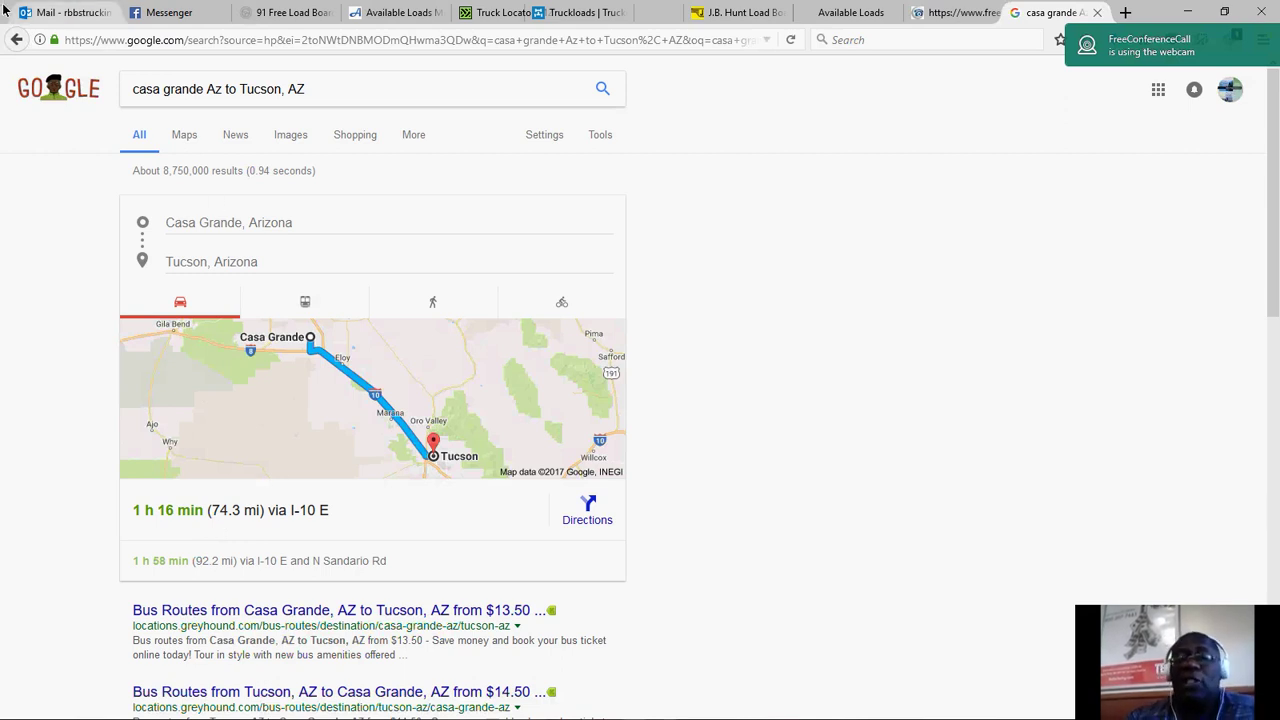
Review the Shram load details against the Truckloads carrier, and look over the J.B. Hunt load board and 123Loadboard's Truck Locator.
left_click(390, 12)
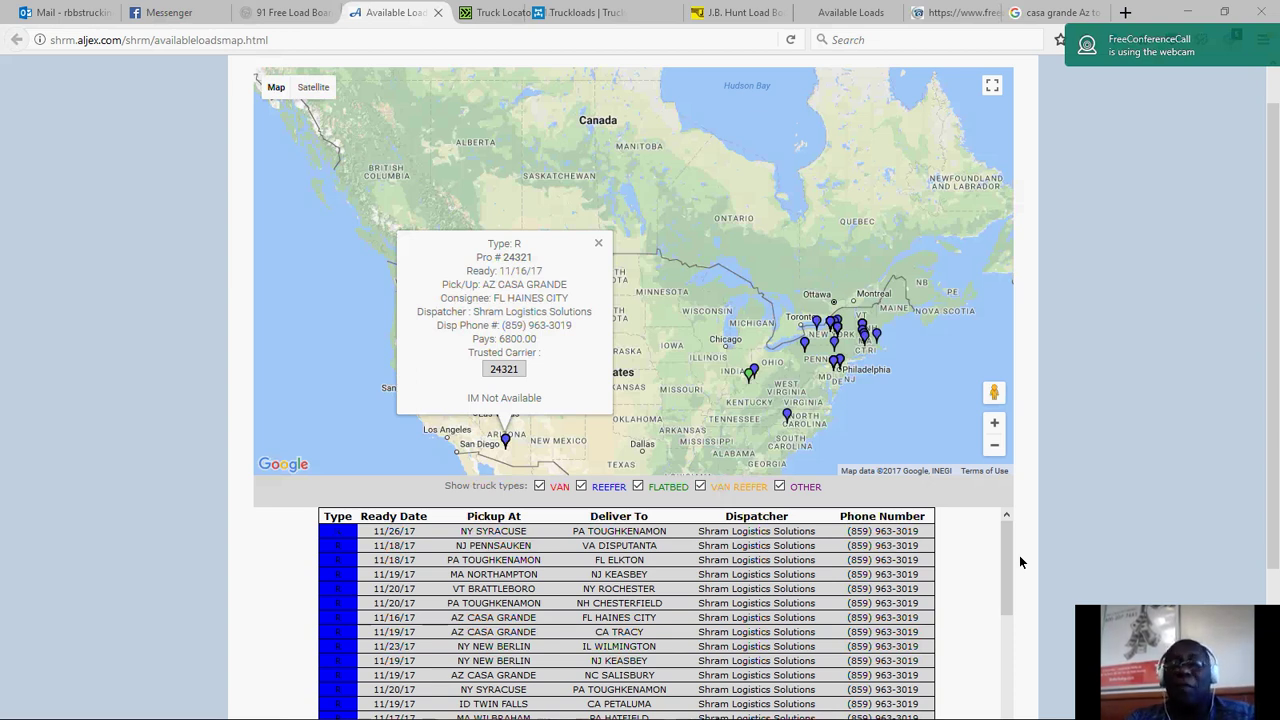
left_click(608, 22)
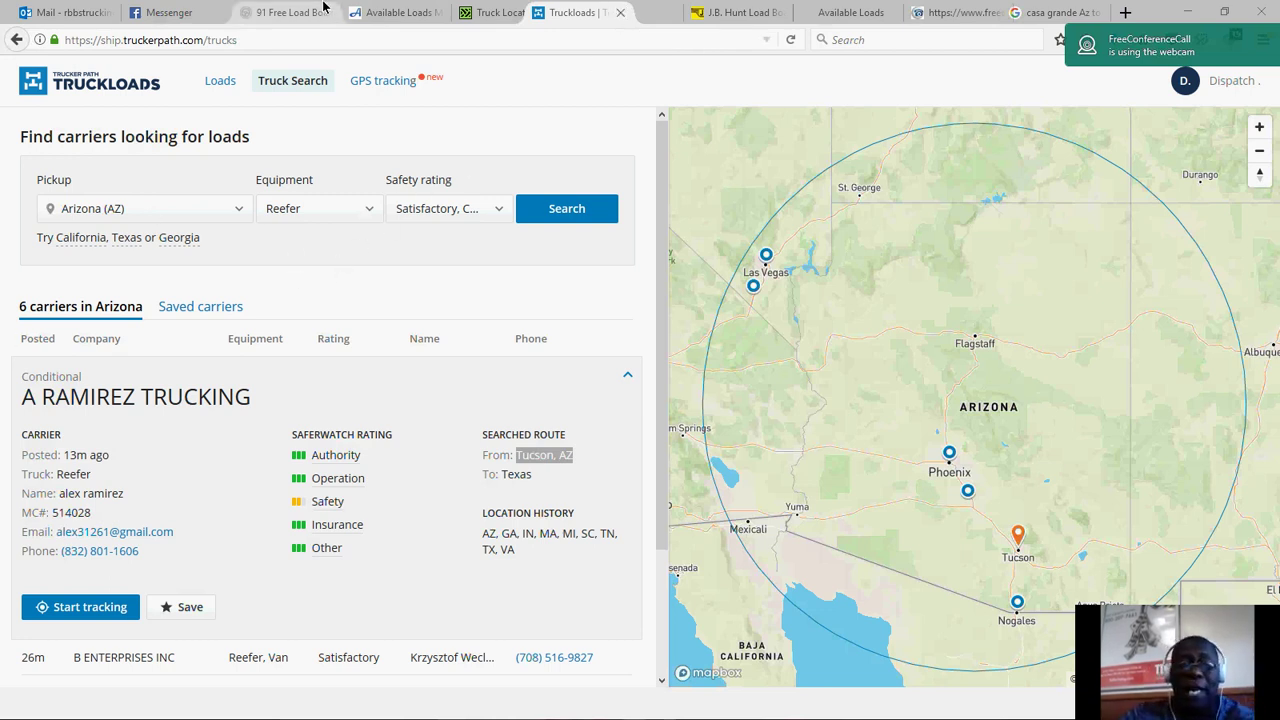
left_click(403, 14)
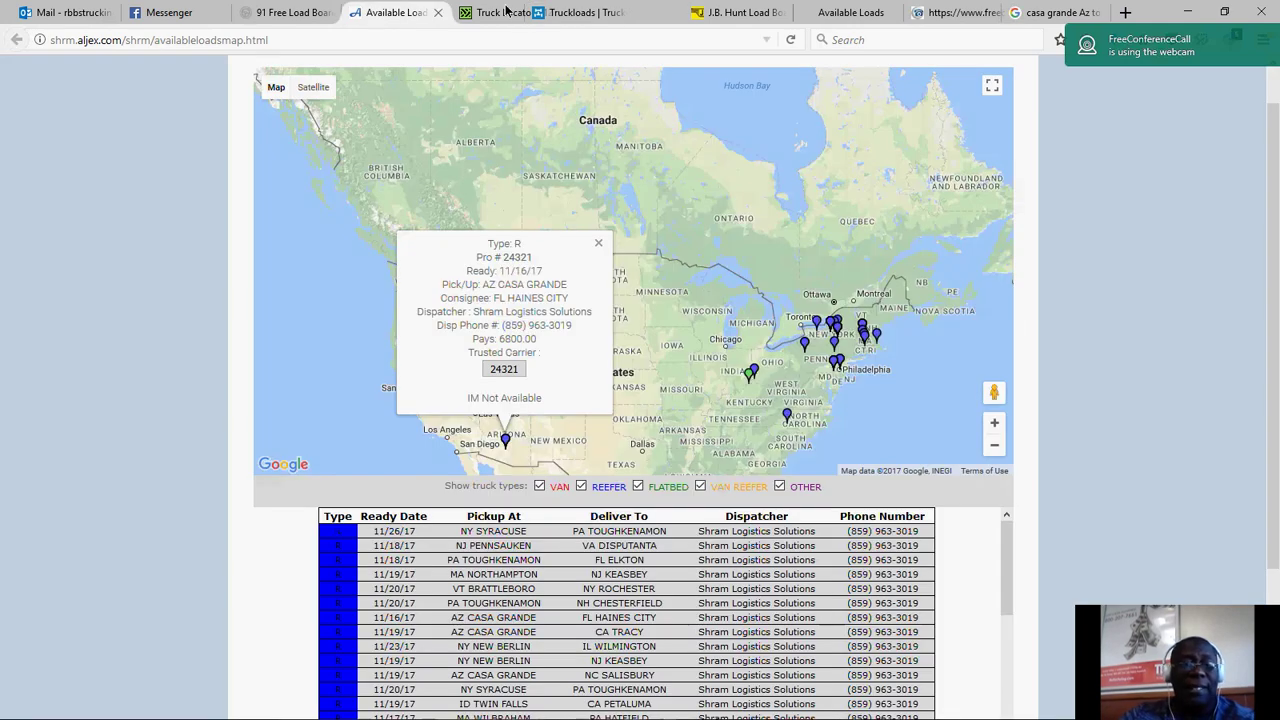
left_click(505, 12)
left_click(740, 12)
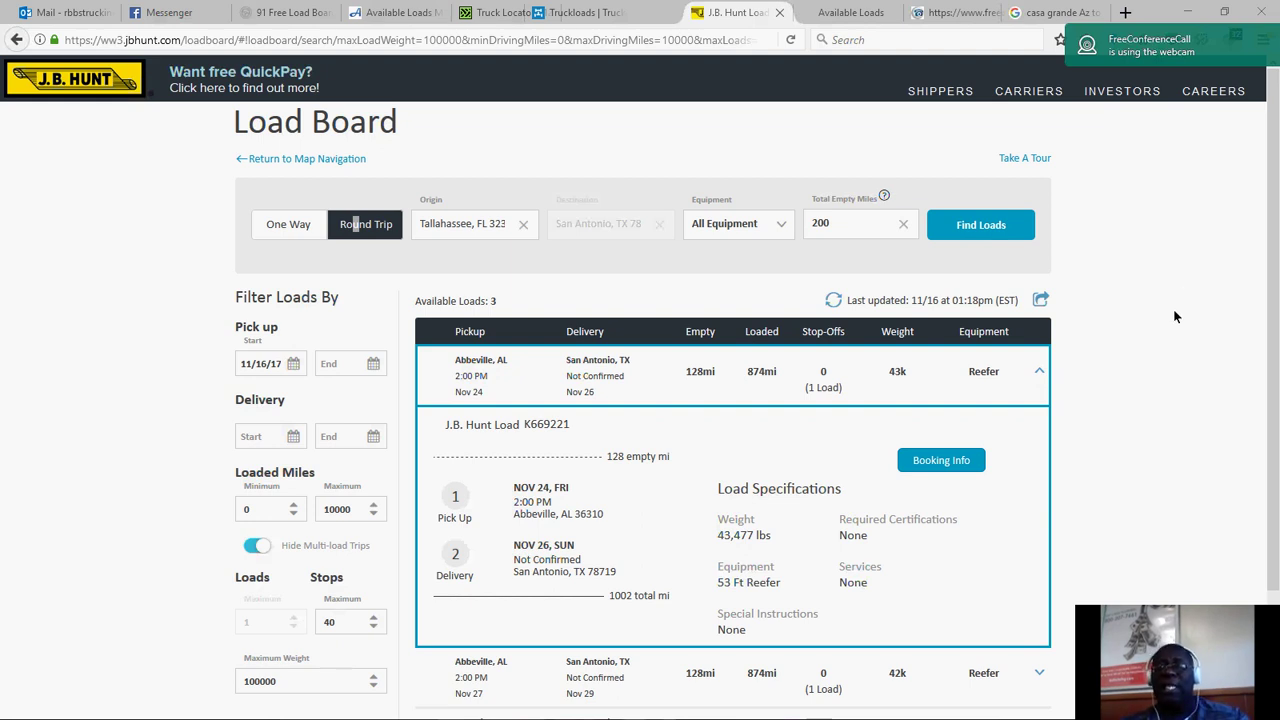
left_click(498, 12)
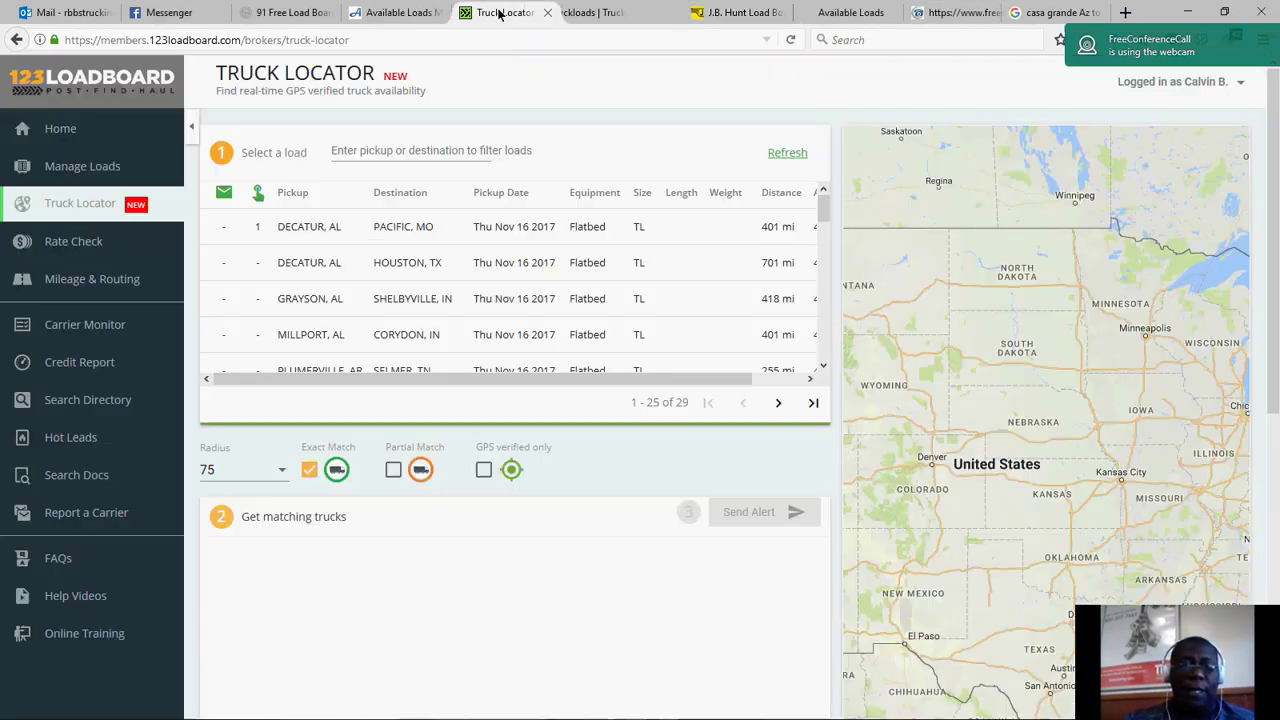
Look over the Arizona reefer carriers in Truckloads and view the Shram load from New Berlin, NY to Wilmington, IL.
left_click(598, 14)
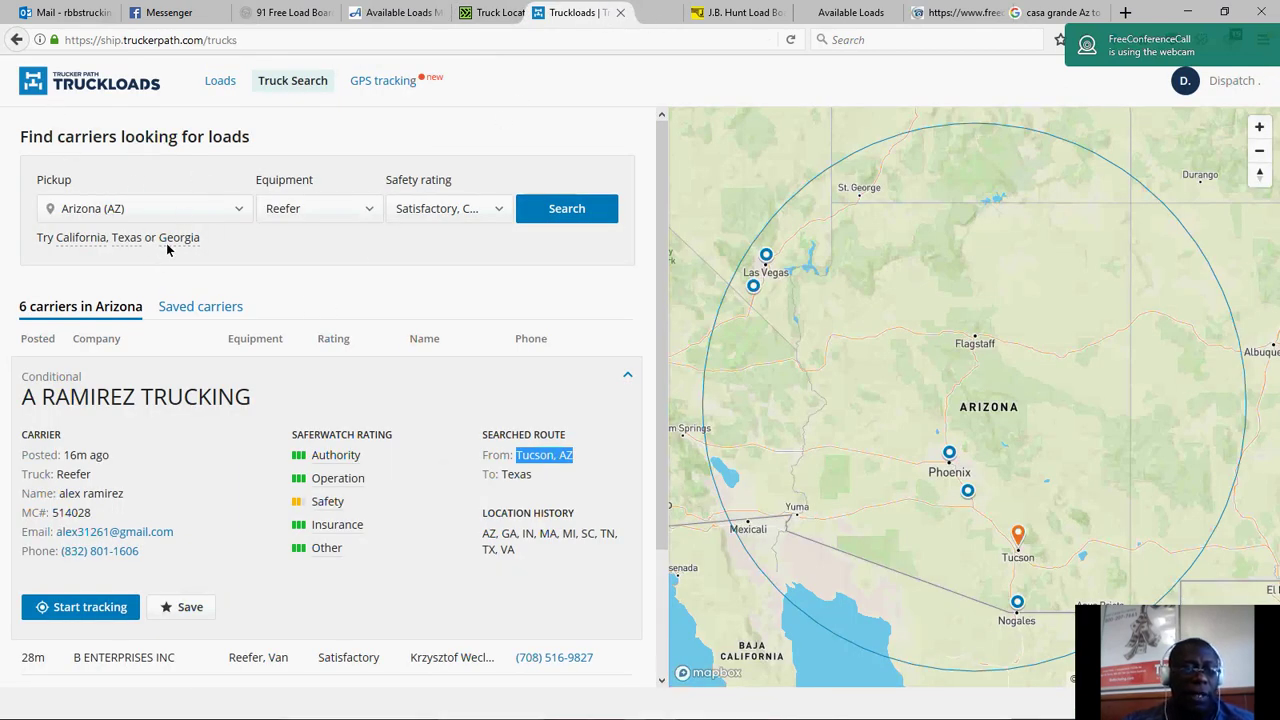
scroll(177, 640, "down", 3)
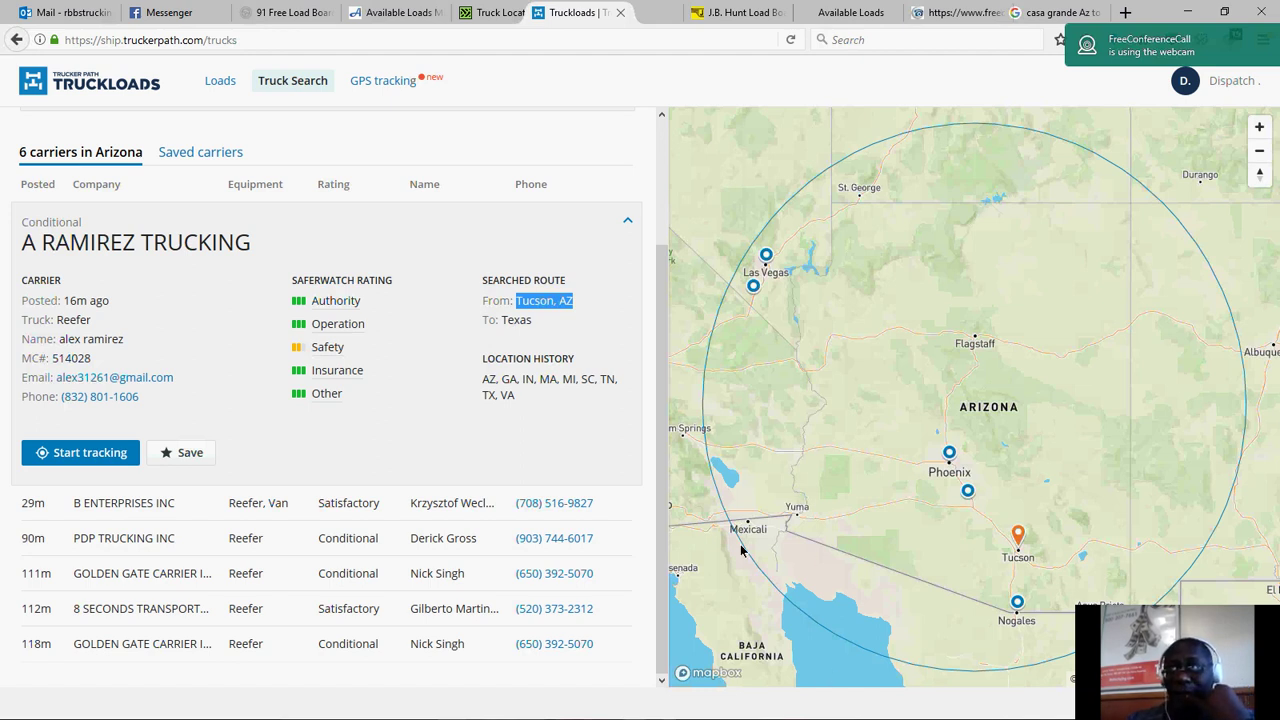
left_click(396, 16)
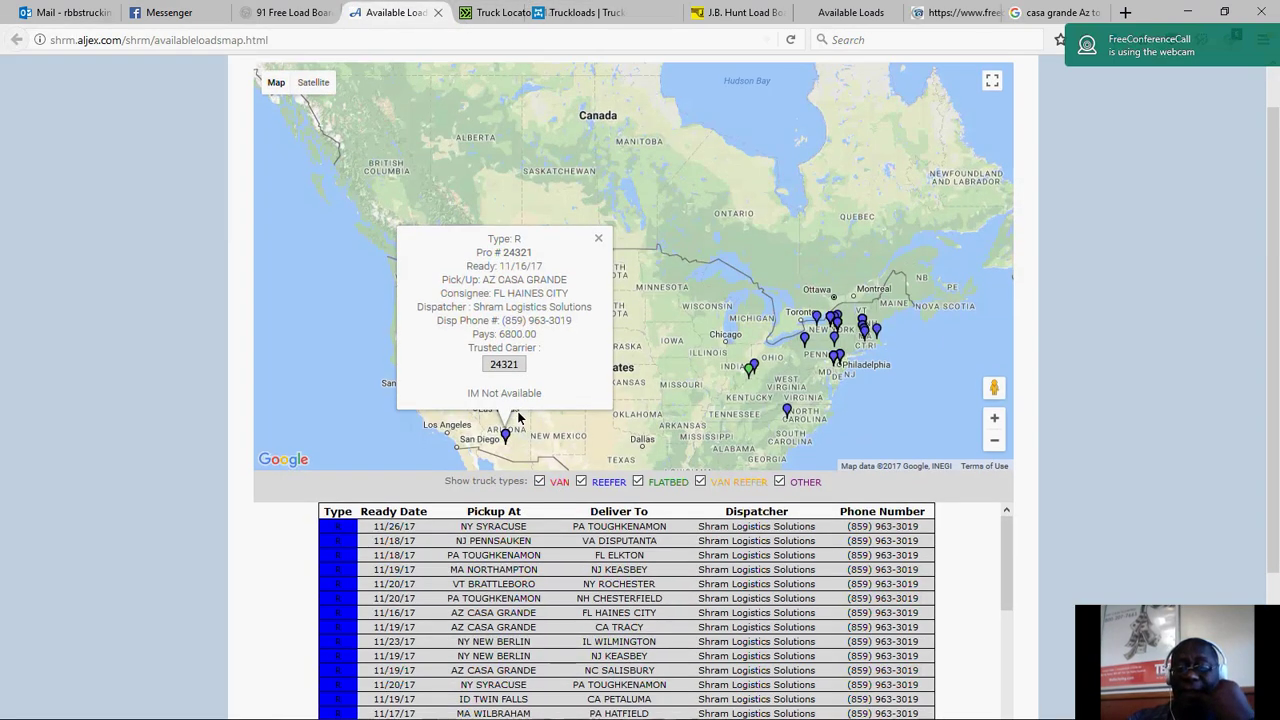
scroll(514, 424, "down", 3)
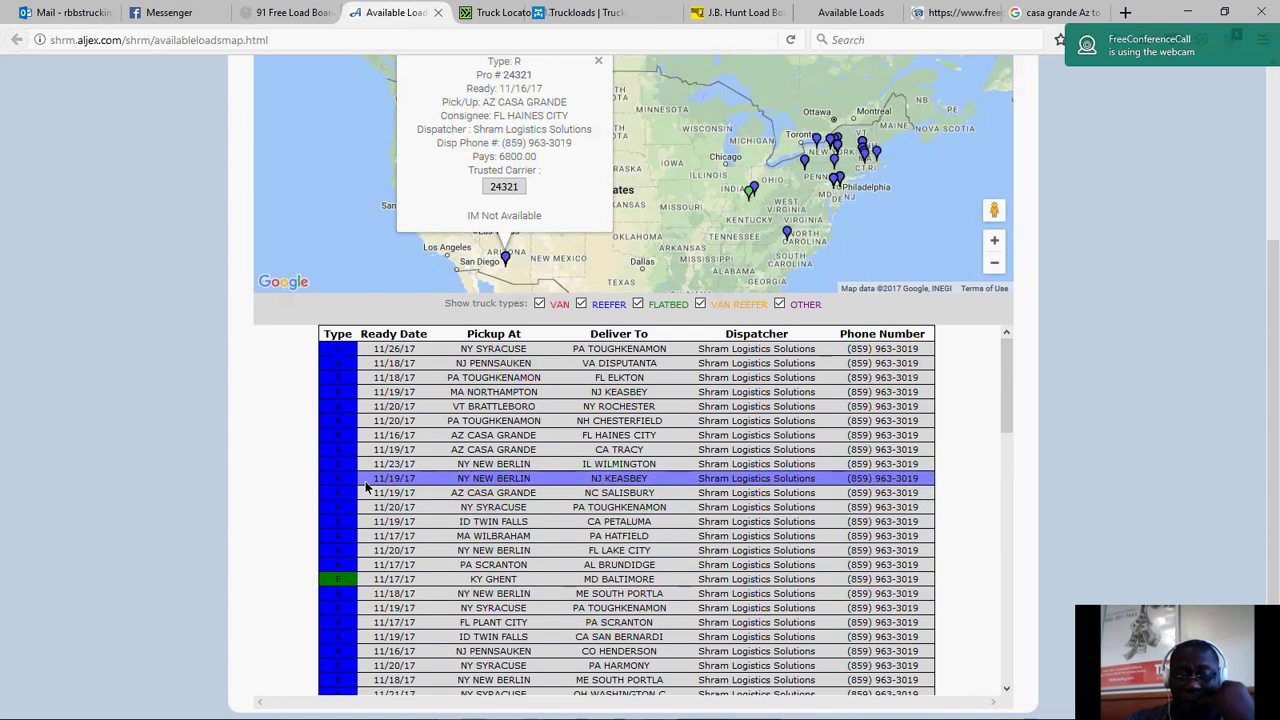
left_click(503, 465)
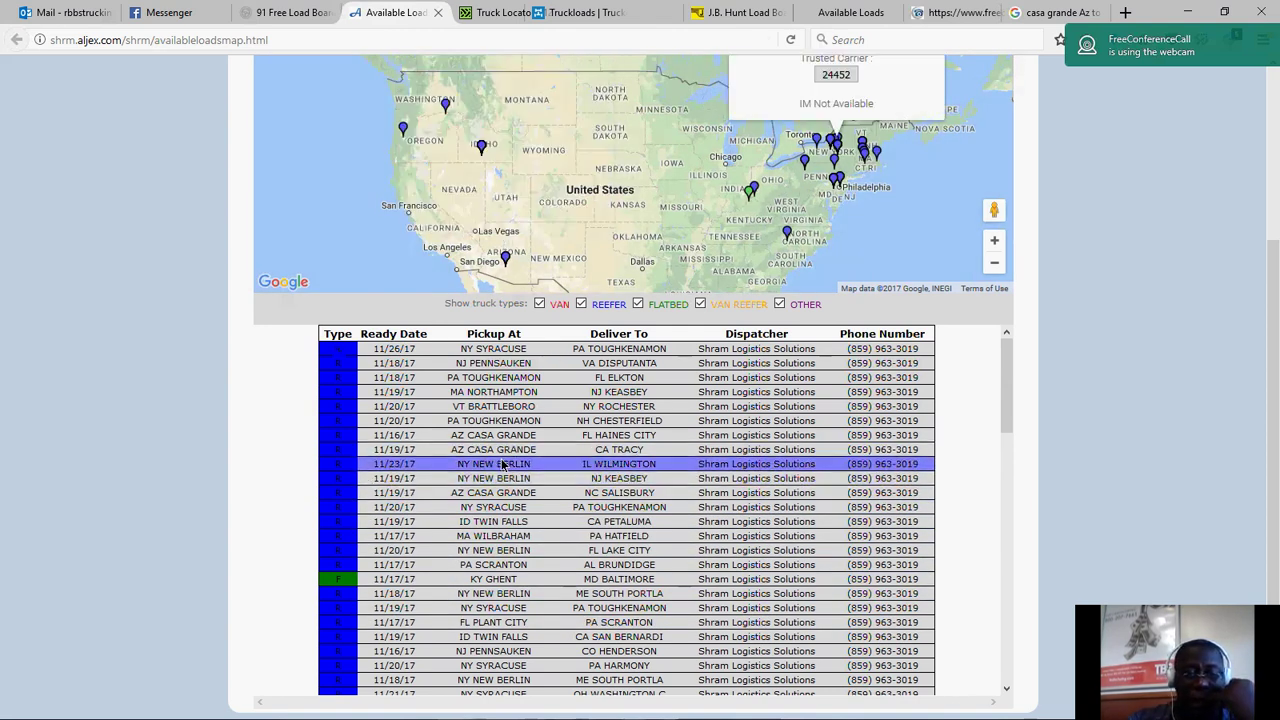
scroll(503, 465, "up", 3)
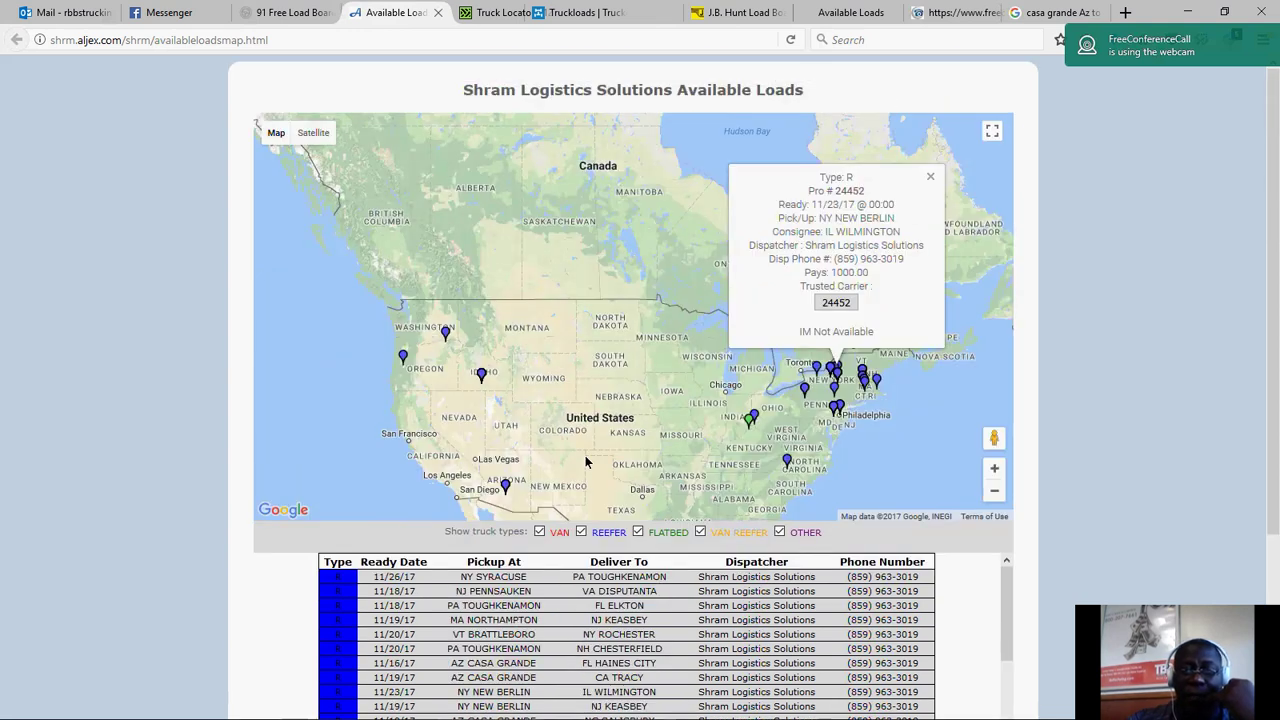
scroll(820, 255, "down", 2)
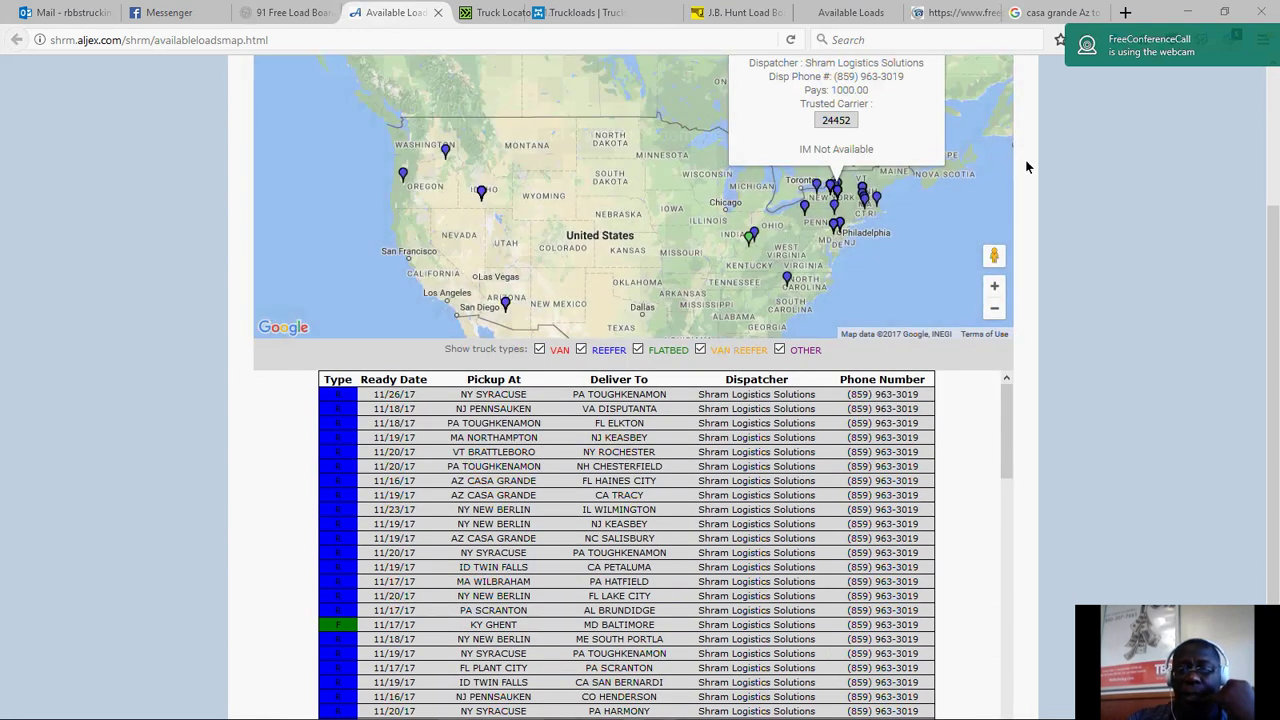
scroll(716, 283, "up", 3)
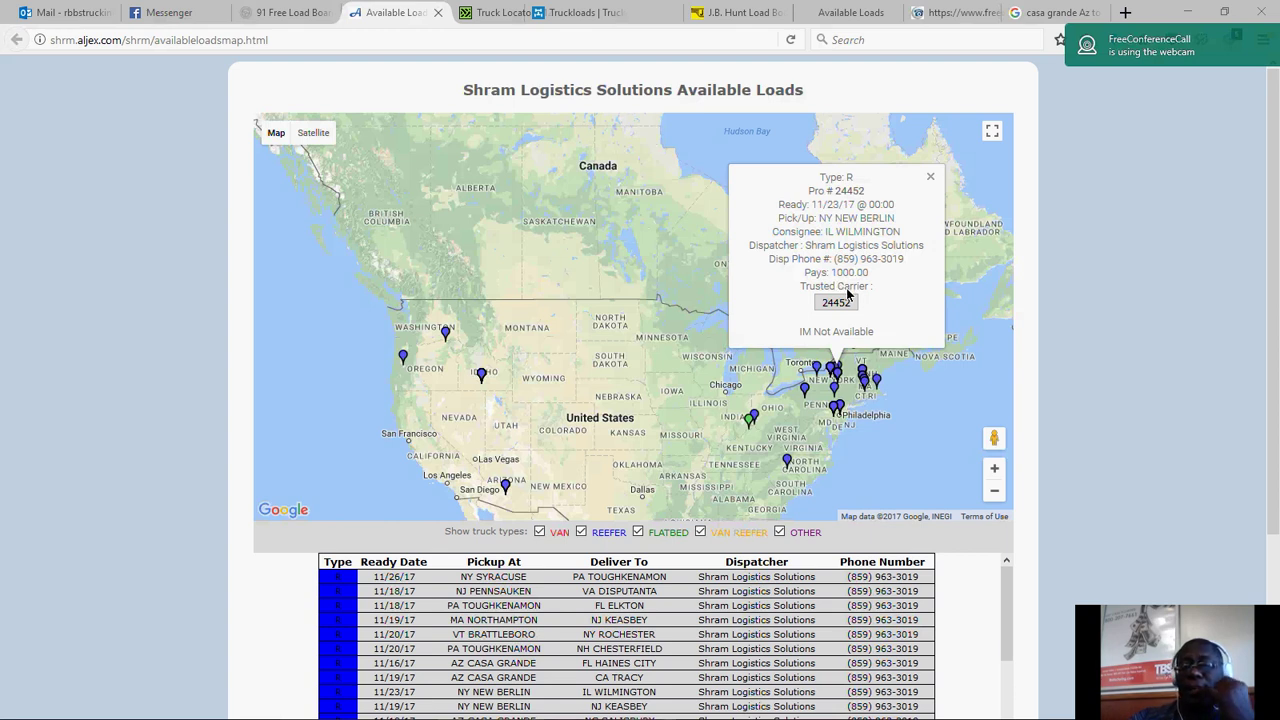
View the details of the Shram load from Plant City, FL to Scranton, PA and look through the remaining loads.
scroll(710, 420, "down", 3)
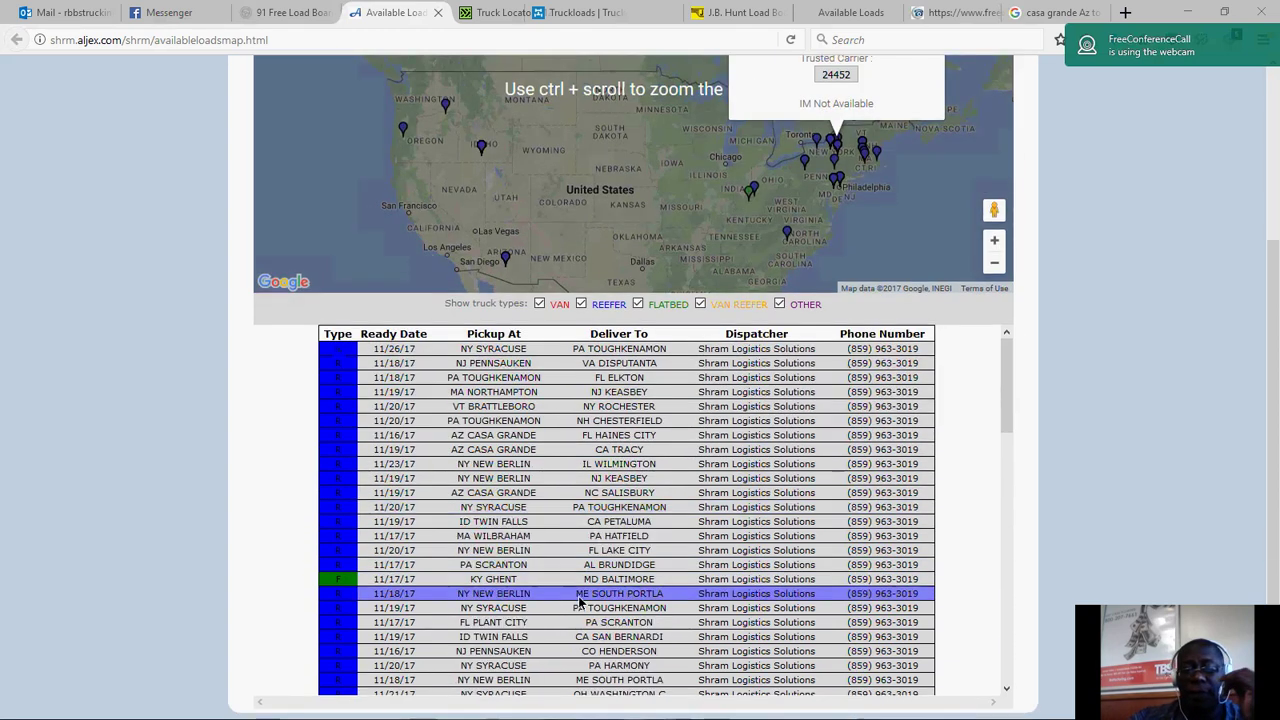
left_click(475, 629)
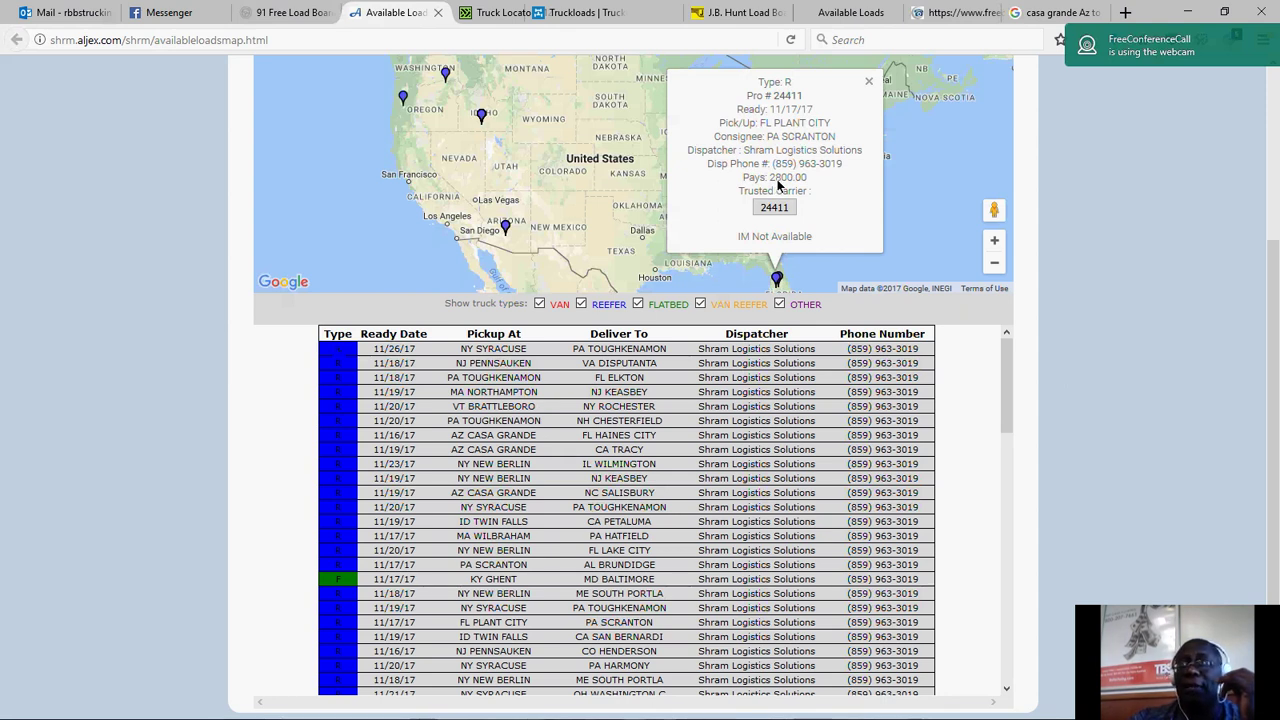
scroll(570, 618, "down", 3)
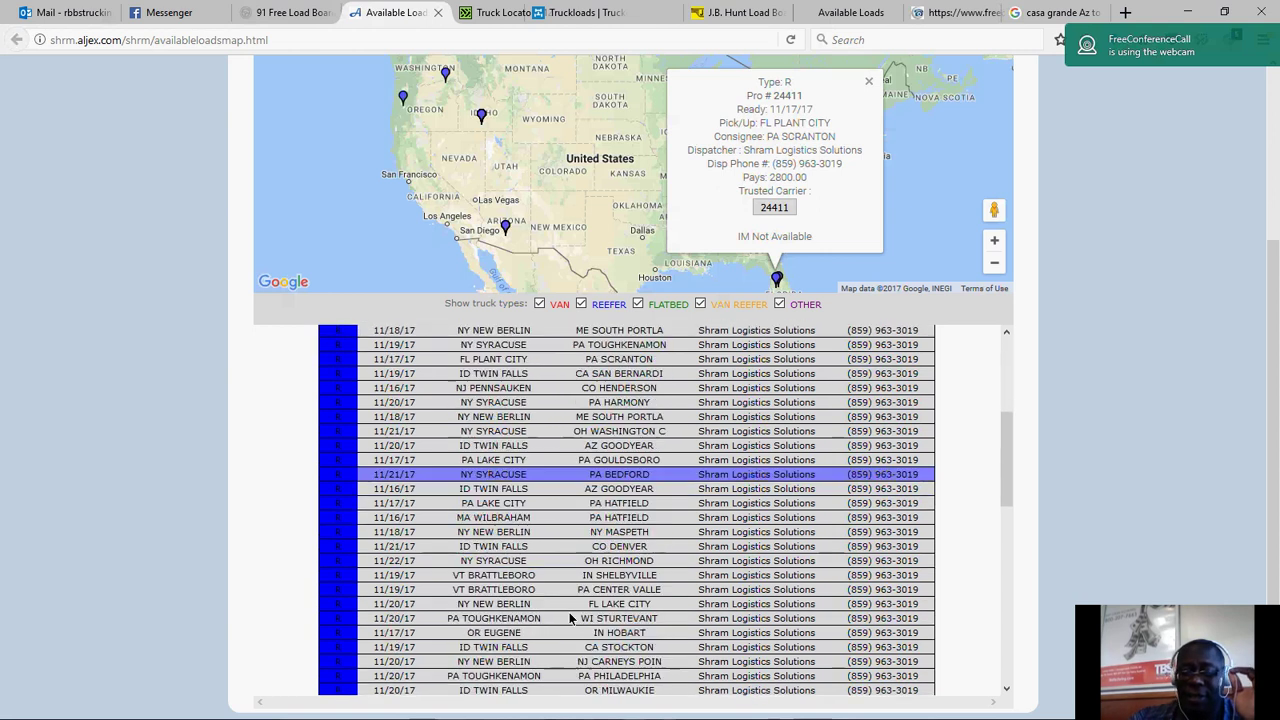
scroll(570, 618, "down", 10)
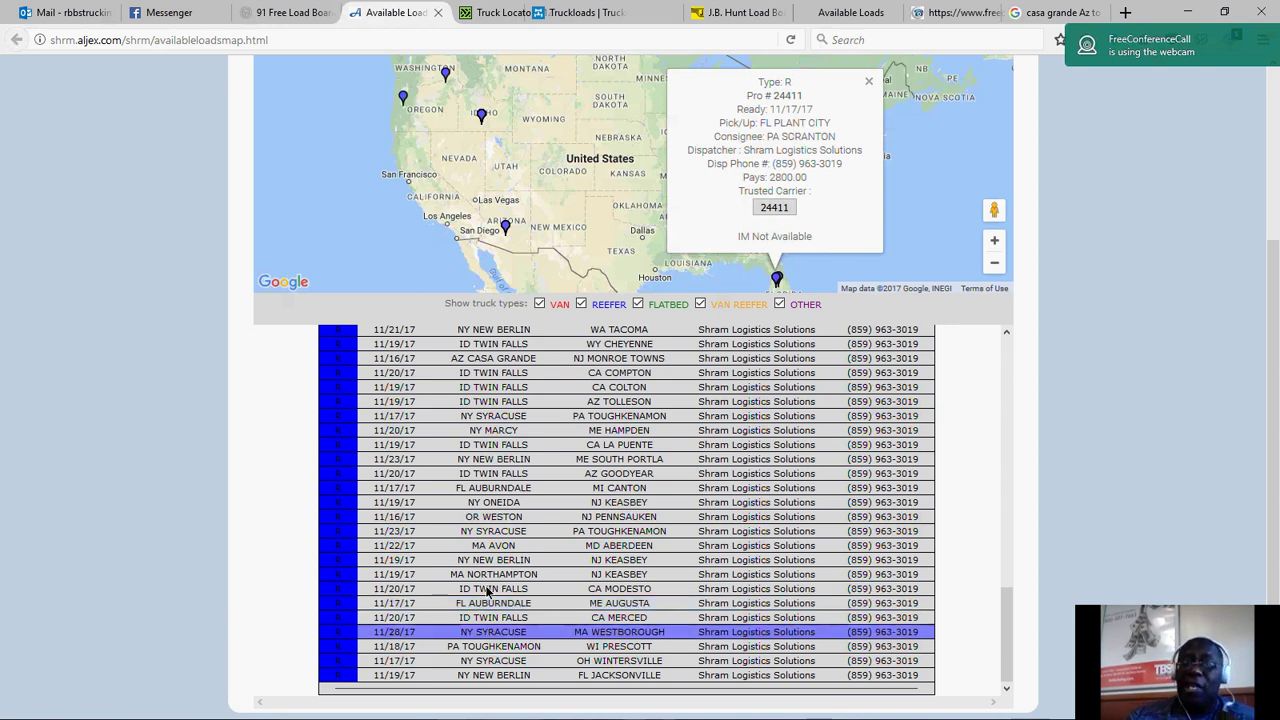
left_click(384, 660)
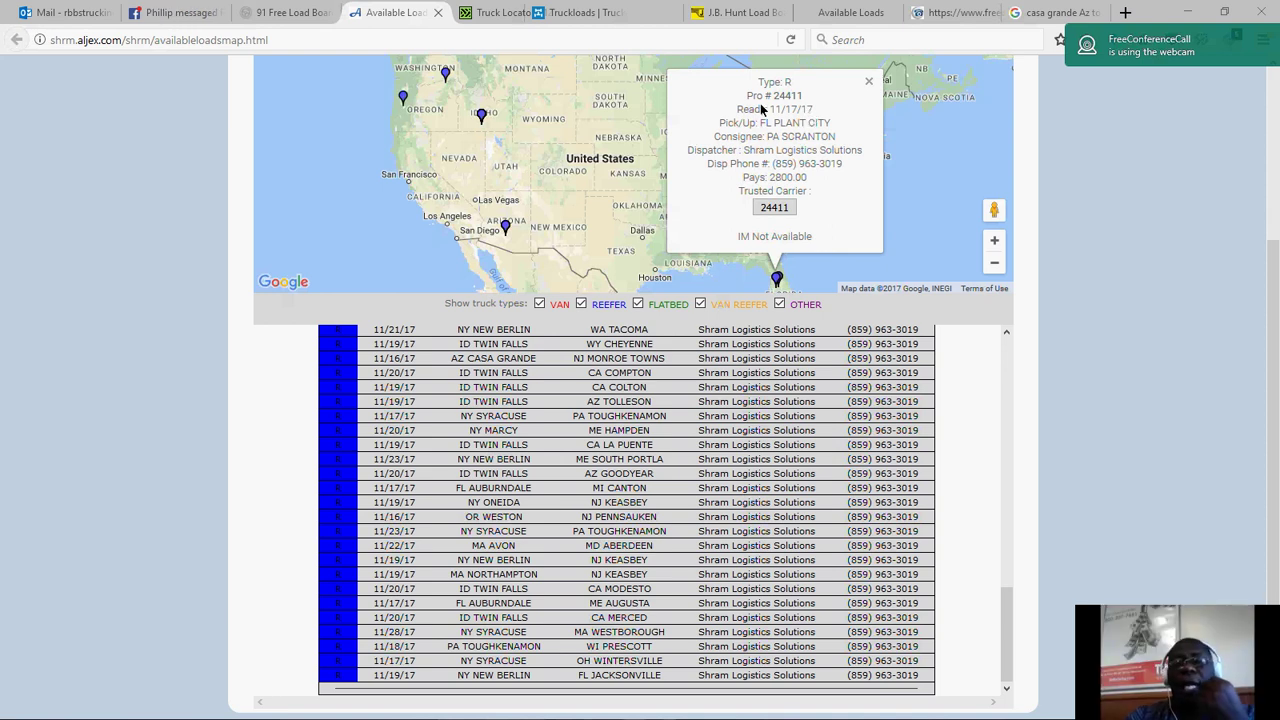
scroll(663, 207, "up", 3)
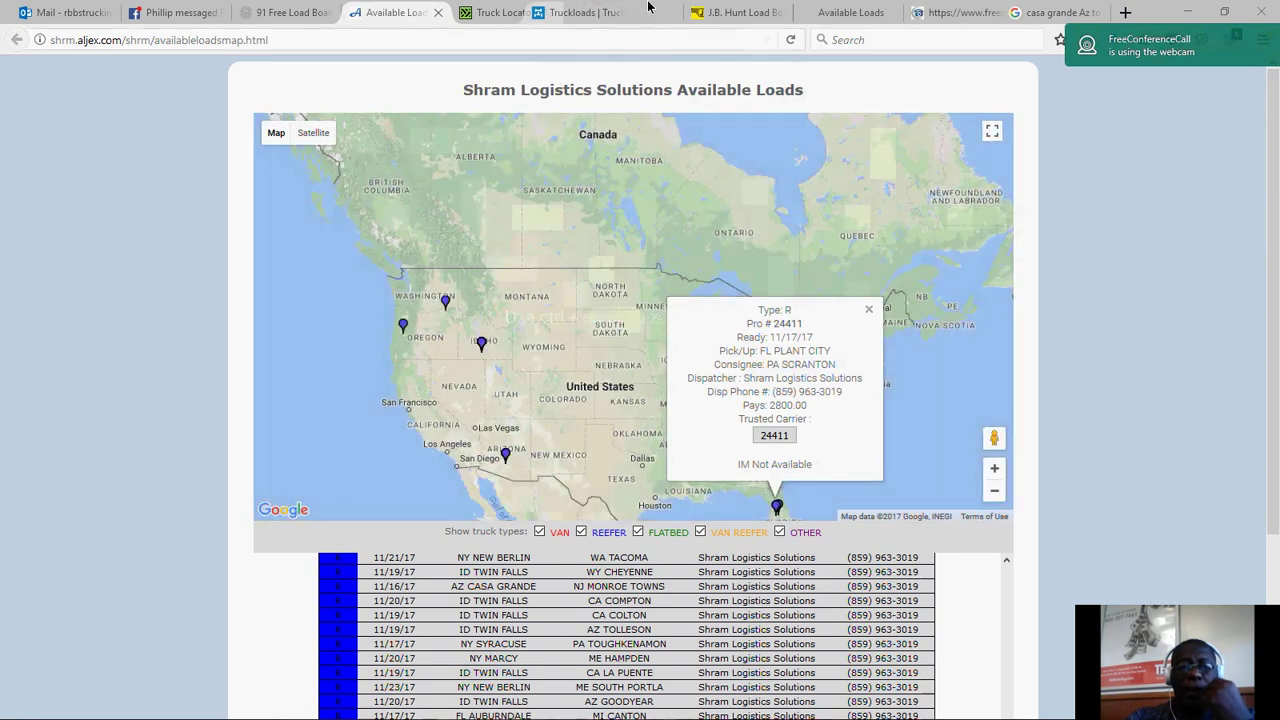
Review the shared "91 Free Load Boards for Truckers" link in the RBBS chat group on Messenger.
left_click(170, 12)
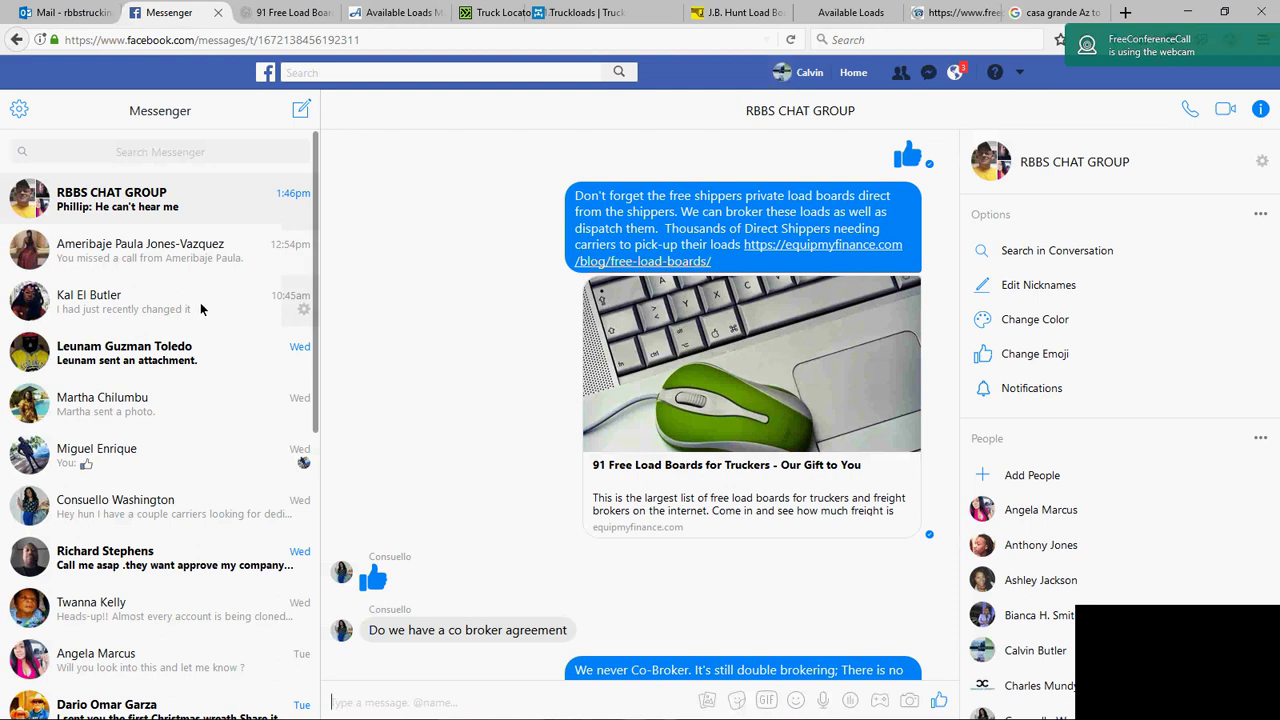
scroll(574, 458, "down", 2)
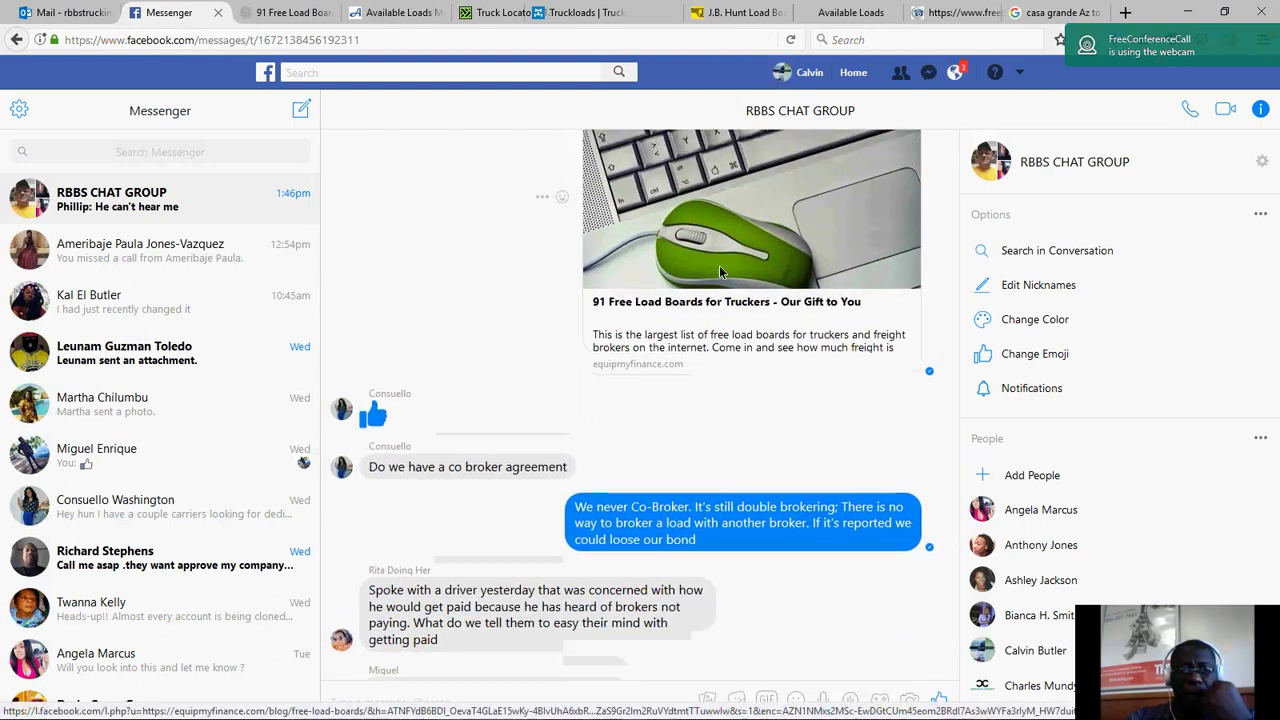
scroll(726, 280, "up", 1)
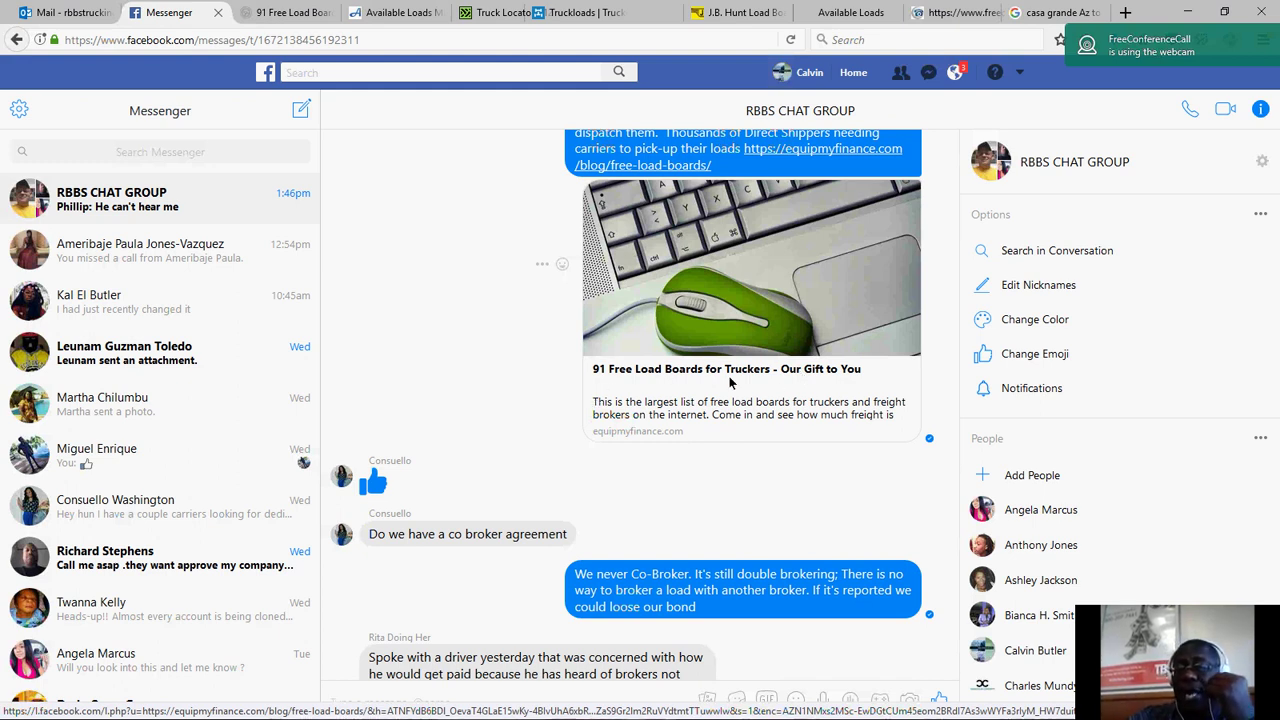
Look through the full Shram available loads list and view the 11/20/17 load from Twin Falls, ID to Modesto, CA.
left_click(395, 12)
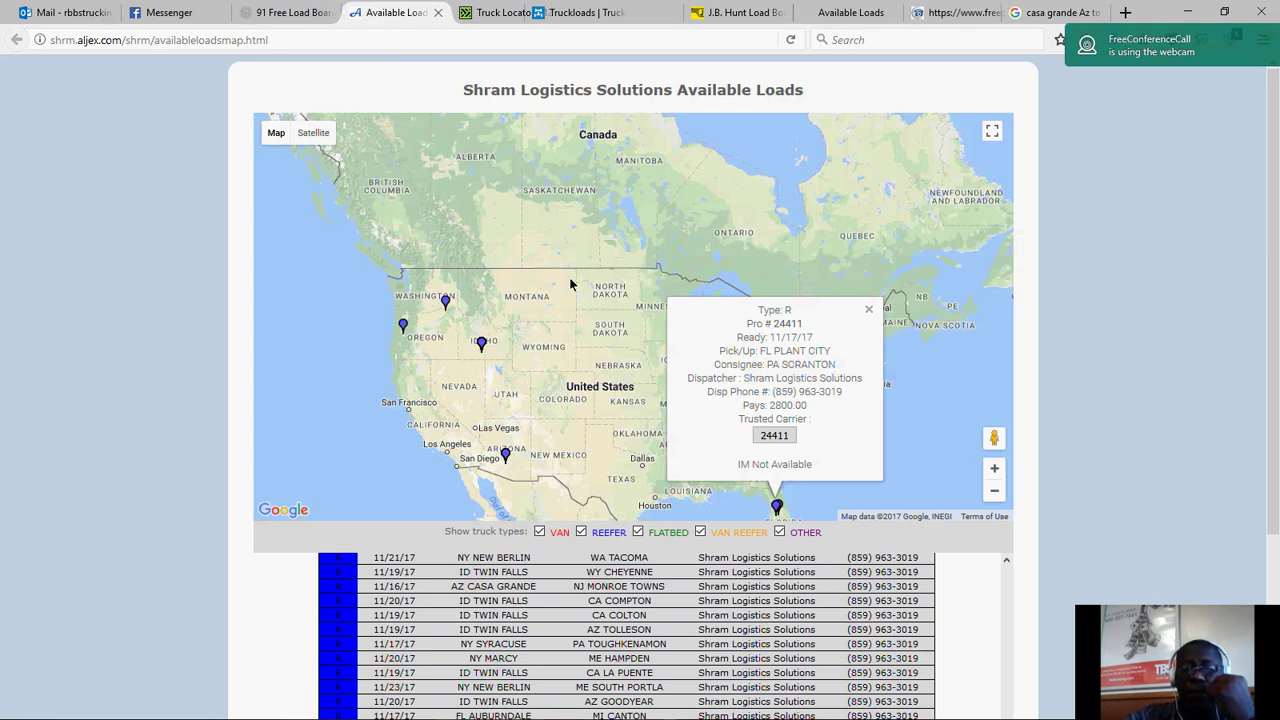
scroll(570, 285, "down", 3)
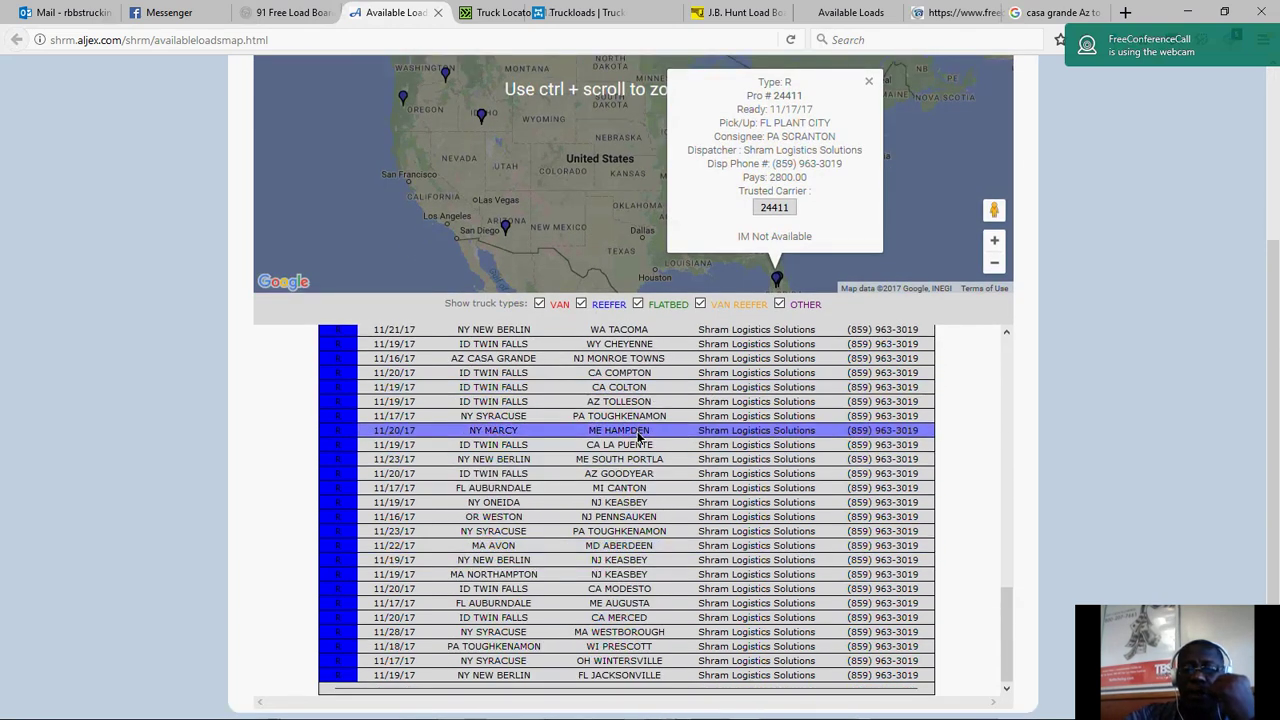
scroll(643, 497, "up", 5)
scroll(643, 497, "up", 5)
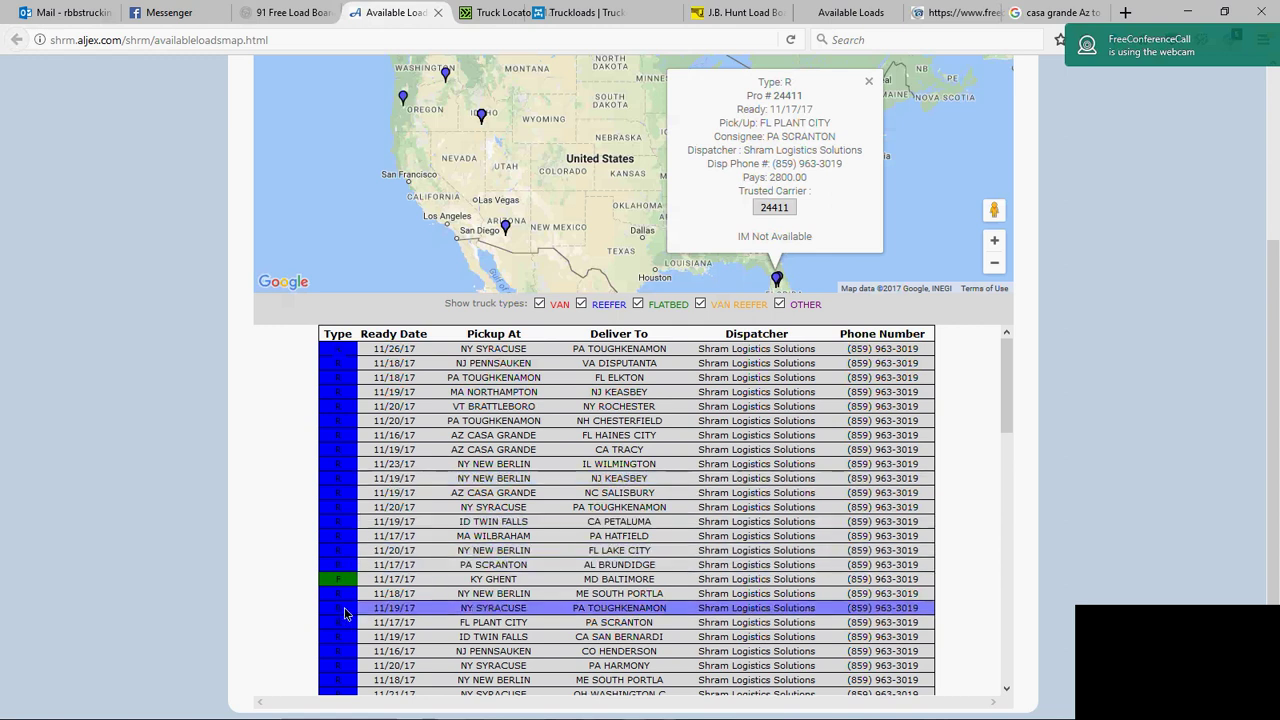
scroll(385, 625, "down", 5)
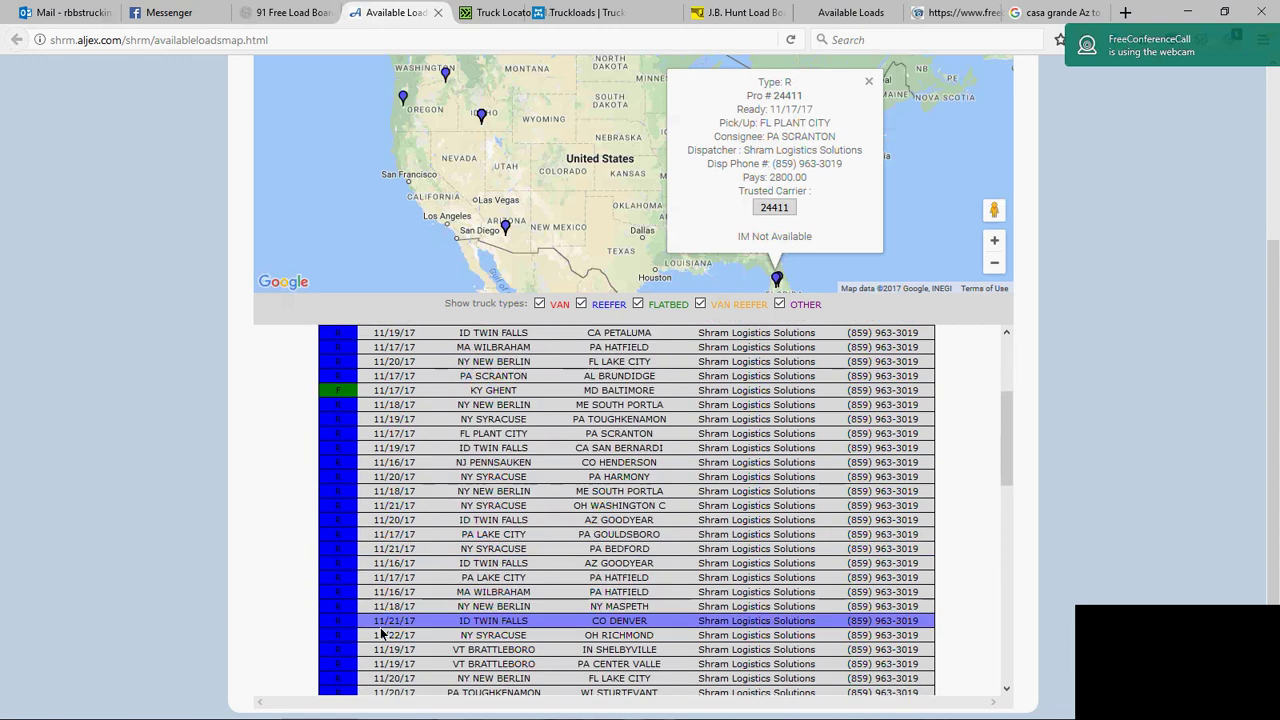
scroll(381, 628, "down", 3)
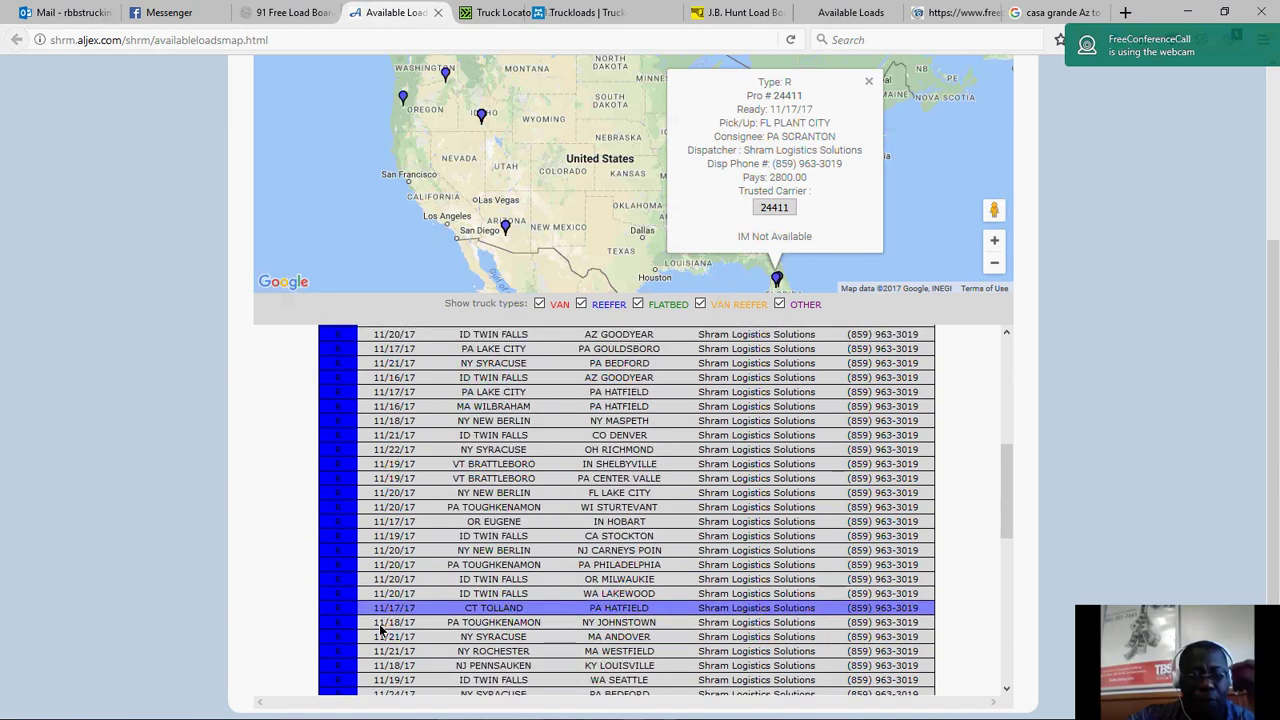
scroll(381, 626, "down", 2)
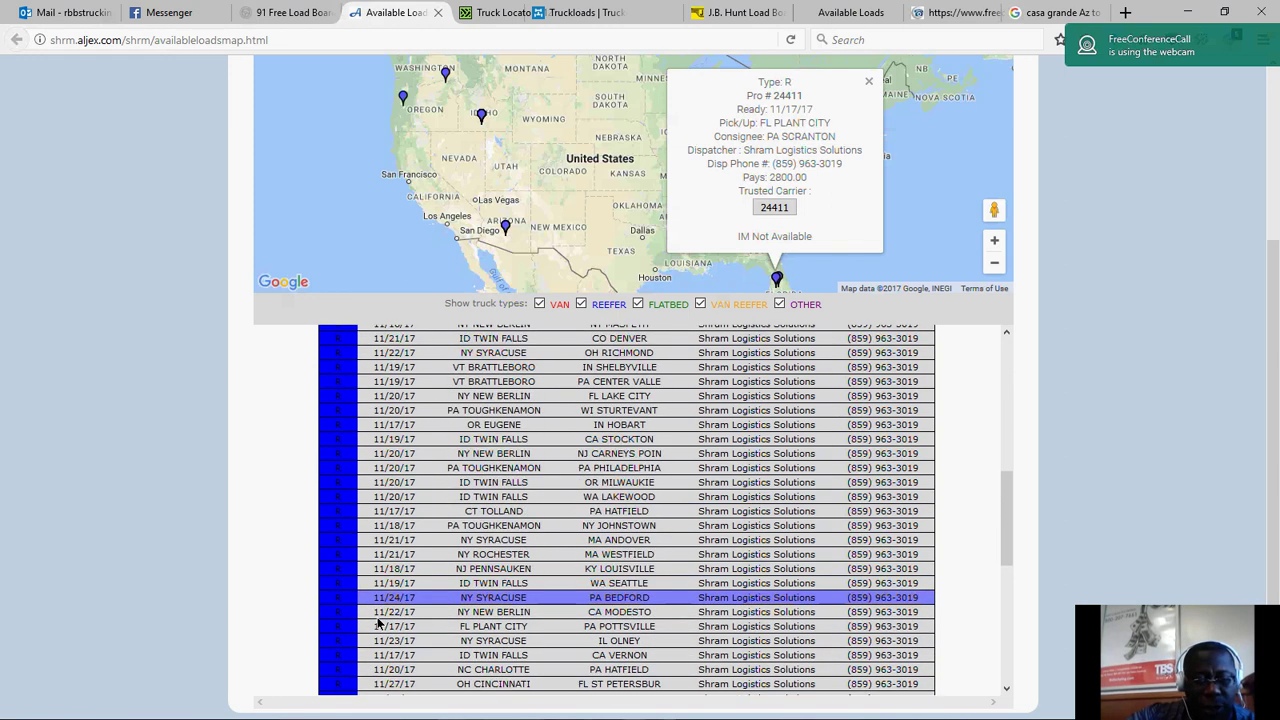
scroll(378, 622, "down", 4)
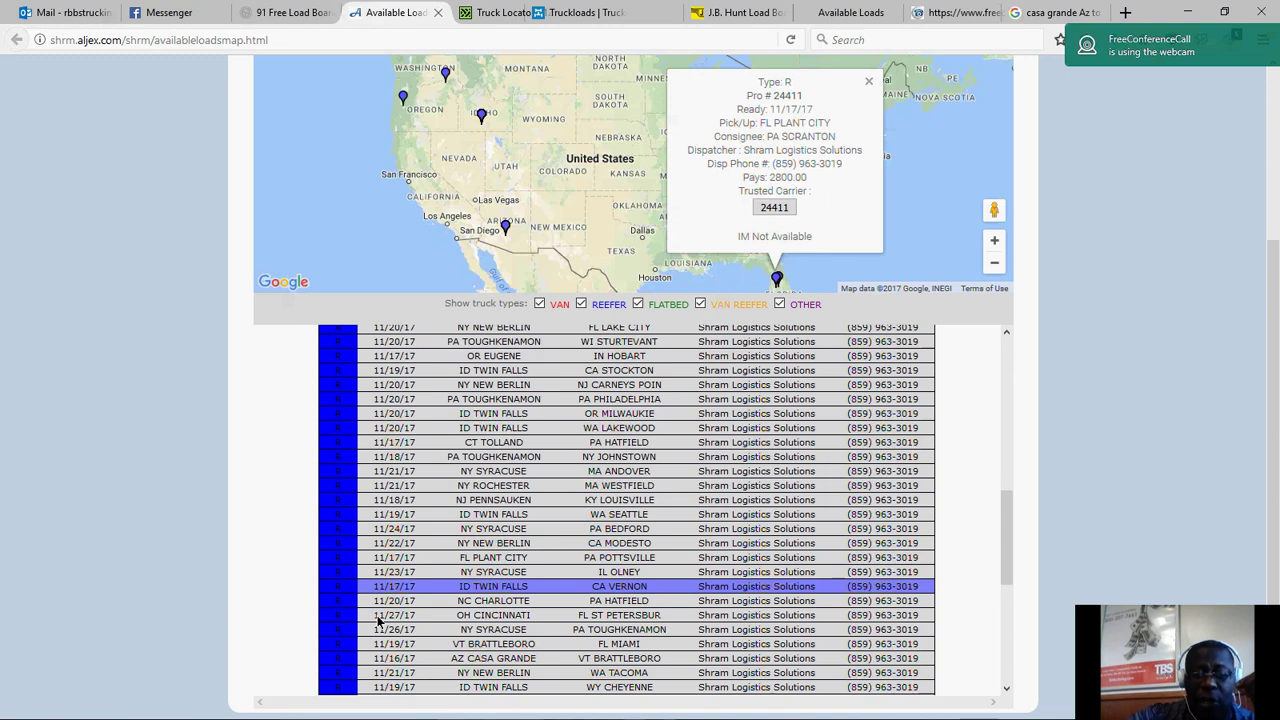
scroll(378, 618, "down", 5)
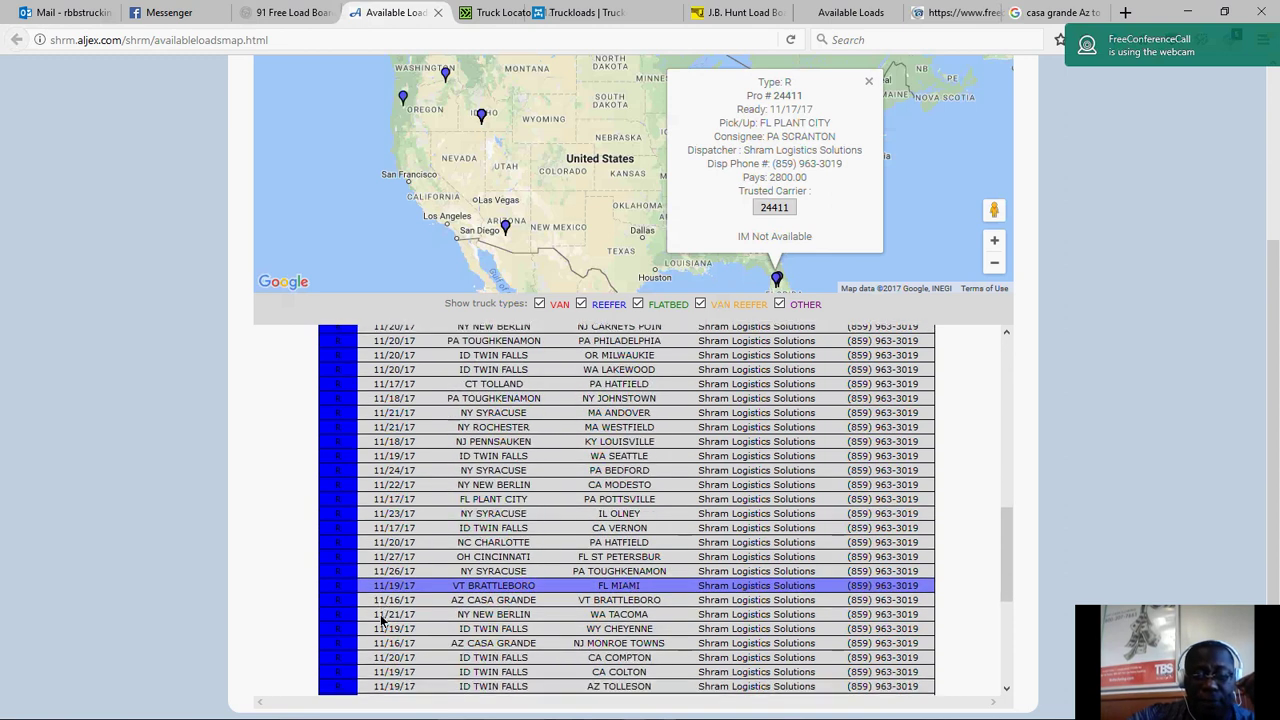
scroll(381, 622, "down", 2)
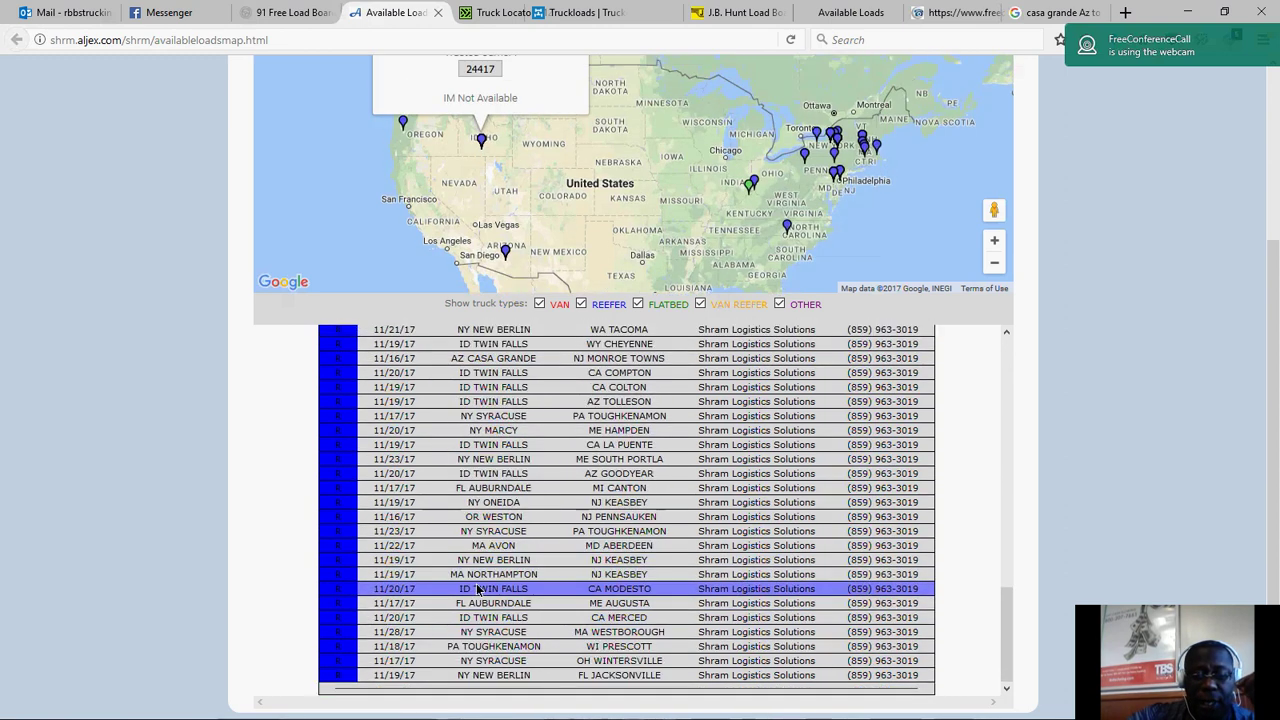
scroll(491, 563, "up", 5)
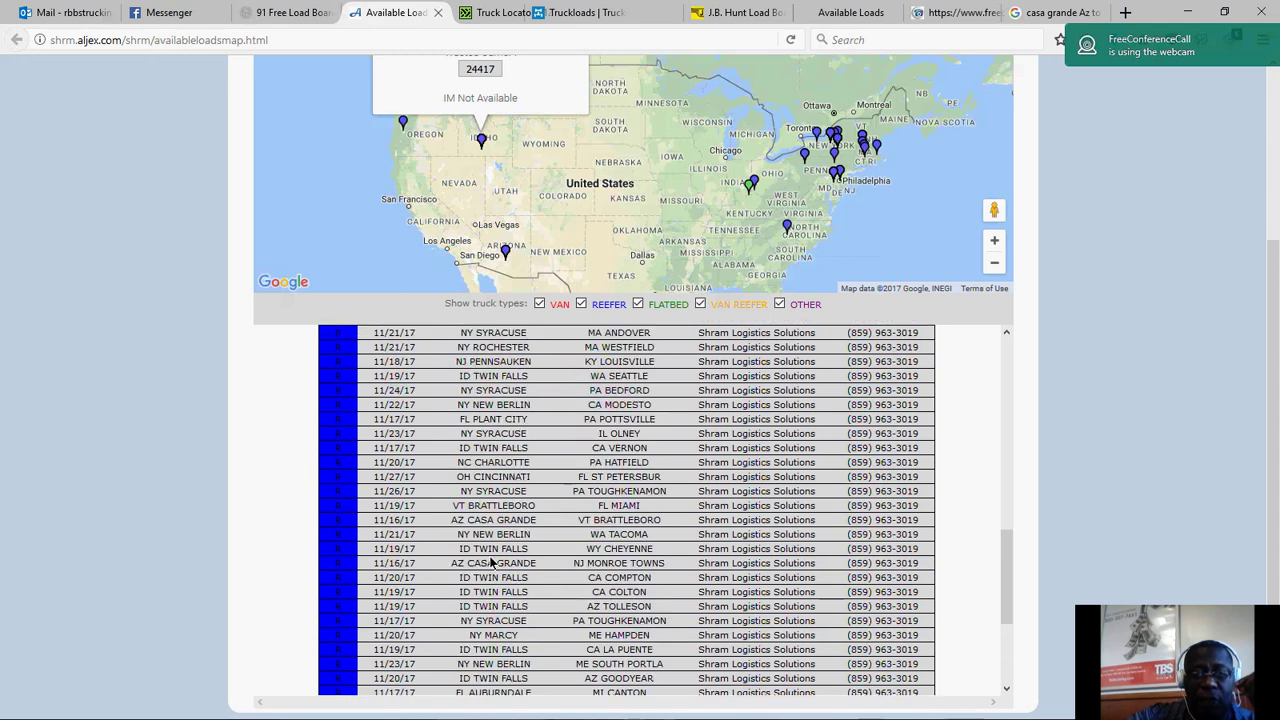
scroll(491, 563, "up", 1)
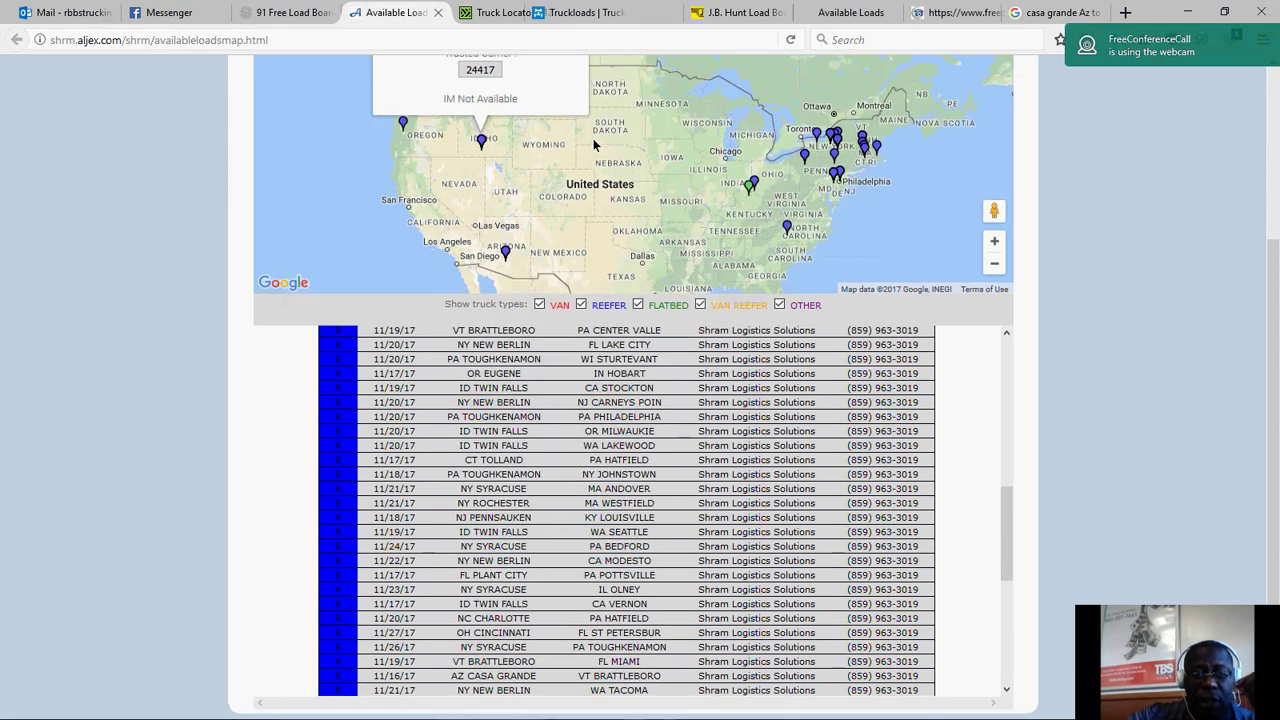
scroll(497, 270, "up", 3)
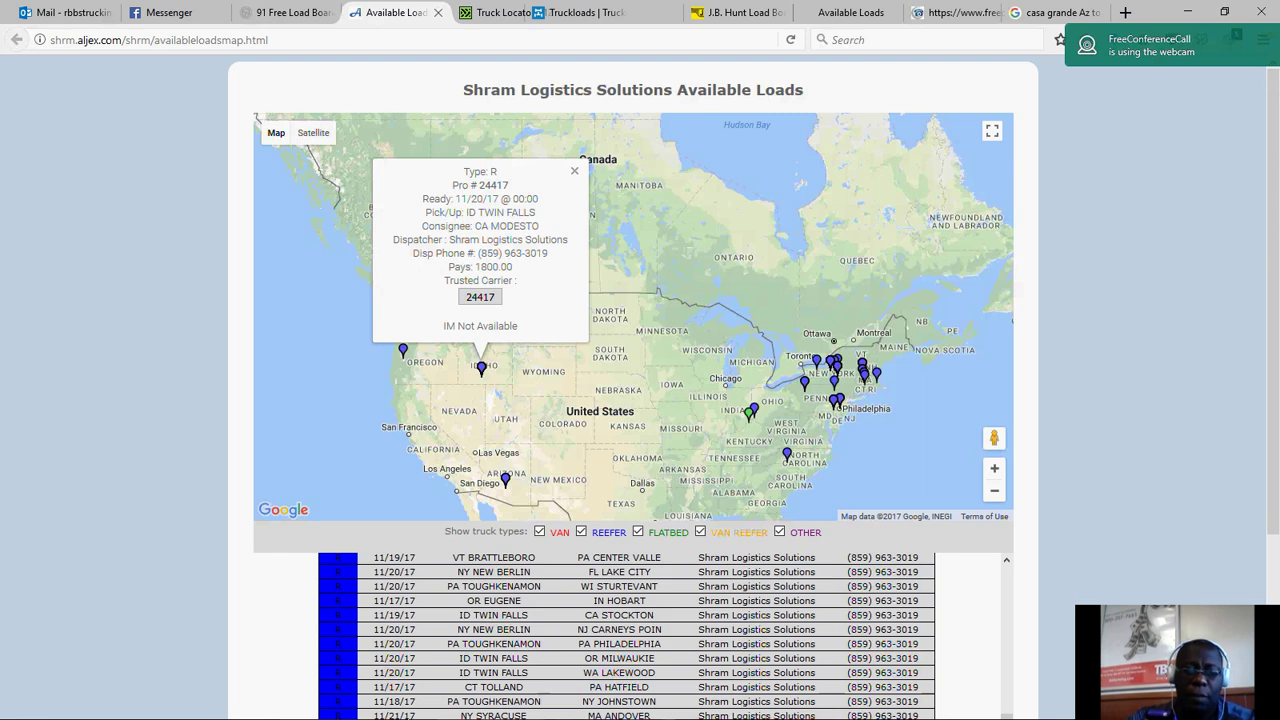
Switch to the Excel list of loads available for Thursday 11-16-17 and review its routes, rates and notes.
left_click(1185, 12)
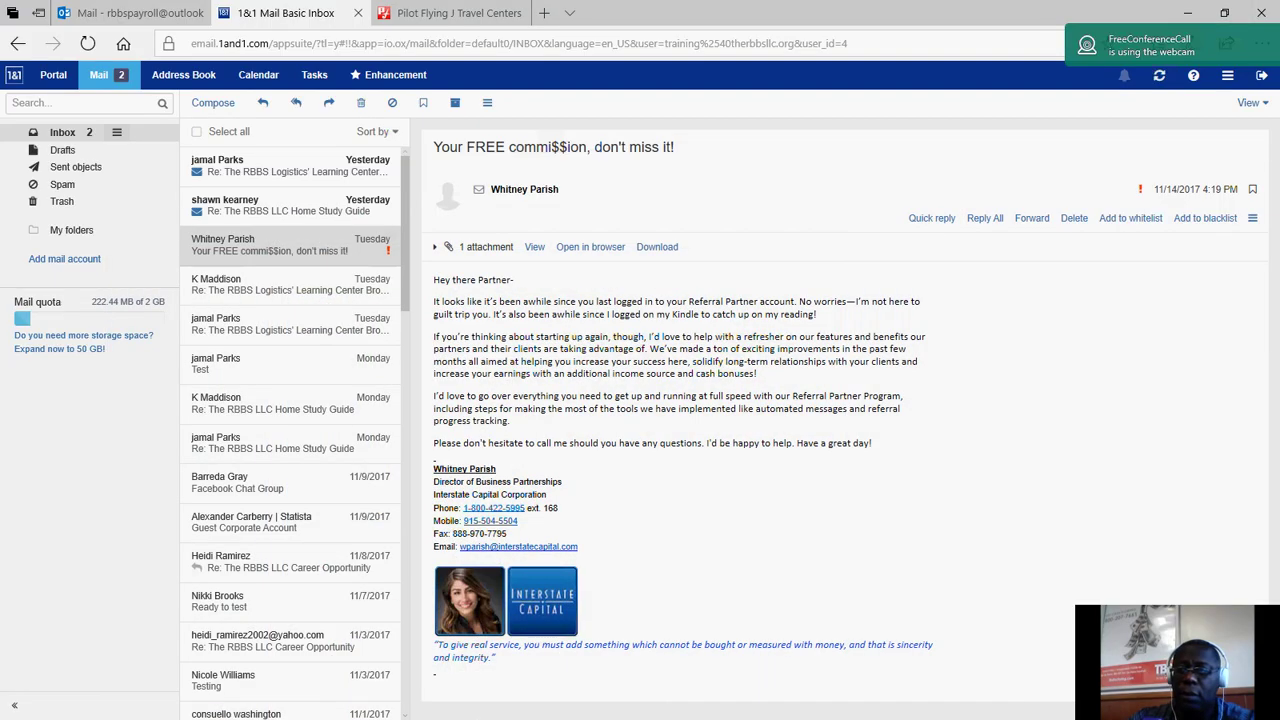
left_click(1191, 14)
scroll(200, 338, "up", 2)
scroll(200, 338, "up", 1)
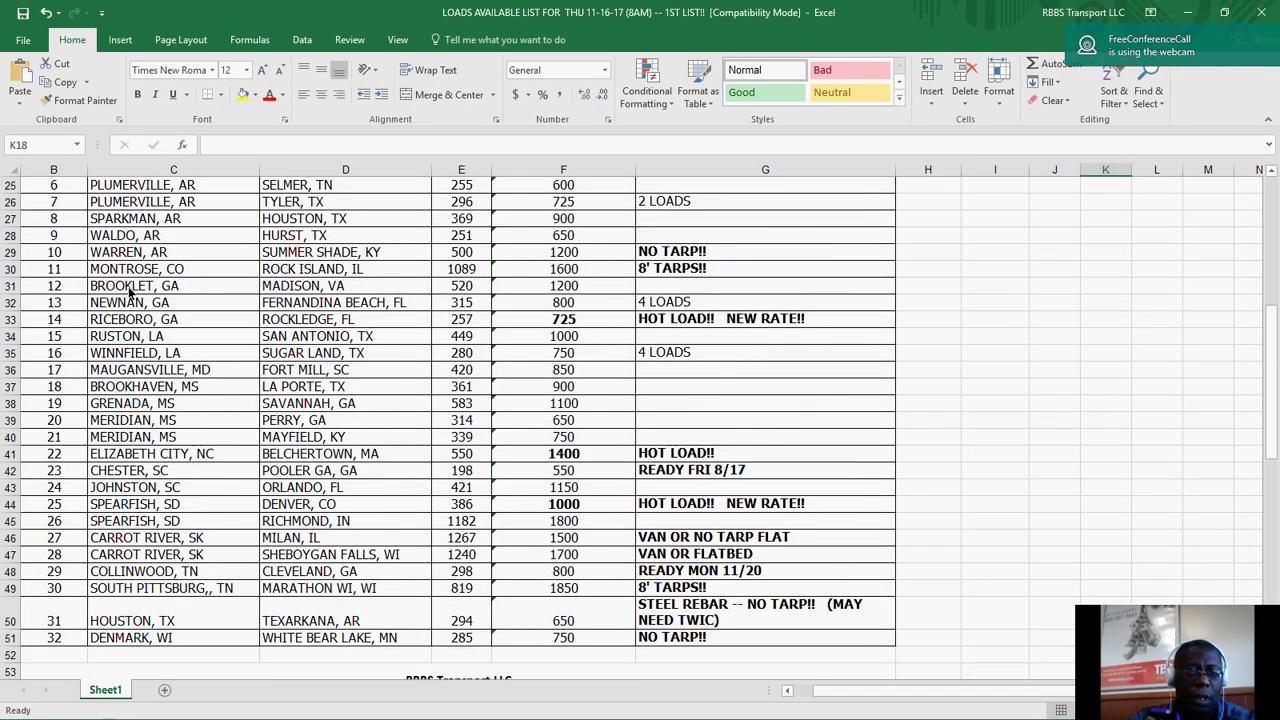
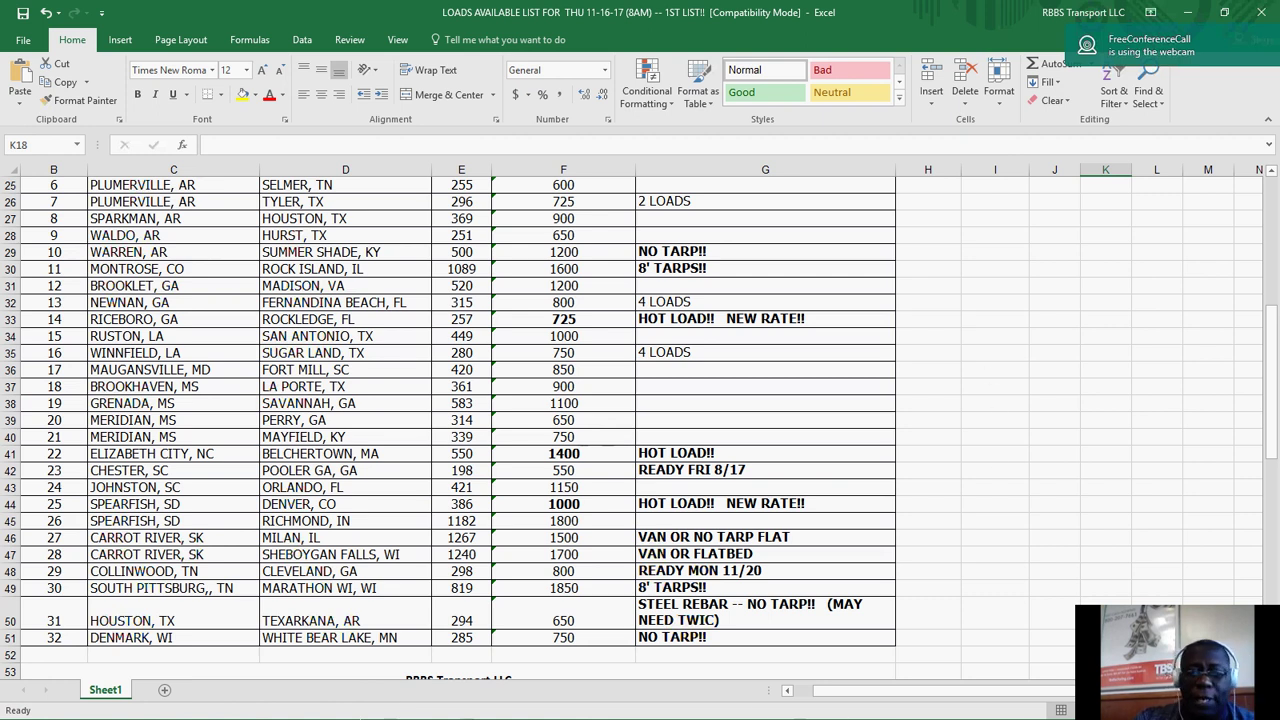
Return to the Firefox browser and bring up the EquipMyFinance article on 91 free load boards.
left_click(1187, 12)
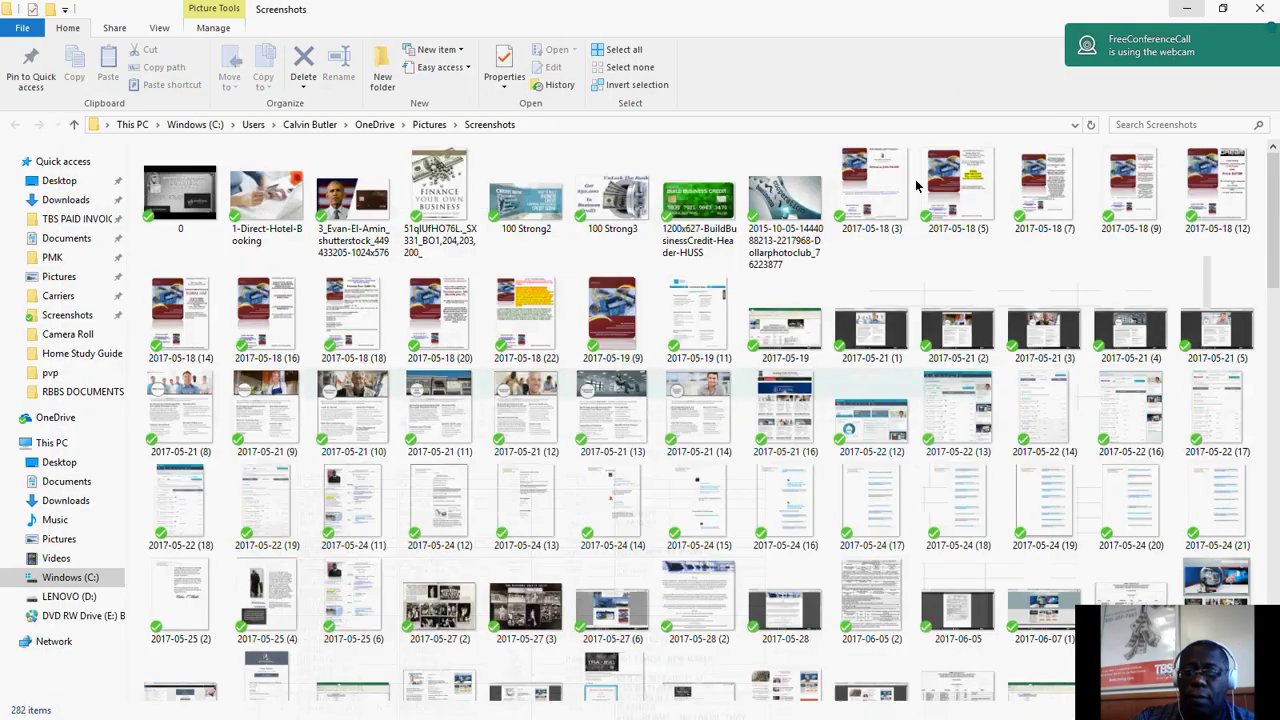
left_click(1187, 10)
left_click(373, 712)
scroll(561, 356, "up", 1)
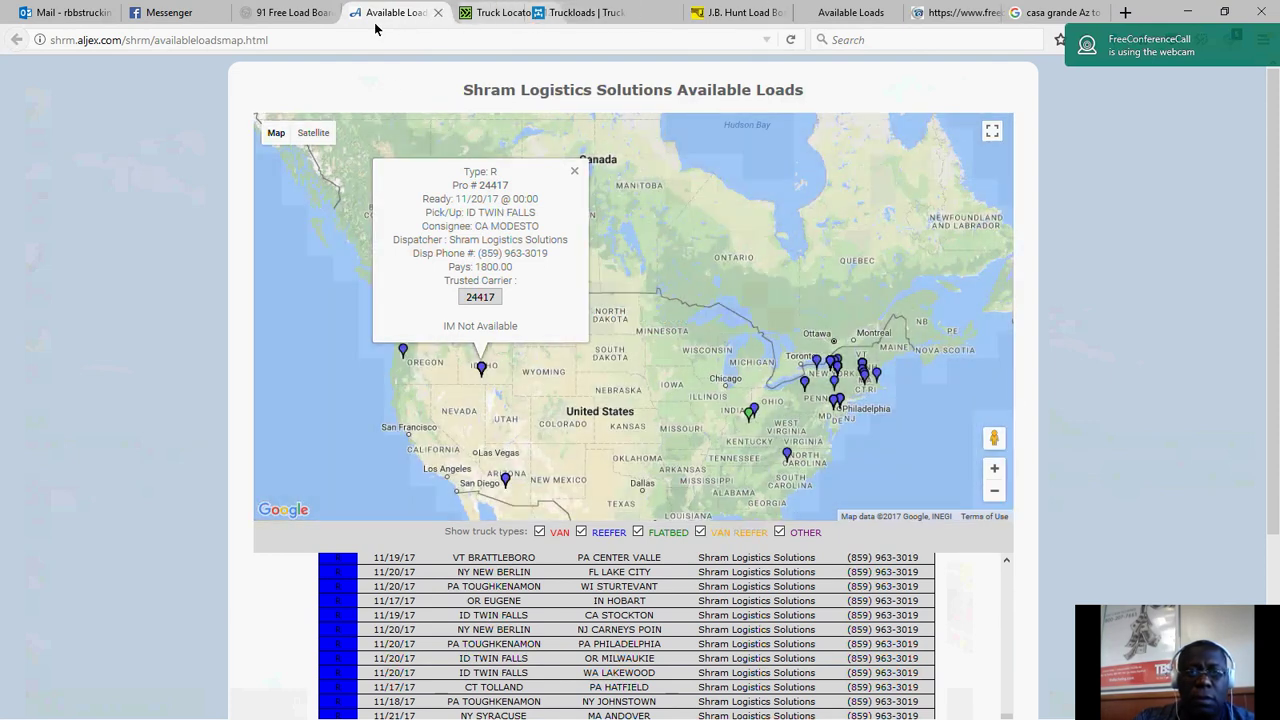
left_click(287, 16)
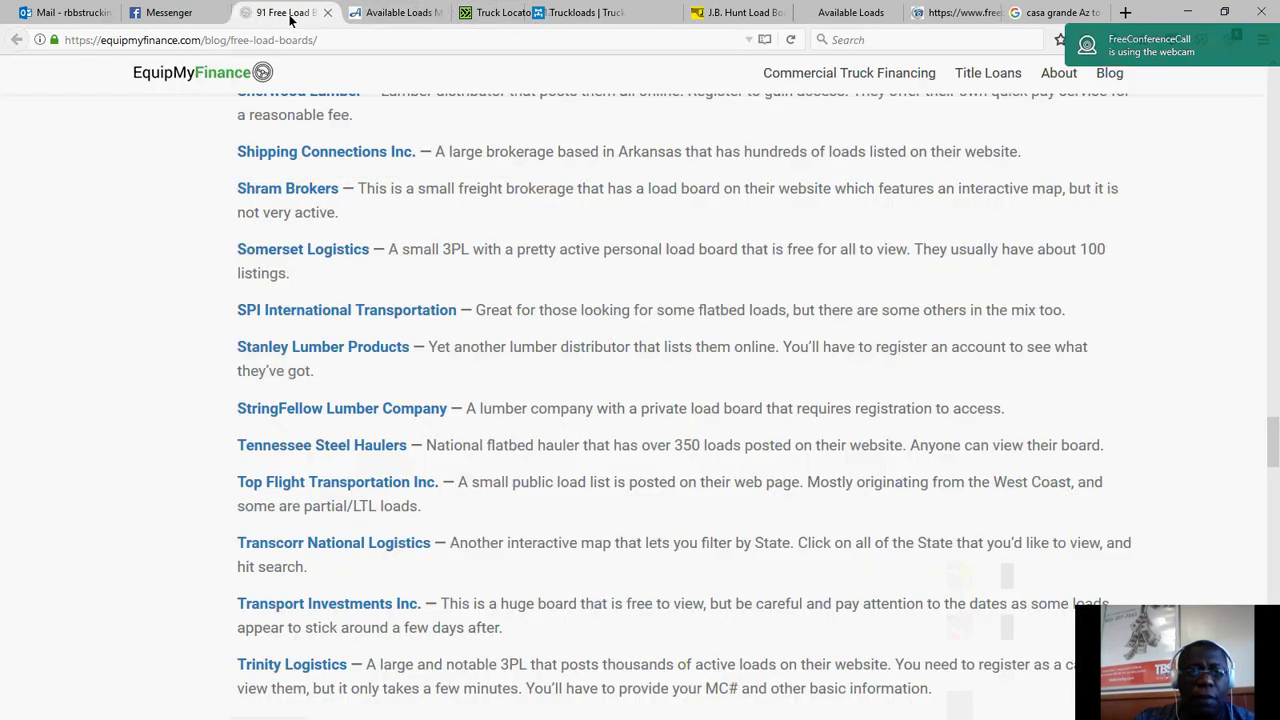
Switch to the 123Loadboard site and open its Load Search page from the member home page.
left_click(370, 14)
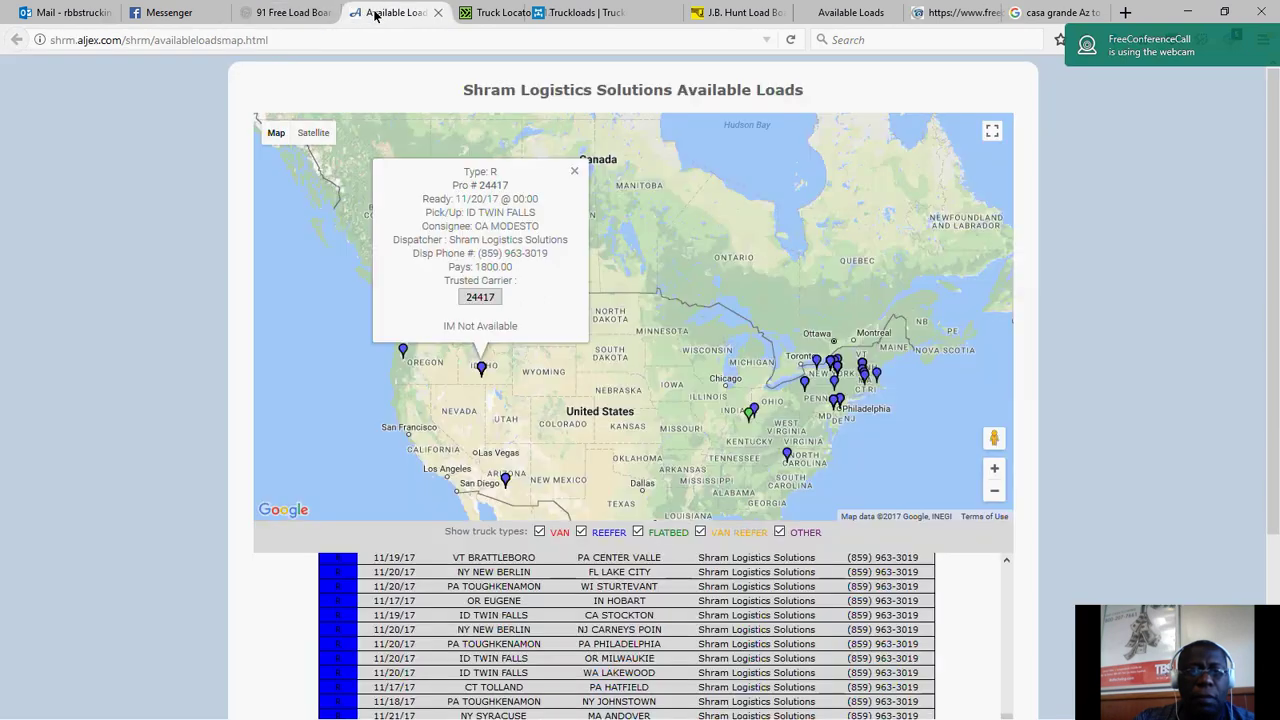
left_click(508, 12)
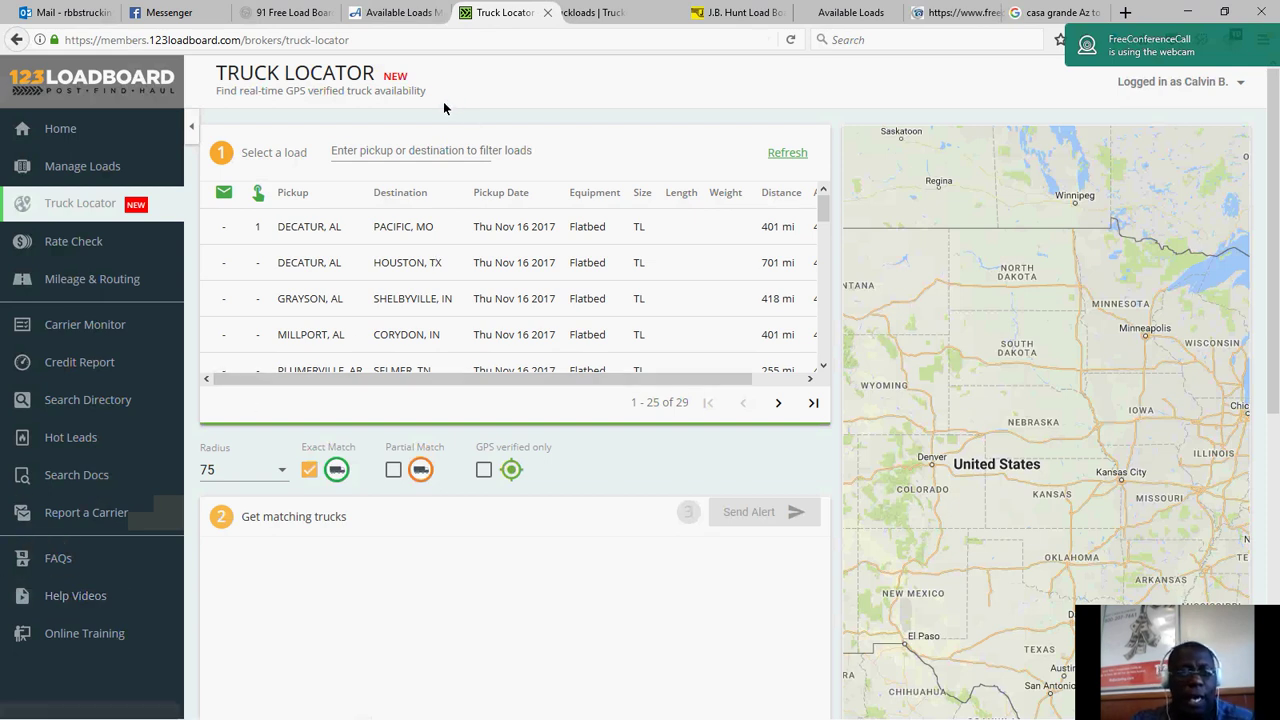
left_click(54, 137)
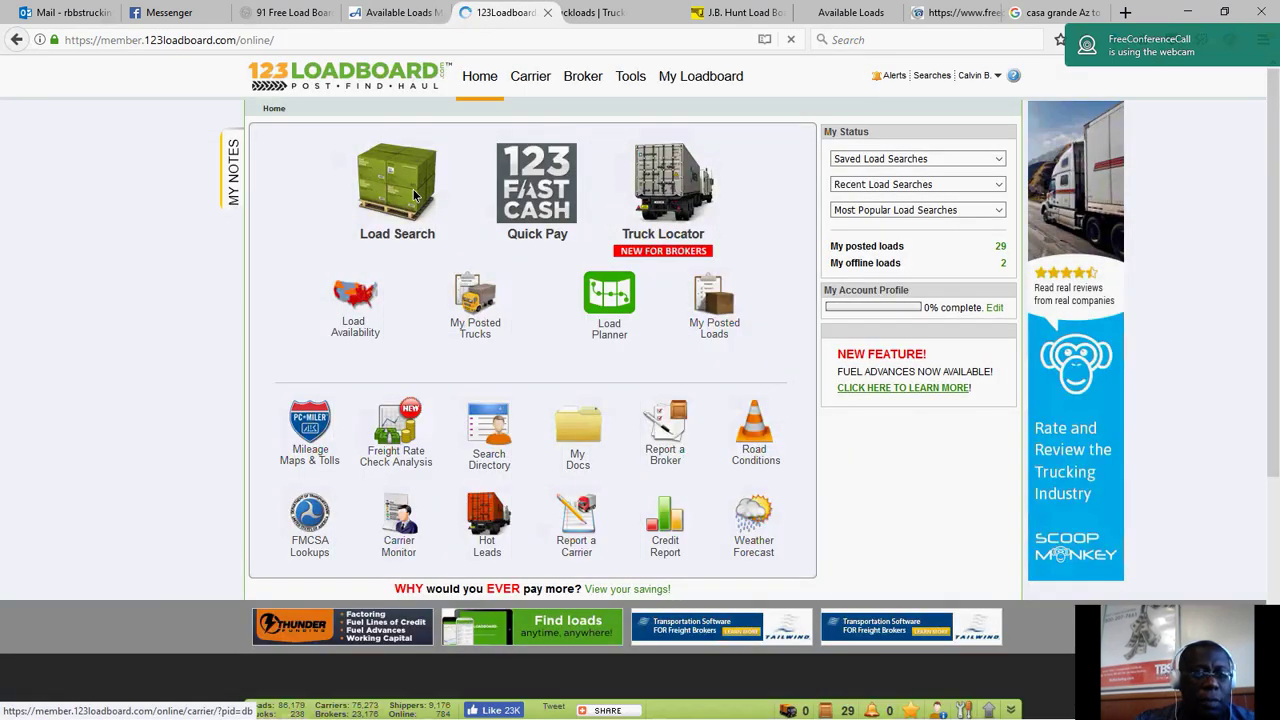
left_click(413, 193)
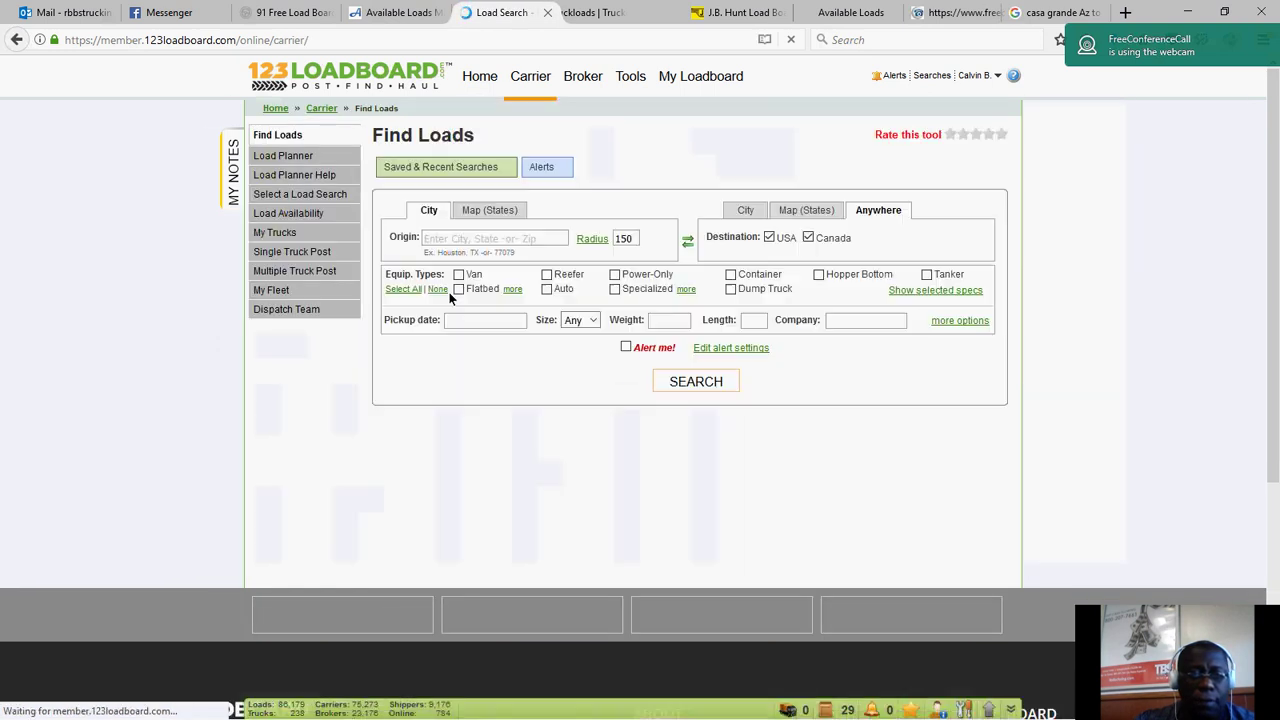
Try to search for loads with "richman hill" as the origin city.
left_click(500, 245)
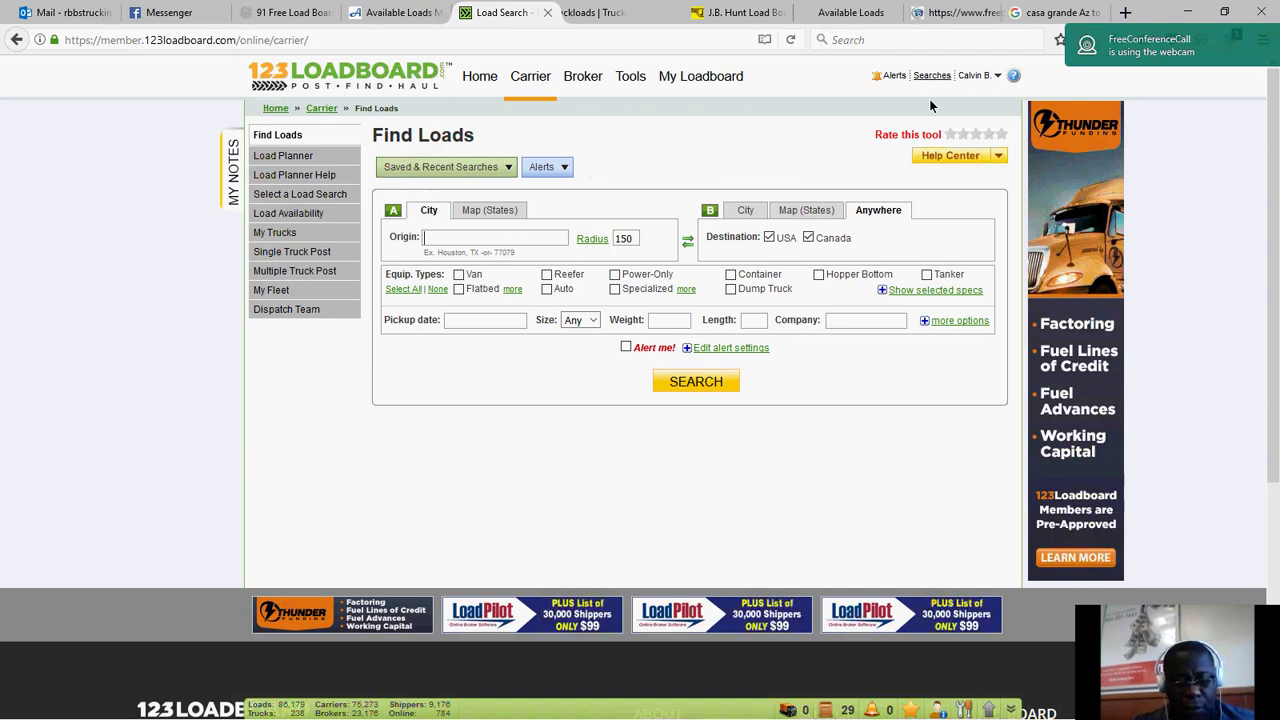
type("richman")
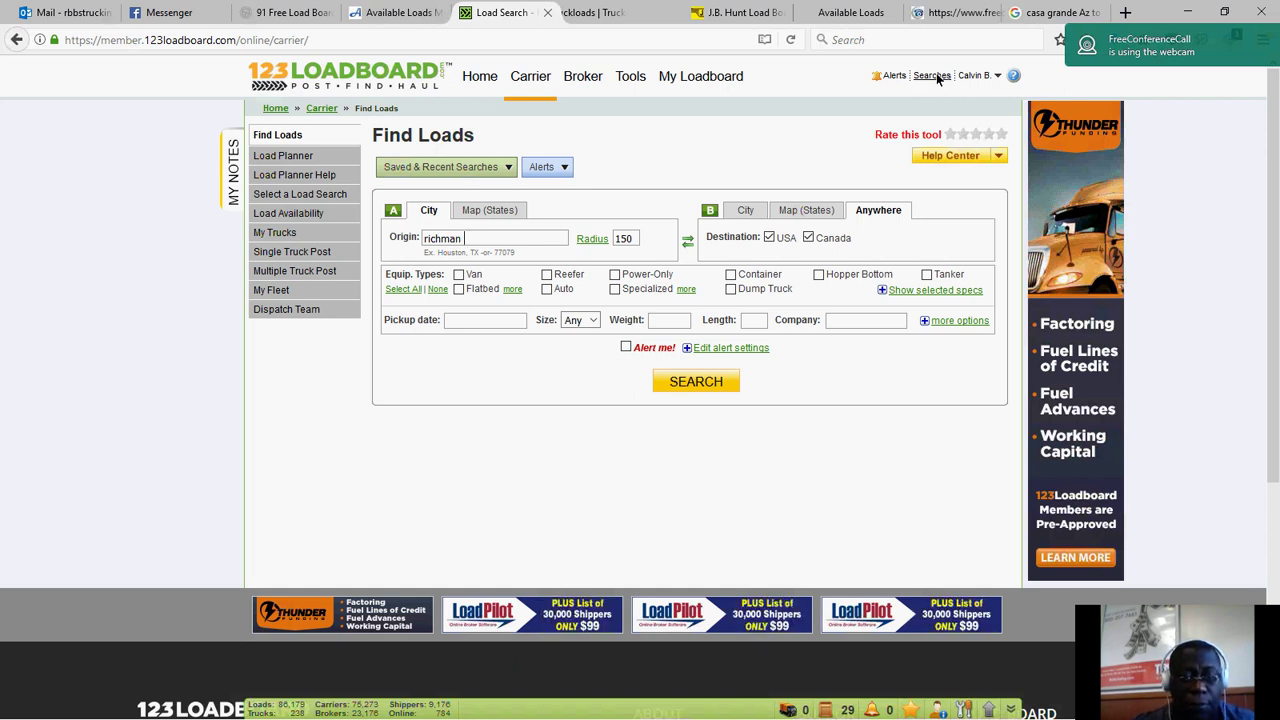
type(" hill")
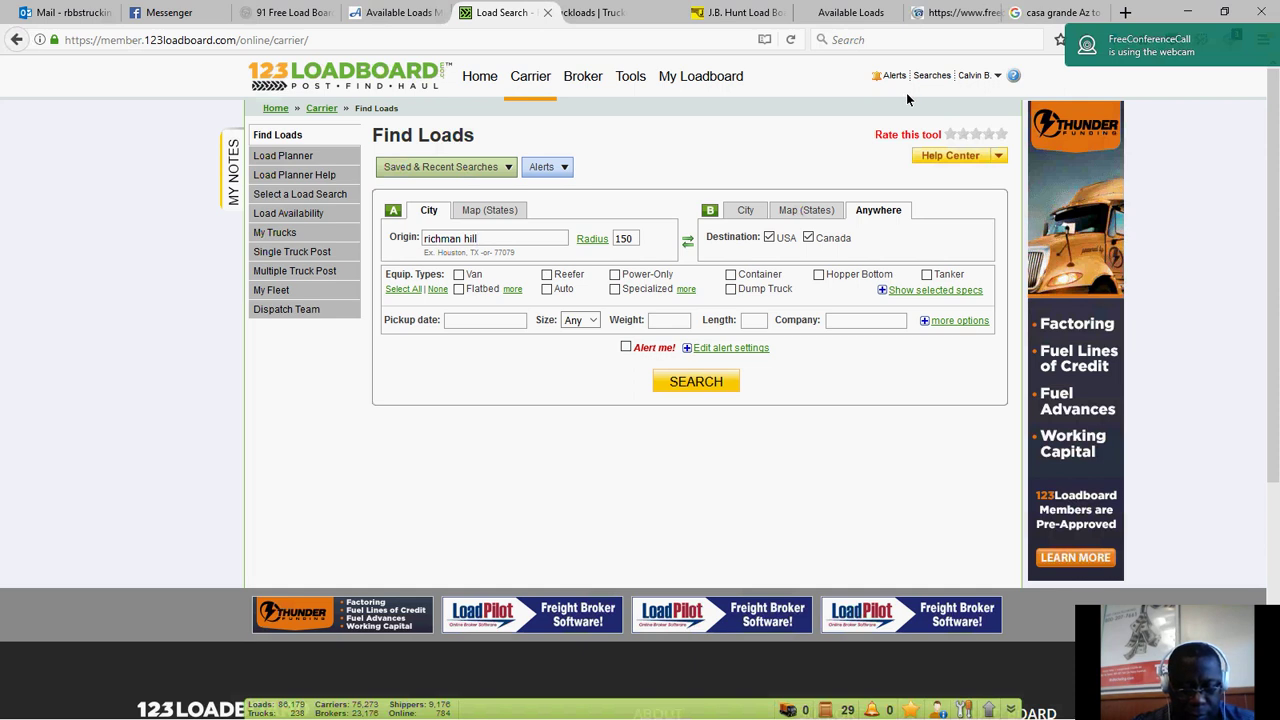
key("Return")
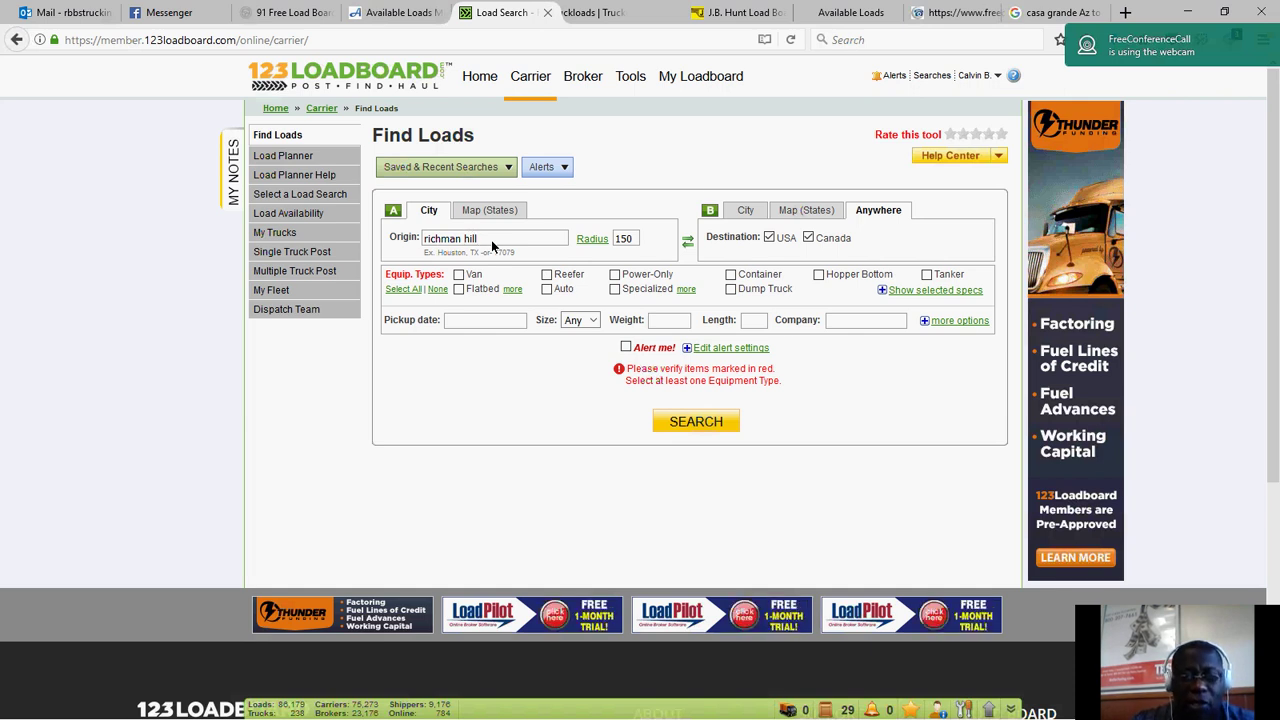
Correct the load search origin to Richmond Hill and choose the suggested Richmond Hill, GA.
key("BackSpace")
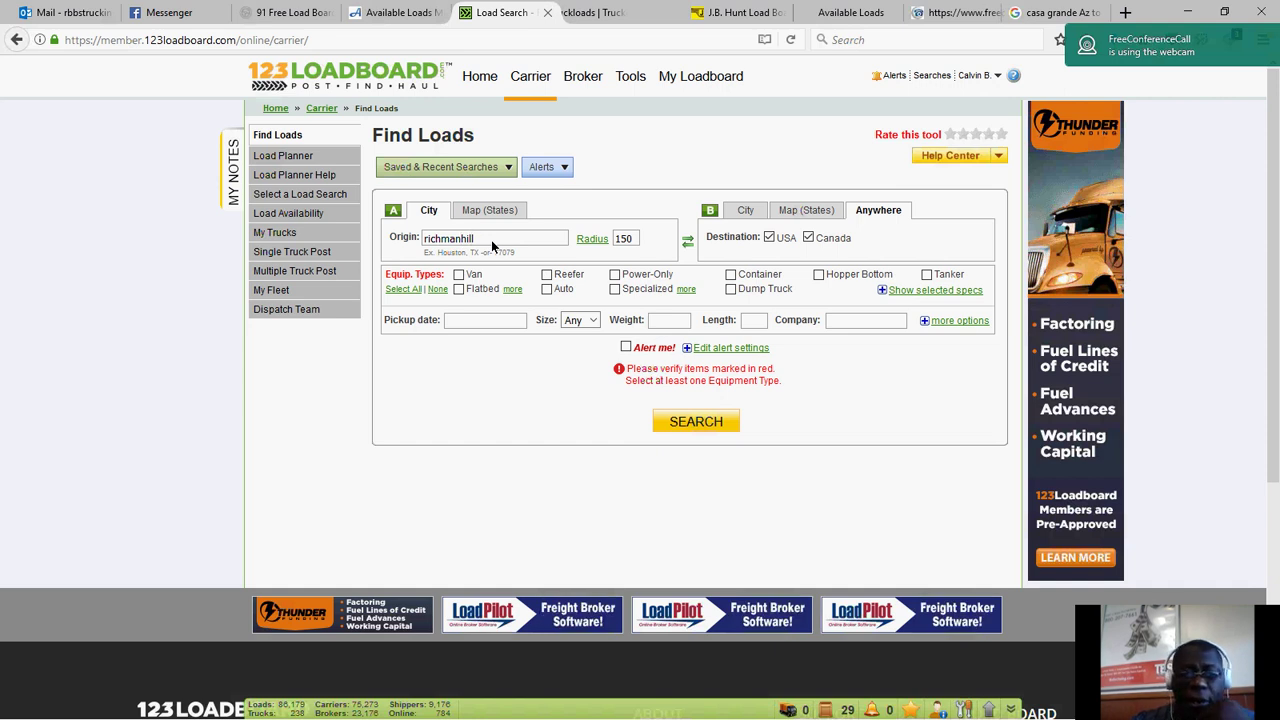
key("BackSpace")
key("BackSpace")
key("BackSpace")
key("BackSpace")
key("BackSpace")
key("BackSpace")
key("BackSpace")
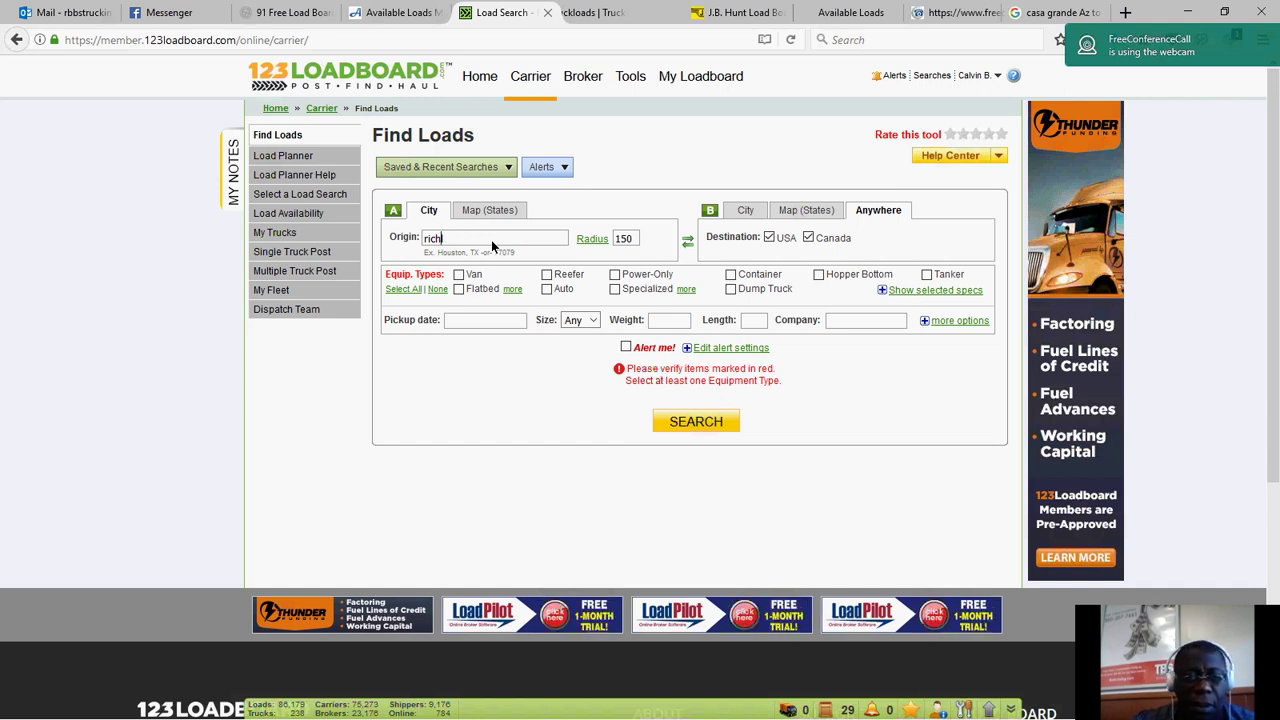
type("l")
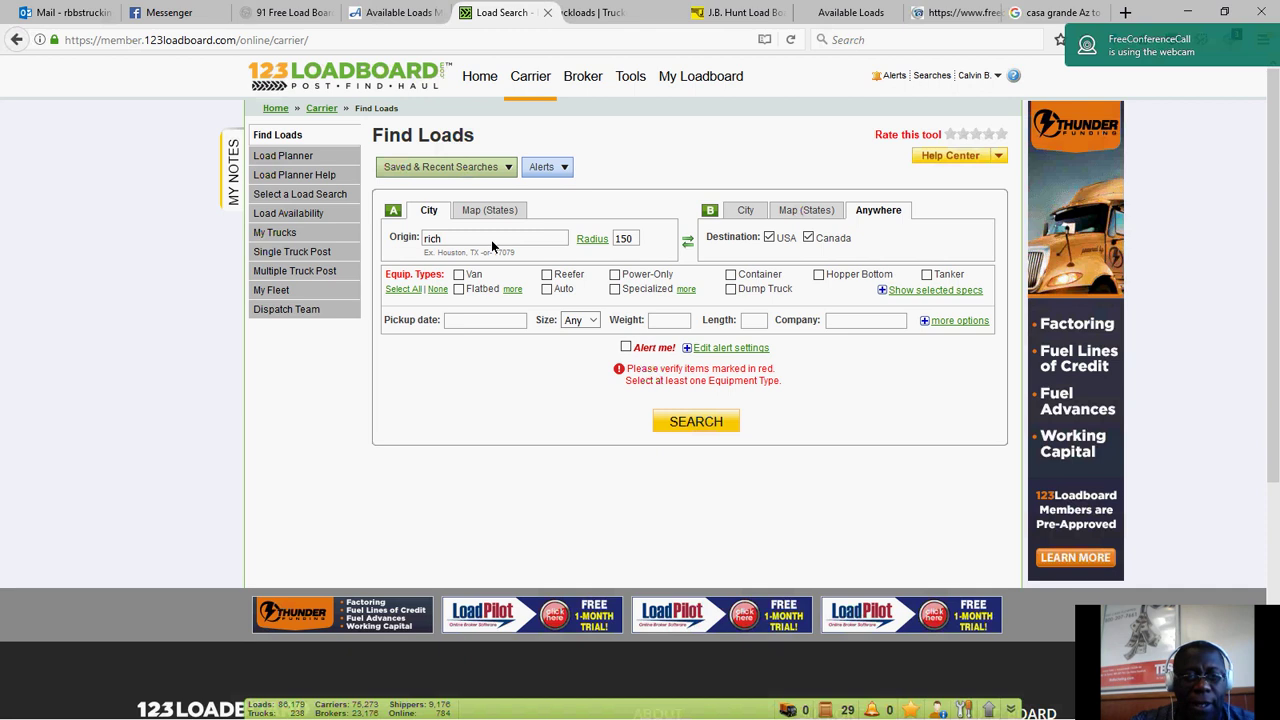
type("man")
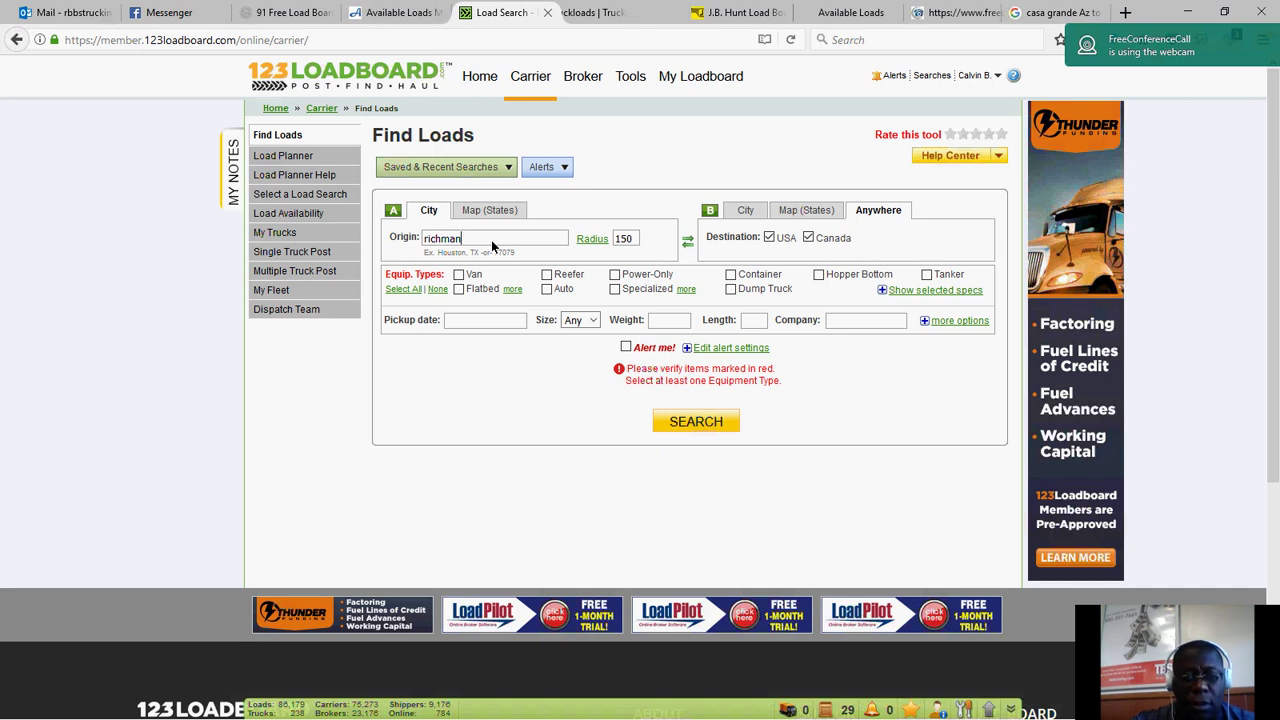
key("BackSpace")
key("BackSpace")
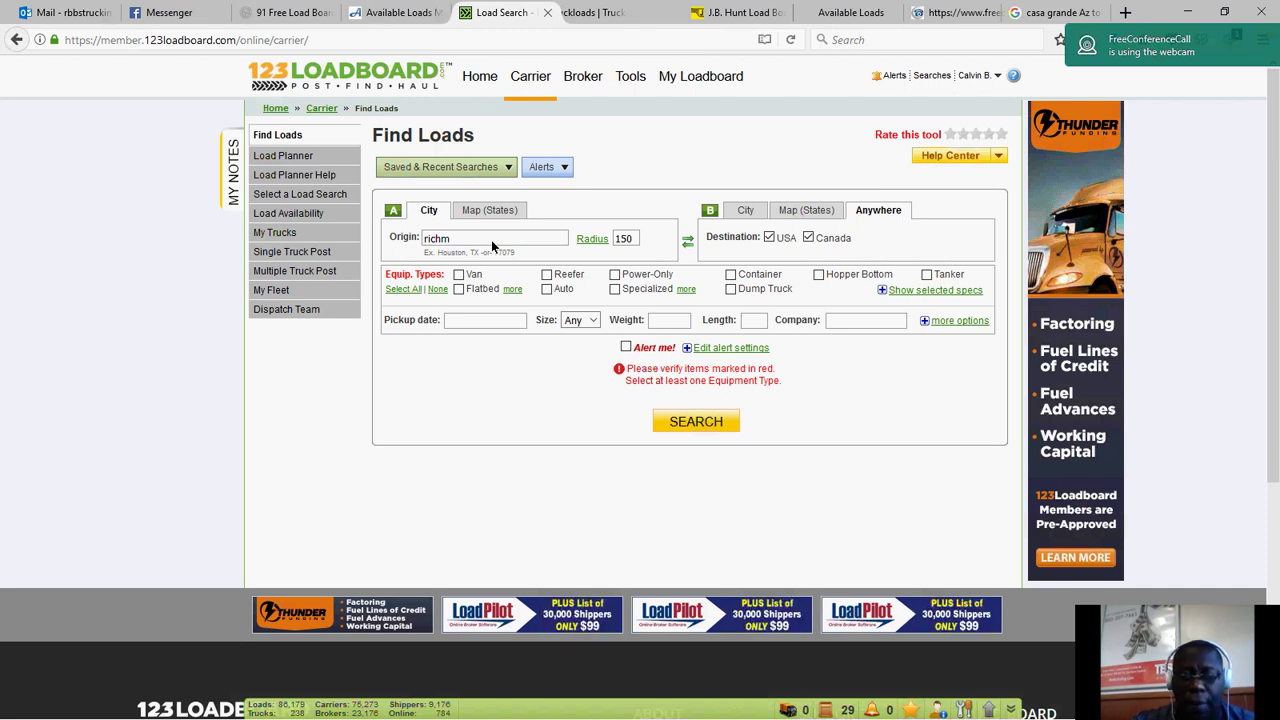
type("on")
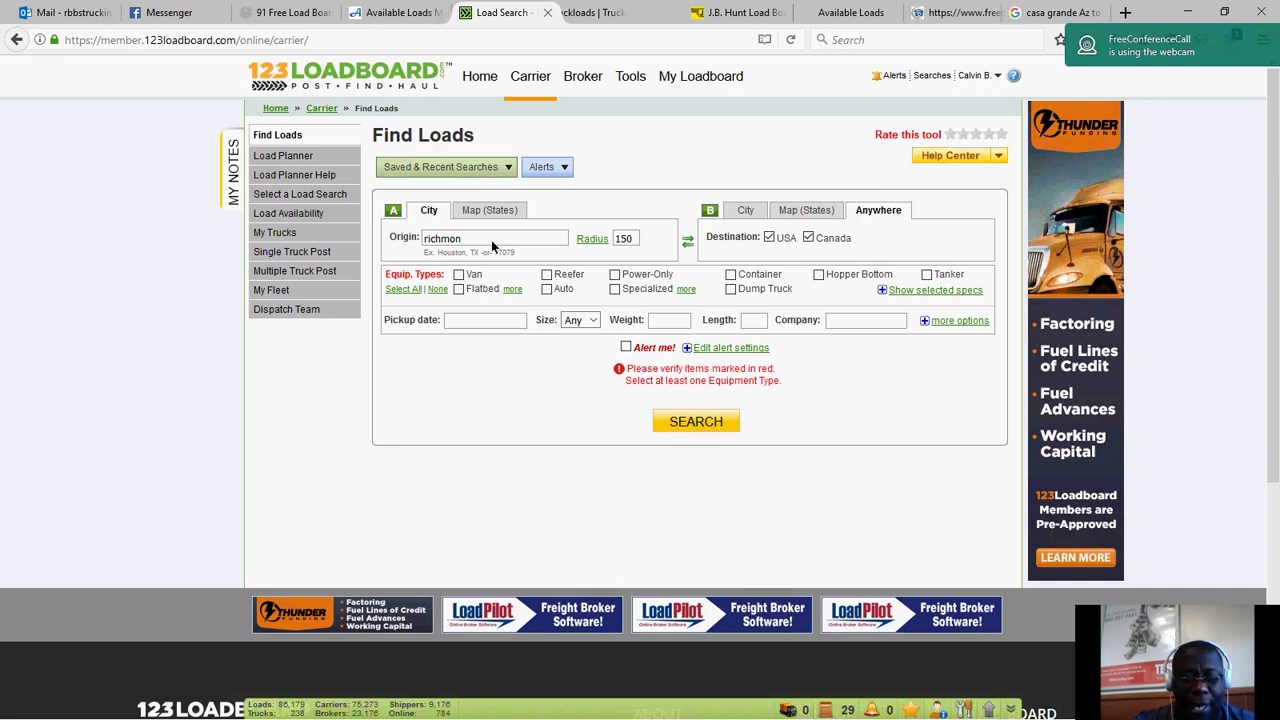
type("d")
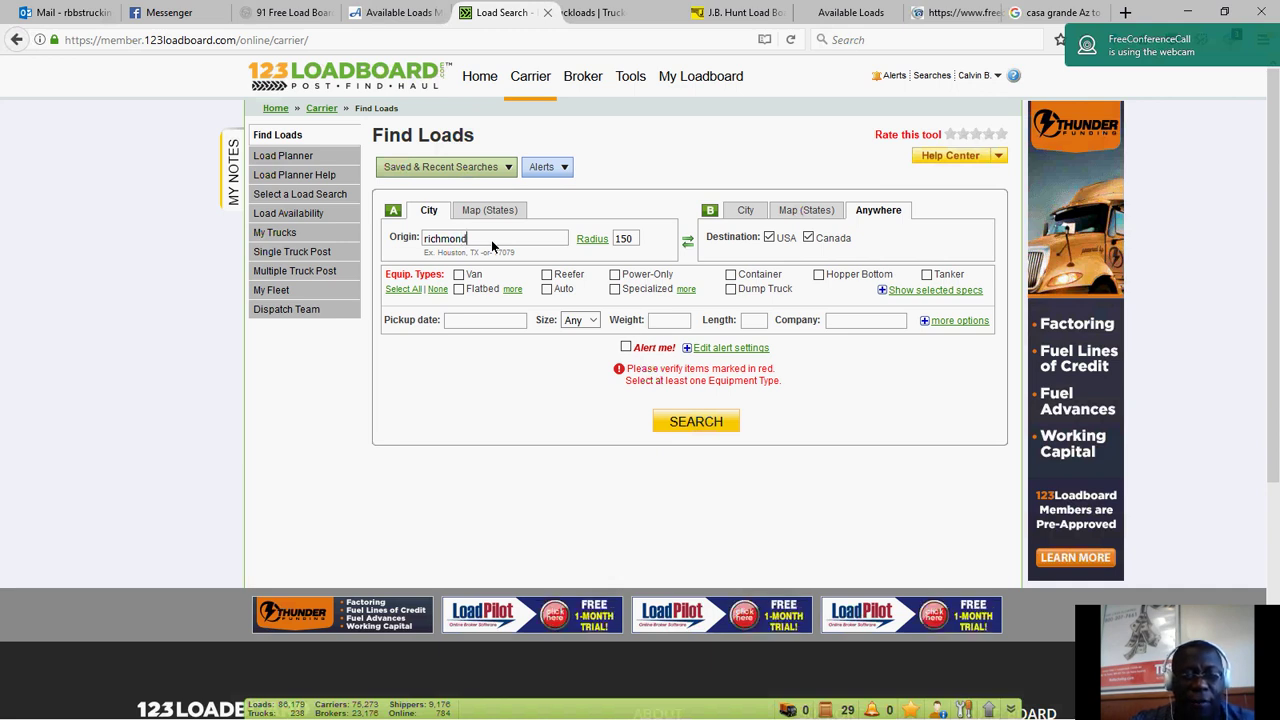
type(" h")
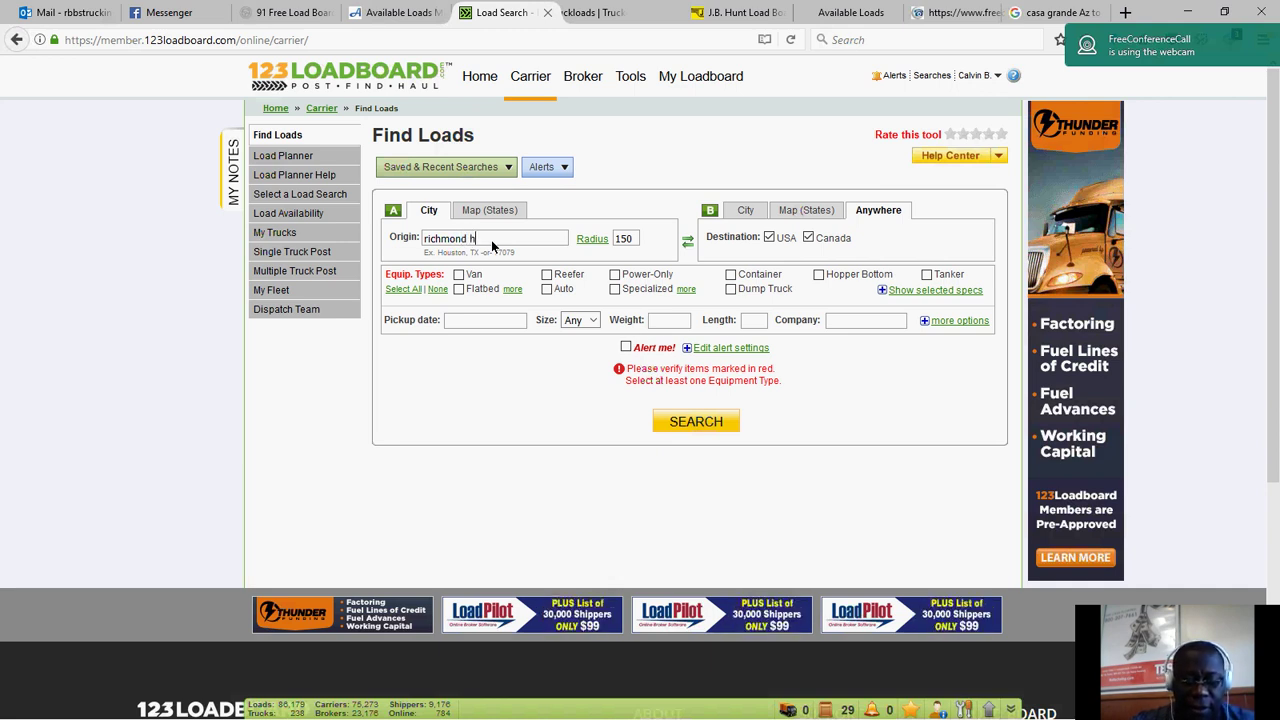
type("ill")
key("BackSpace")
key("BackSpace")
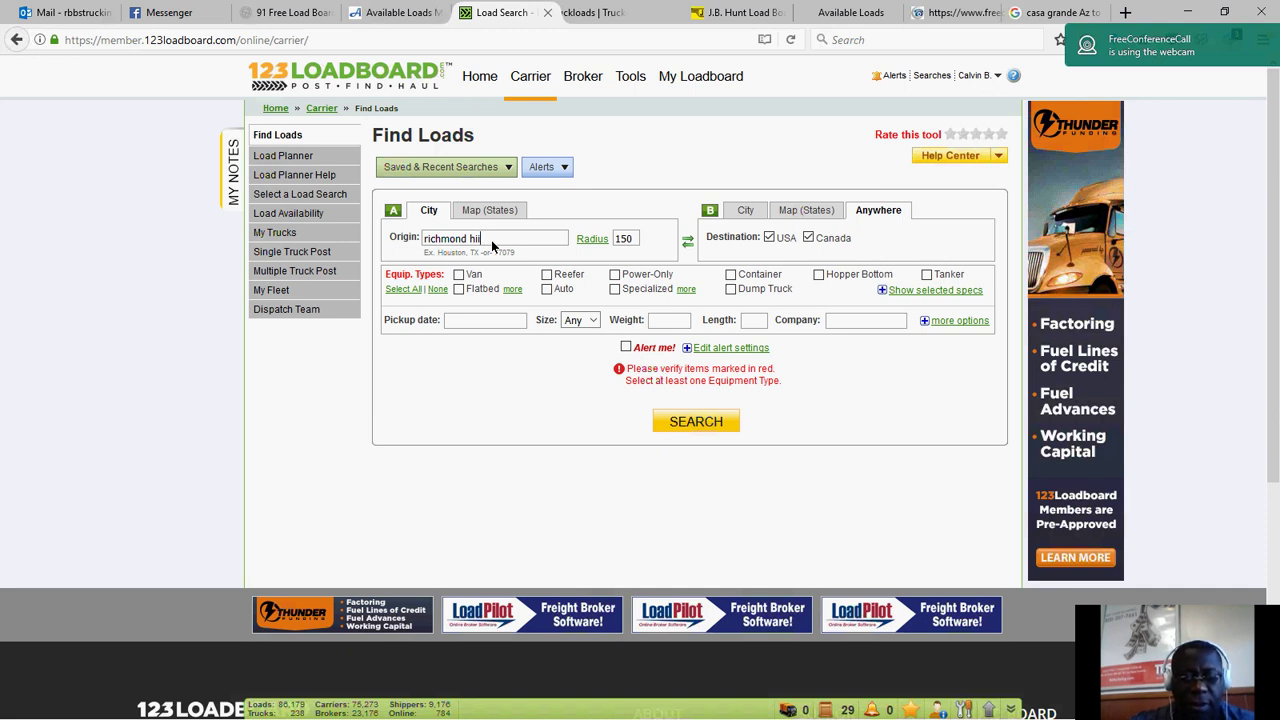
key("BackSpace")
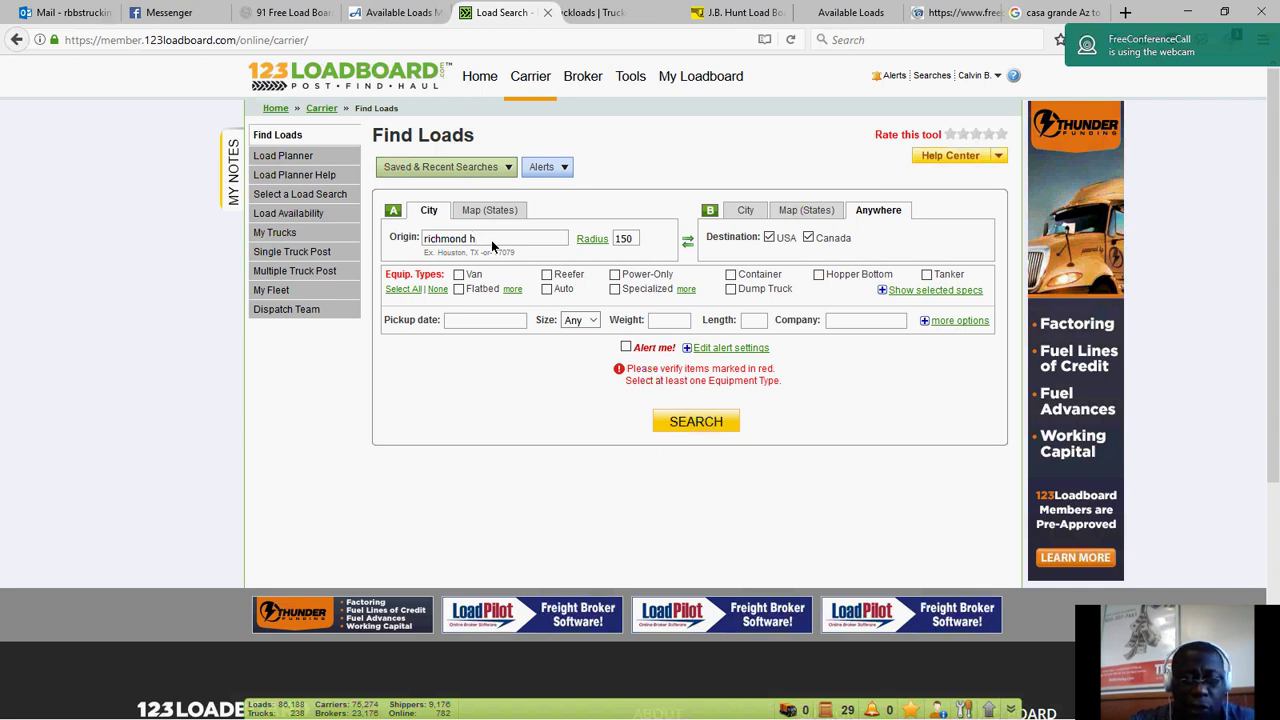
type("ill")
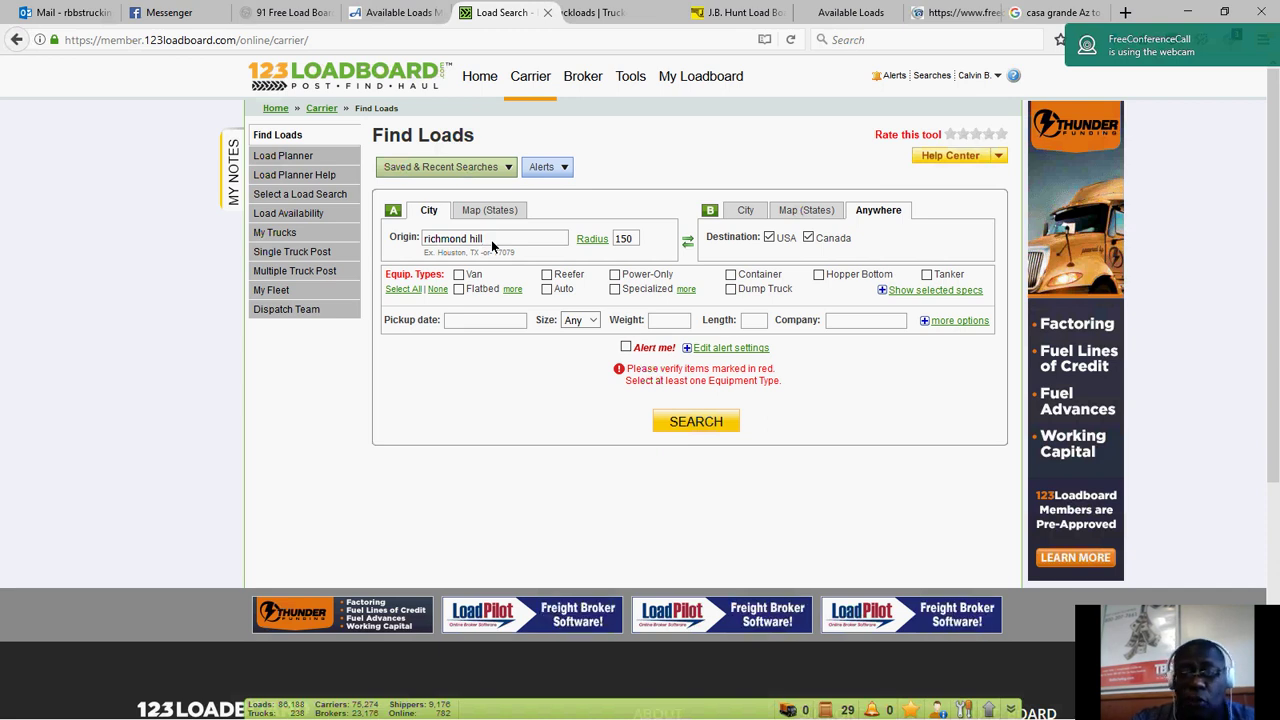
left_click(539, 249)
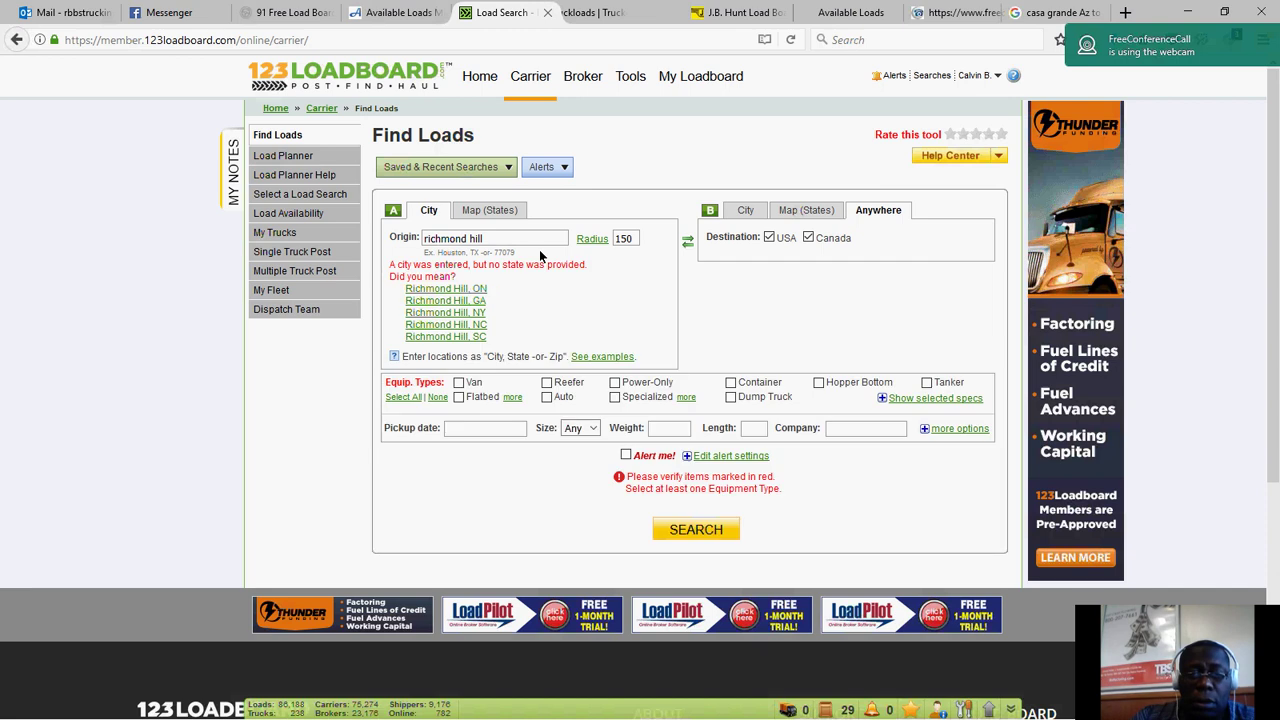
left_click(476, 301)
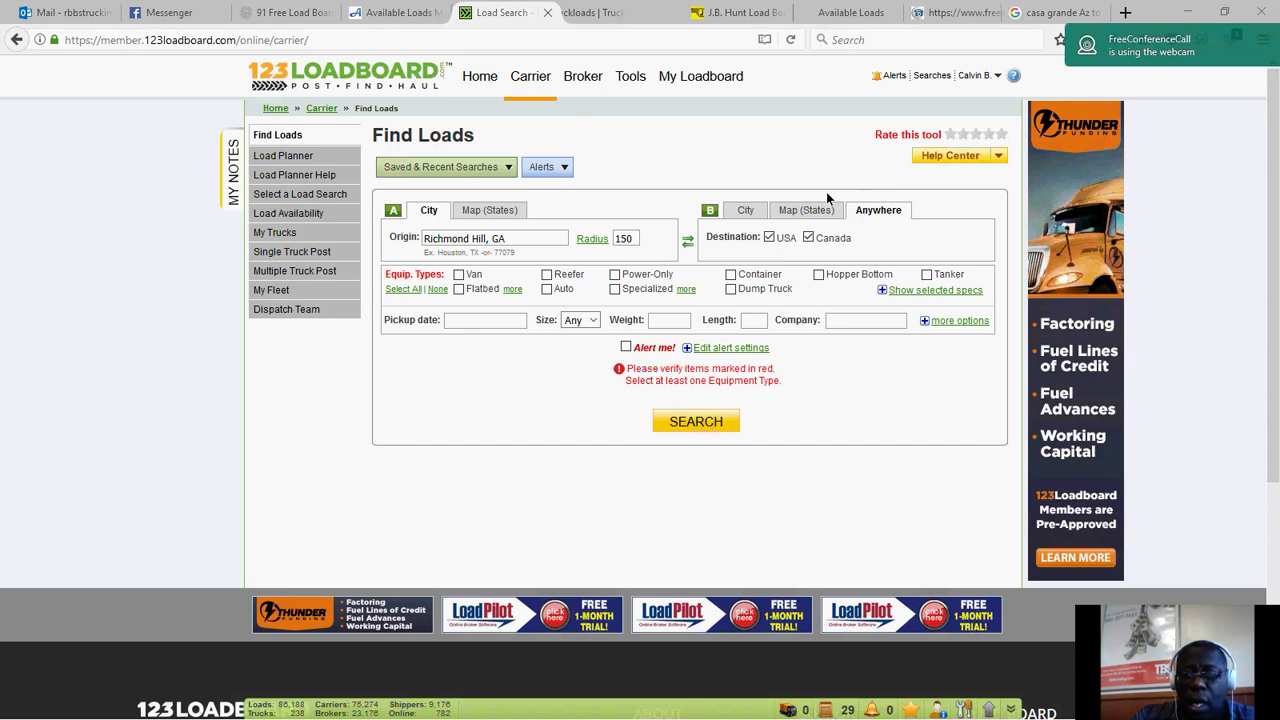
Set the load search destination to the states NJ and PA instead of anywhere.
left_click(747, 210)
left_click(808, 240)
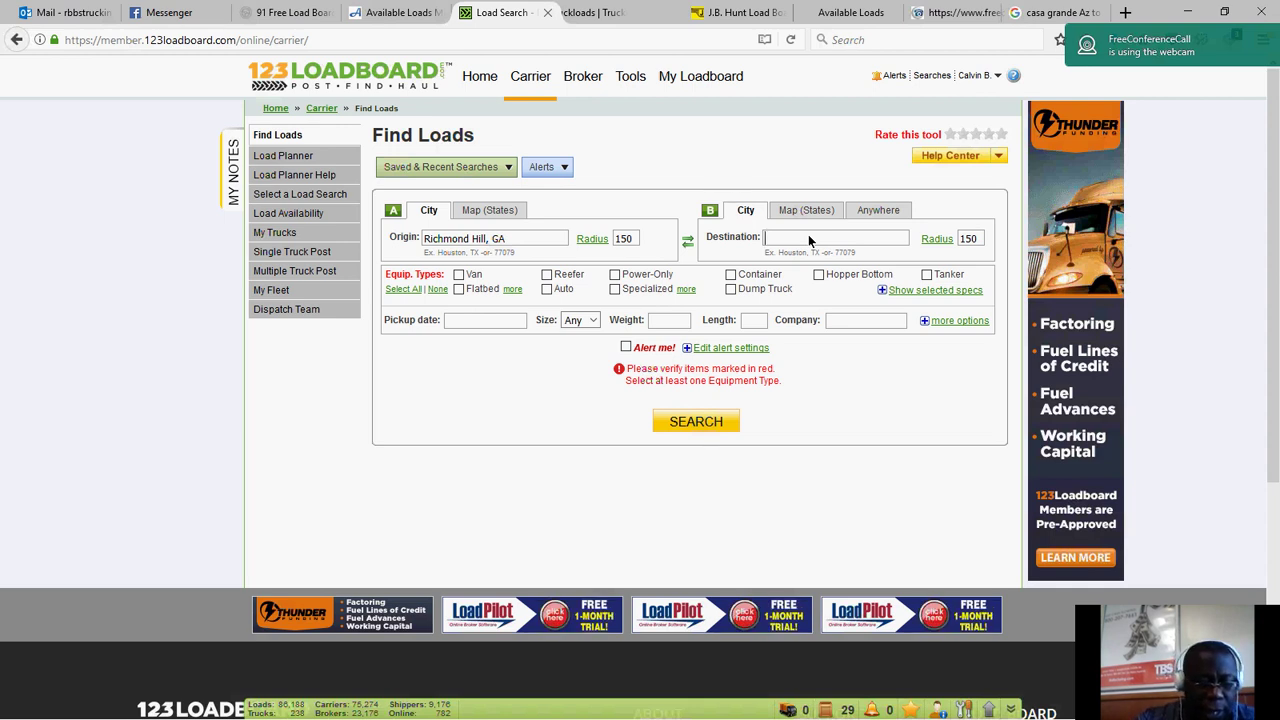
type("ne")
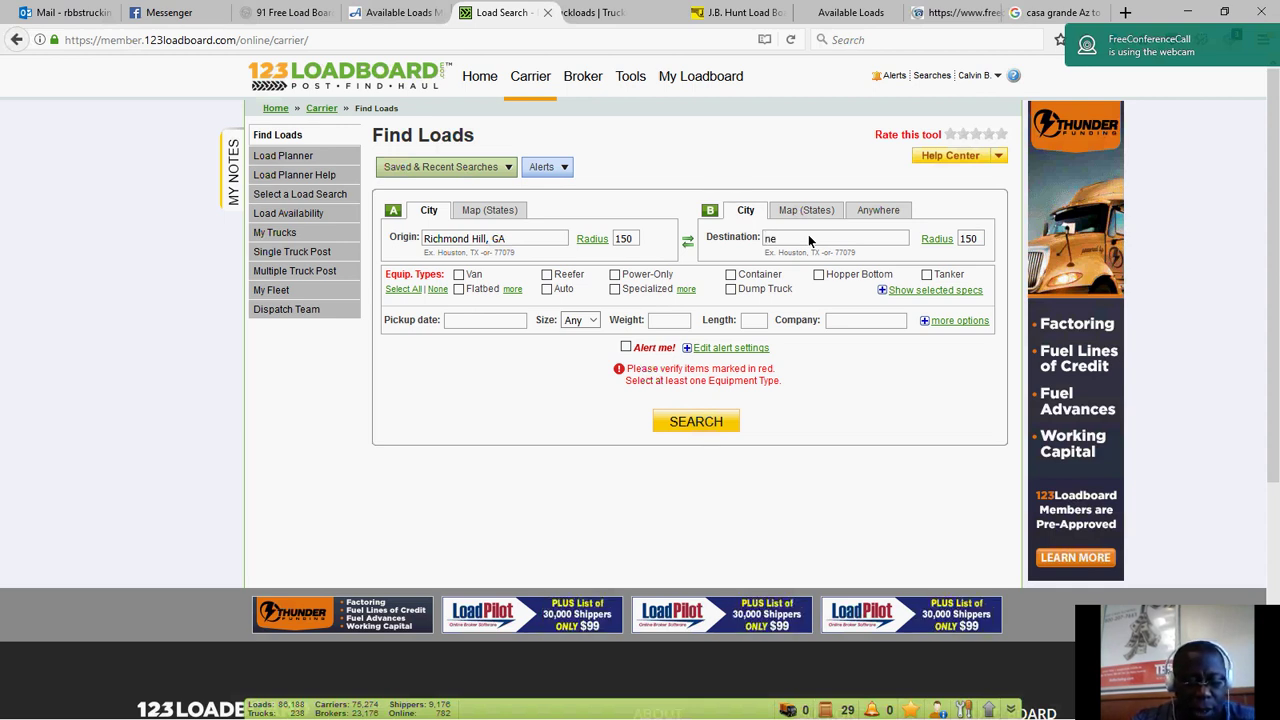
key("BackSpace")
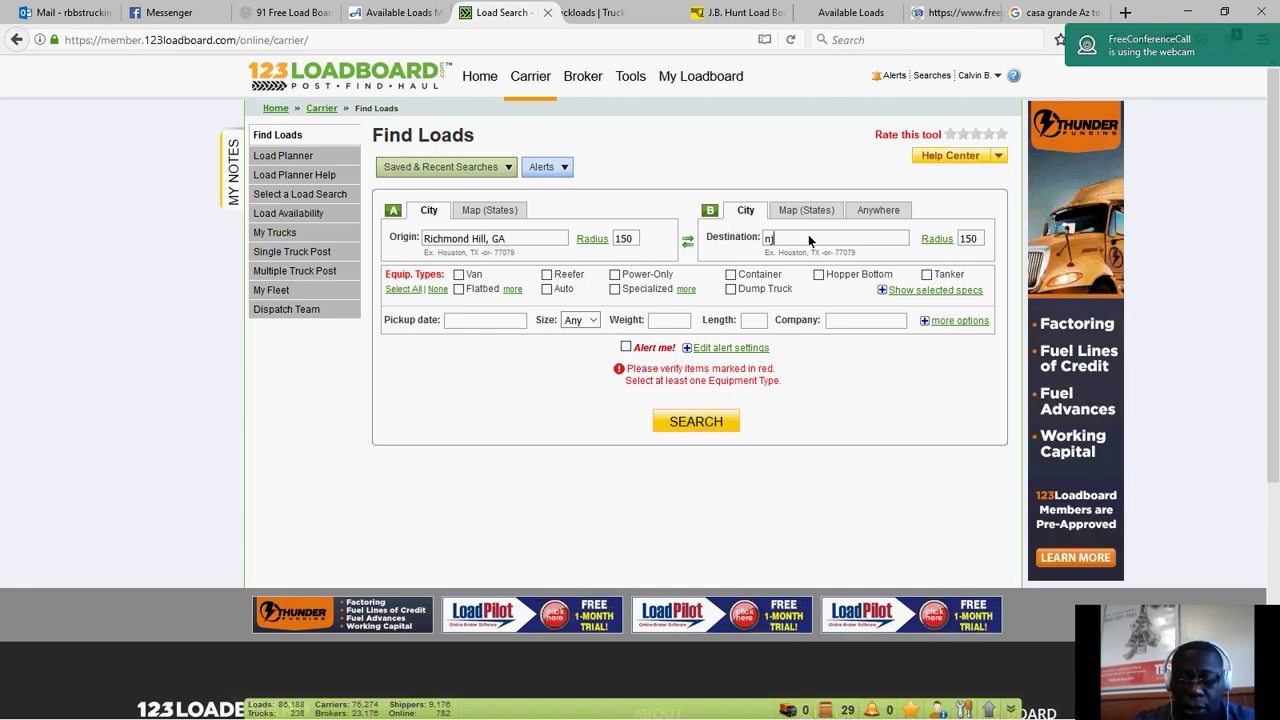
left_click(877, 252)
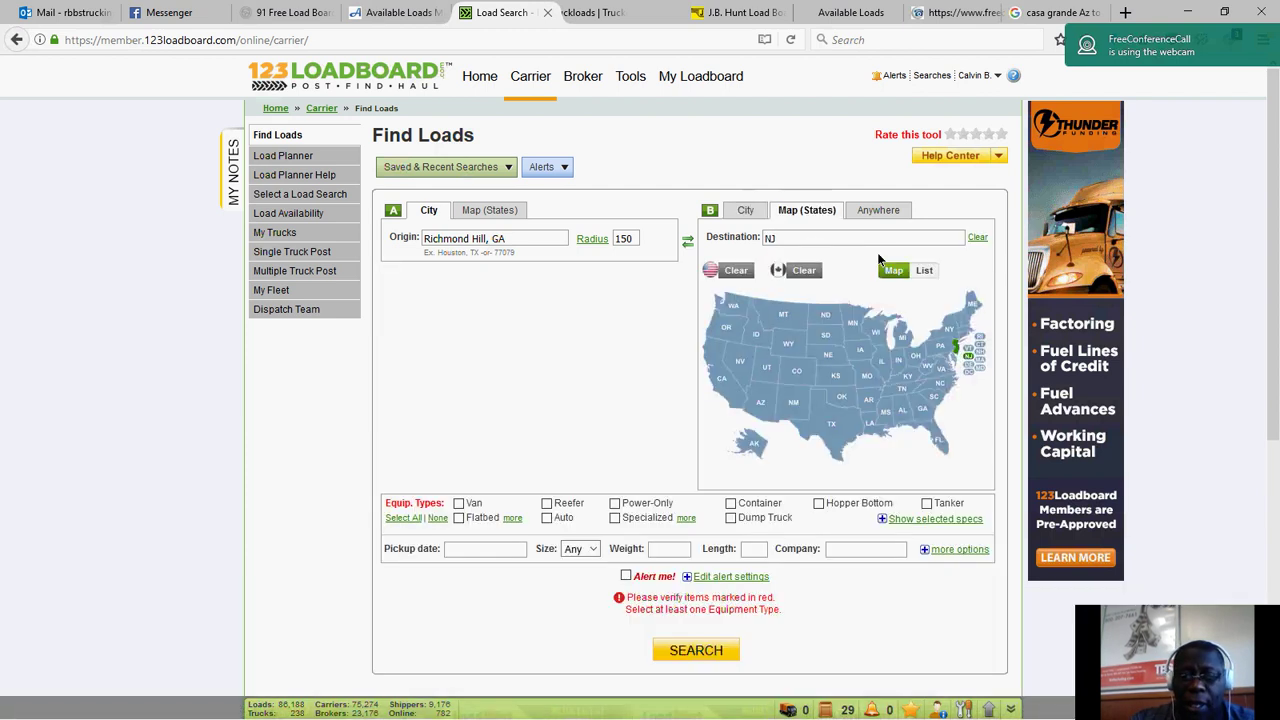
left_click(943, 346)
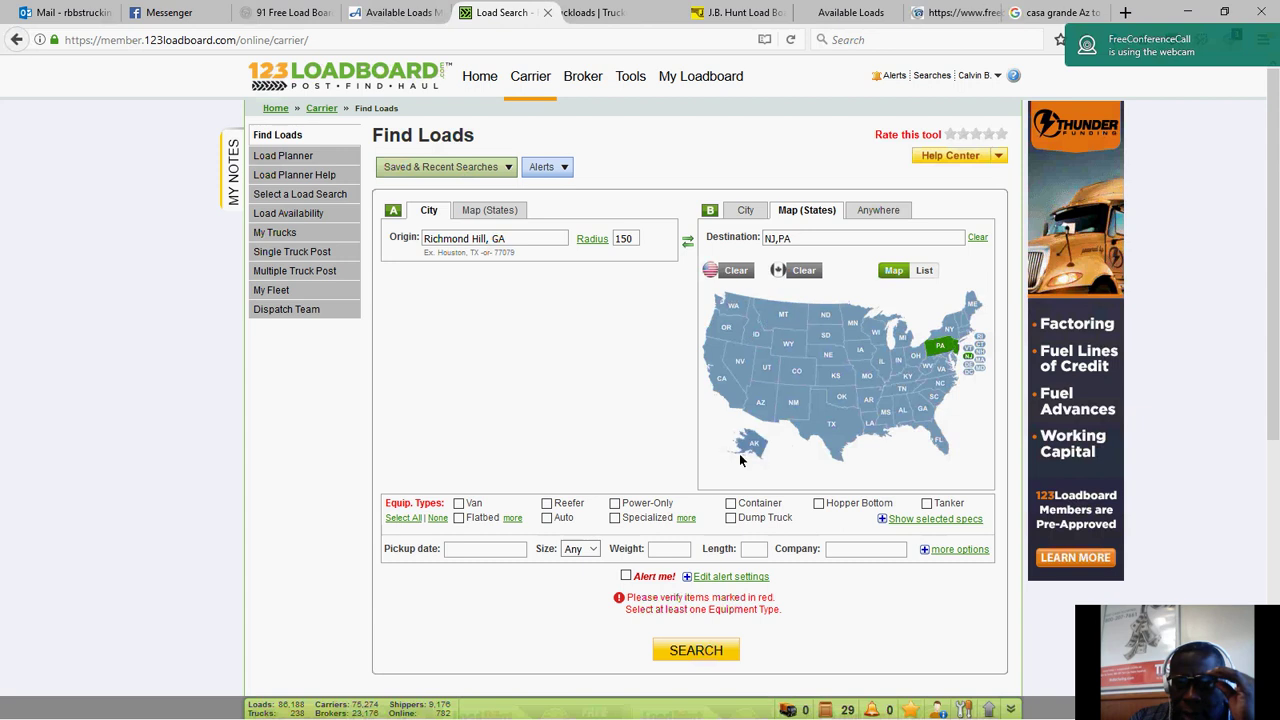
Choose Flatbed equipment with a pickup date of 11/17/2017 and run the load search.
left_click(459, 519)
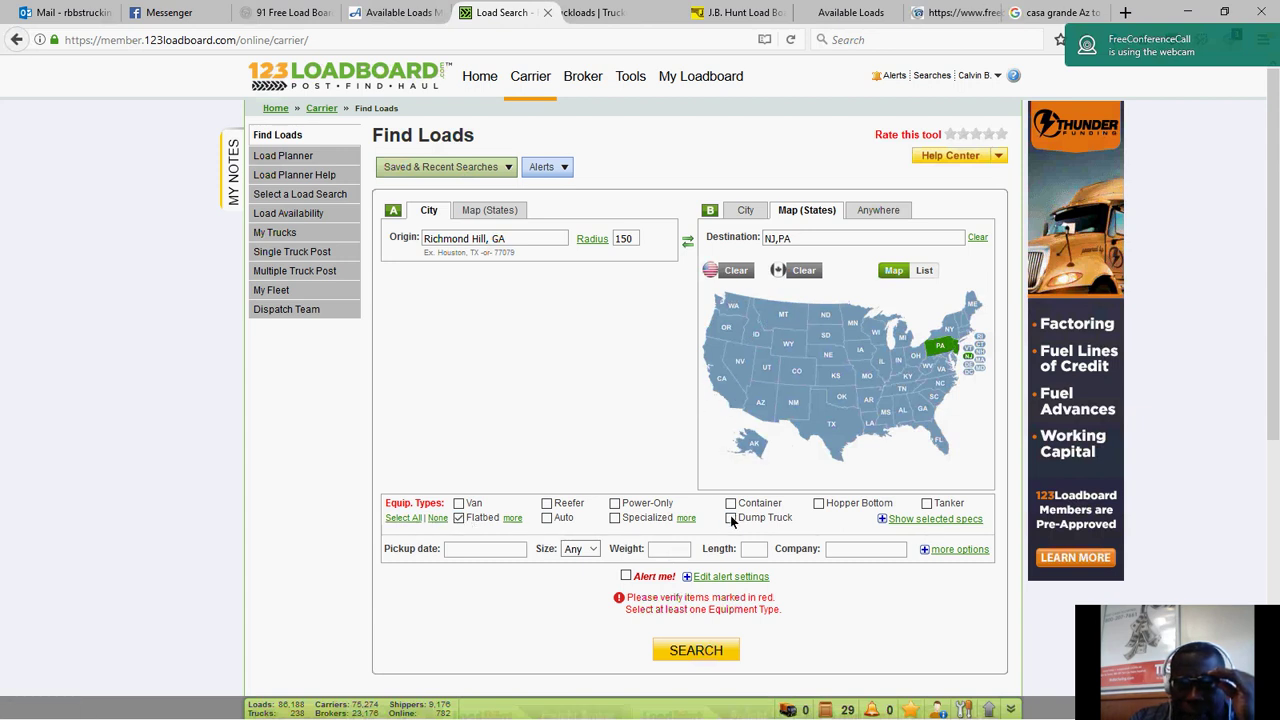
left_click(448, 553)
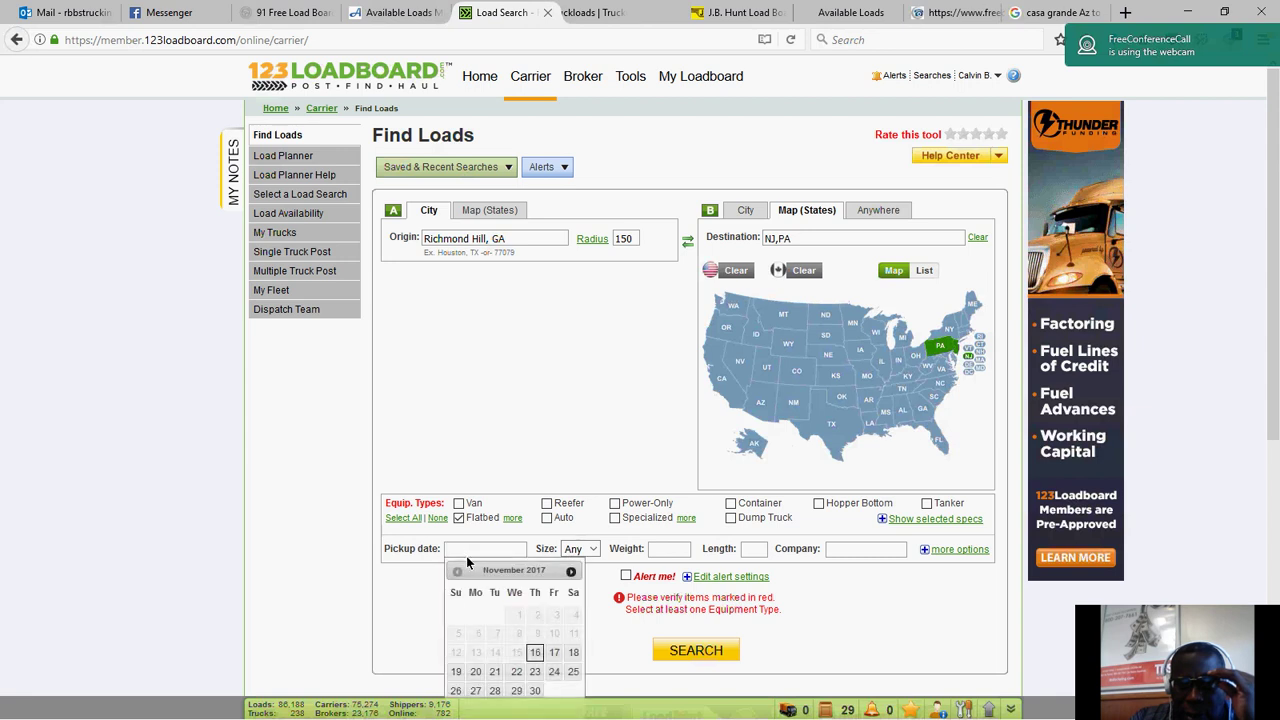
left_click(555, 652)
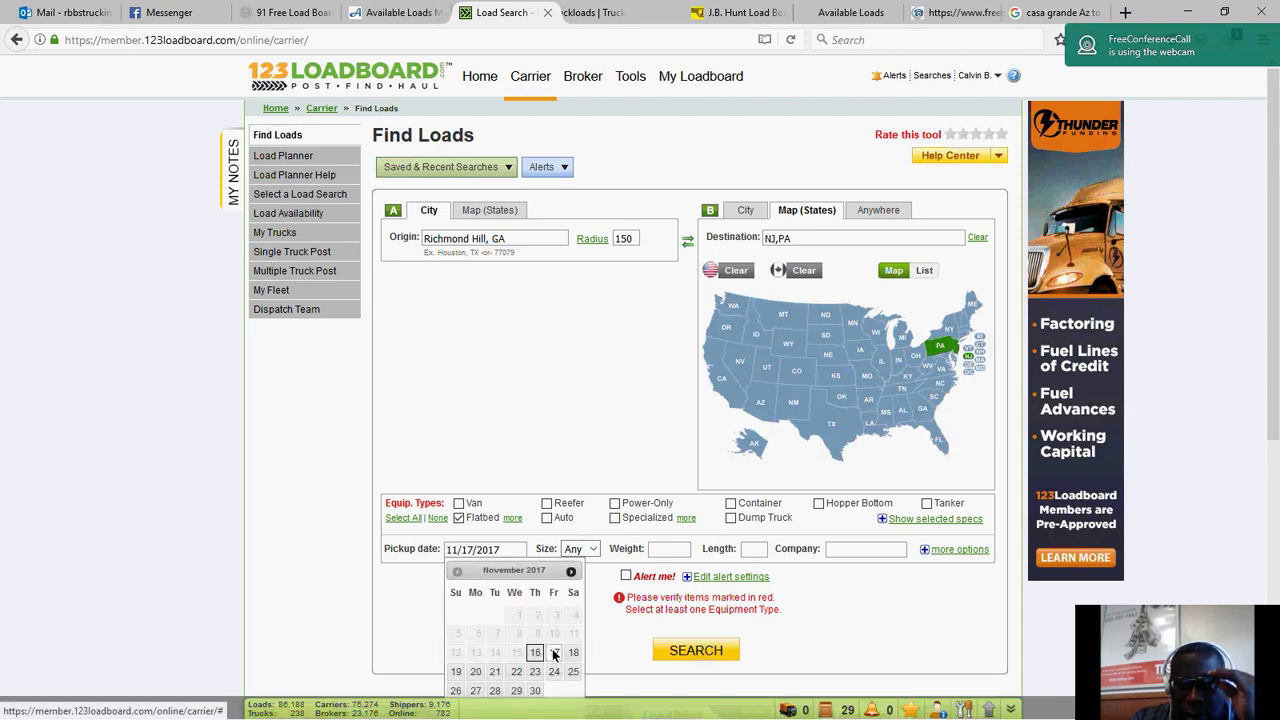
left_click(707, 651)
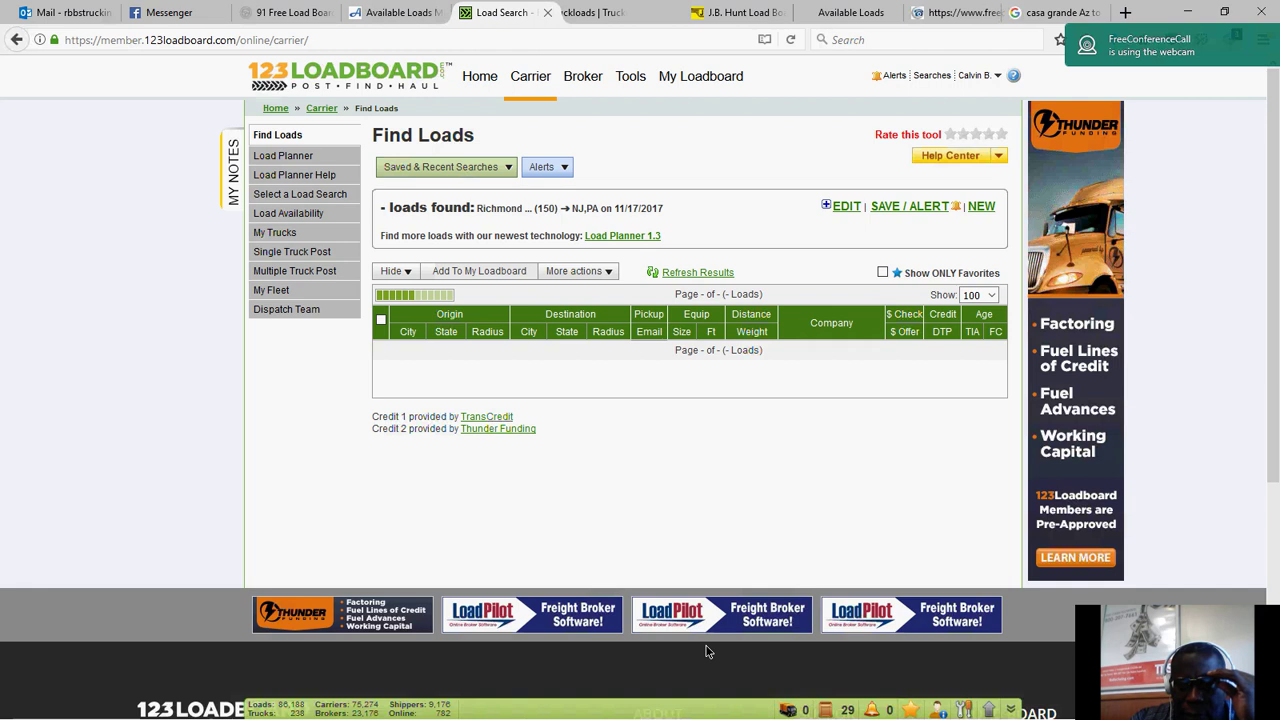
Look through the found loads and view the details of the 44260 lb Landstar FWP load from Savannah, GA to Keasbey, NJ.
scroll(621, 482, "down", 2)
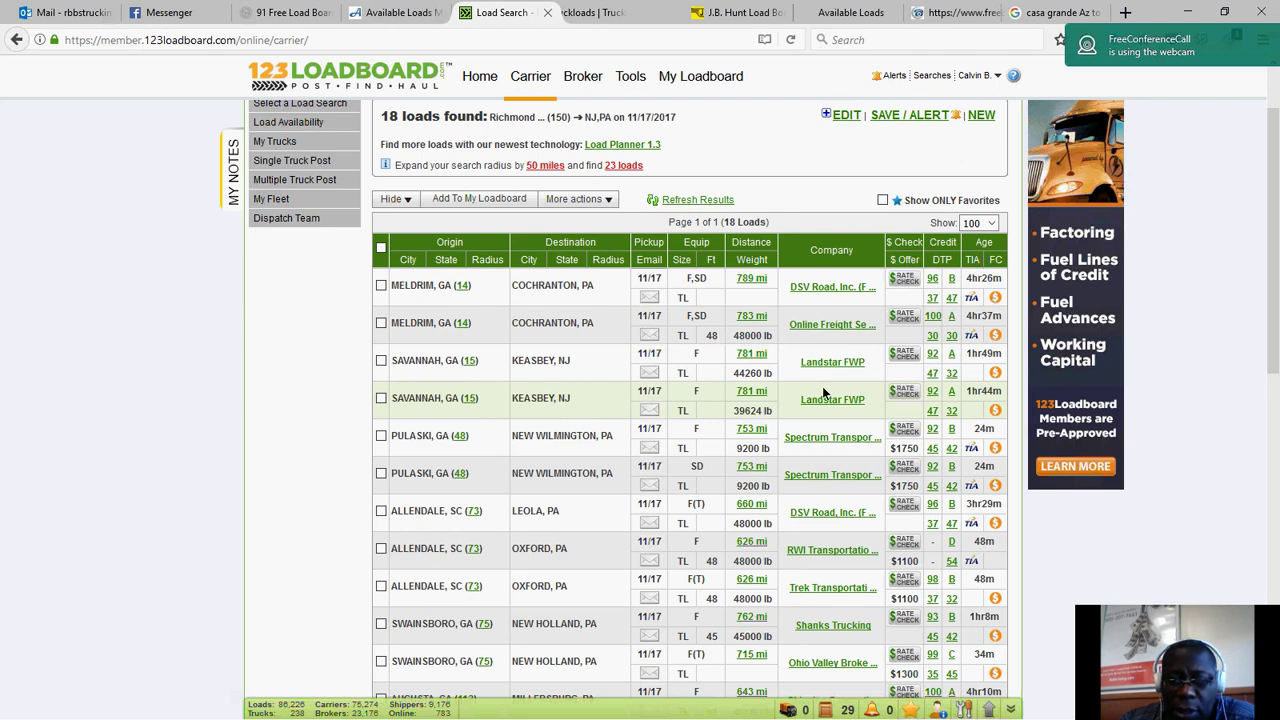
left_click(451, 362)
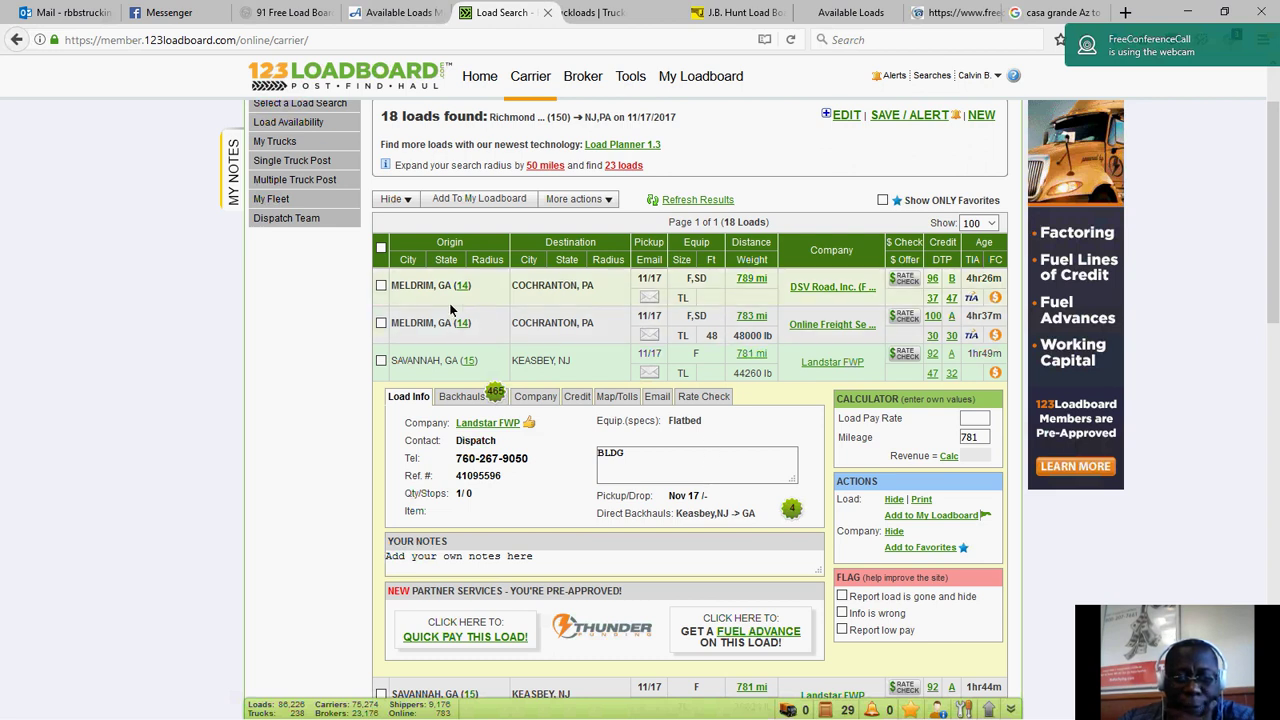
scroll(800, 295, "up", 2)
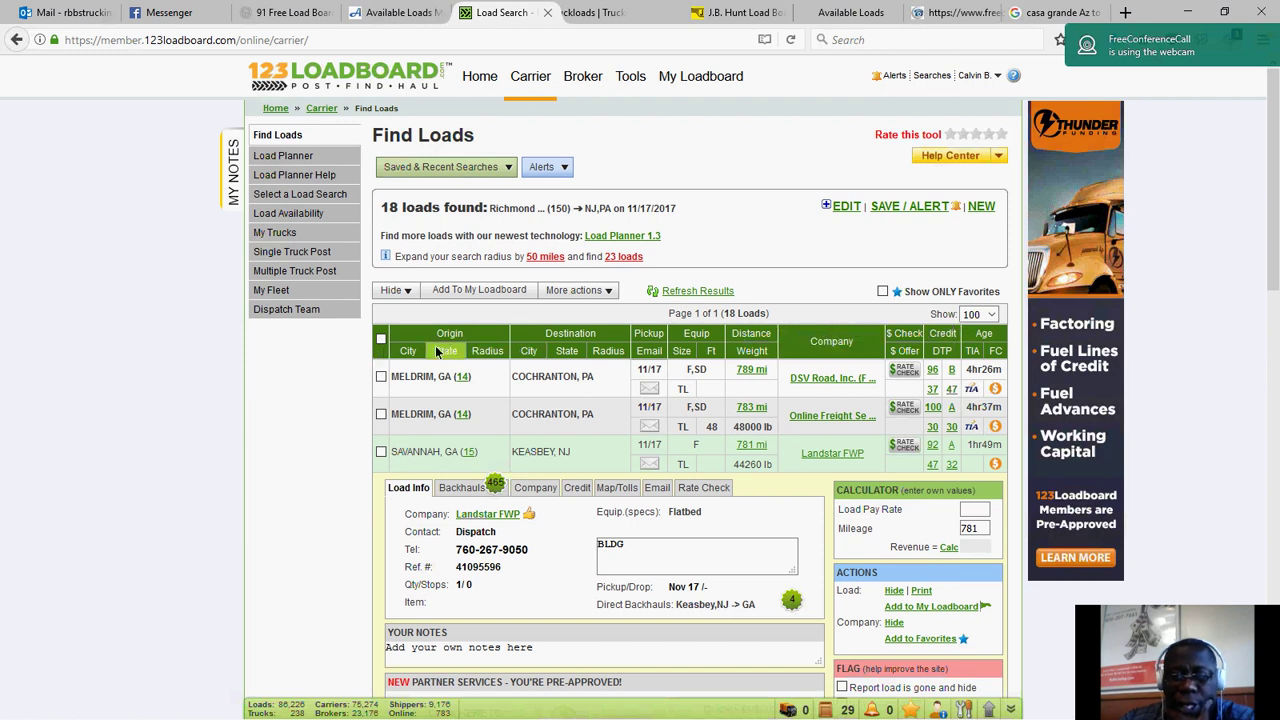
Sort the found loads by offered pay from highest to lowest and review the top offers.
left_click(904, 350)
left_click(904, 350)
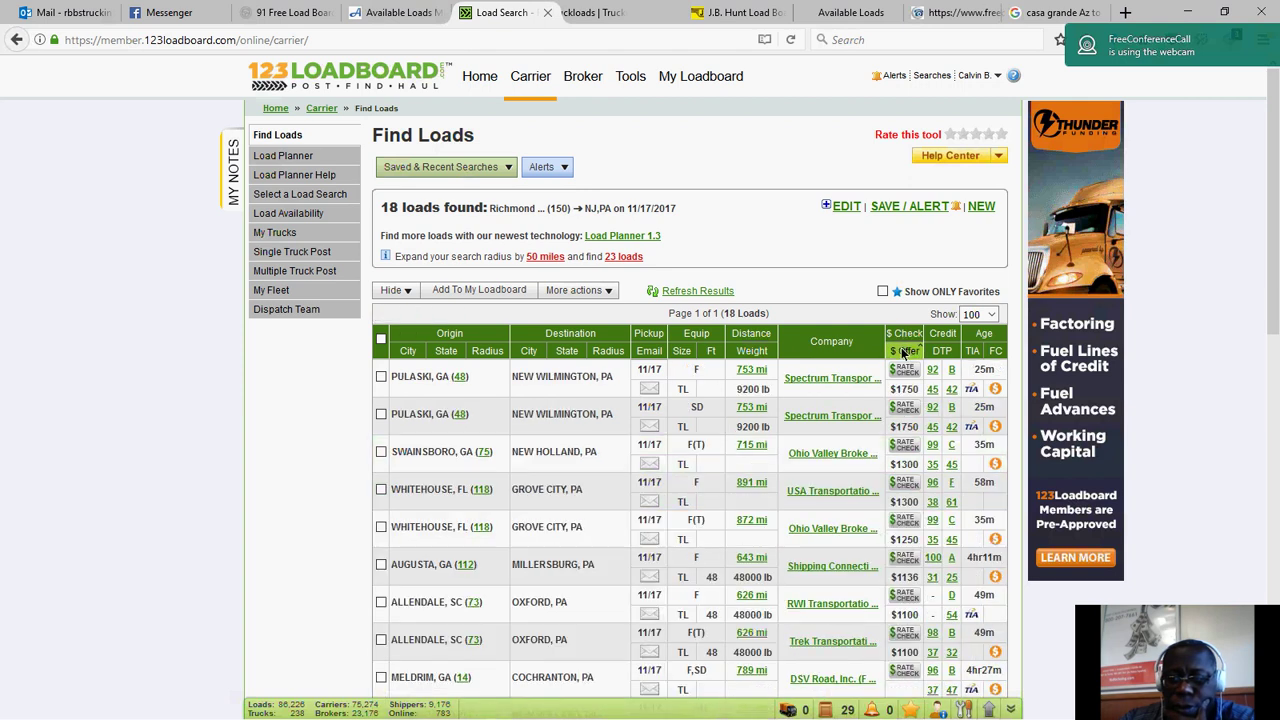
scroll(785, 389, "down", 2)
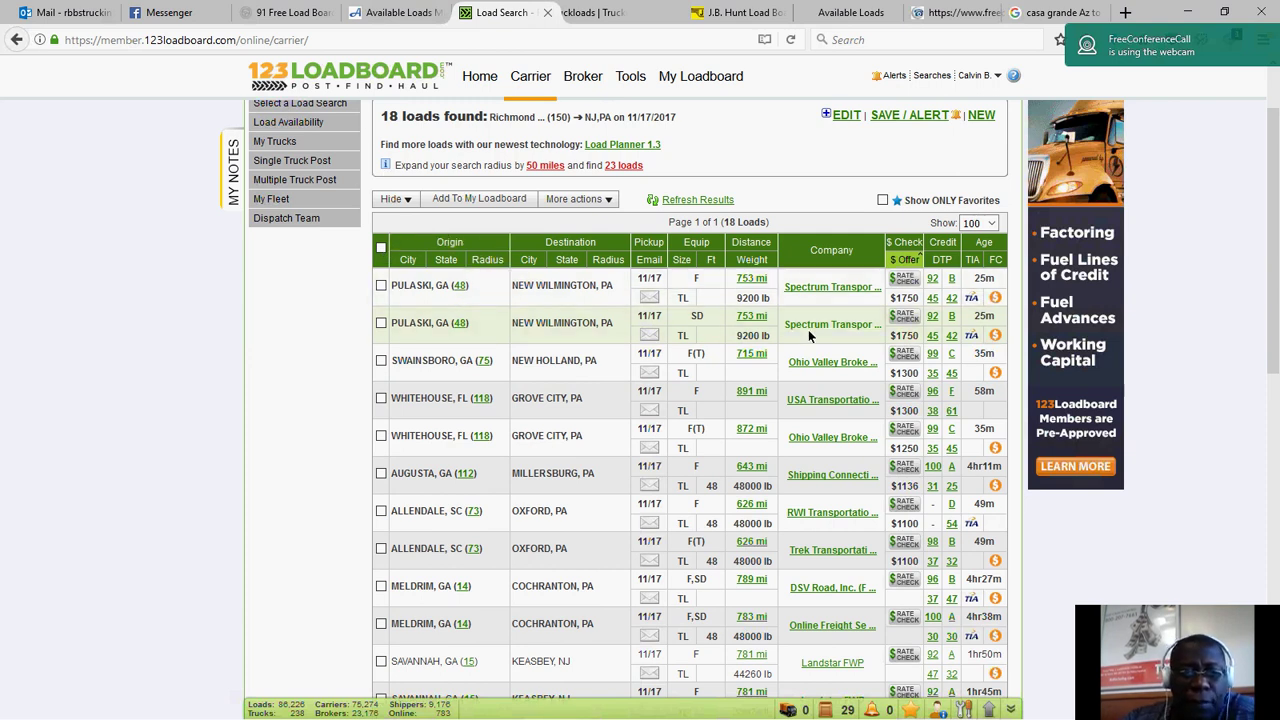
View the load details of the $1750 flatbed load from Pulaski, GA to New Wilmington, PA.
scroll(817, 324, "up", 2)
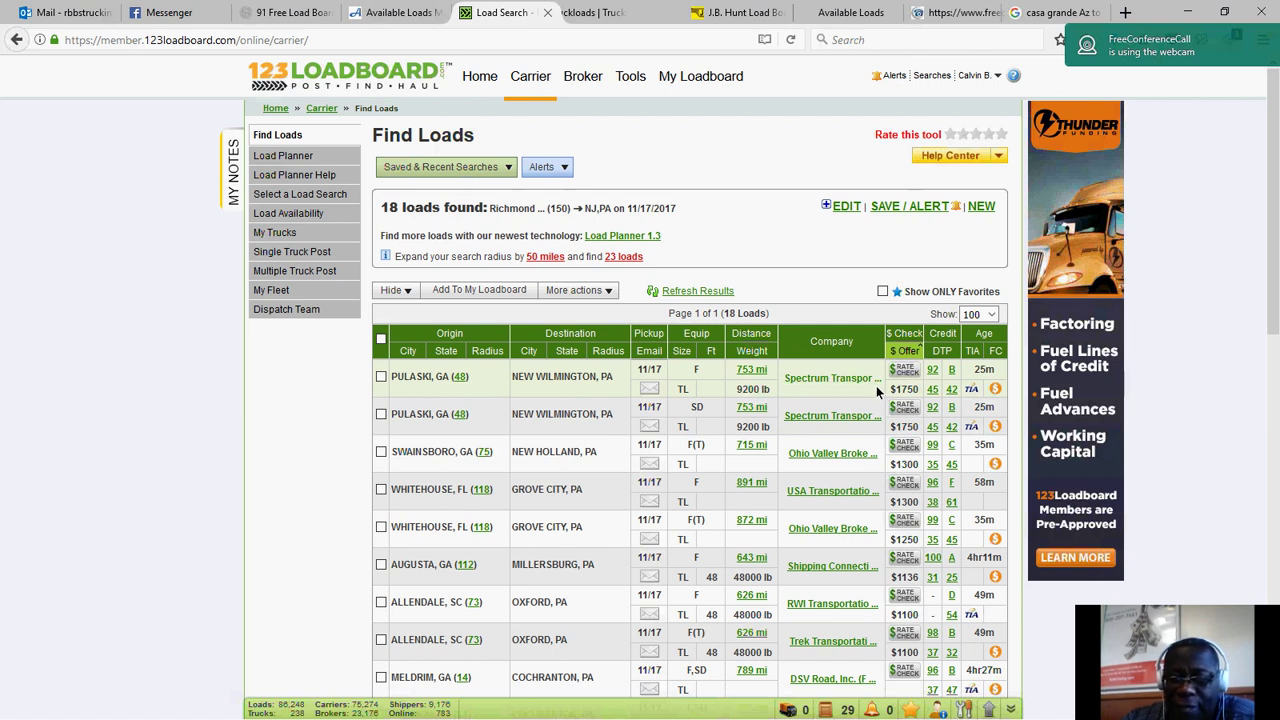
left_click(839, 386)
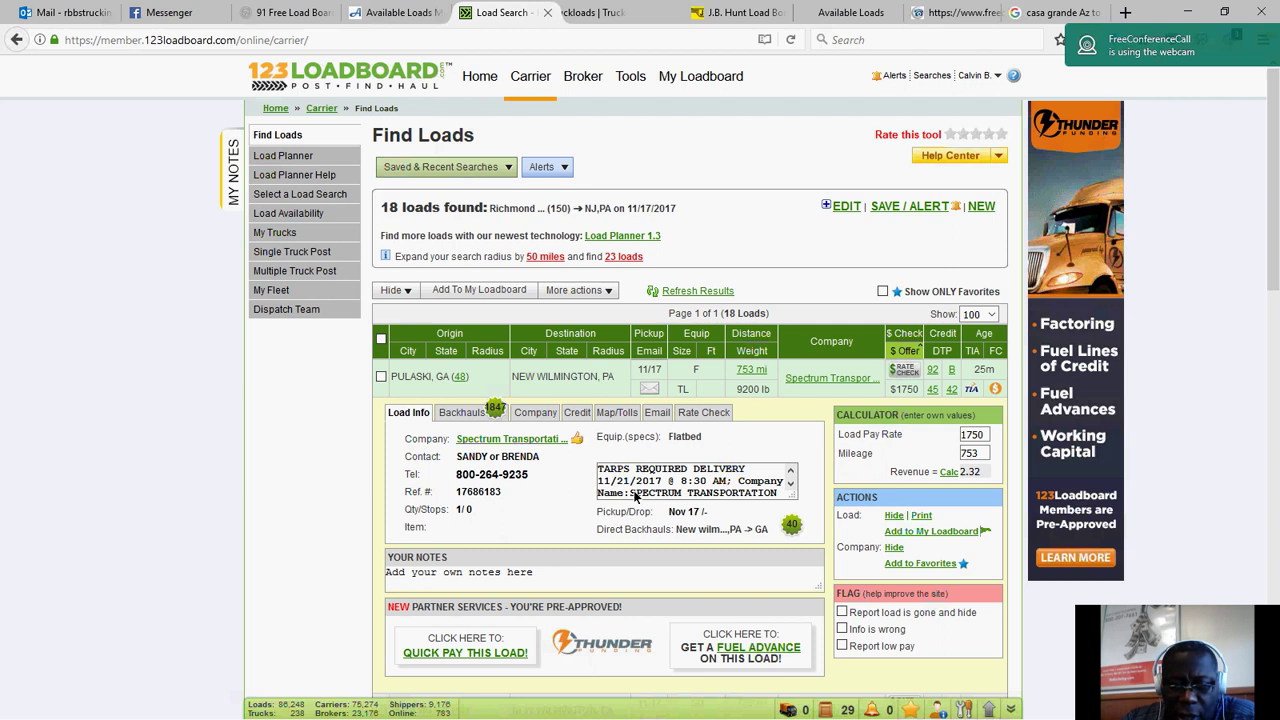
scroll(639, 482, "down", 1)
scroll(639, 481, "up", 1)
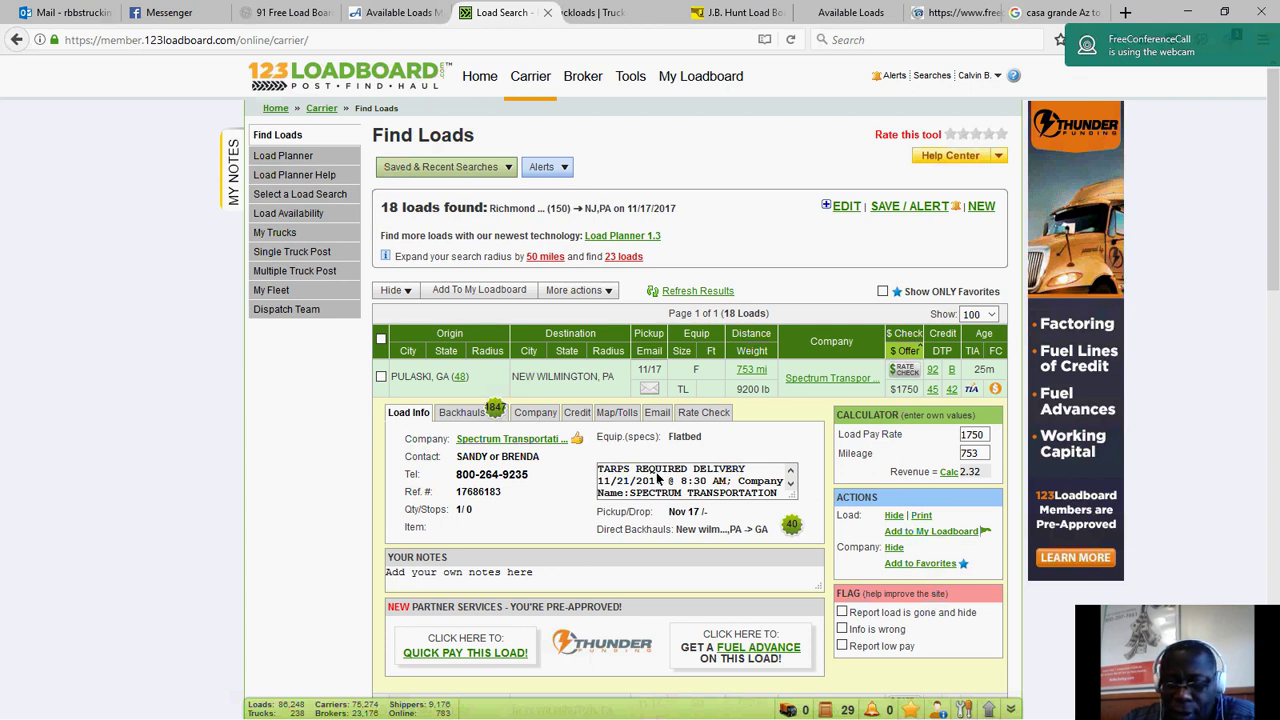
scroll(713, 488, "down", 1)
scroll(713, 488, "up", 1)
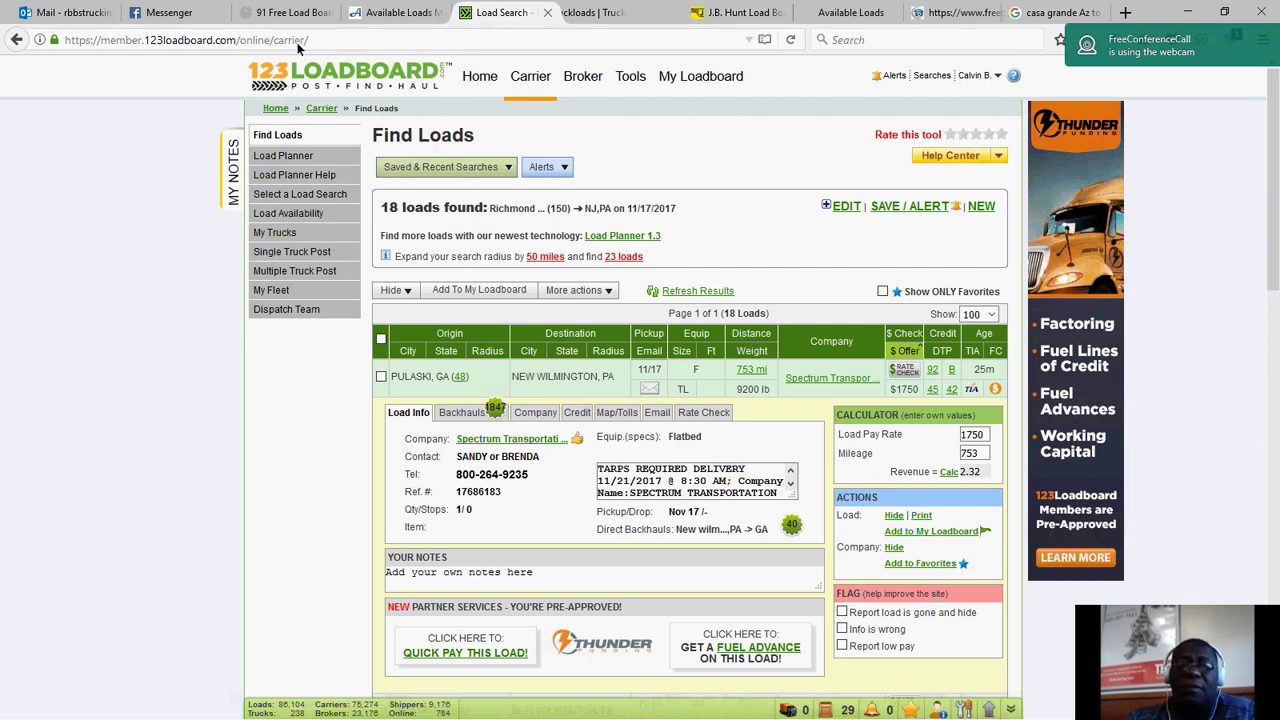
Return to the EquipMyFinance list of free load boards and look back through its earlier entries.
left_click(300, 13)
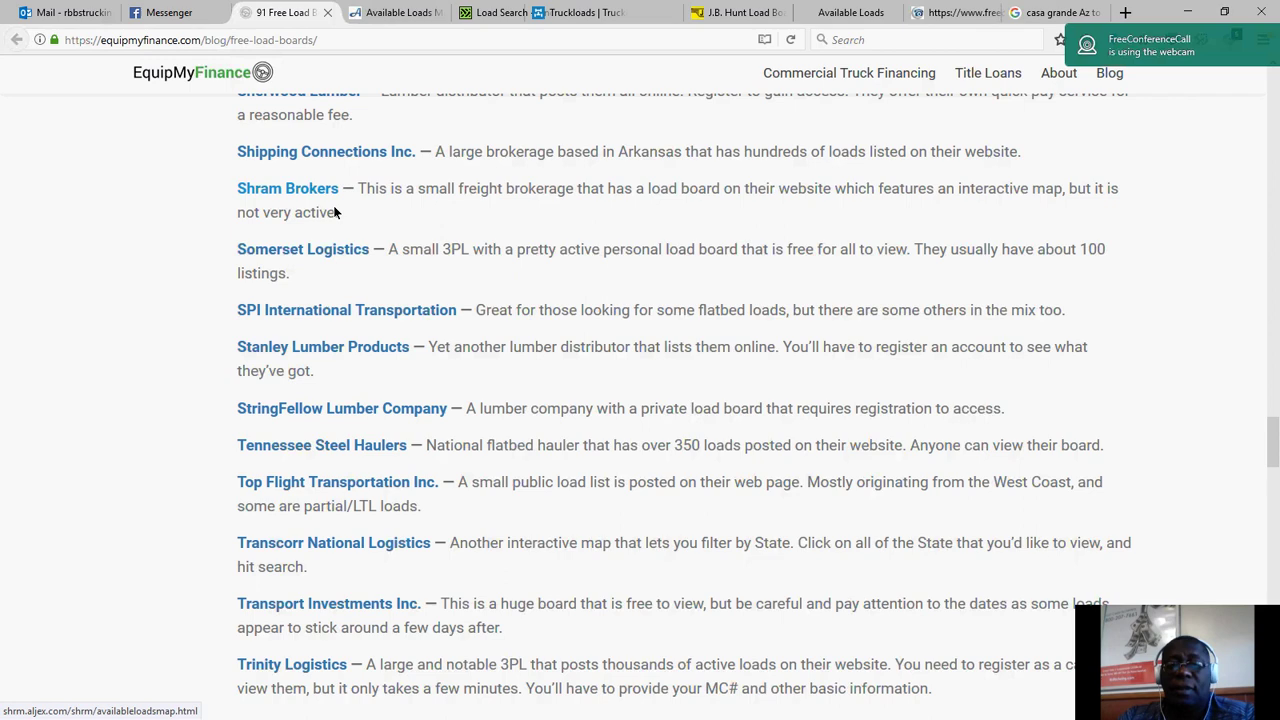
scroll(335, 212, "up", 1)
scroll(335, 212, "up", 8)
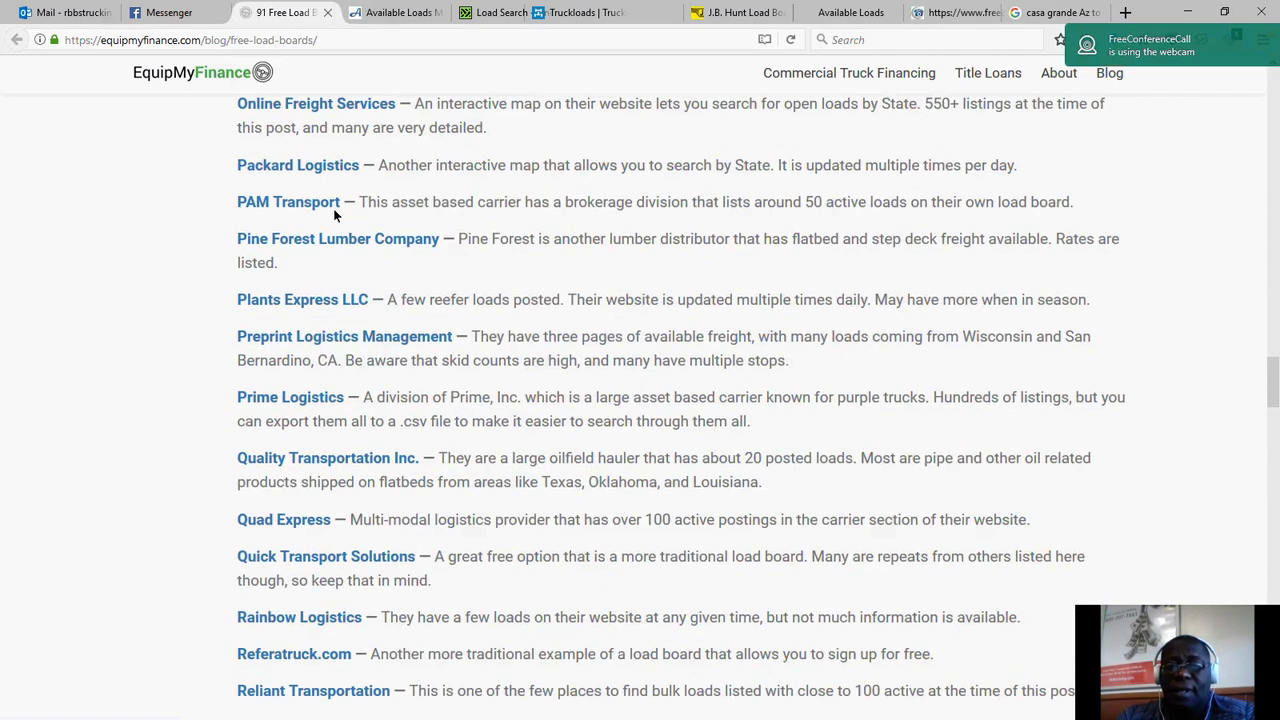
scroll(335, 214, "up", 1)
scroll(336, 205, "up", 15)
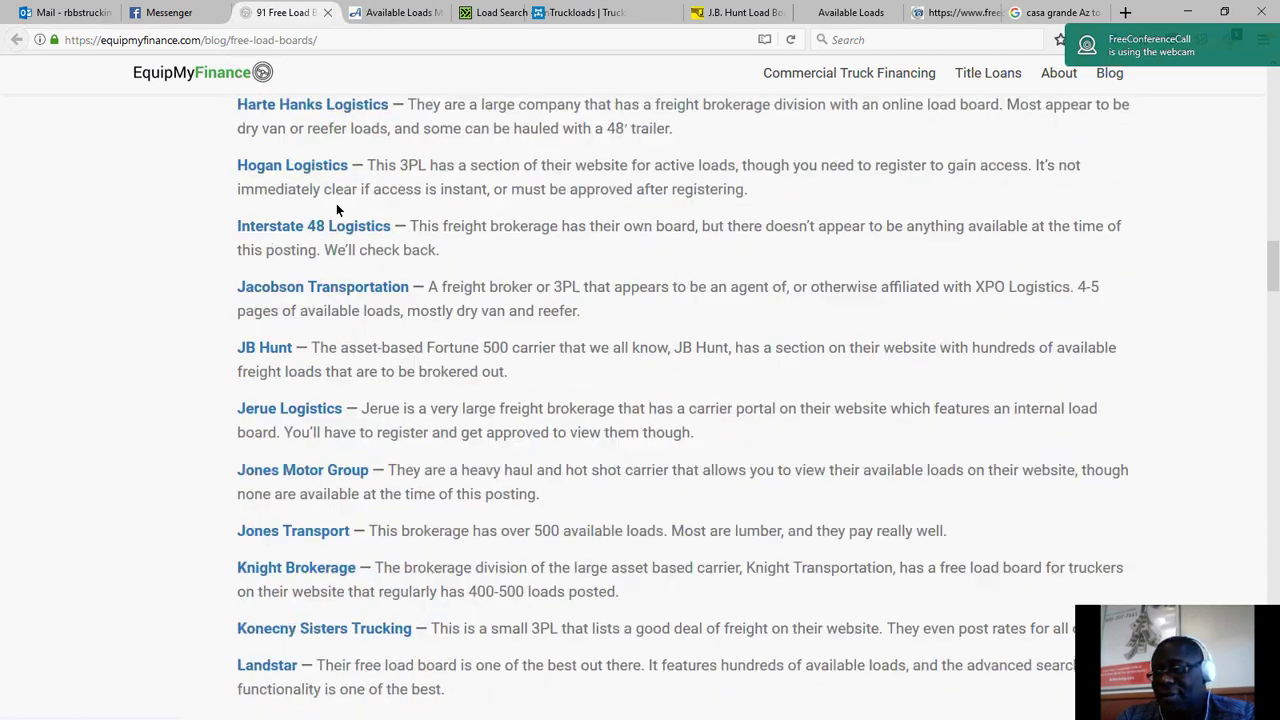
scroll(336, 208, "up", 2)
scroll(336, 208, "up", 5)
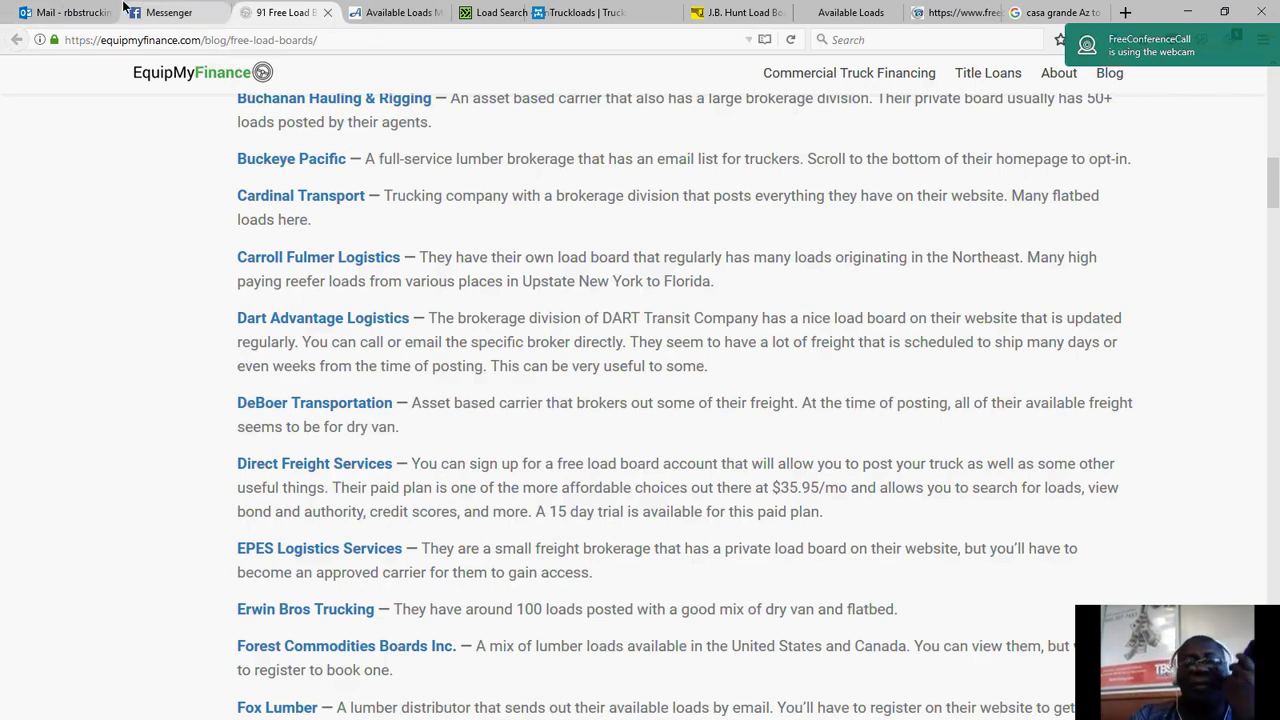
Check the Shram Logistics Solutions available loads map and return to the Pulaski load details on 123Loadboard.
left_click(400, 12)
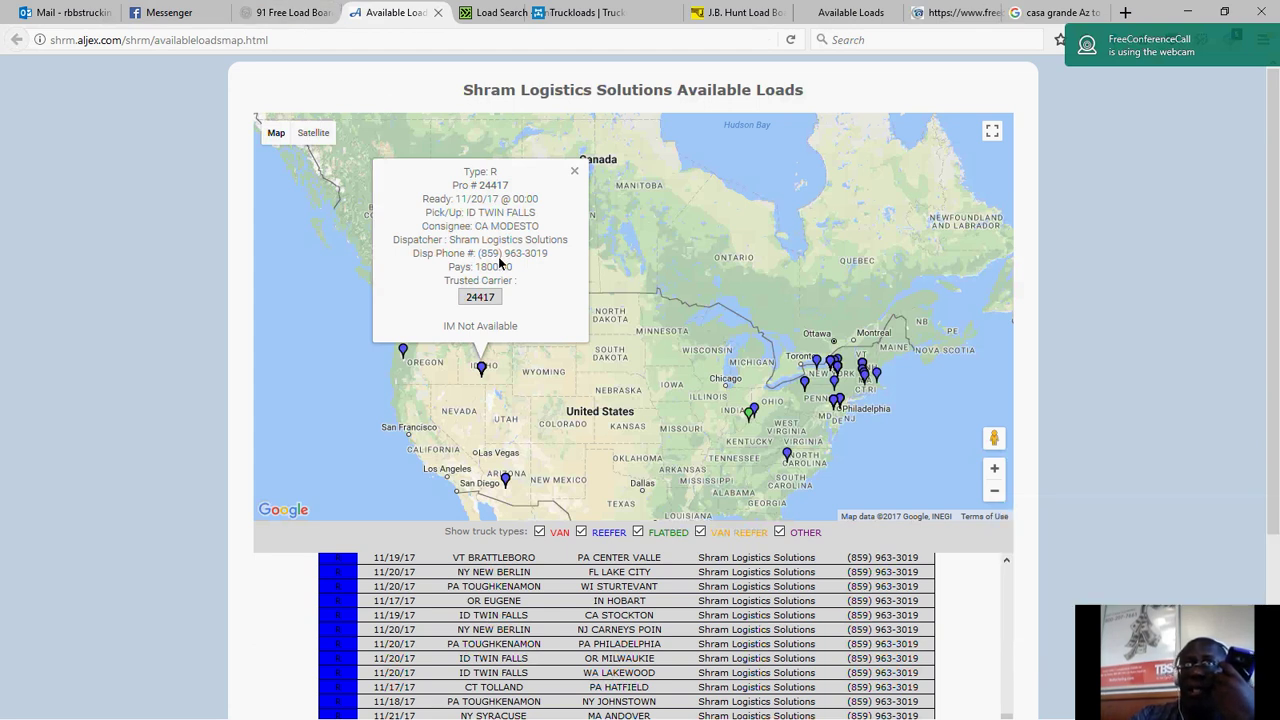
left_click(505, 13)
mouse_move(530, 76)
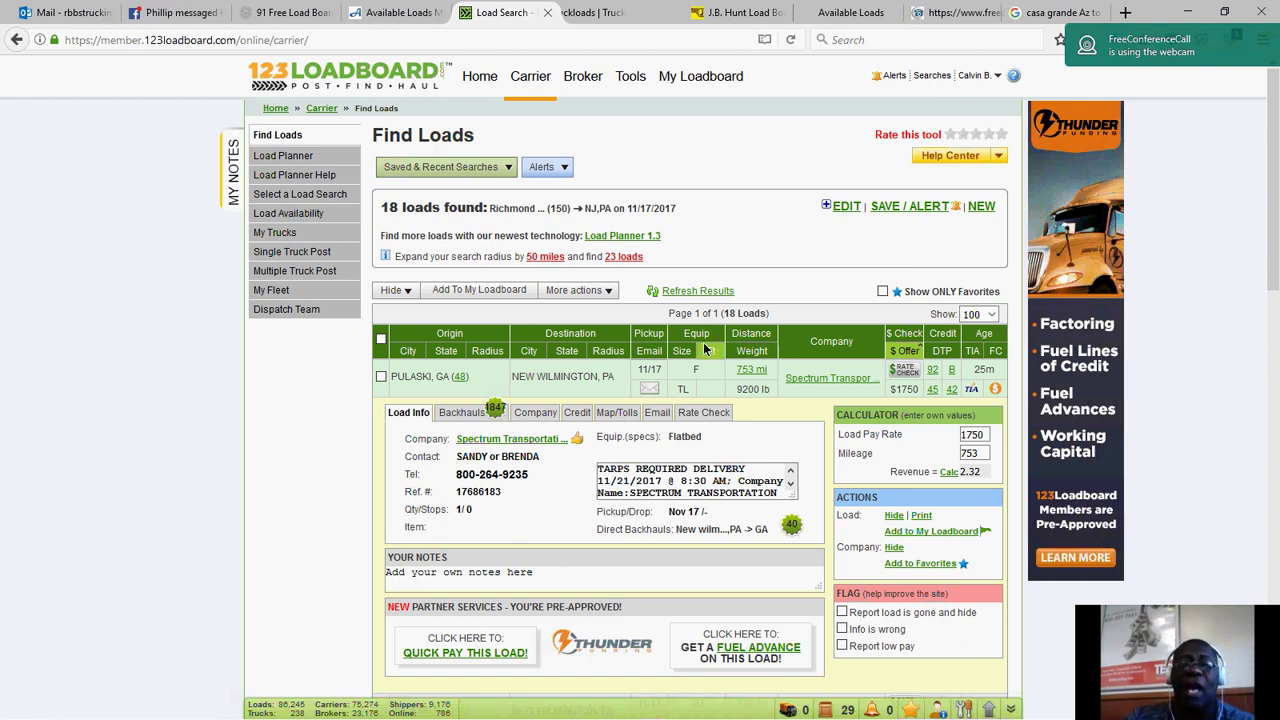
scroll(812, 522, "down", 1)
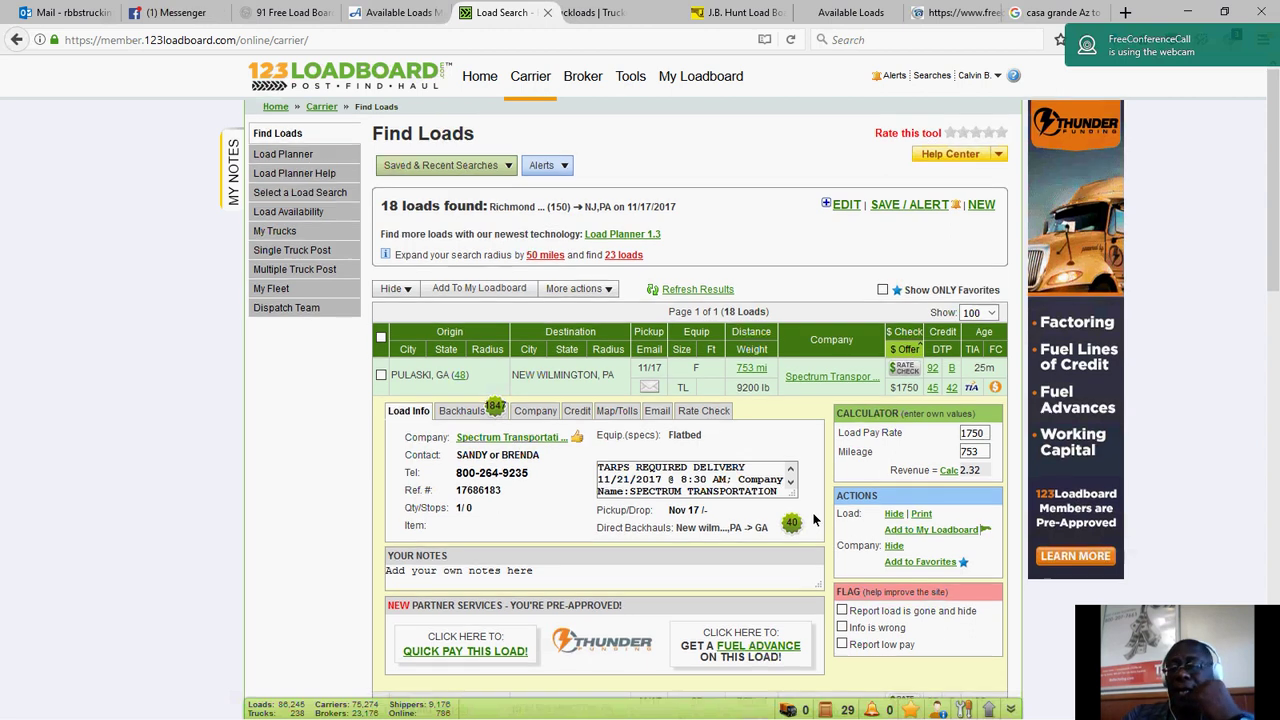
scroll(812, 520, "up", 1)
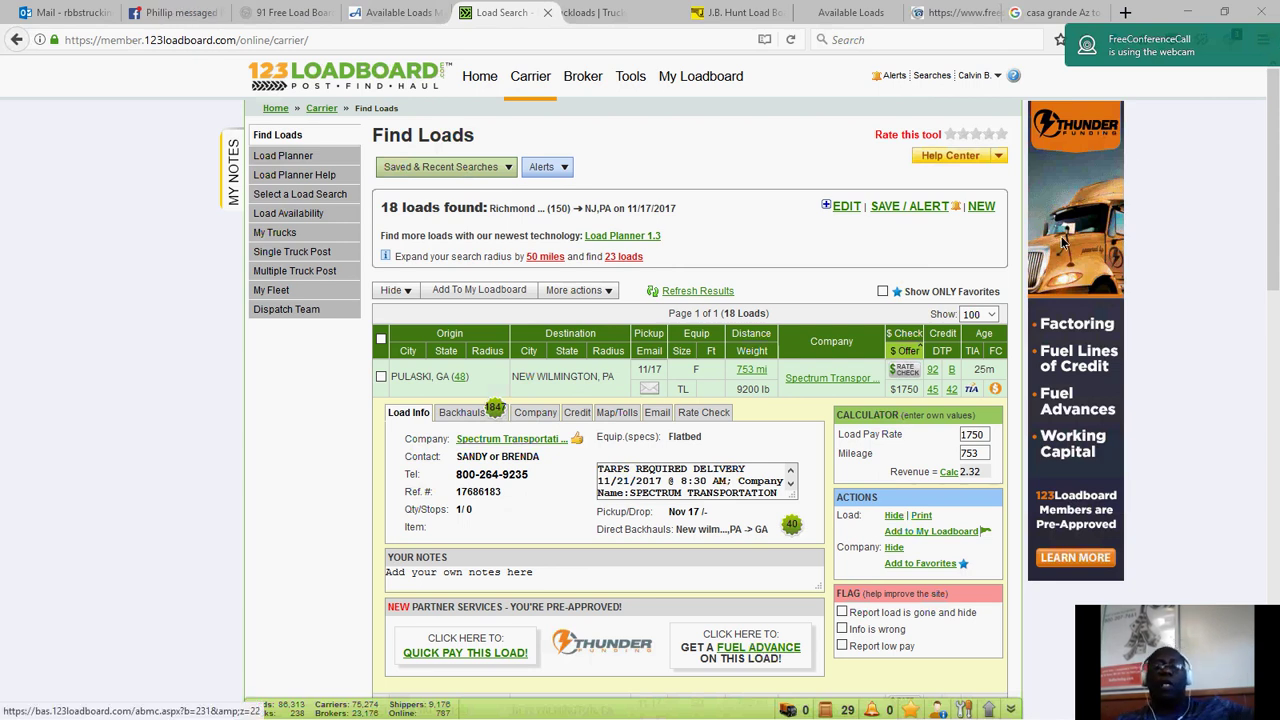
Revisit the free load boards article and view the load table below the Shram Logistics Solutions map.
left_click(290, 13)
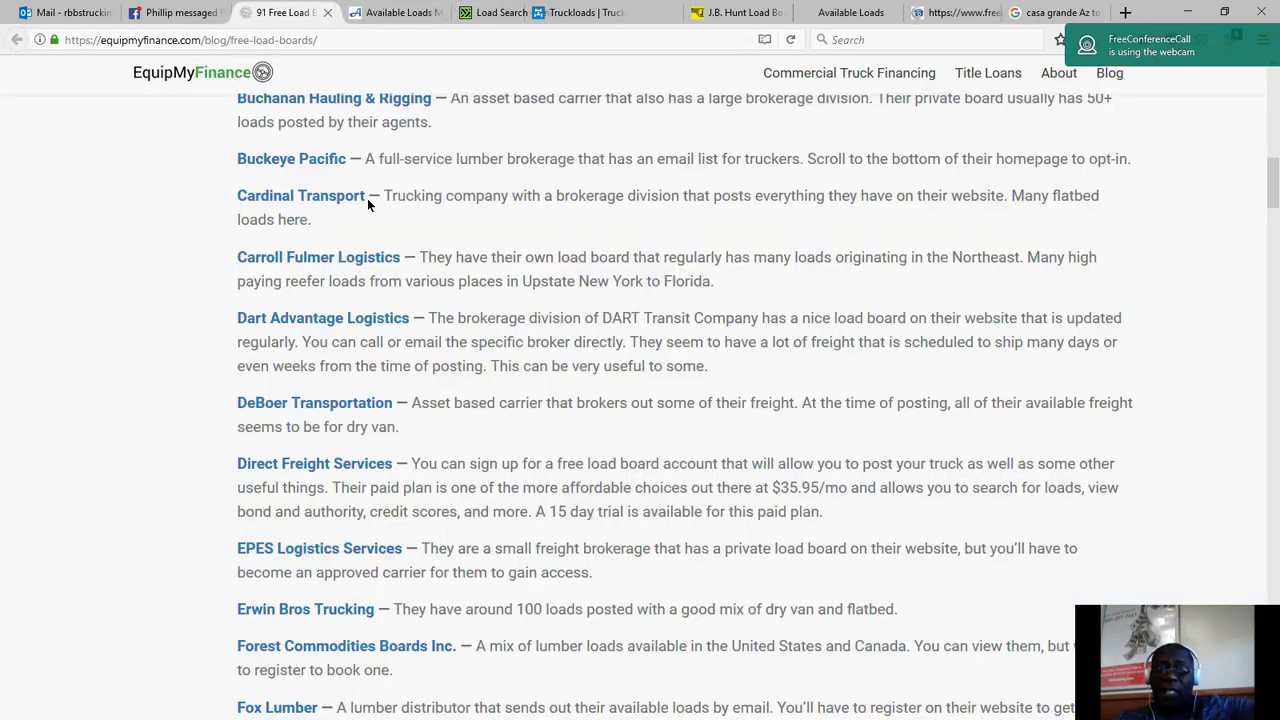
left_click(392, 12)
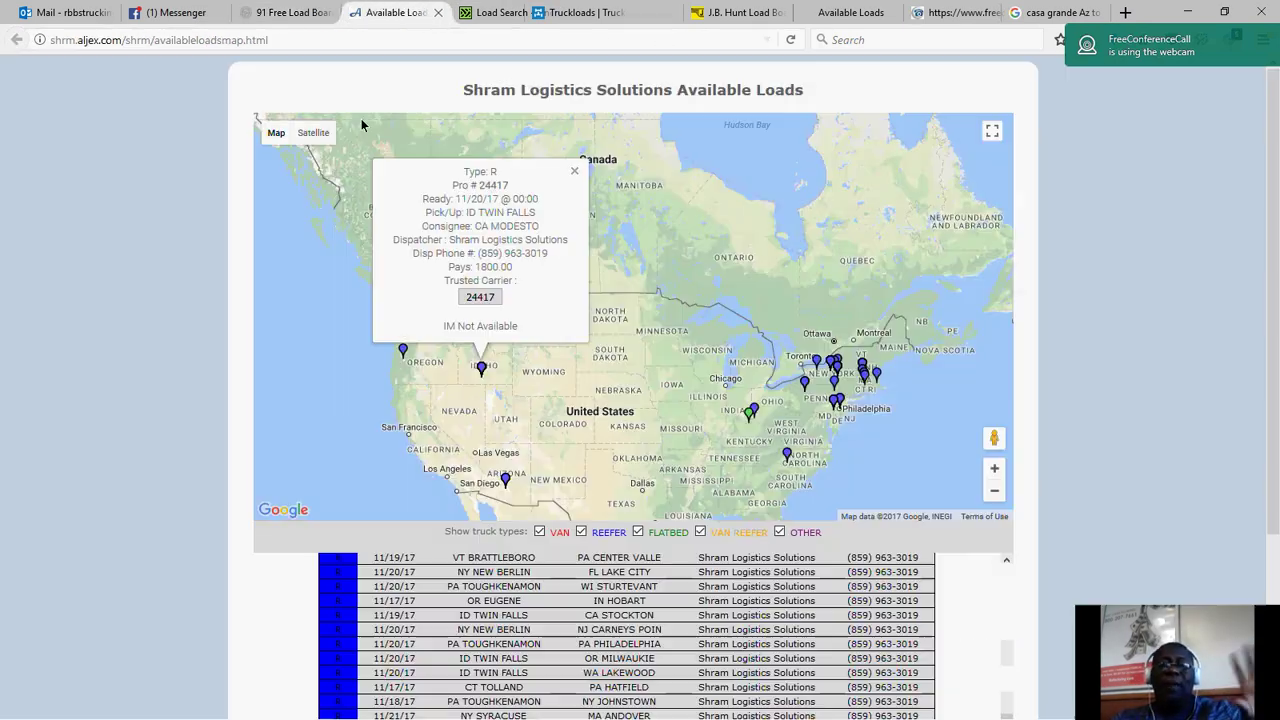
scroll(385, 388, "down", 3)
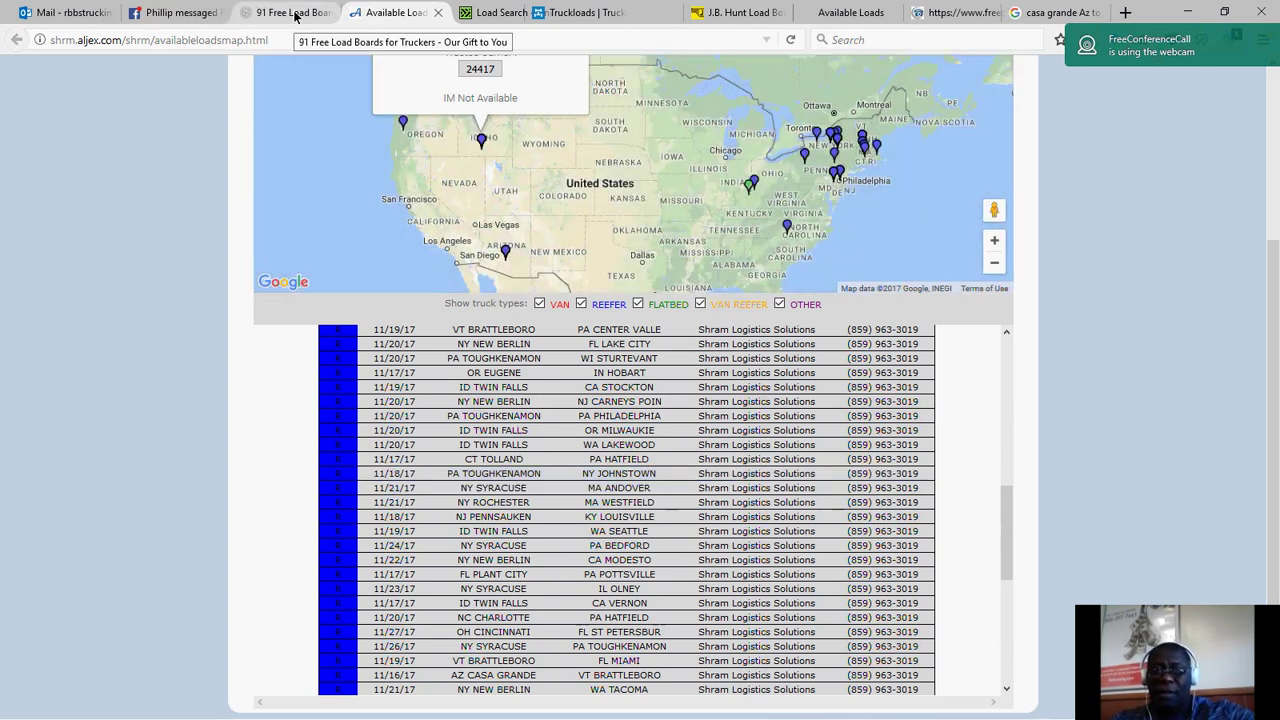
Switch to Messenger and read through the newer messages in RBBS CHAT GROUP.
left_click(176, 14)
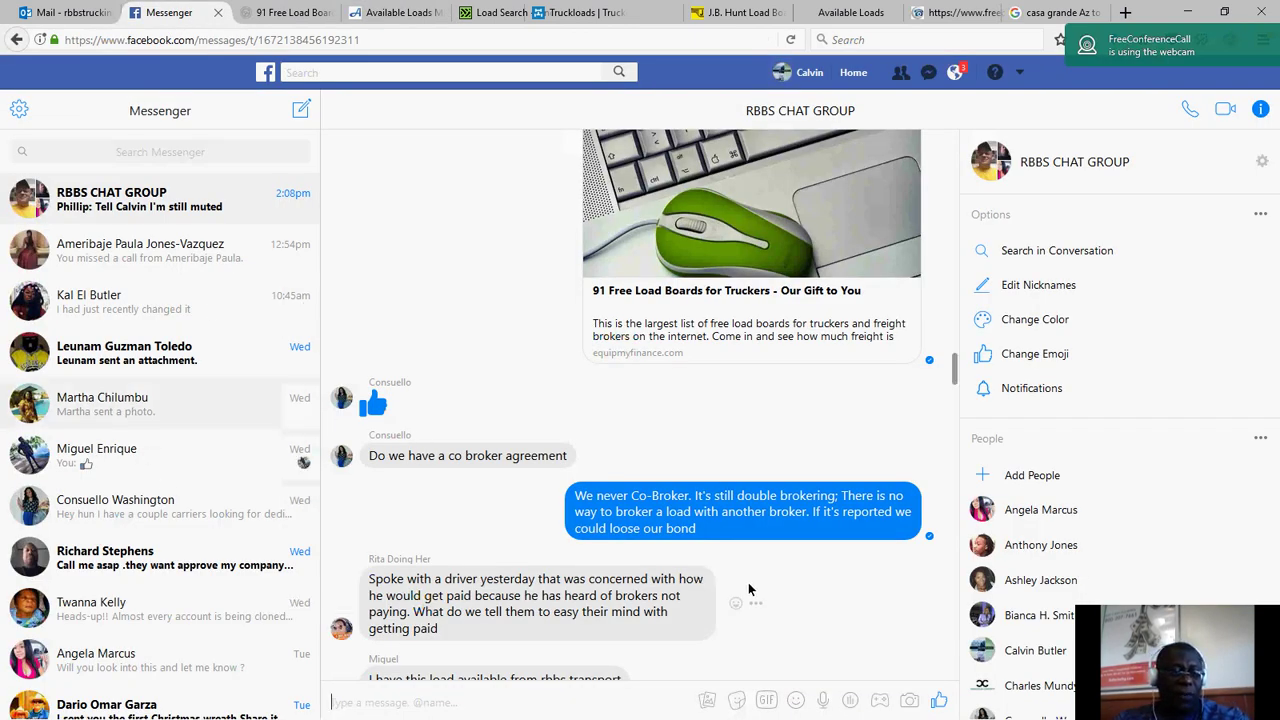
scroll(481, 507, "down", 8)
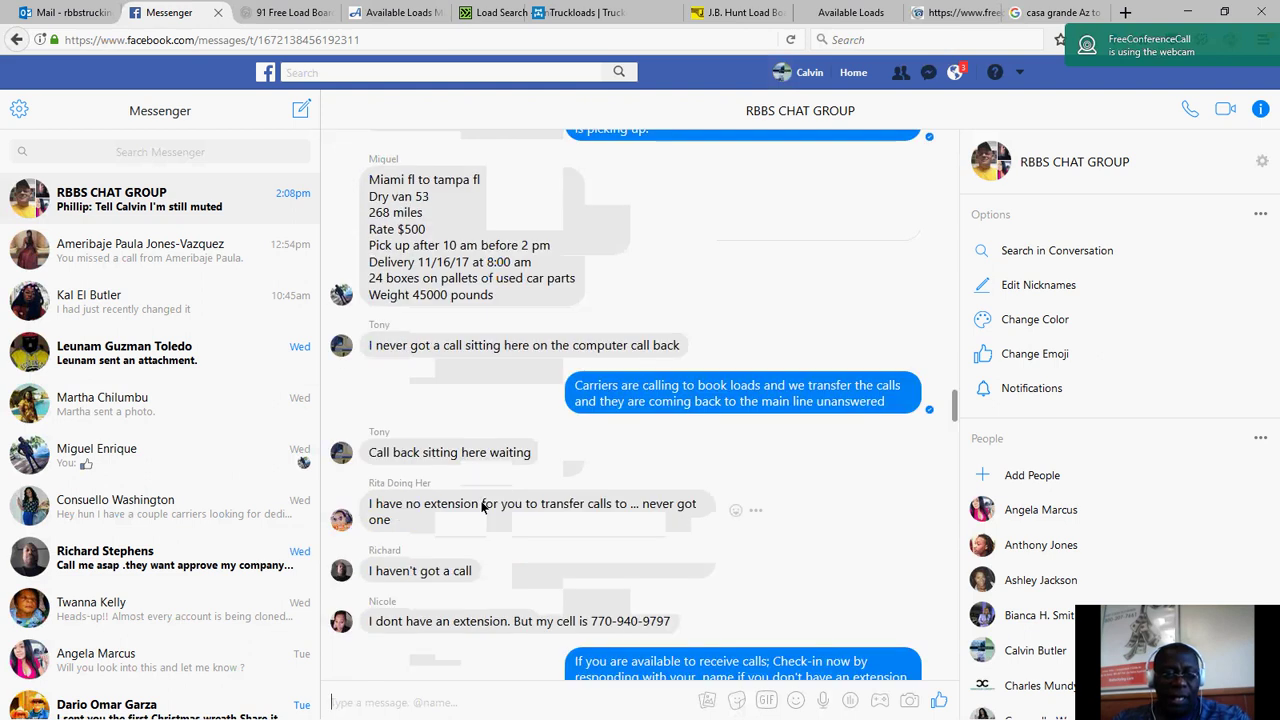
scroll(481, 507, "down", 5)
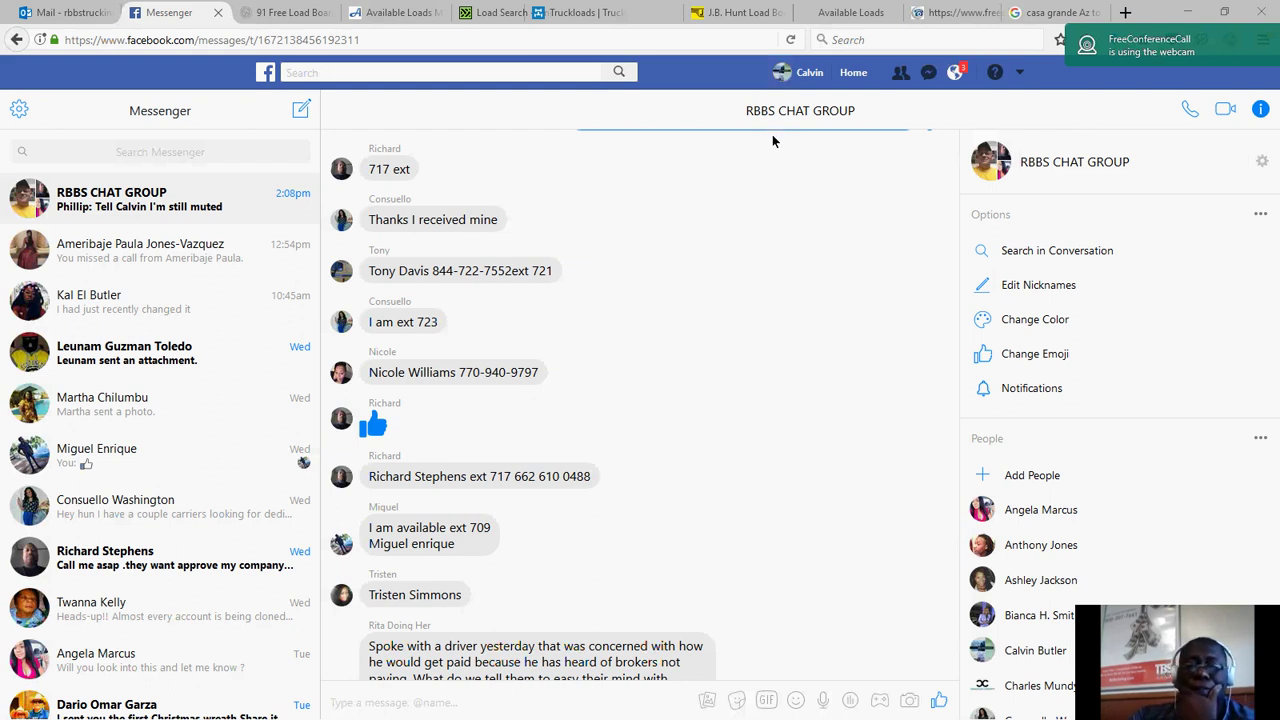
Switch back to the 123Loadboard search results and review the details of the Pulaski, GA to New Wilmington, PA load.
left_click(497, 12)
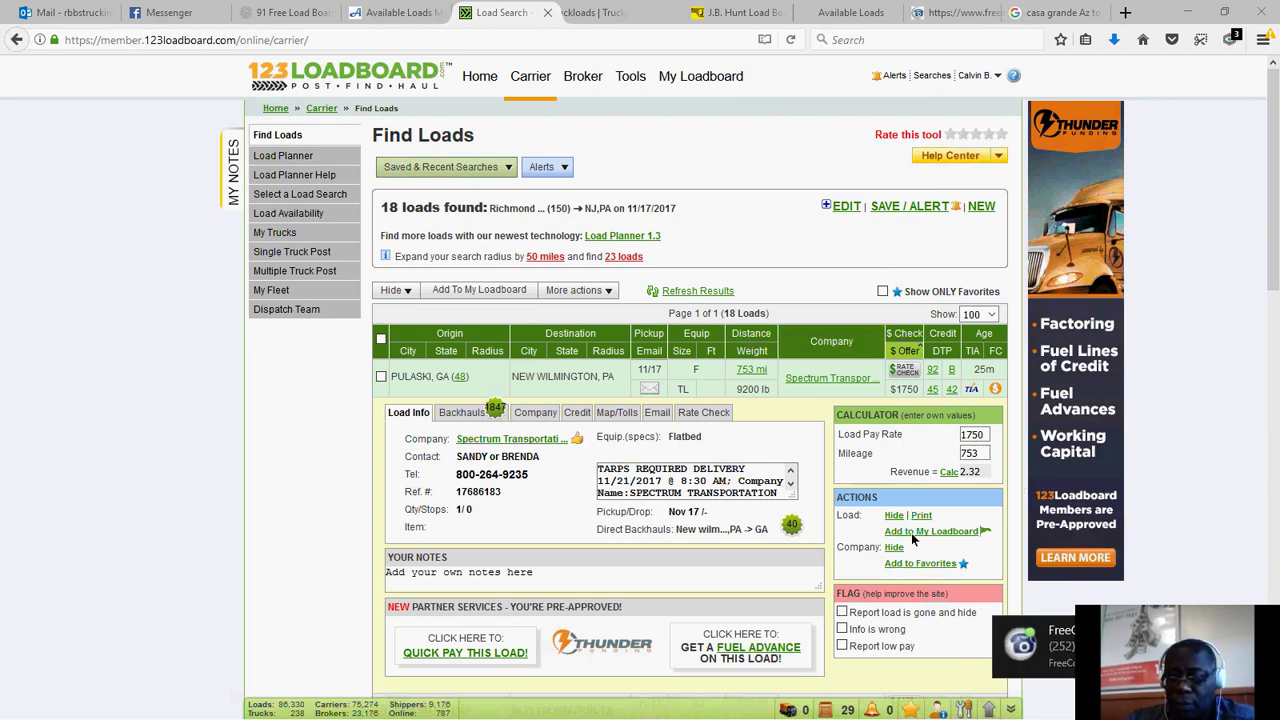
left_click(950, 156)
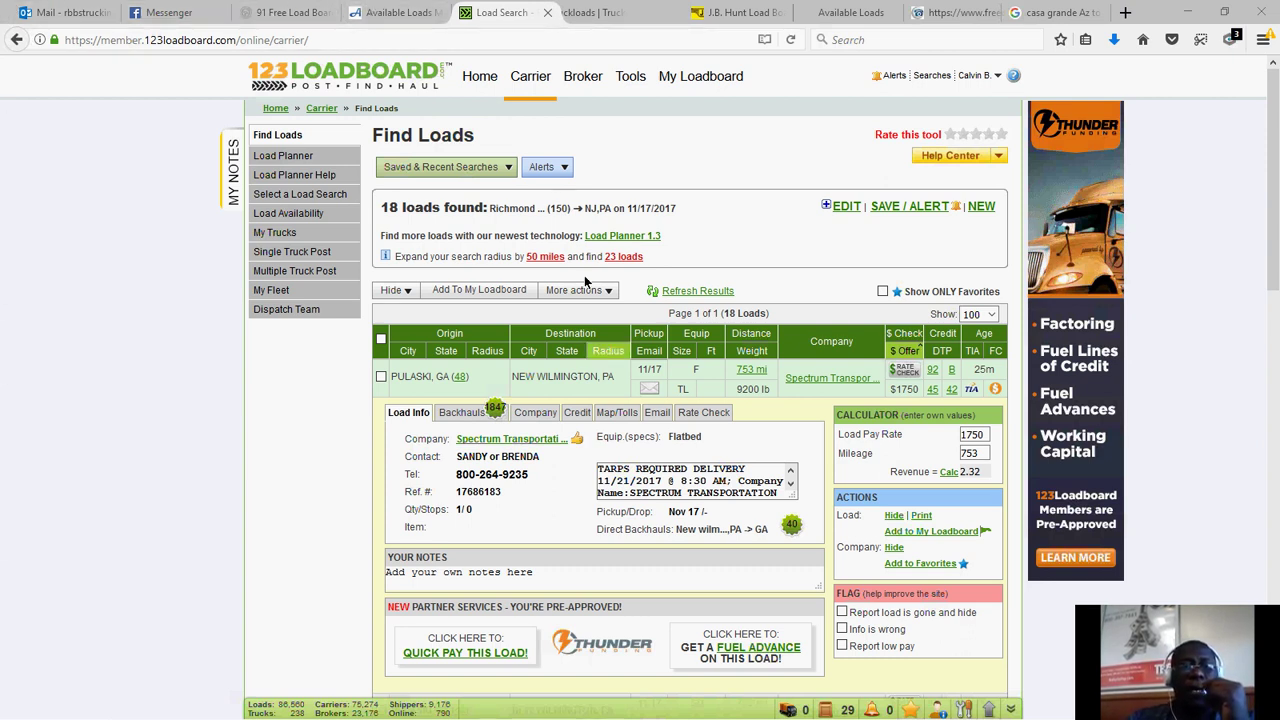
scroll(648, 460, "down", 3)
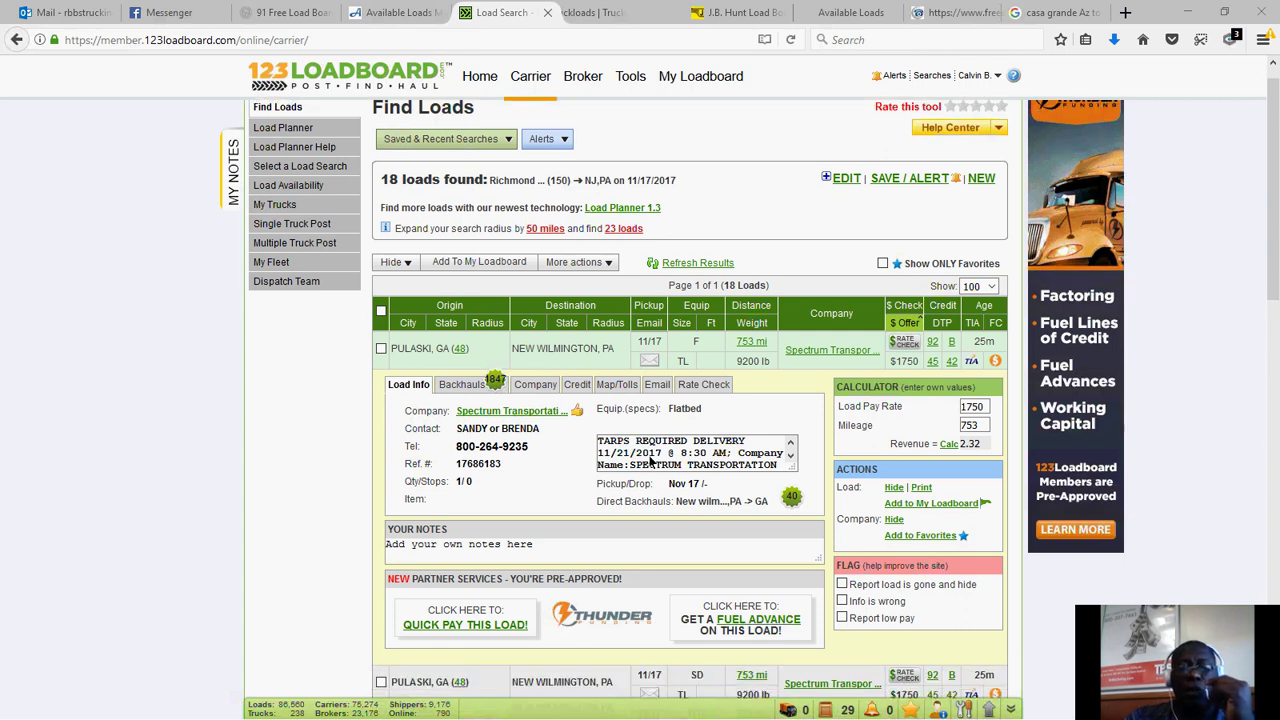
scroll(650, 456, "up", 3)
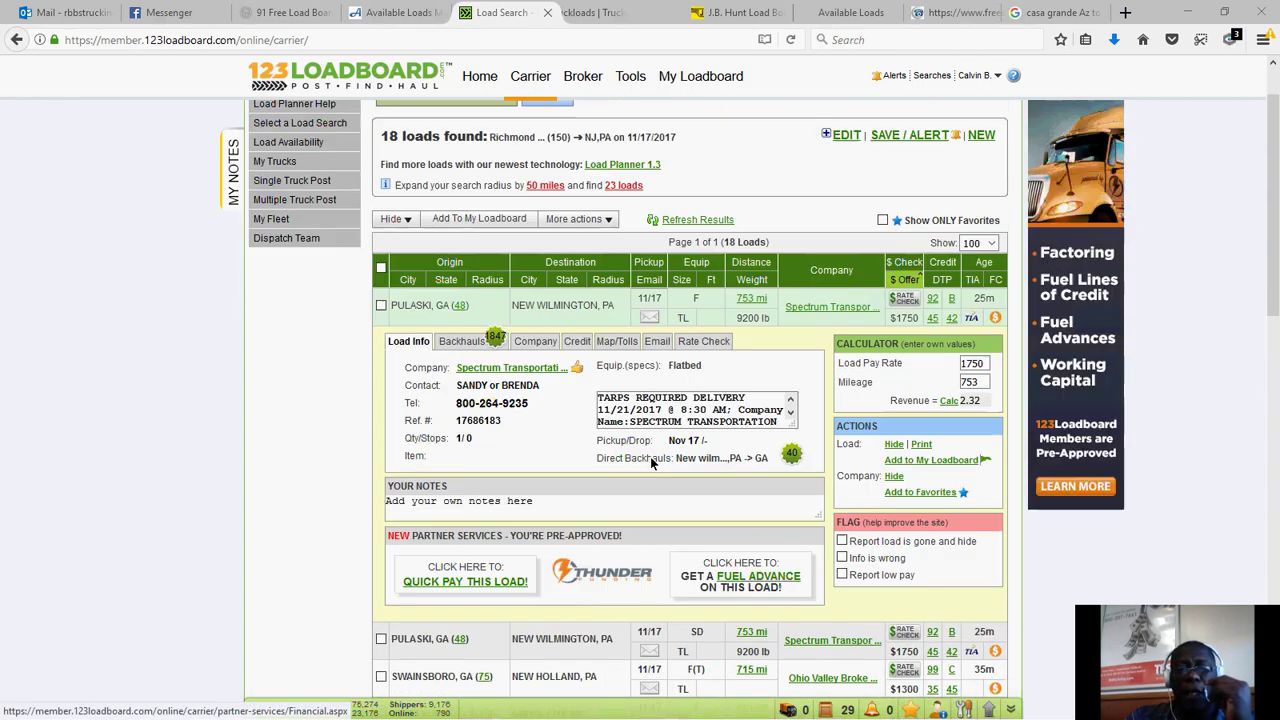
scroll(593, 305, "down", 3)
scroll(593, 310, "up", 5)
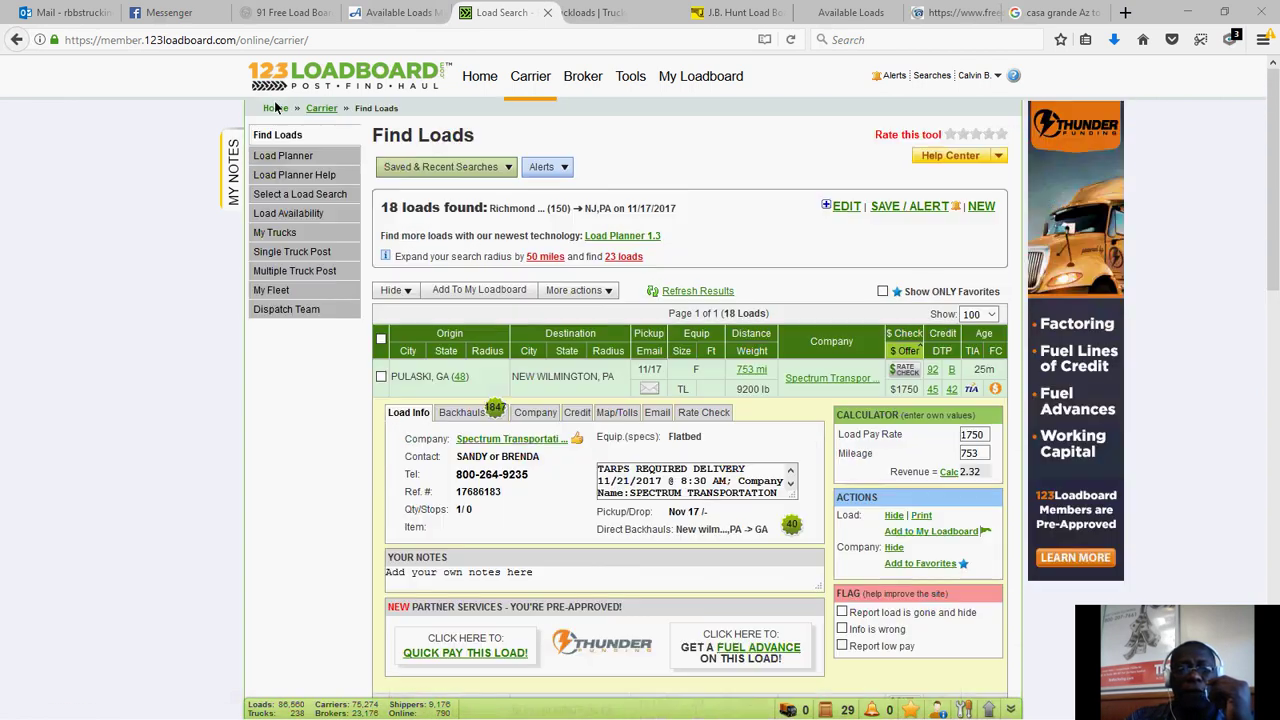
Open the Truck Locator from the 123Loadboard home page and look through the posted flatbed loads.
left_click(277, 115)
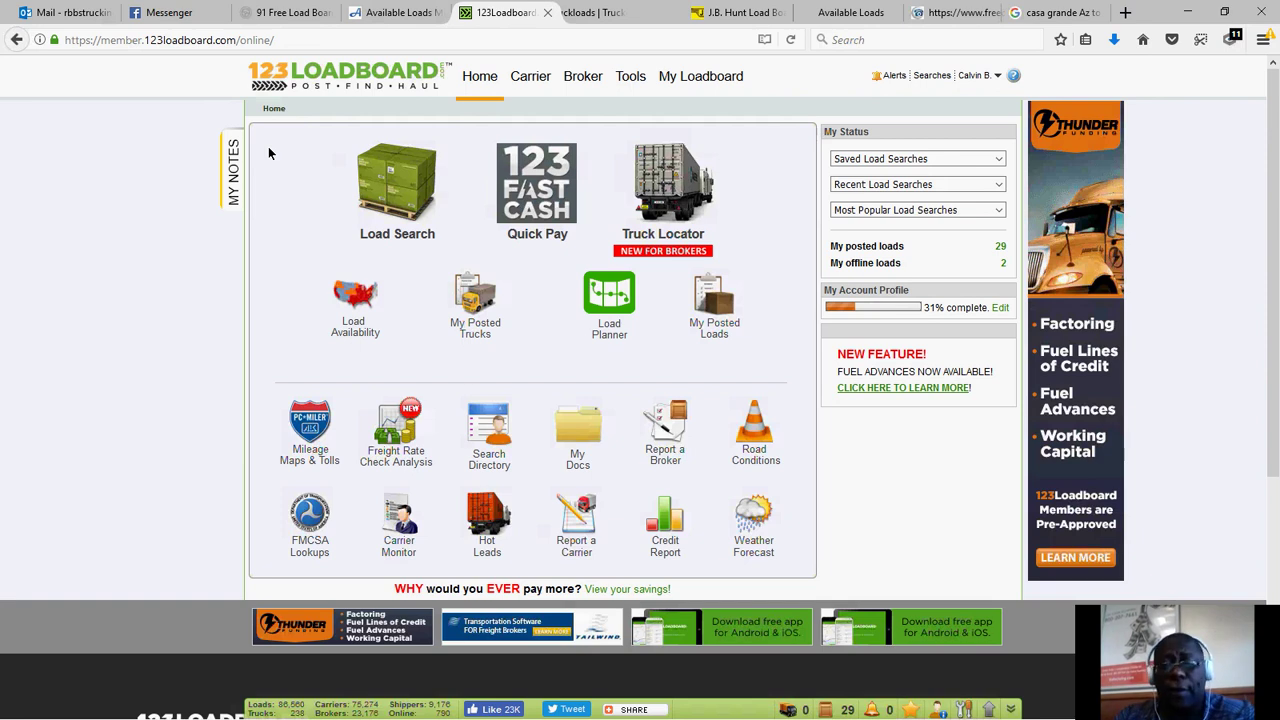
left_click(667, 195)
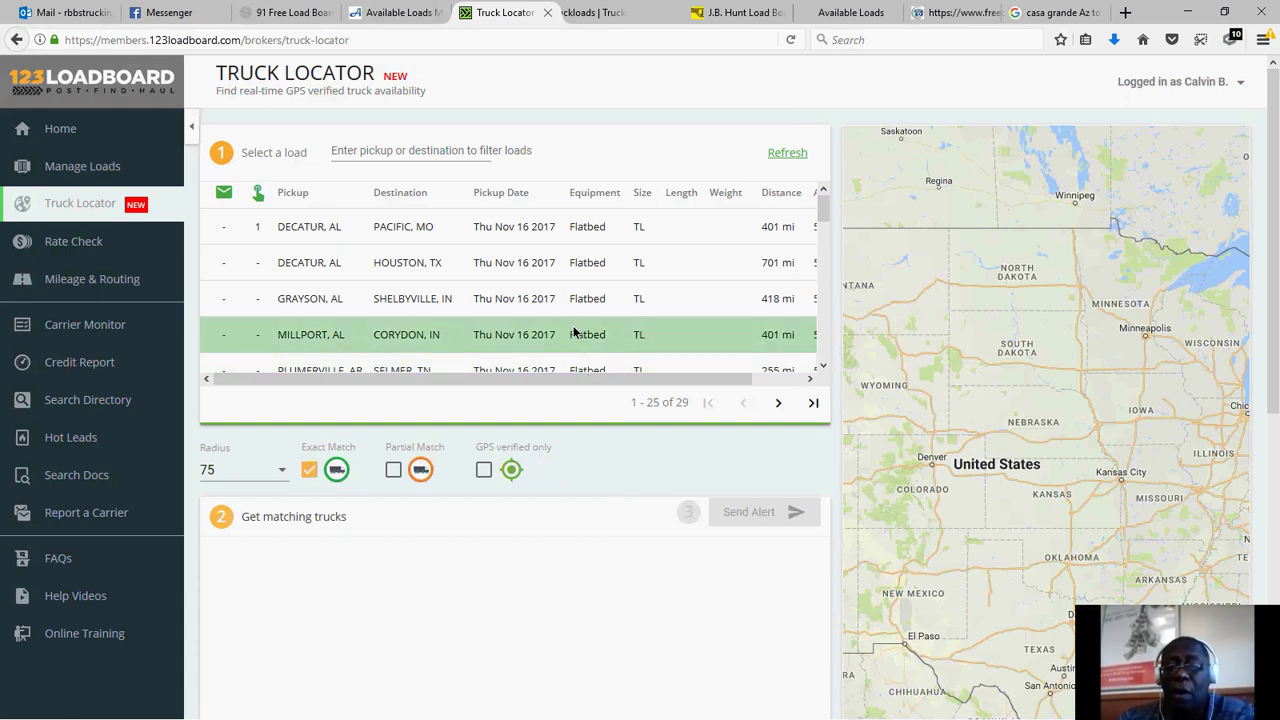
scroll(519, 240, "down", 1)
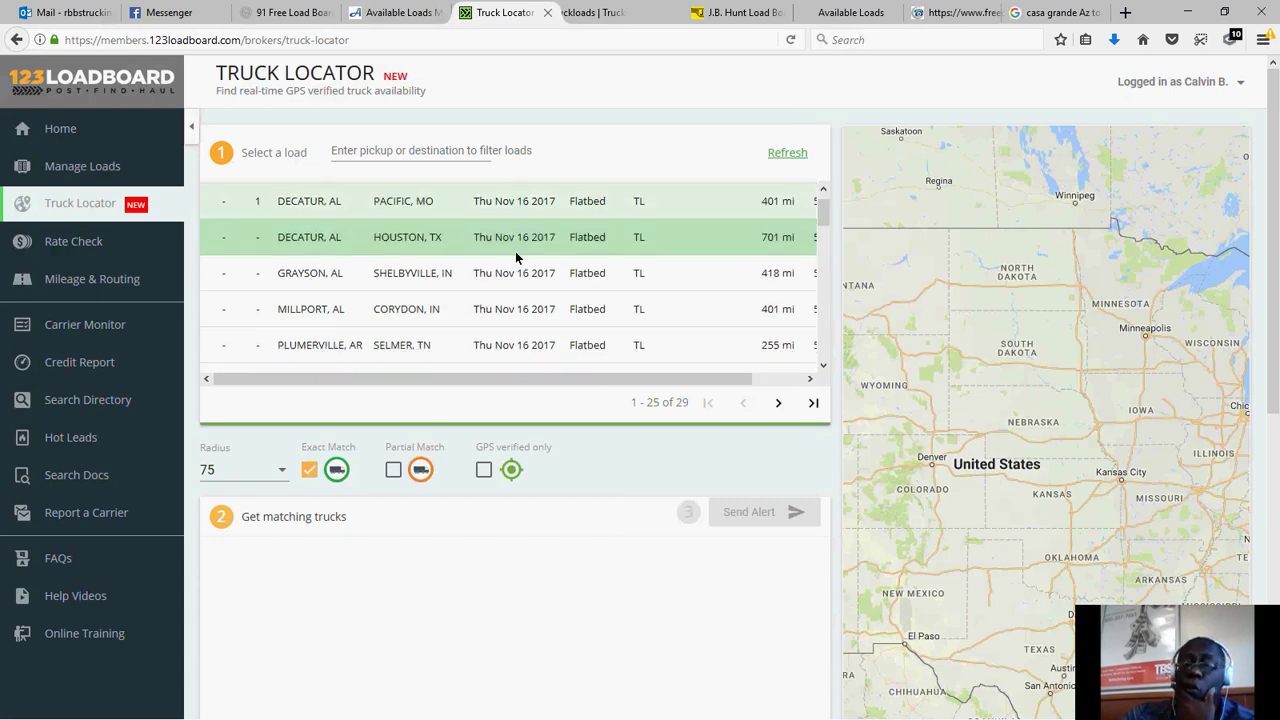
scroll(516, 256, "down", 3)
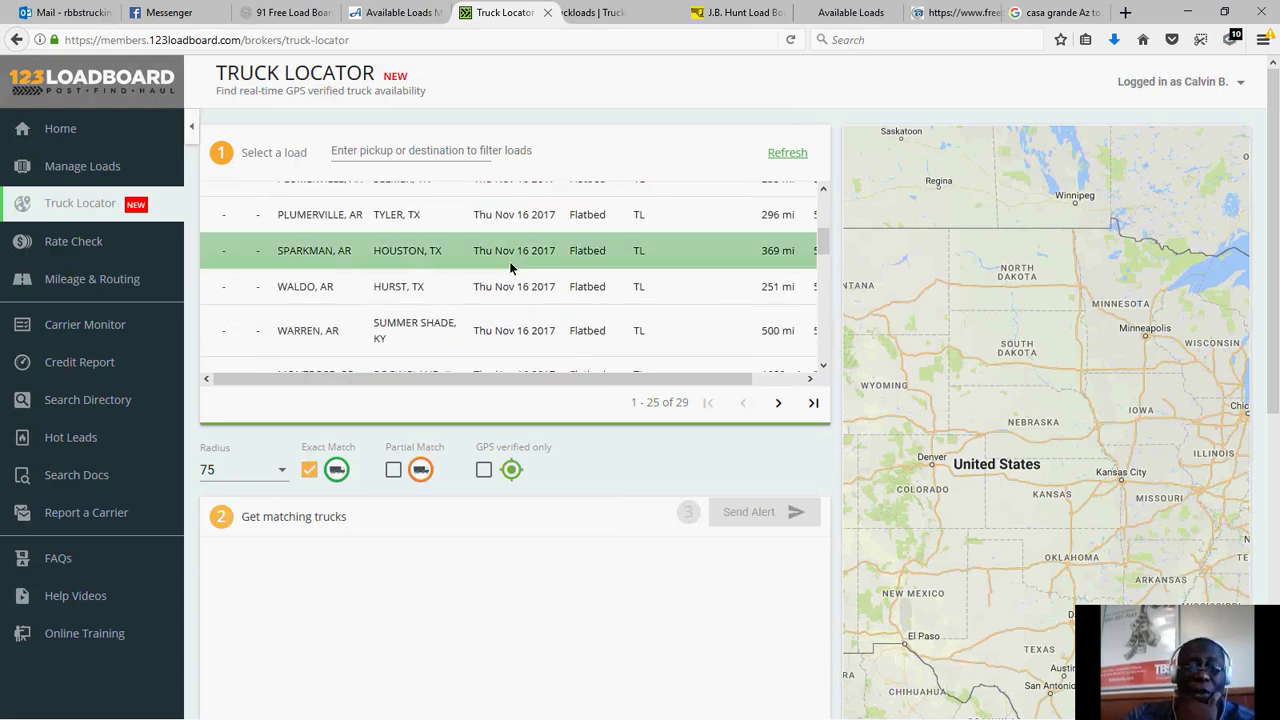
scroll(509, 261, "up", 3)
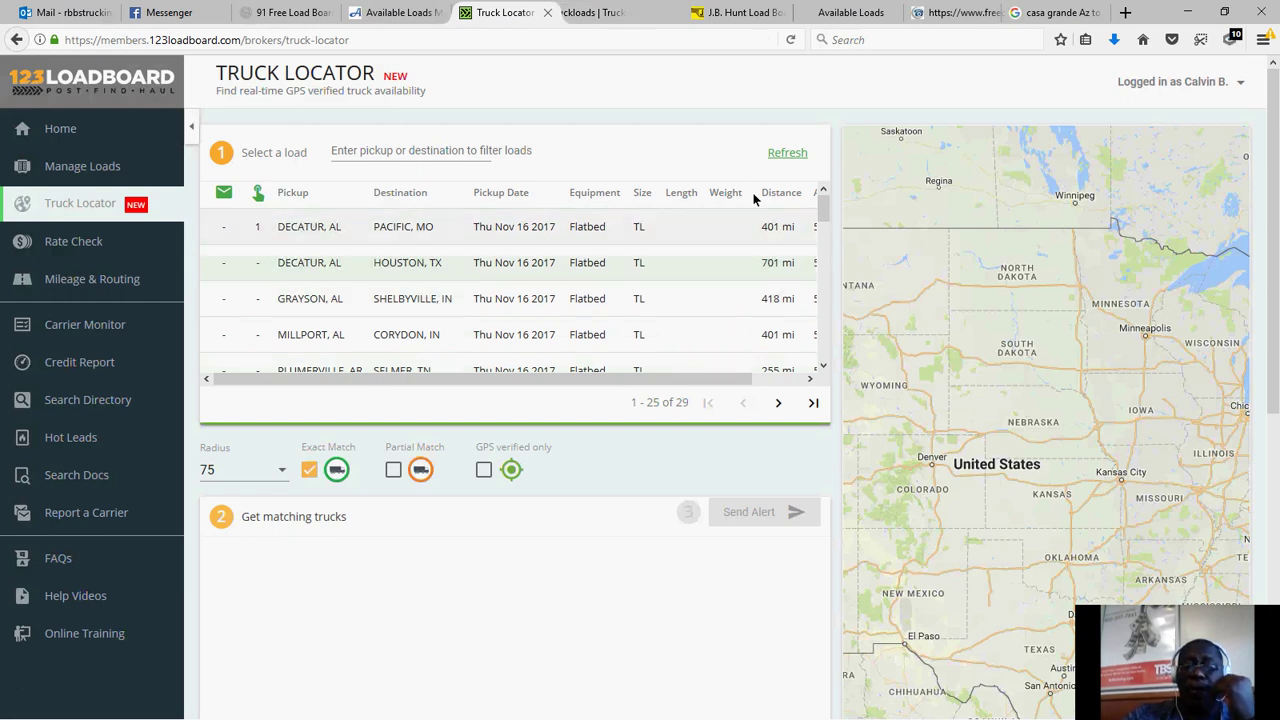
Find matching trucks for the Decatur, AL to Pacific, MO flatbed load and set the search radius to 125.
left_click(421, 228)
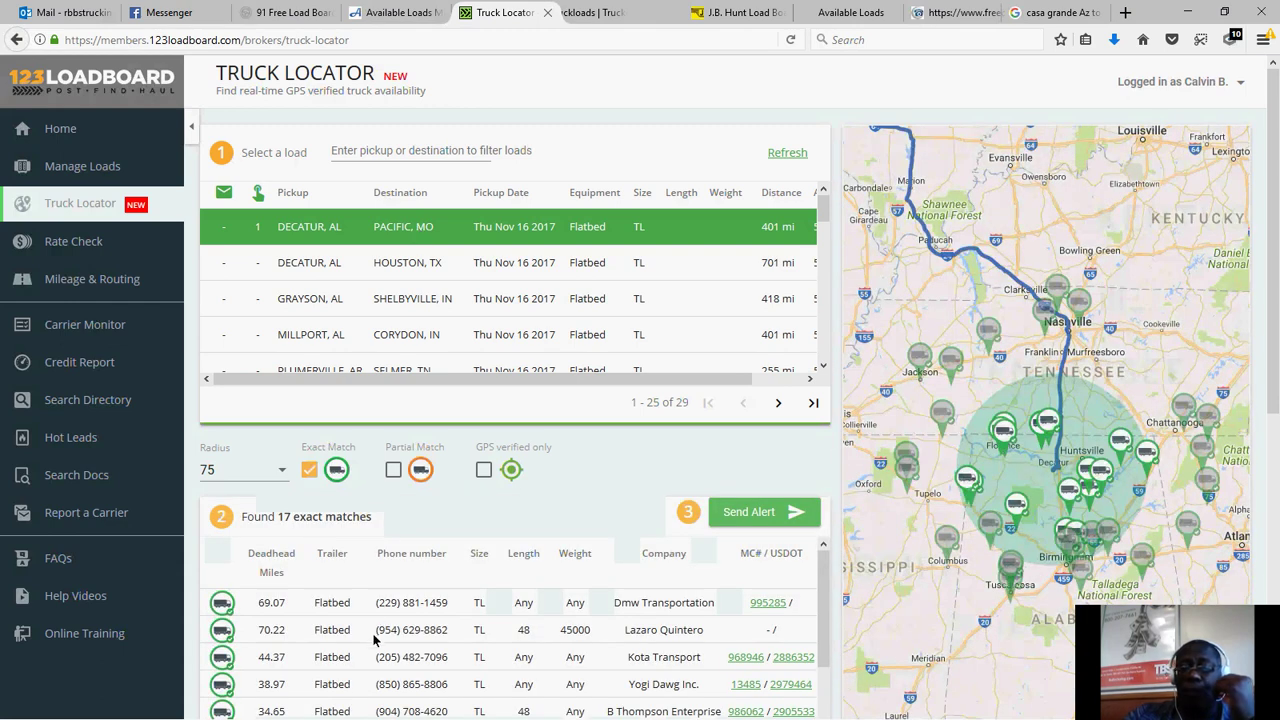
scroll(390, 630, "down", 3)
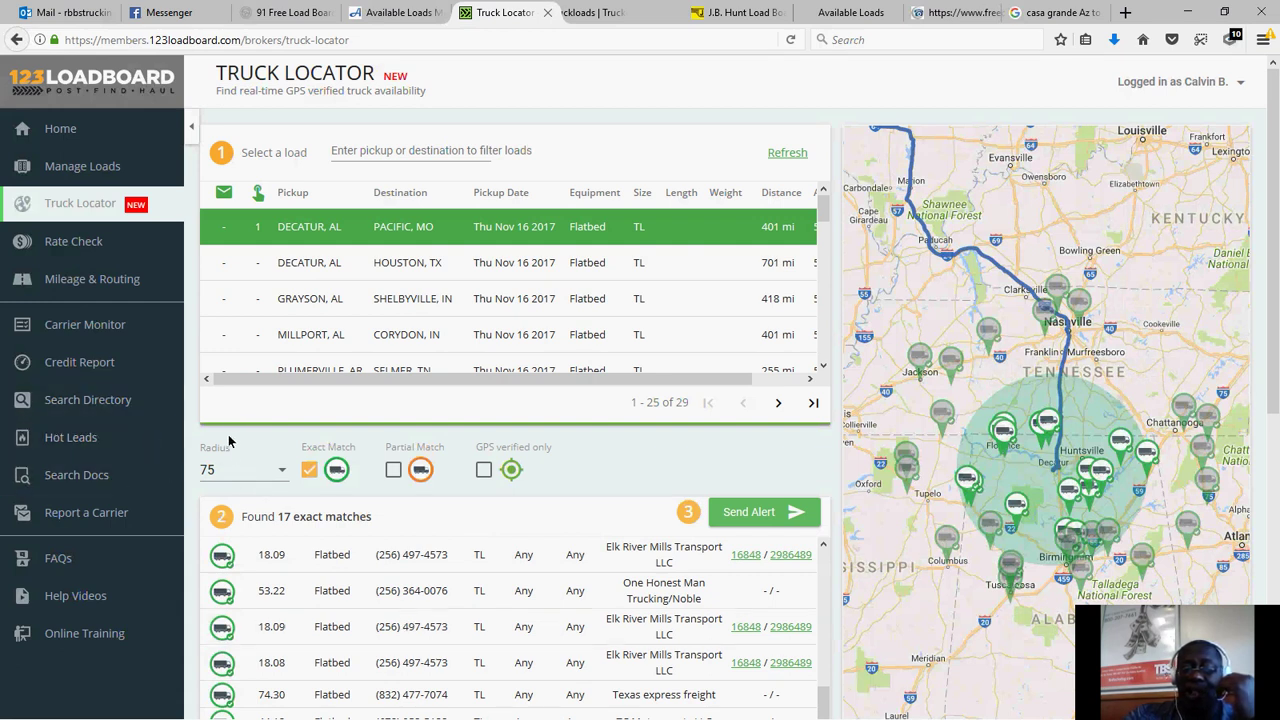
left_click(275, 474)
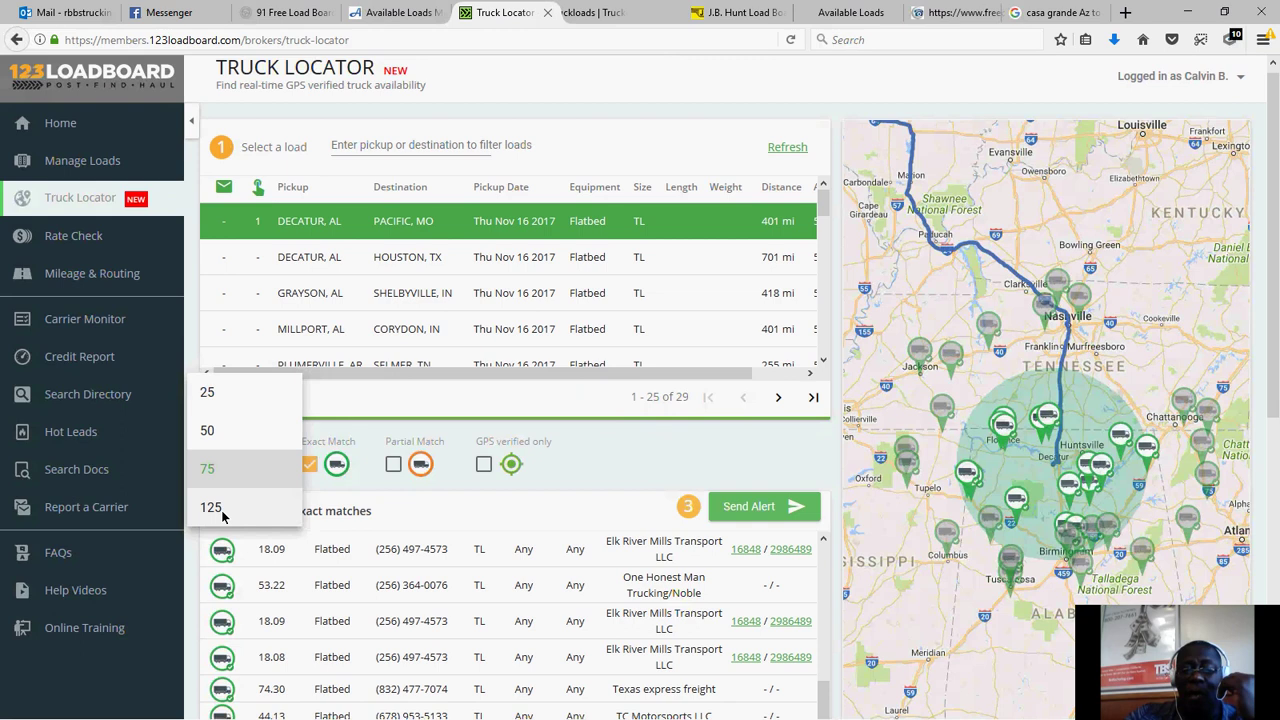
scroll(222, 515, "down", 5)
scroll(238, 335, "up", 3)
left_click(238, 330)
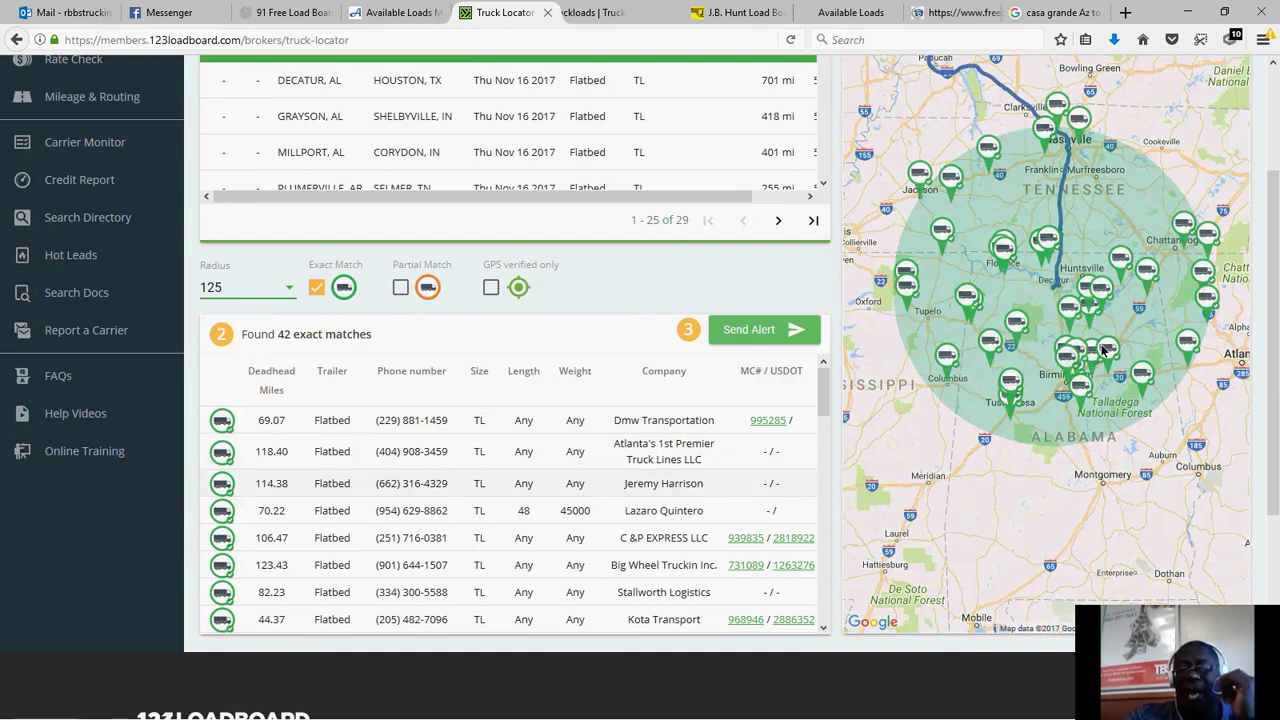
Look through the list of exact-match flatbed trucks for the Decatur, AL to Pacific, MO load.
scroll(470, 455, "down", 10)
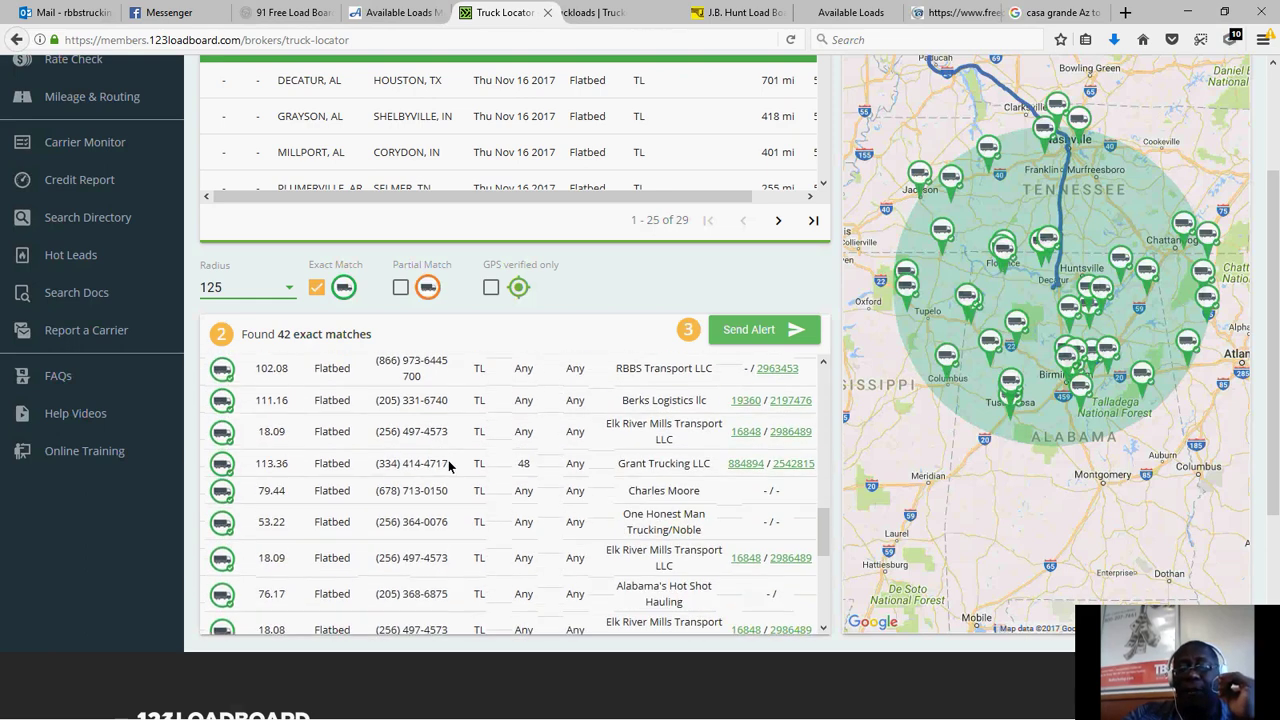
scroll(470, 462, "down", 2)
scroll(495, 475, "up", 4)
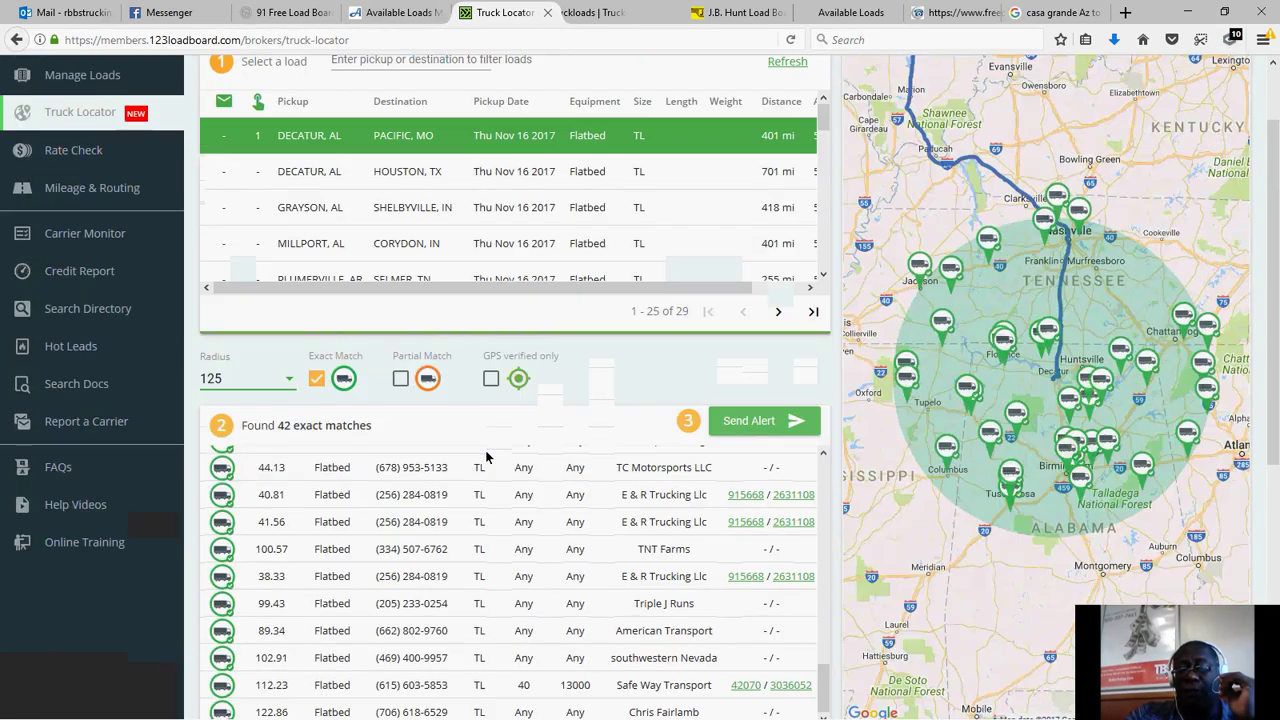
scroll(505, 483, "up", 10)
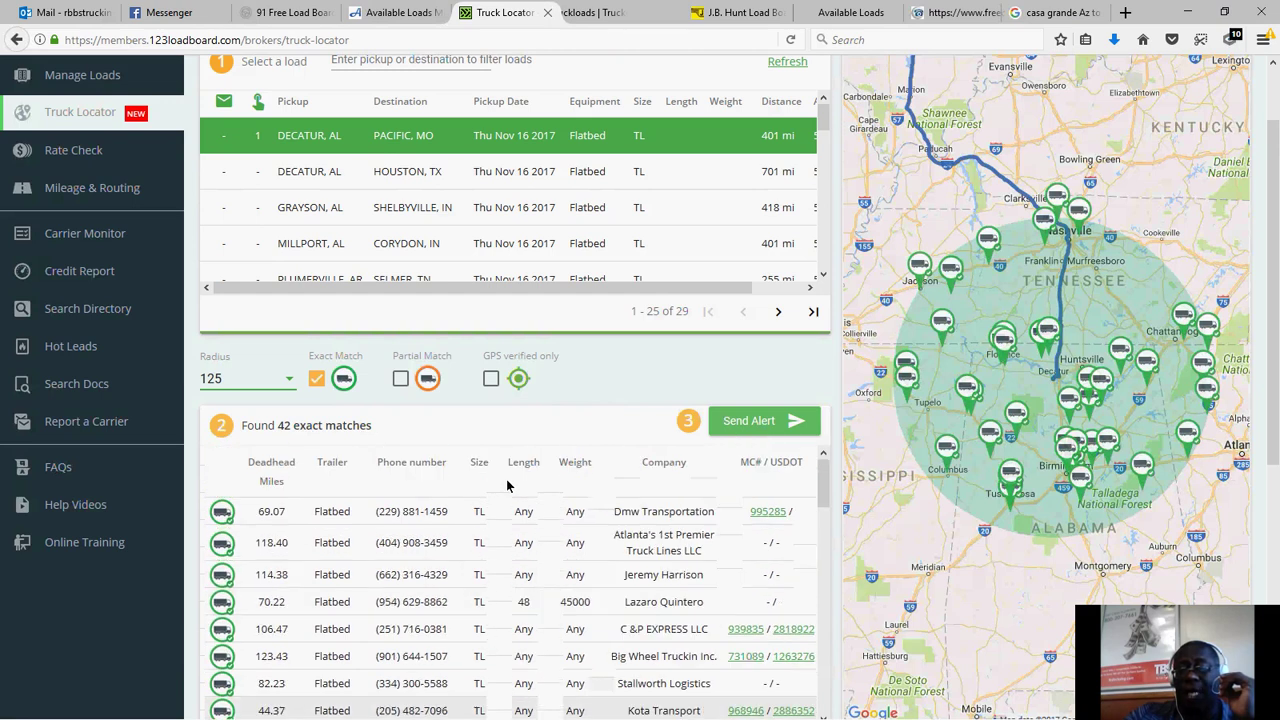
Compare the exact-match flatbed truck list with the truck markers on the map around the Decatur, AL pickup.
scroll(509, 486, "up", 1)
scroll(515, 472, "down", 3)
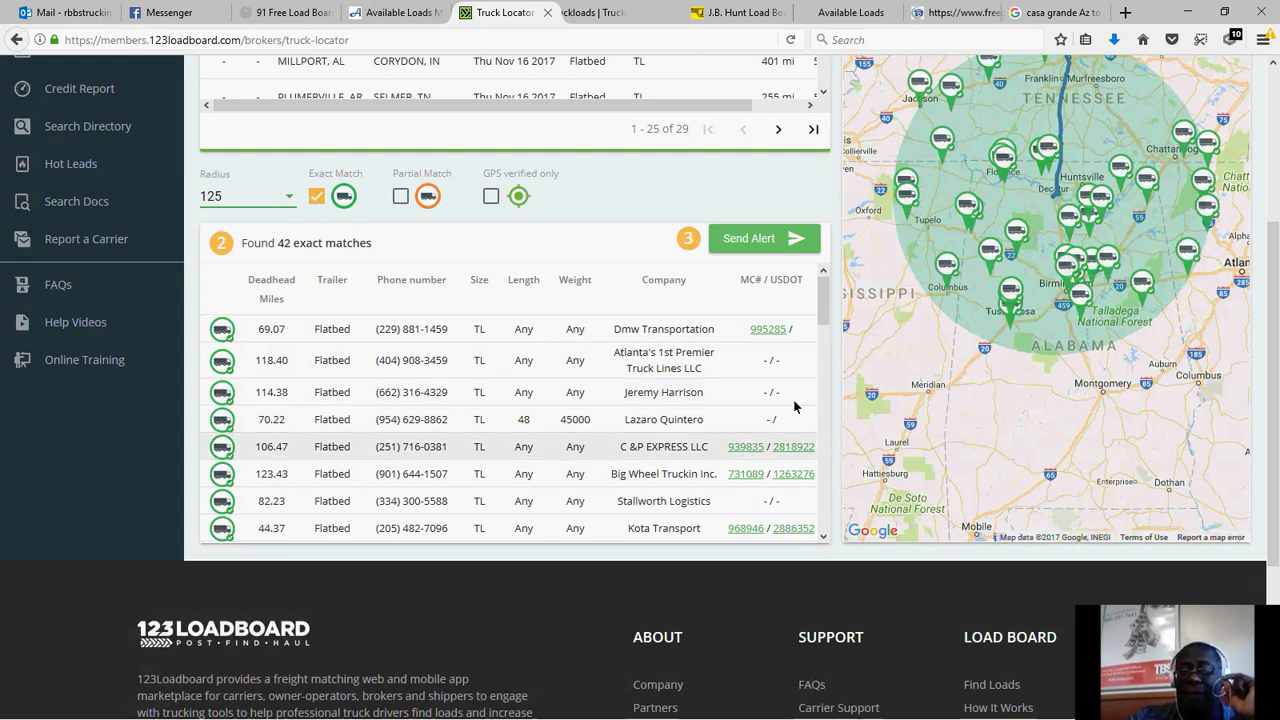
scroll(1022, 326, "up", 2)
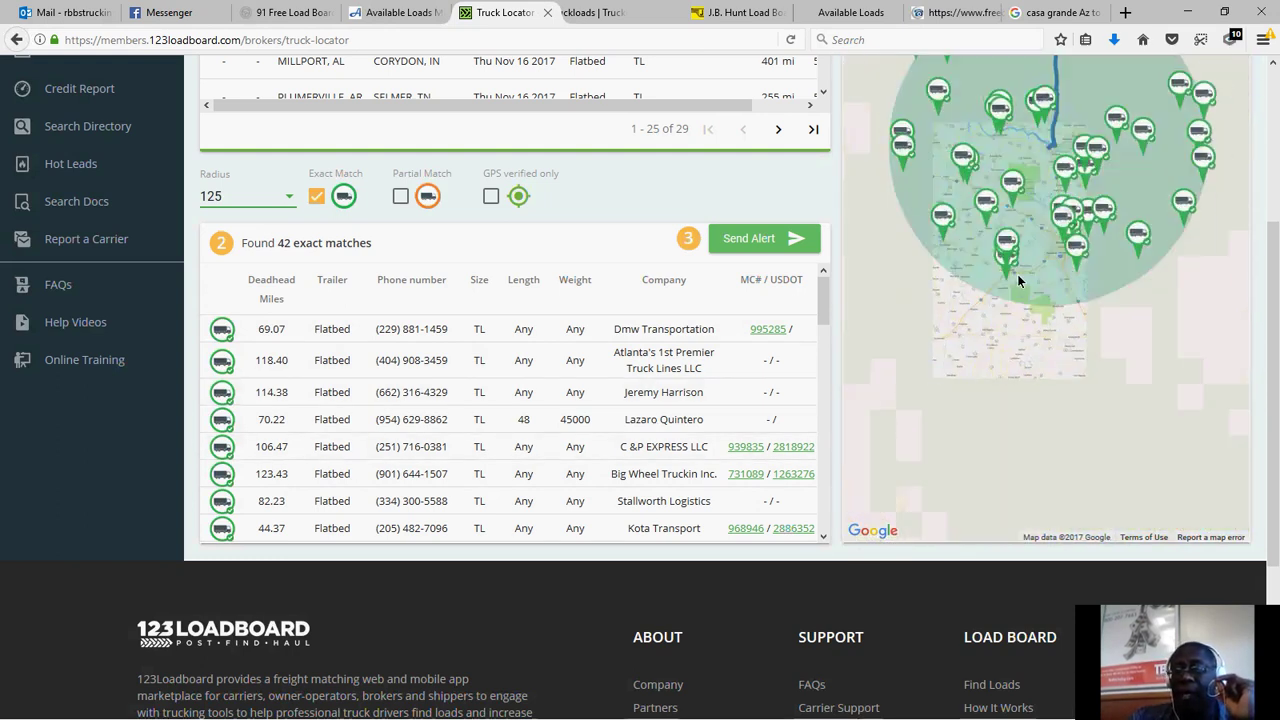
scroll(600, 218, "up", 2)
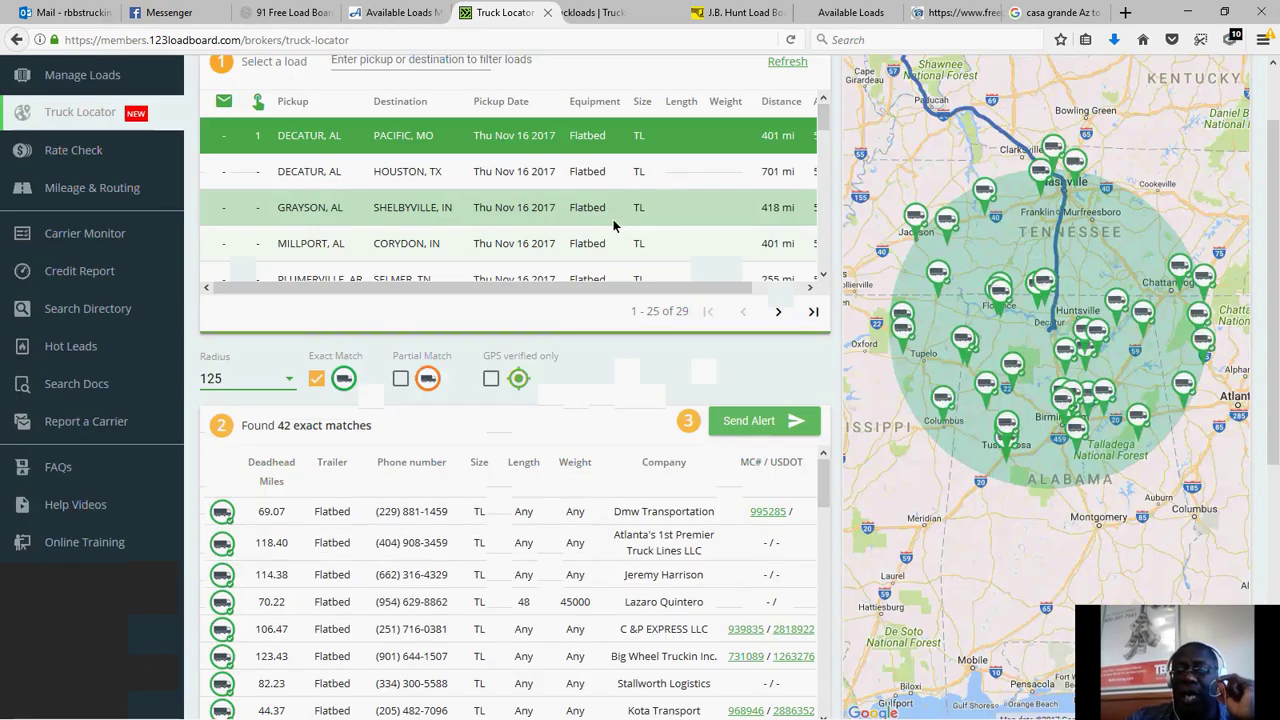
scroll(614, 226, "up", 1)
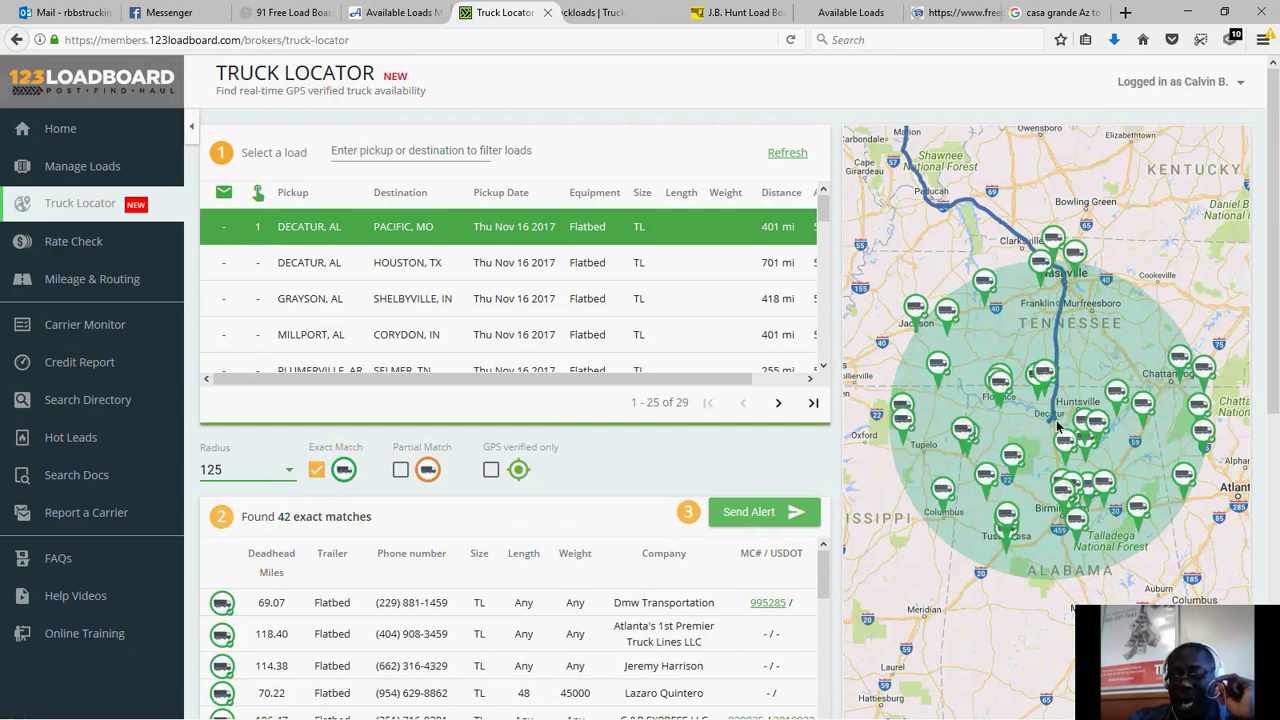
Inspect the Decatur, AL to Pacific, MO route on the map and open the truck details for Elk River Mills Transport LLC.
scroll(1052, 428, "up", 2)
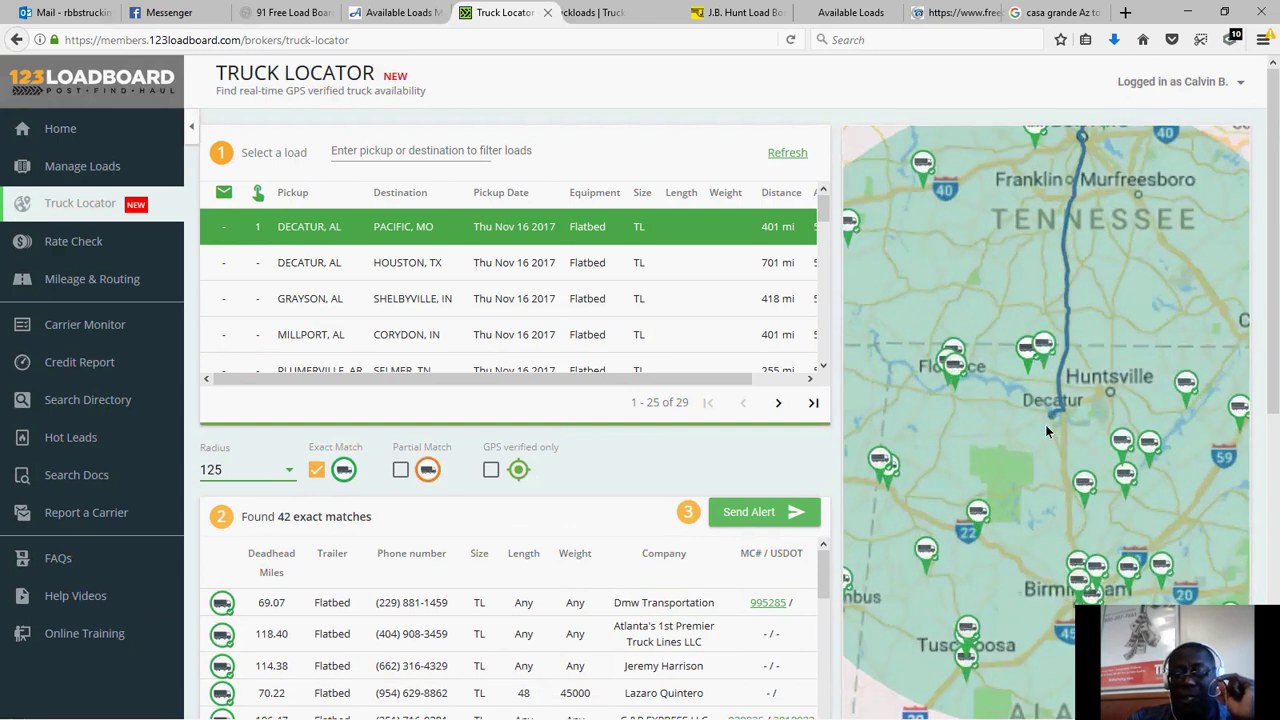
scroll(1045, 430, "down", 2)
scroll(1047, 431, "down", 2)
left_click_drag(1050, 410, 1093, 503)
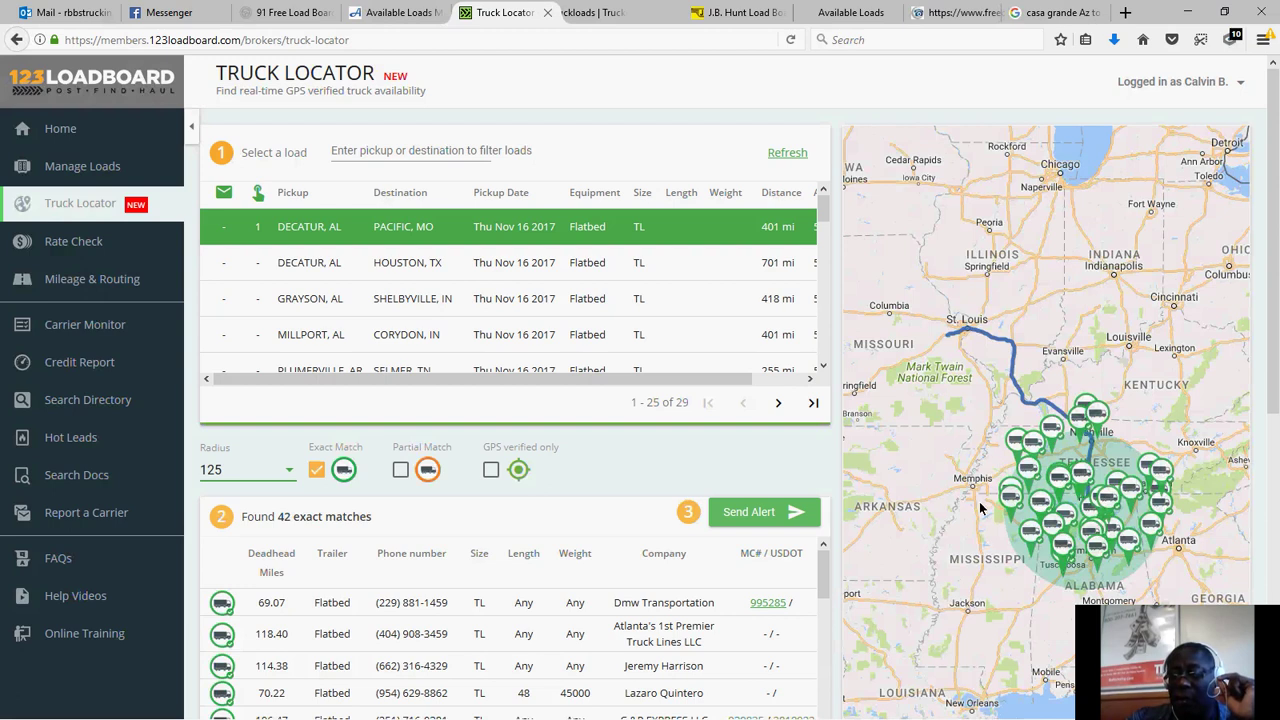
left_click(1085, 482)
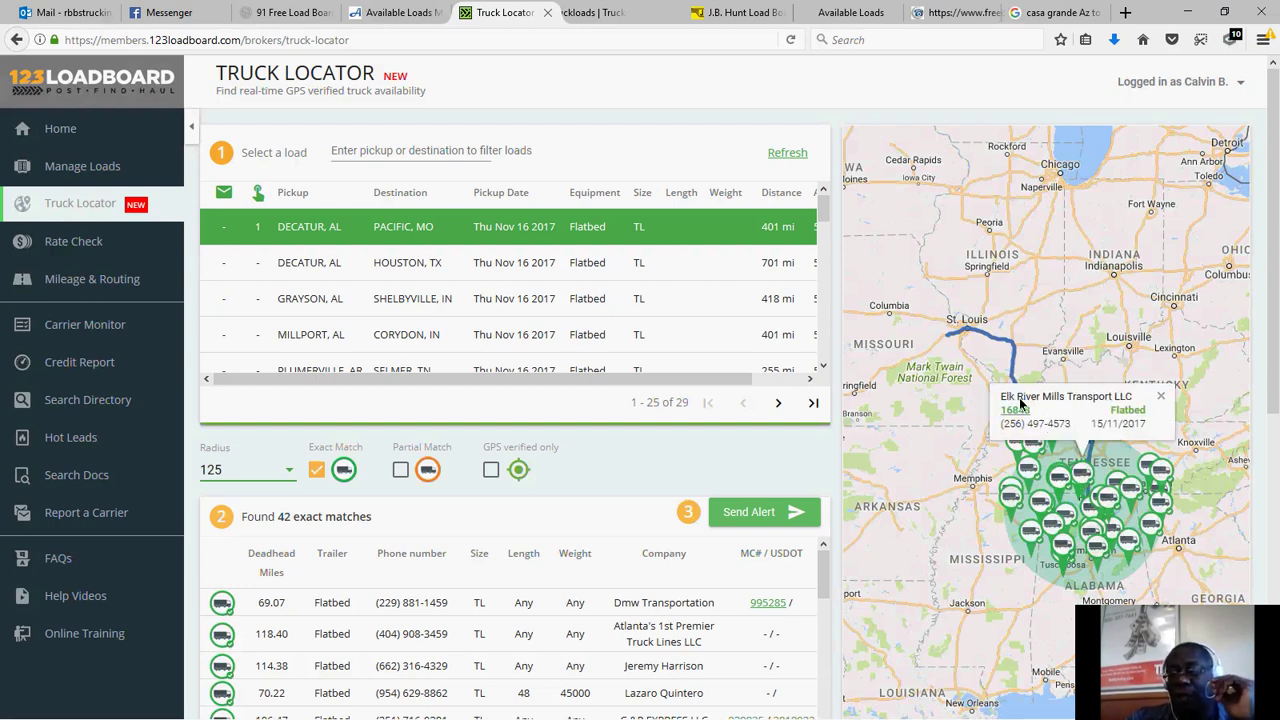
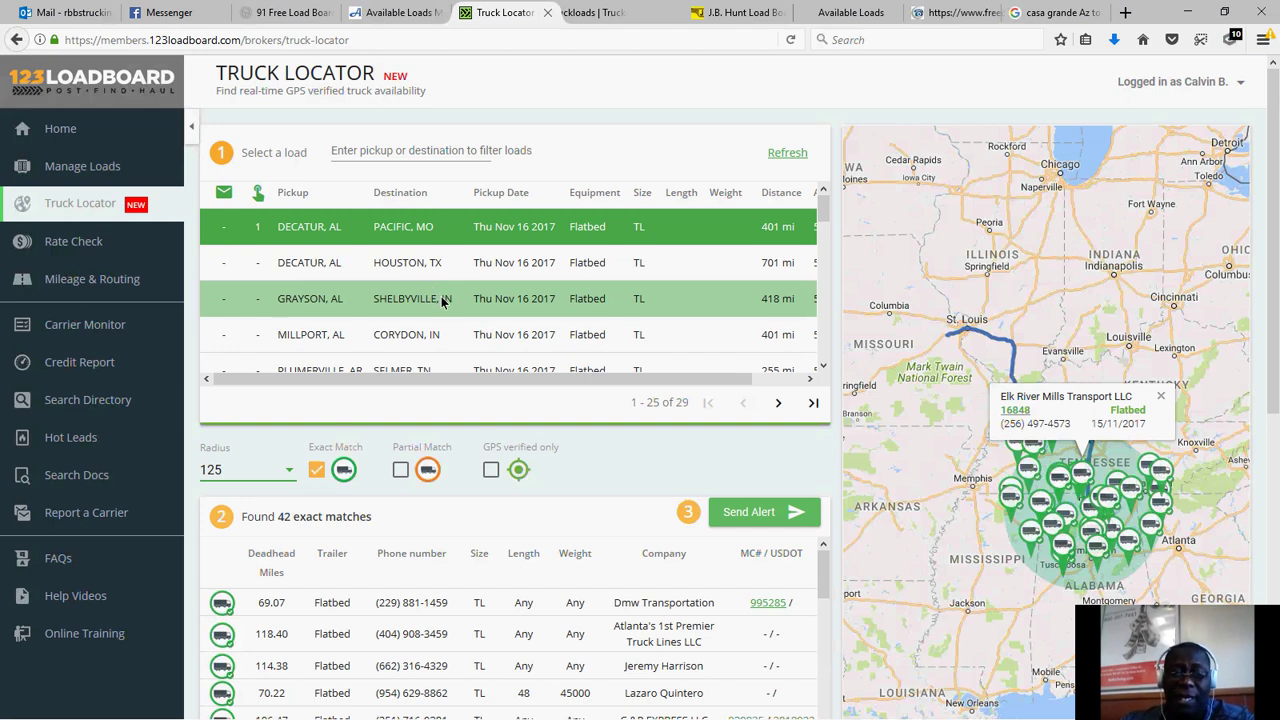
Set the search radius to 75 and look through the exact-match trucks for the Decatur, AL to Pacific, MO load.
scroll(446, 310, "down", 3)
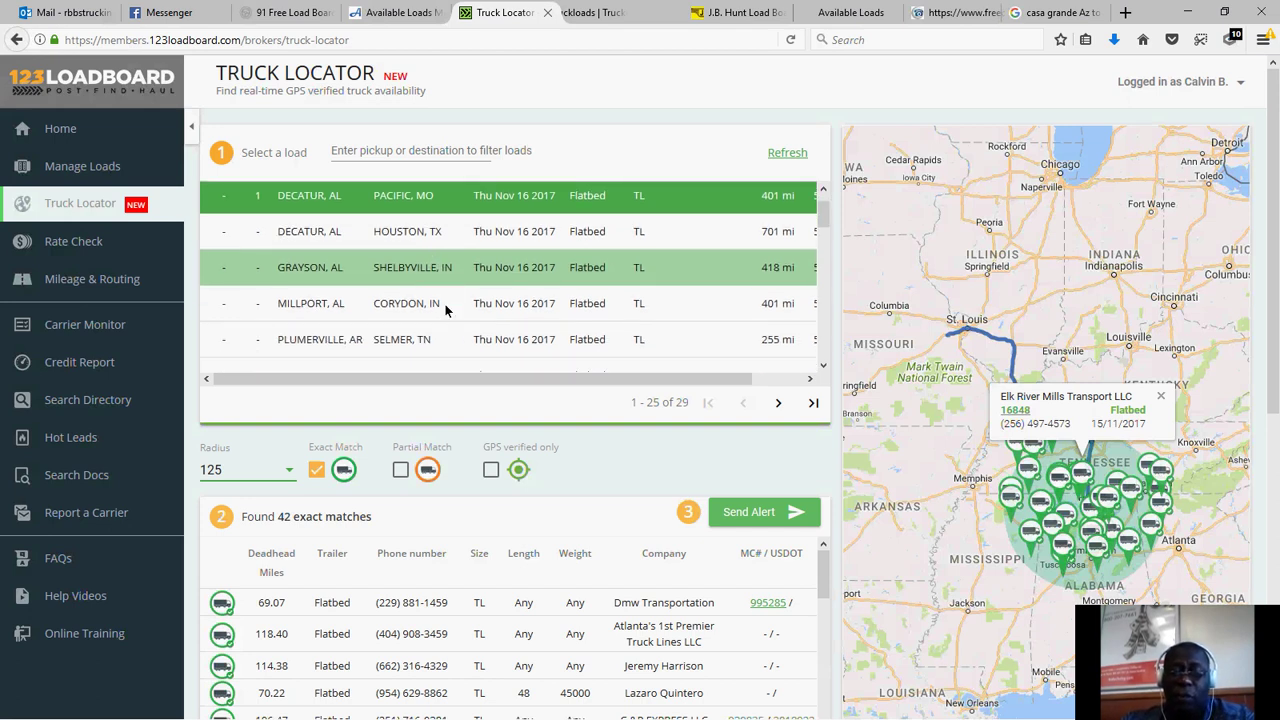
scroll(396, 483, "down", 1)
scroll(396, 483, "down", 3)
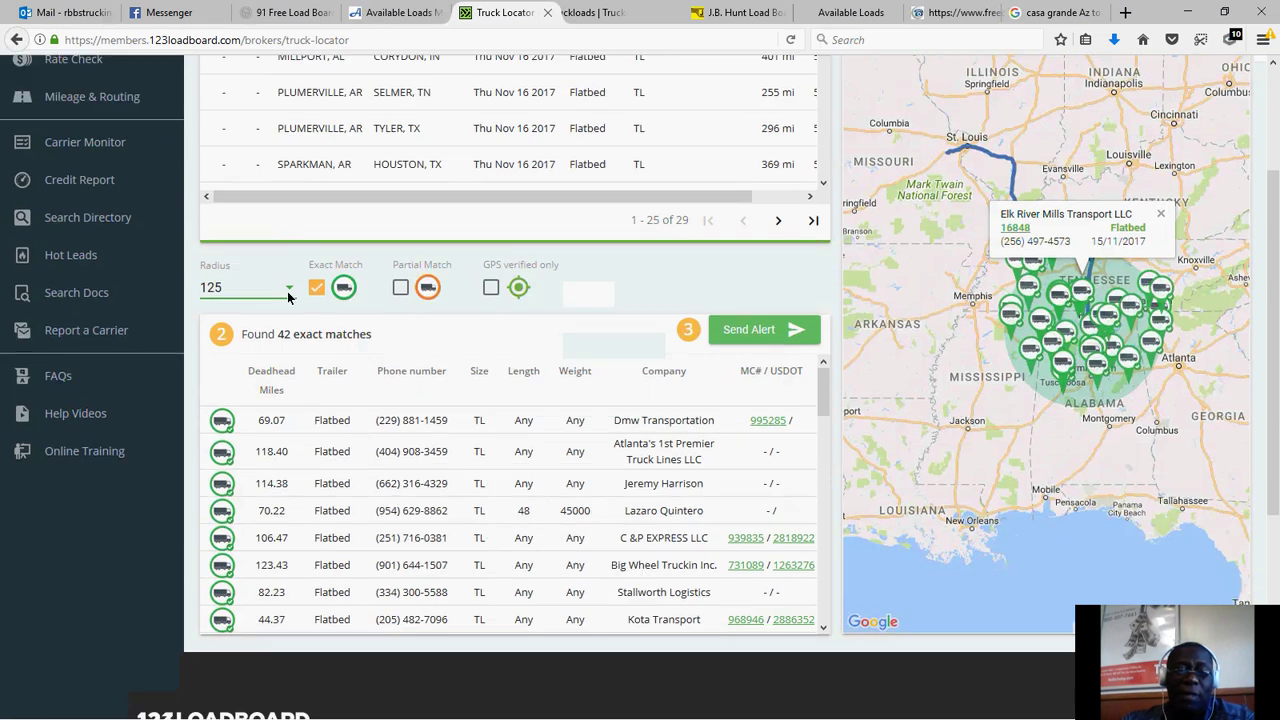
left_click(287, 289)
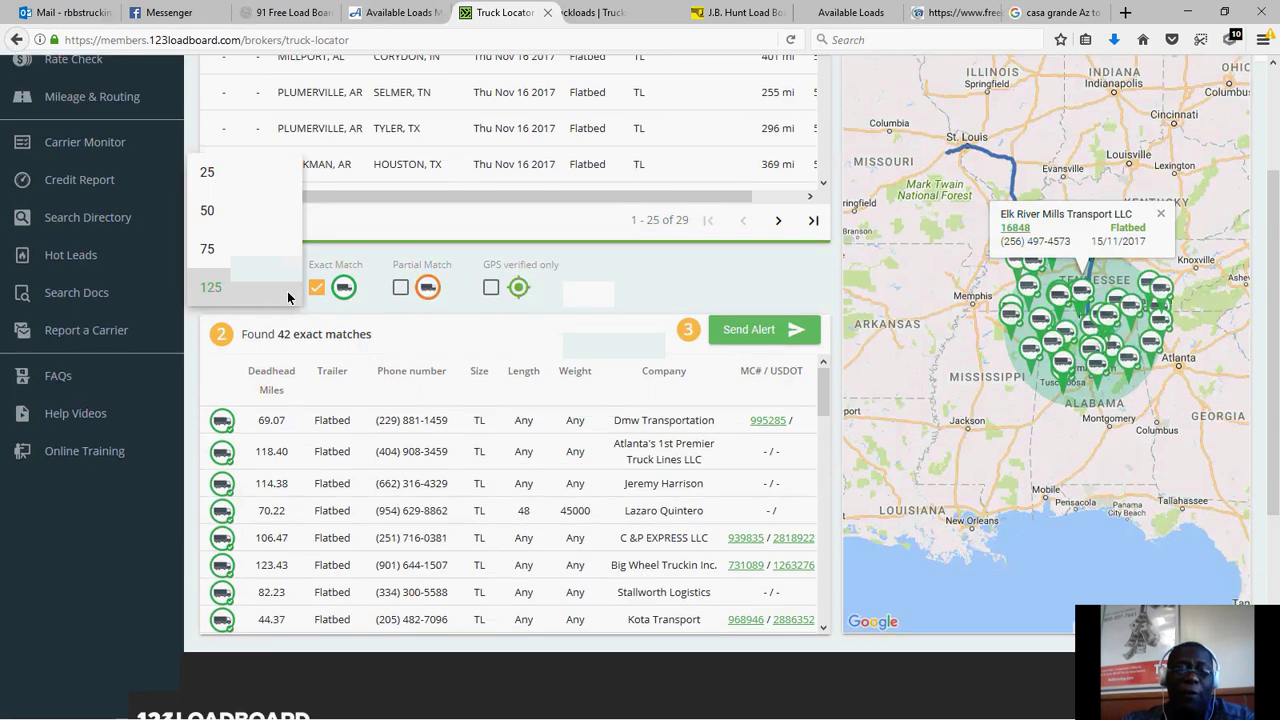
left_click(205, 248)
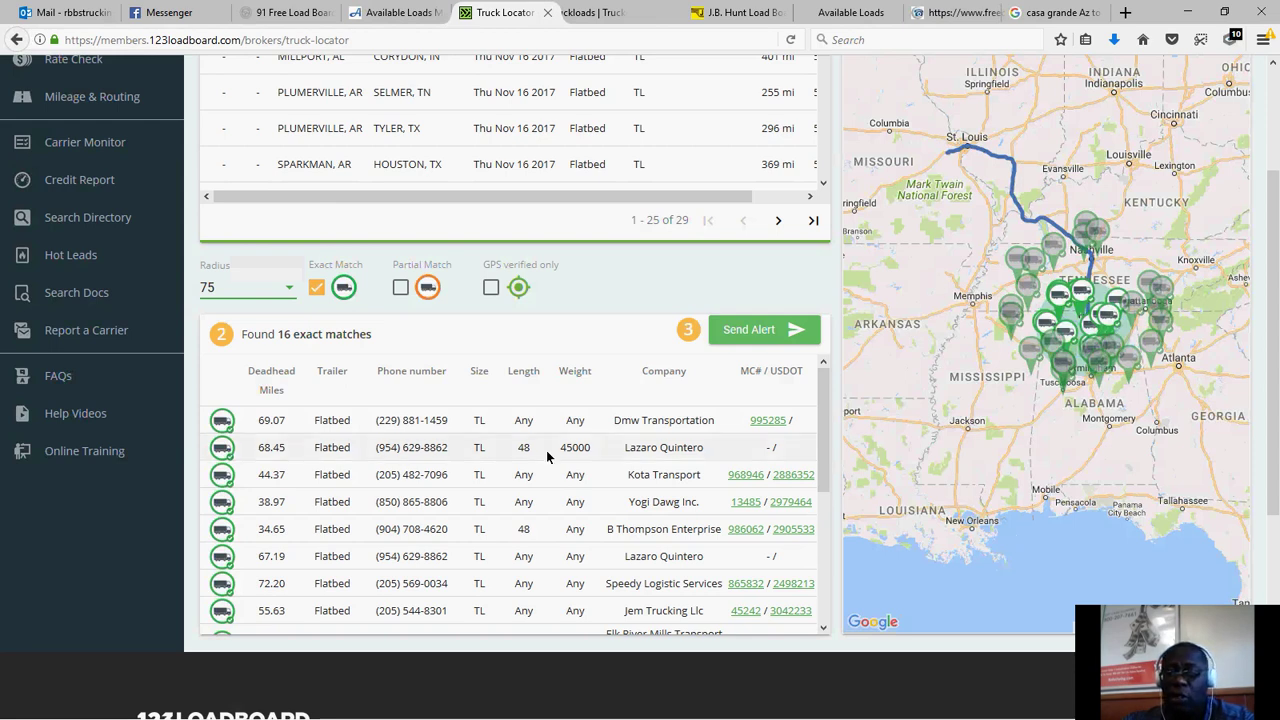
scroll(547, 455, "down", 6)
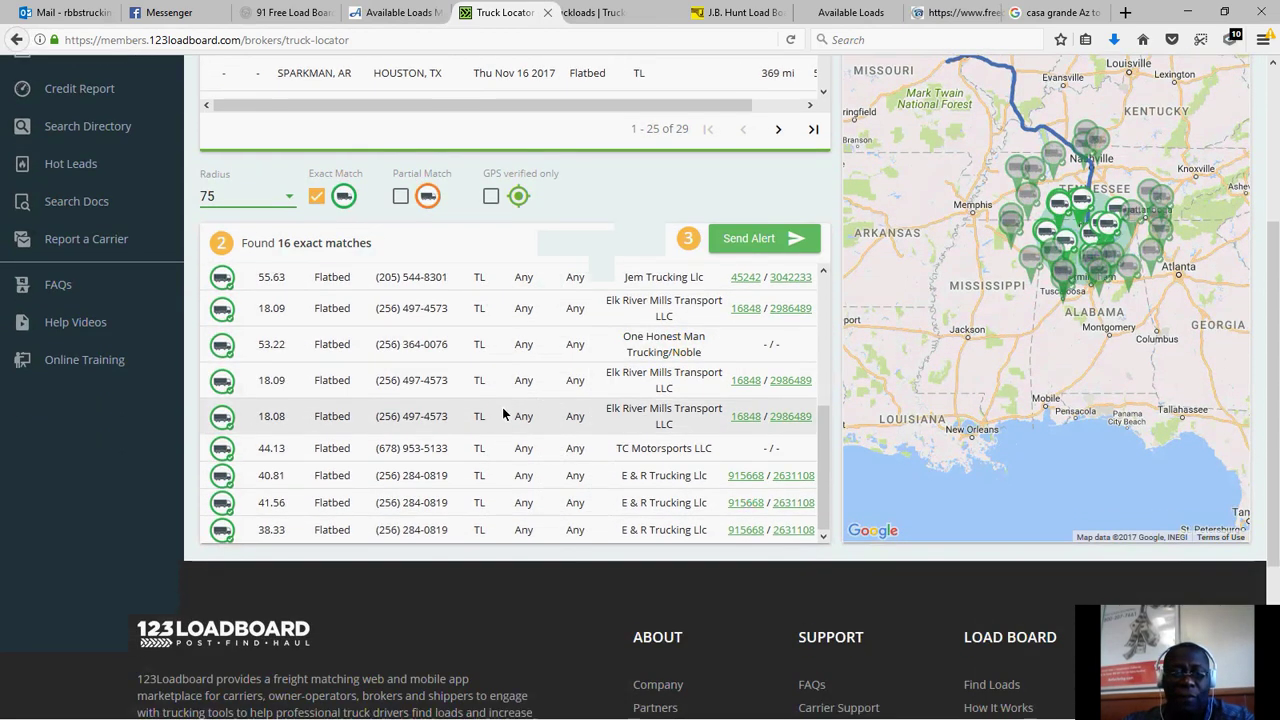
scroll(394, 397, "up", 2)
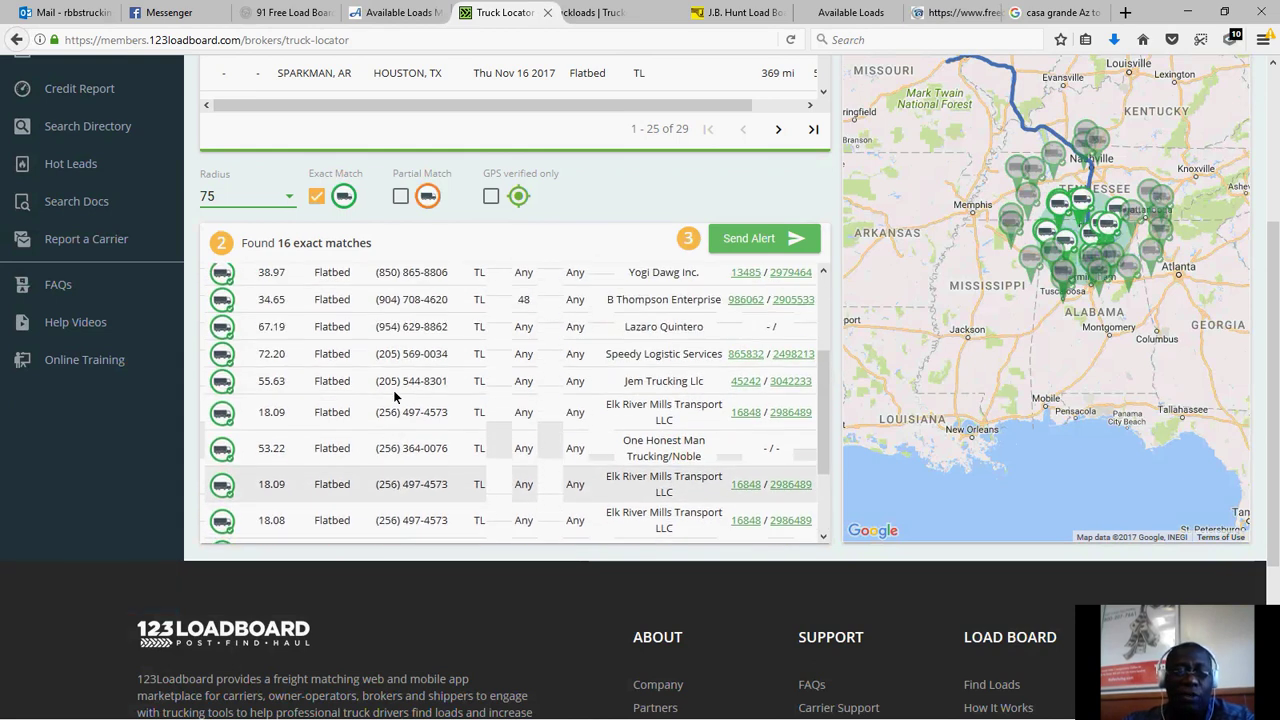
scroll(394, 397, "up", 3)
scroll(413, 383, "up", 2)
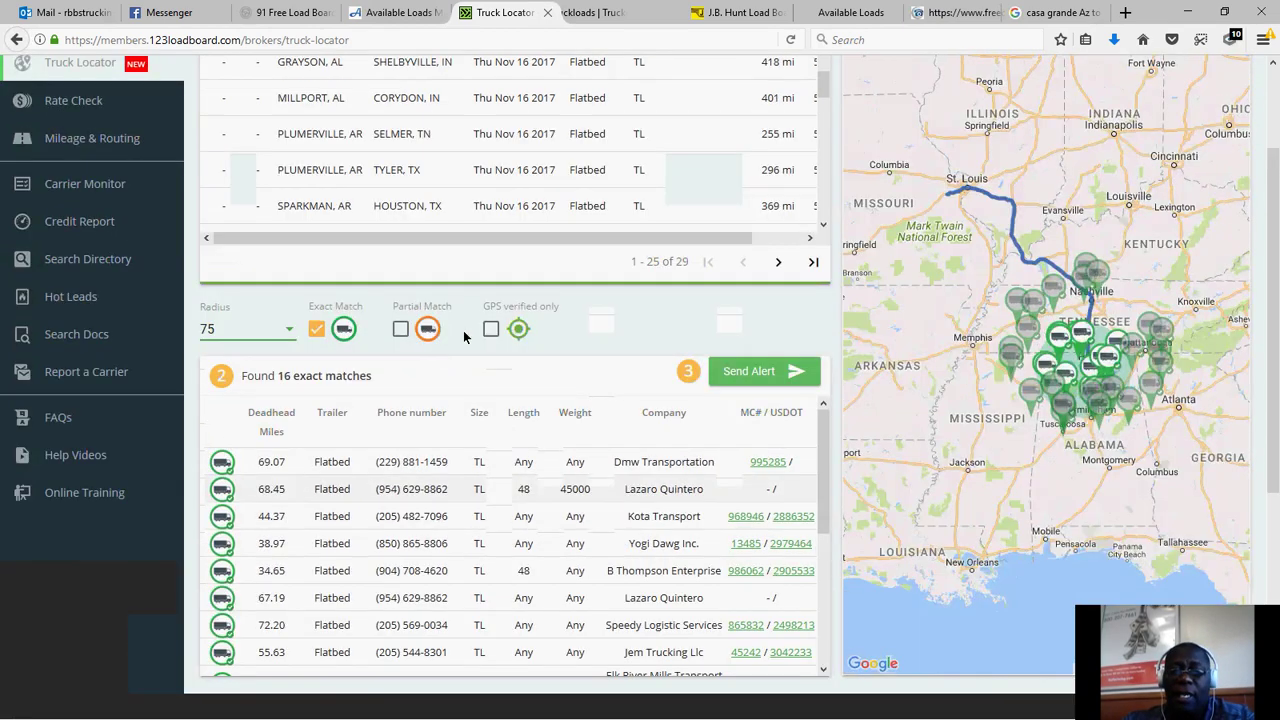
Find matching trucks for the Millport, AL to Corydon, IN flatbed load and look through the exact matches.
scroll(463, 337, "up", 2)
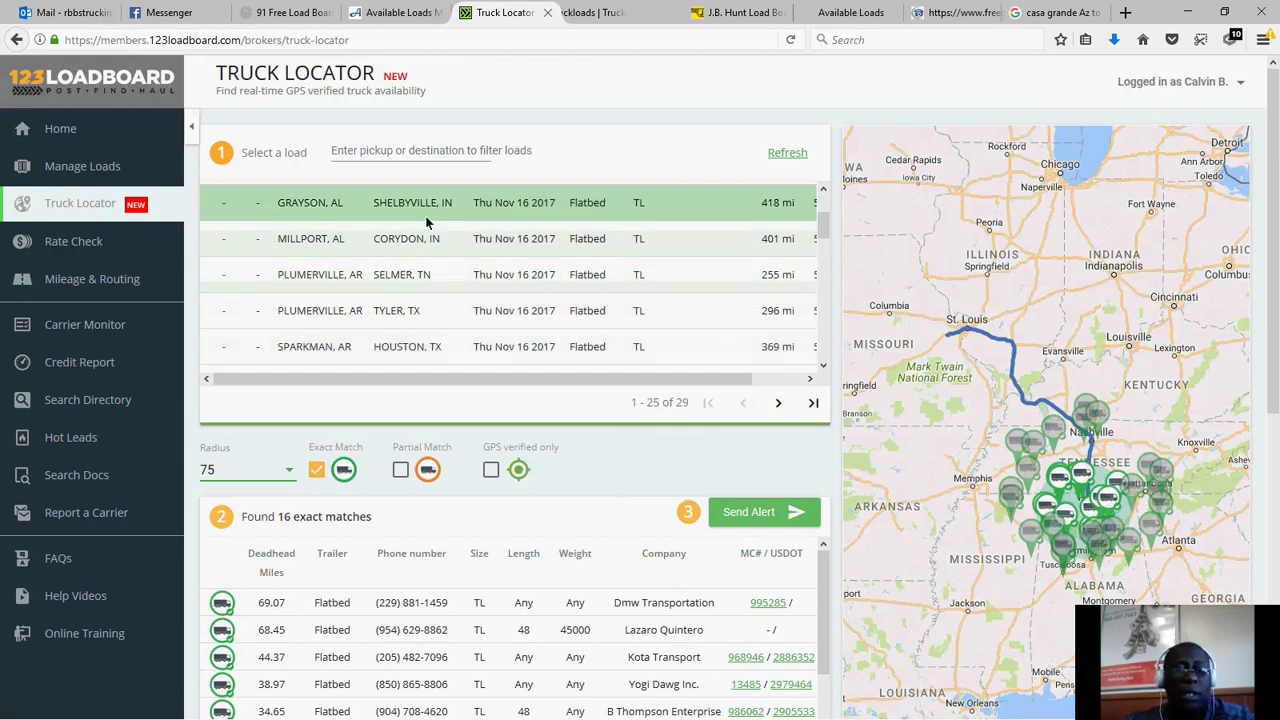
left_click(403, 240)
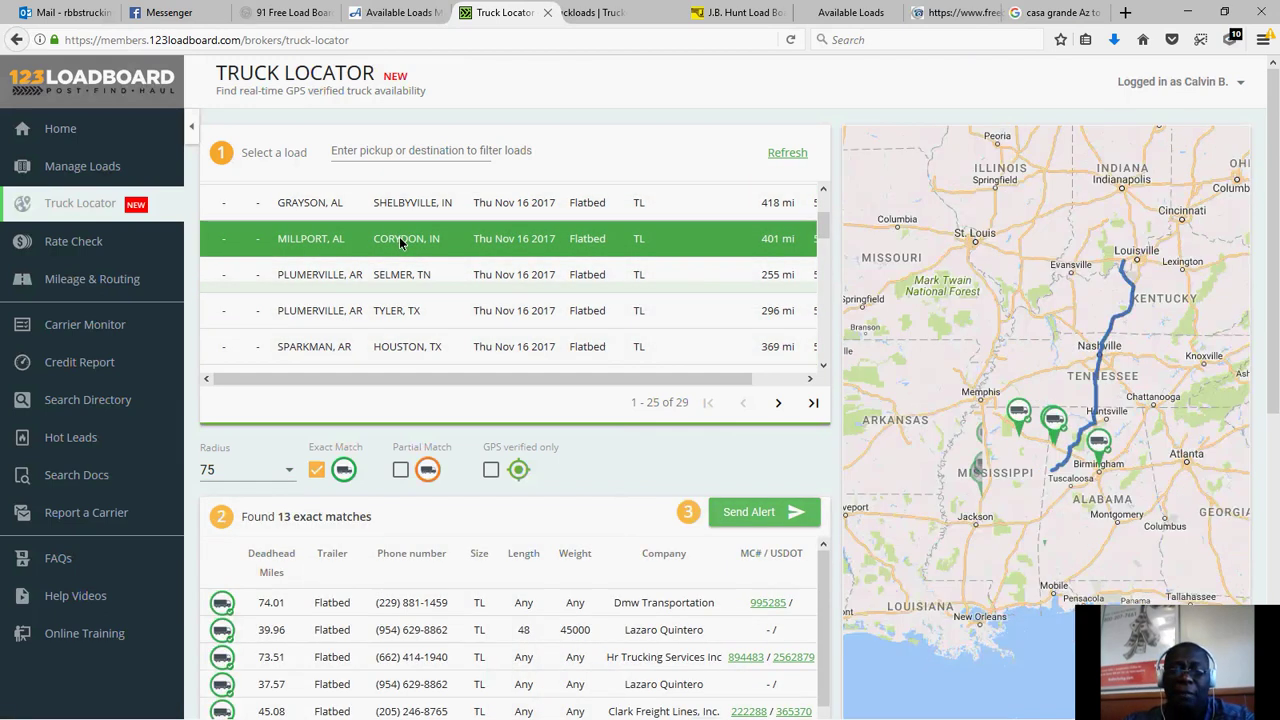
scroll(499, 472, "down", 4)
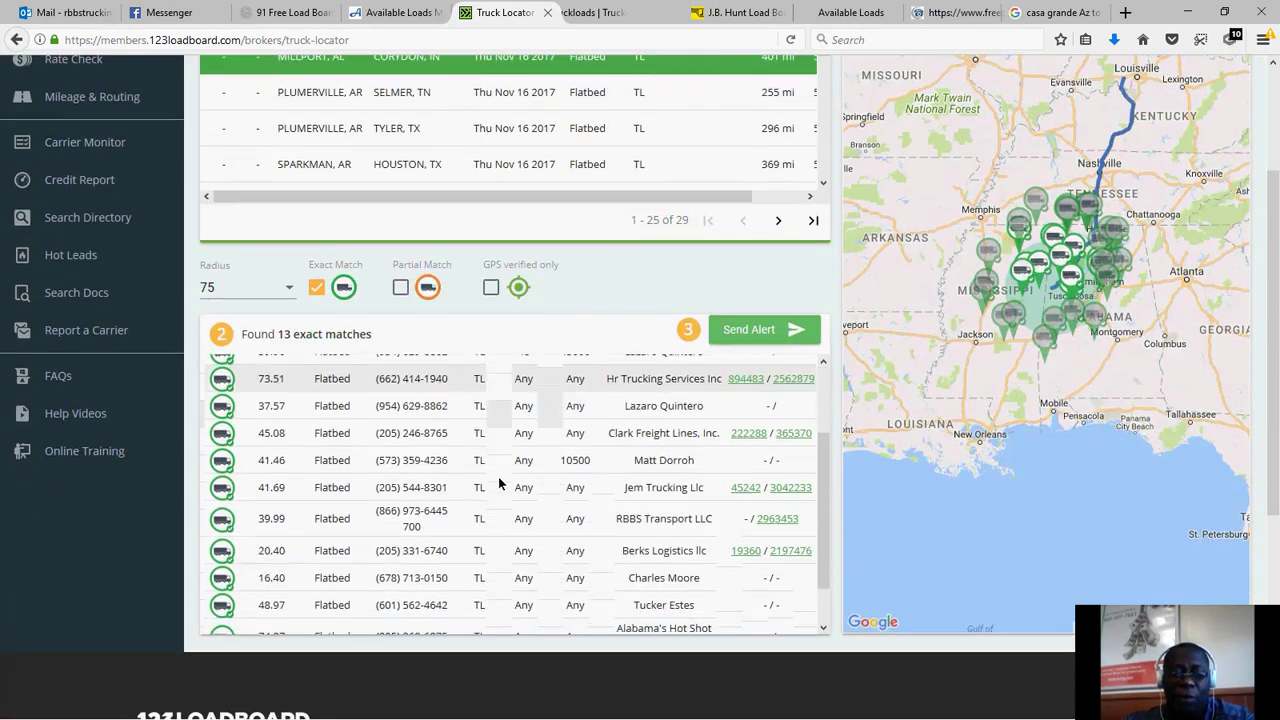
scroll(498, 483, "down", 2)
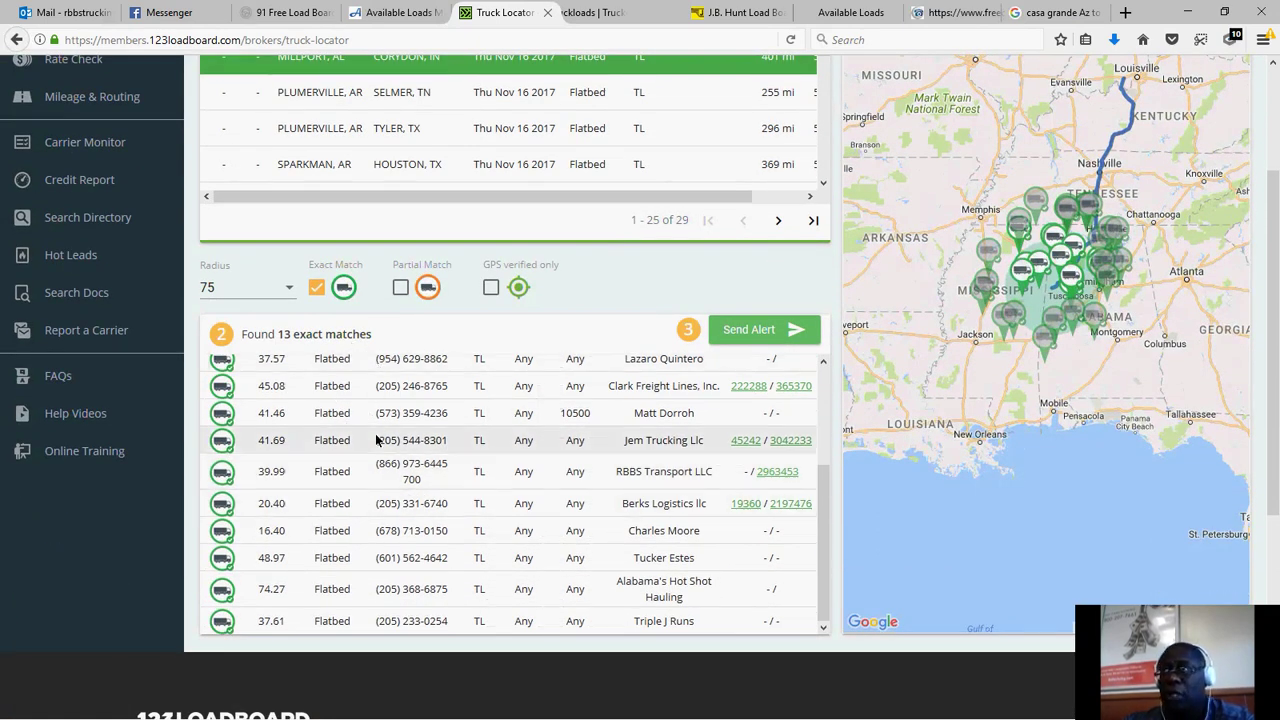
scroll(379, 440, "up", 8)
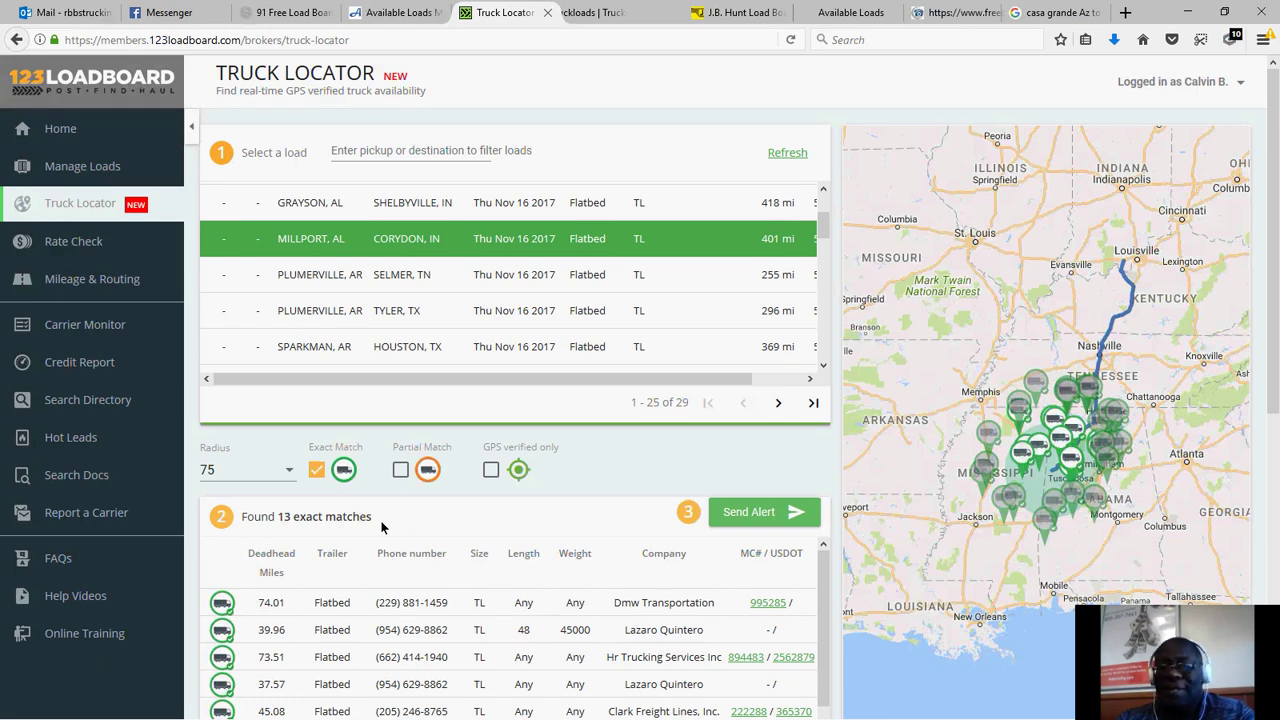
Switch to Trucker Path Truckloads and compare its Arizona carrier search results with the 123Loadboard Truck Locator.
left_click(306, 15)
left_click(395, 12)
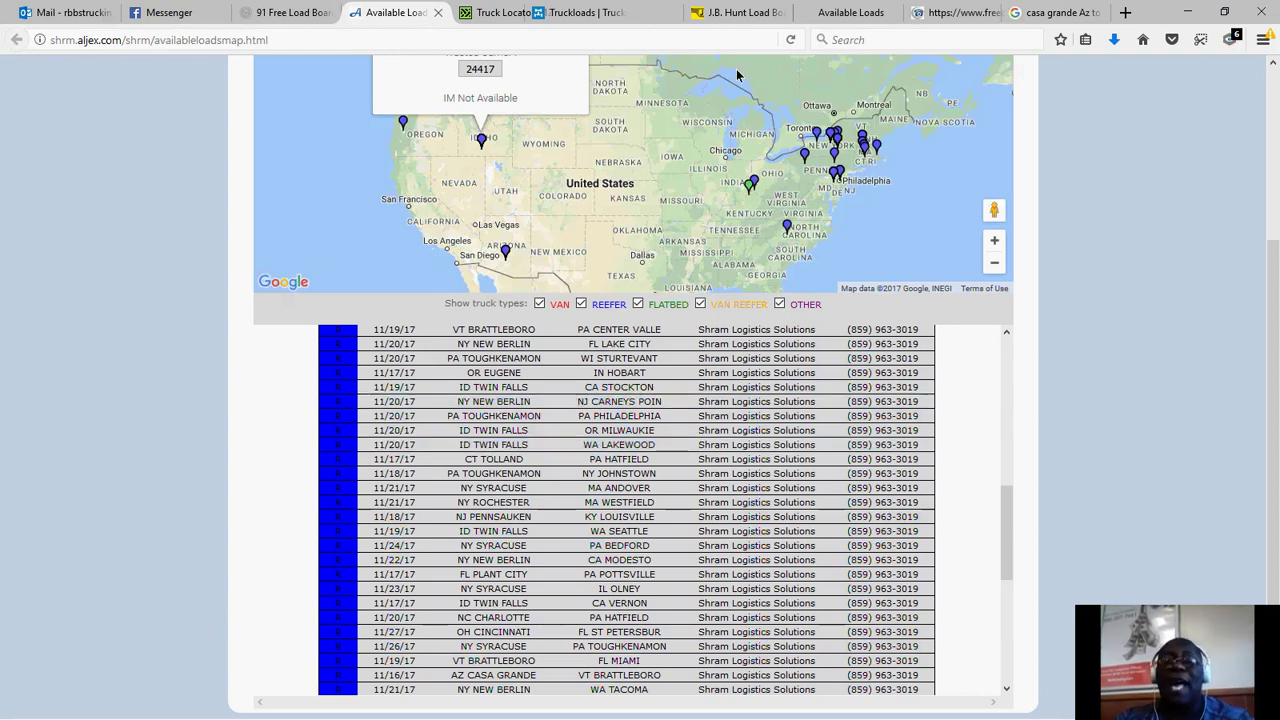
left_click(571, 13)
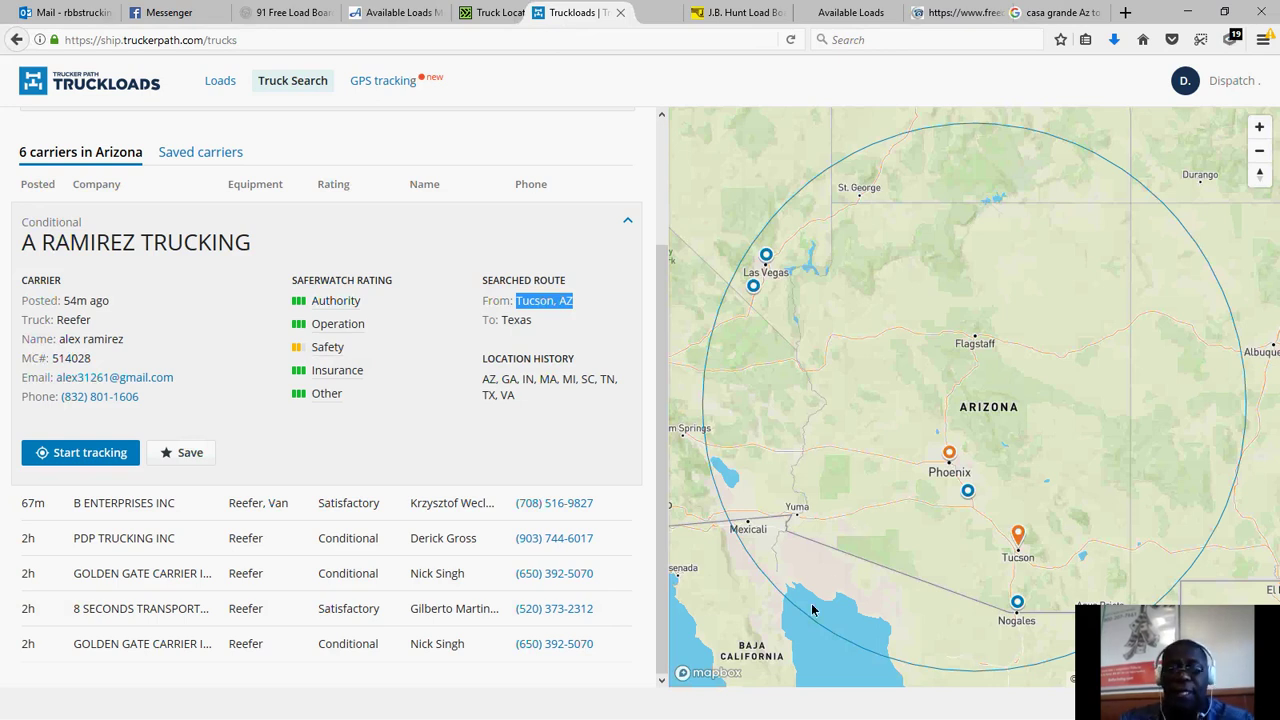
left_click(495, 12)
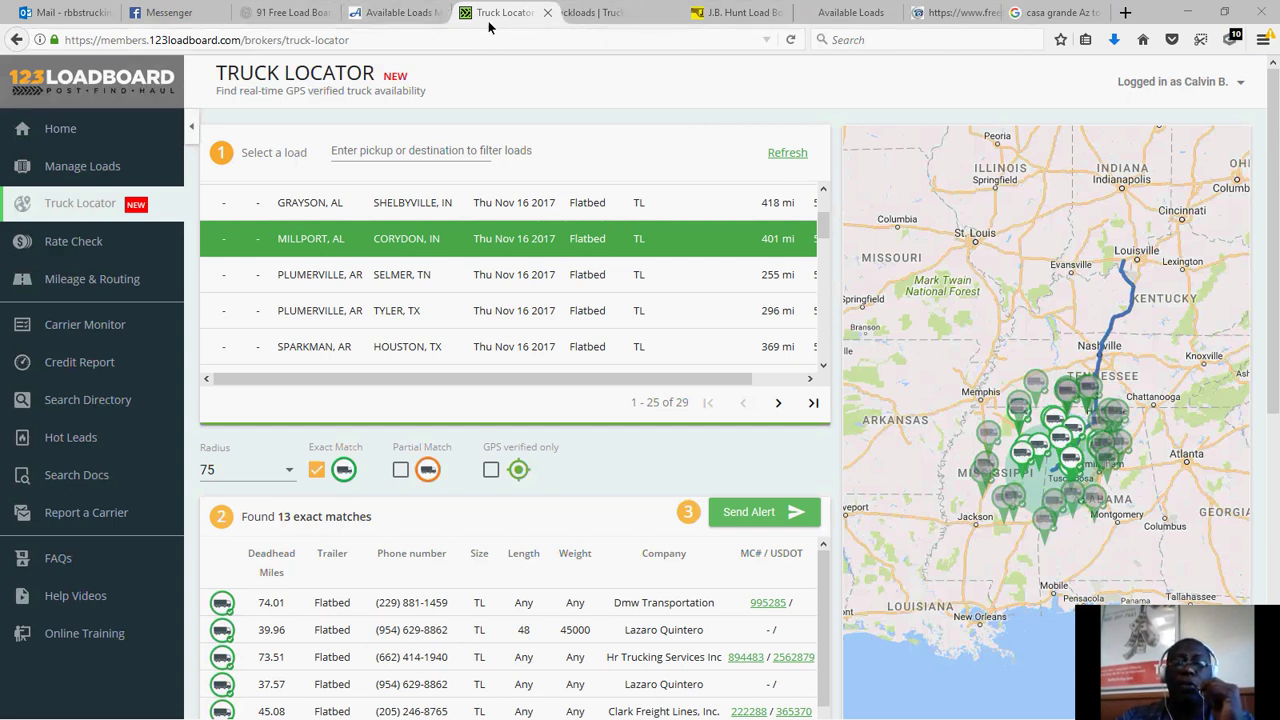
left_click(598, 12)
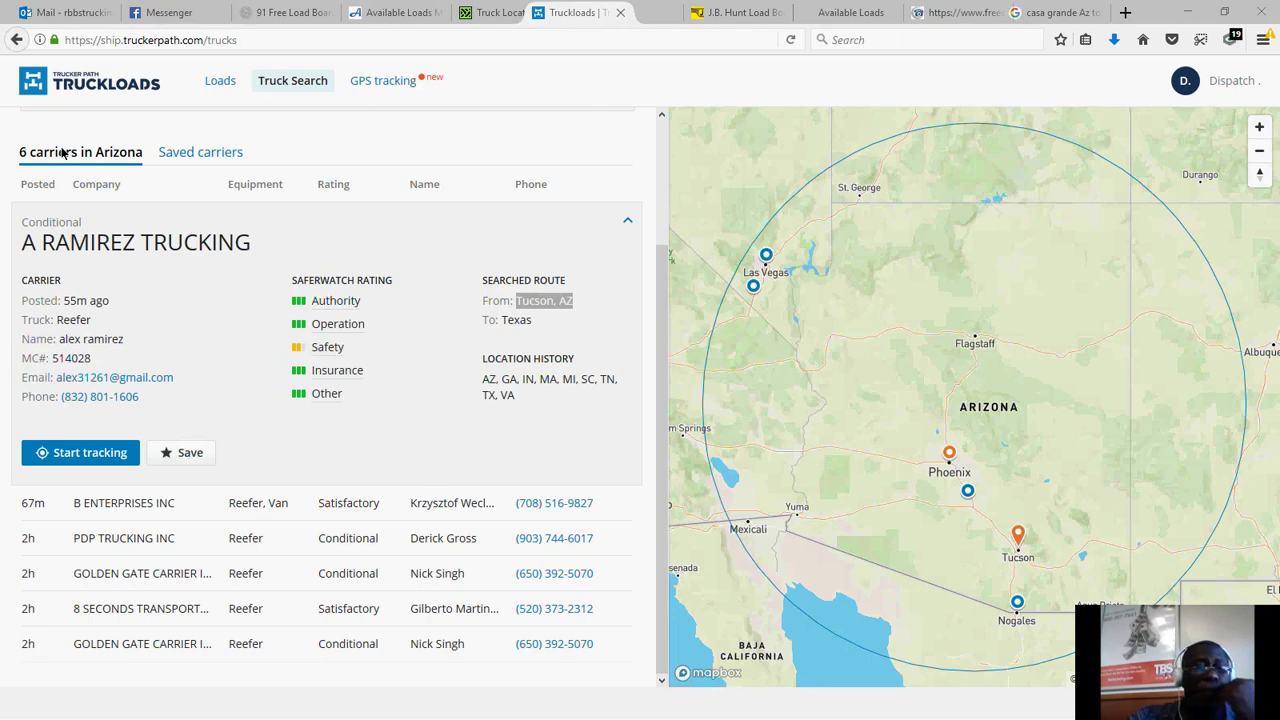
Open the active posted loads in Trucker Path and look through the list.
left_click(220, 82)
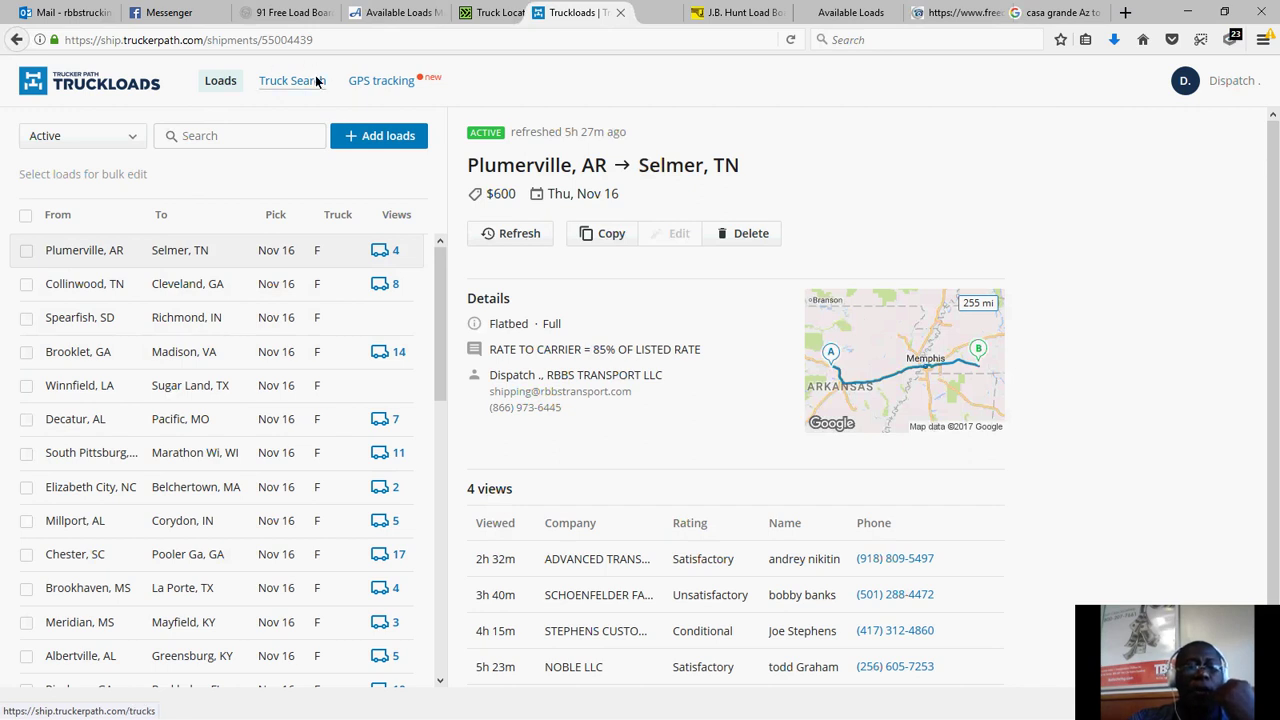
scroll(183, 340, "down", 3)
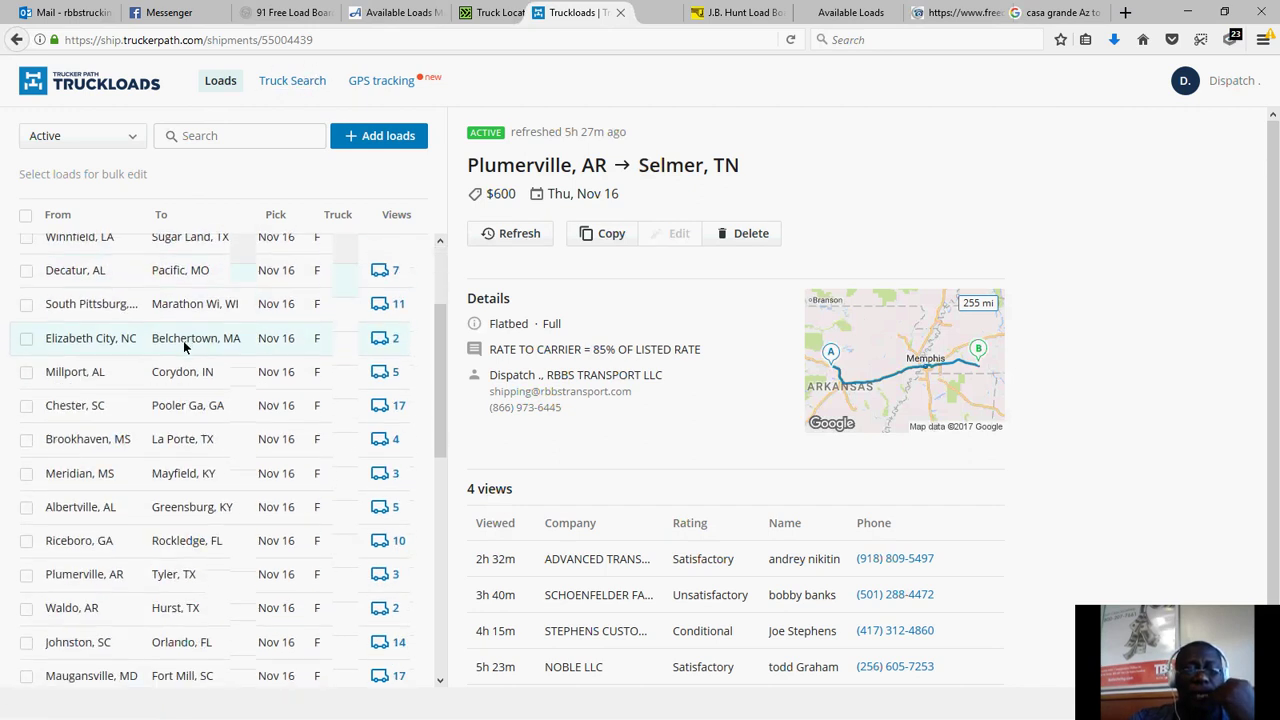
scroll(148, 420, "down", 2)
scroll(143, 426, "up", 5)
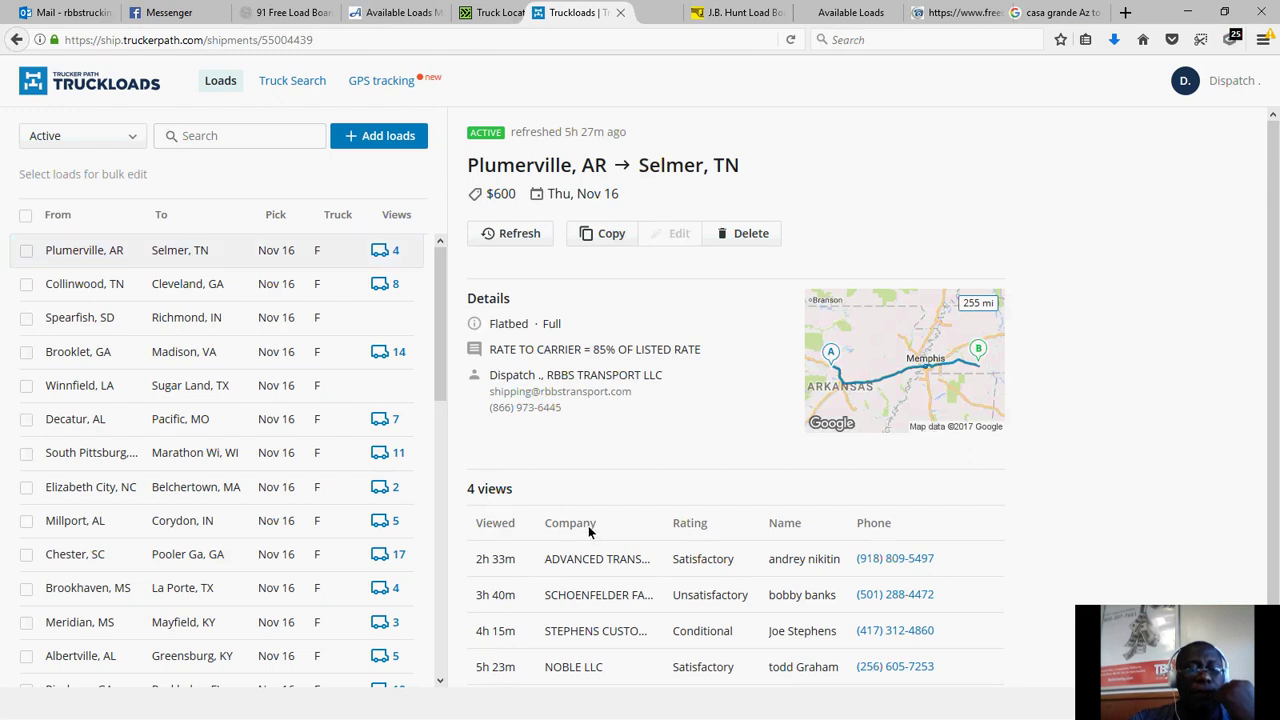
Open the Collinwood, TN to Cleveland, GA load and review the carriers that viewed it.
left_click(386, 288)
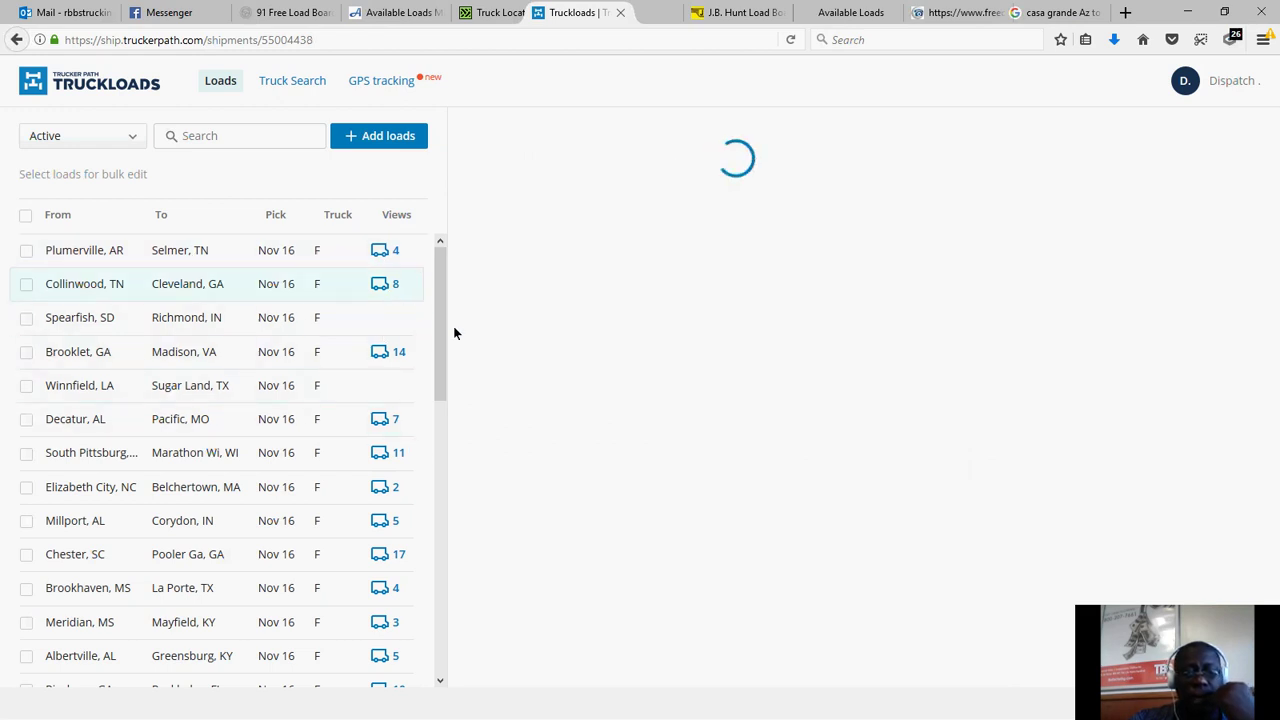
scroll(544, 497, "down", 3)
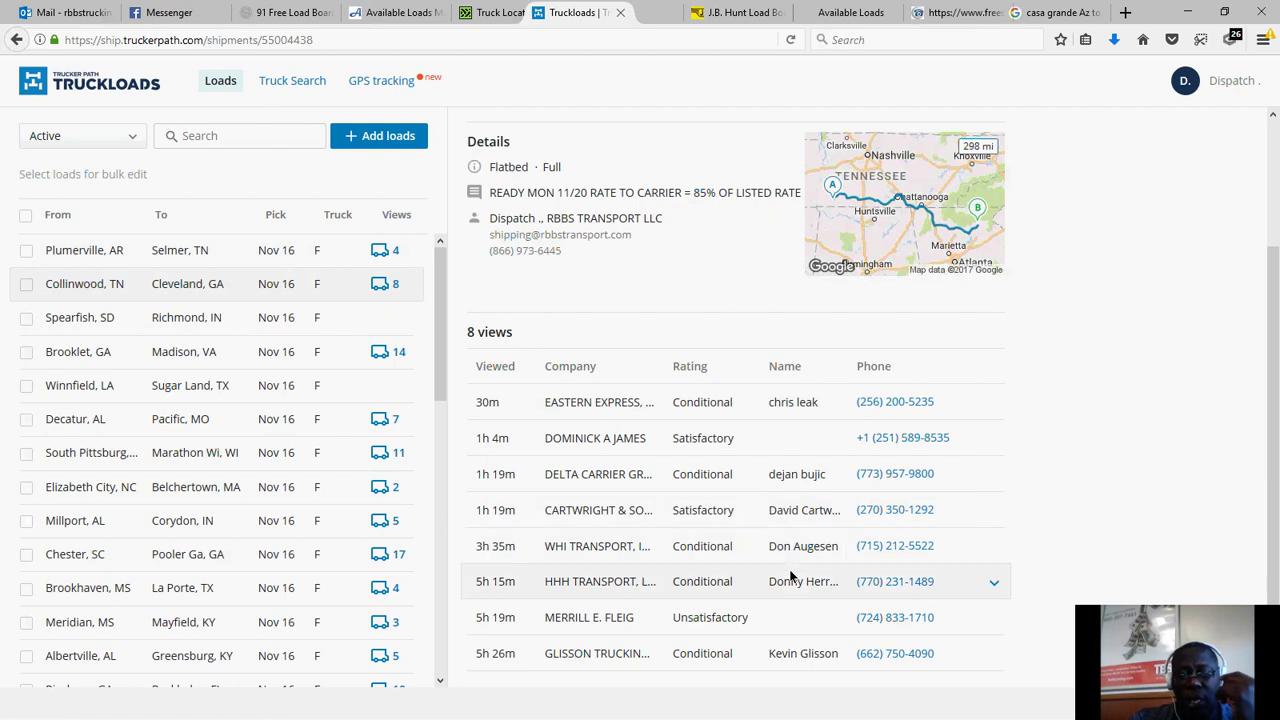
scroll(800, 565, "up", 3)
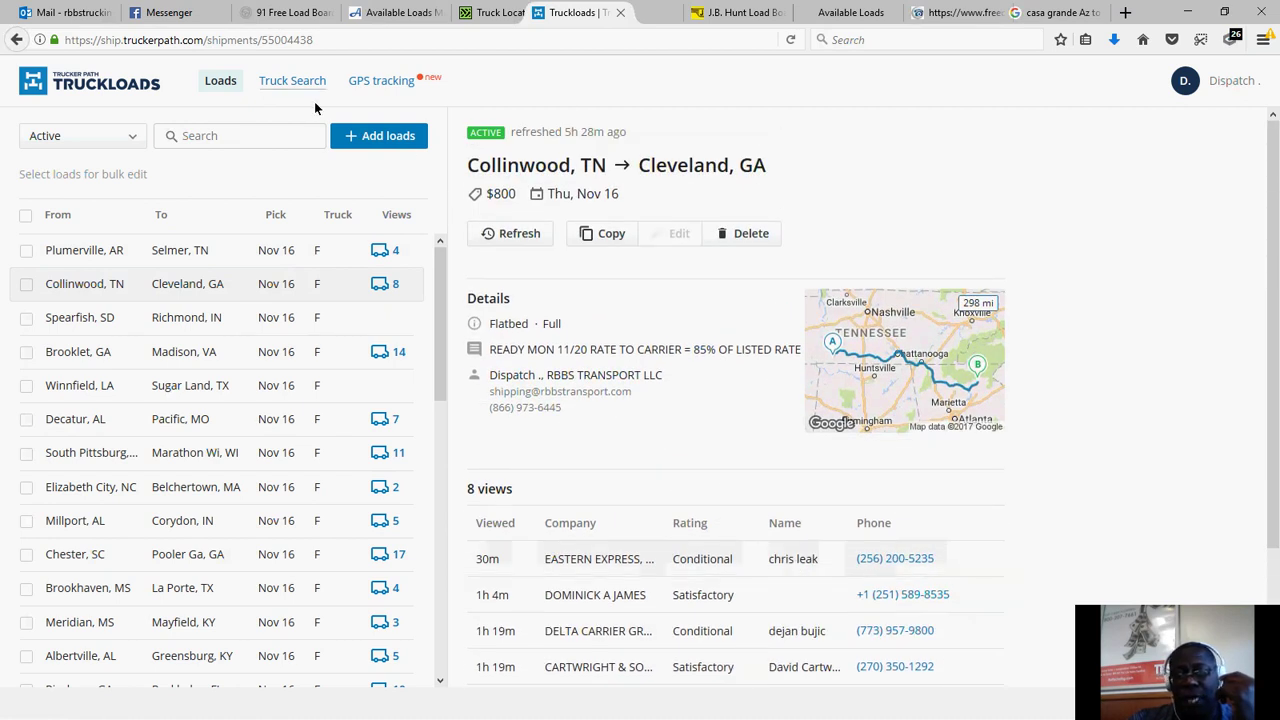
Return to Trucker Path's truck search and open the details of the Arizona reefer carrier located at Yuma.
left_click(292, 81)
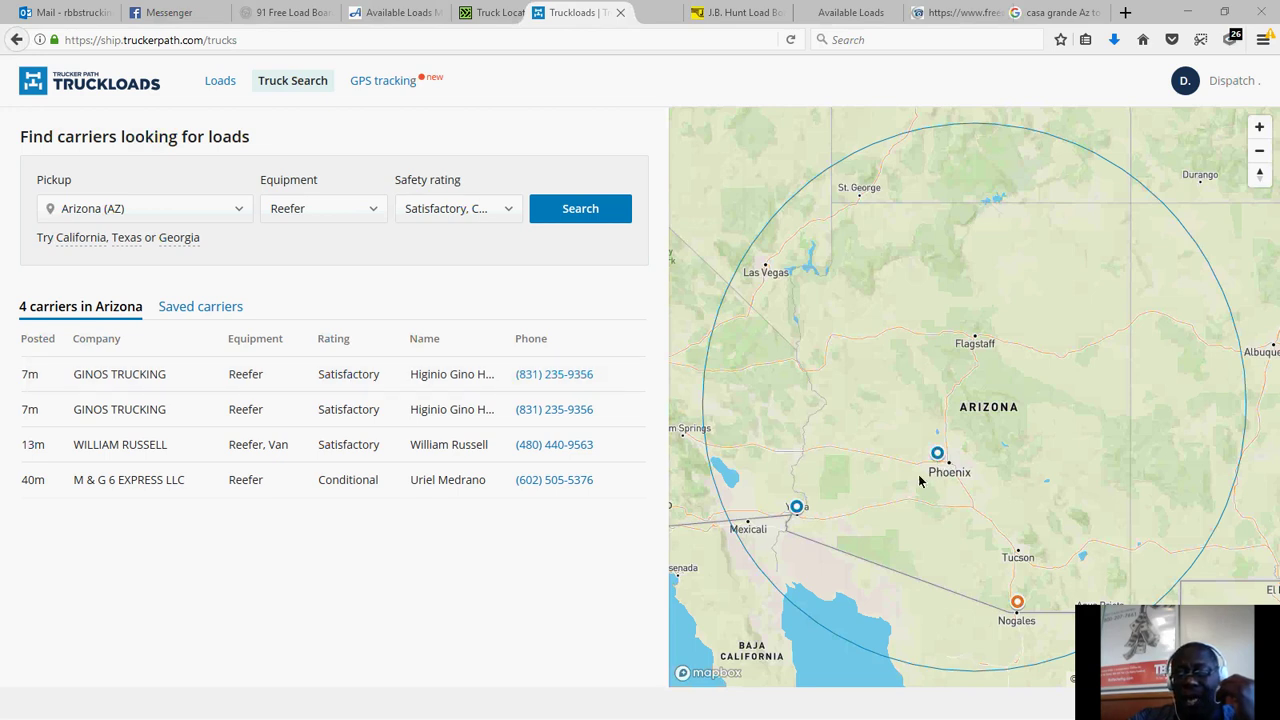
left_click(802, 515)
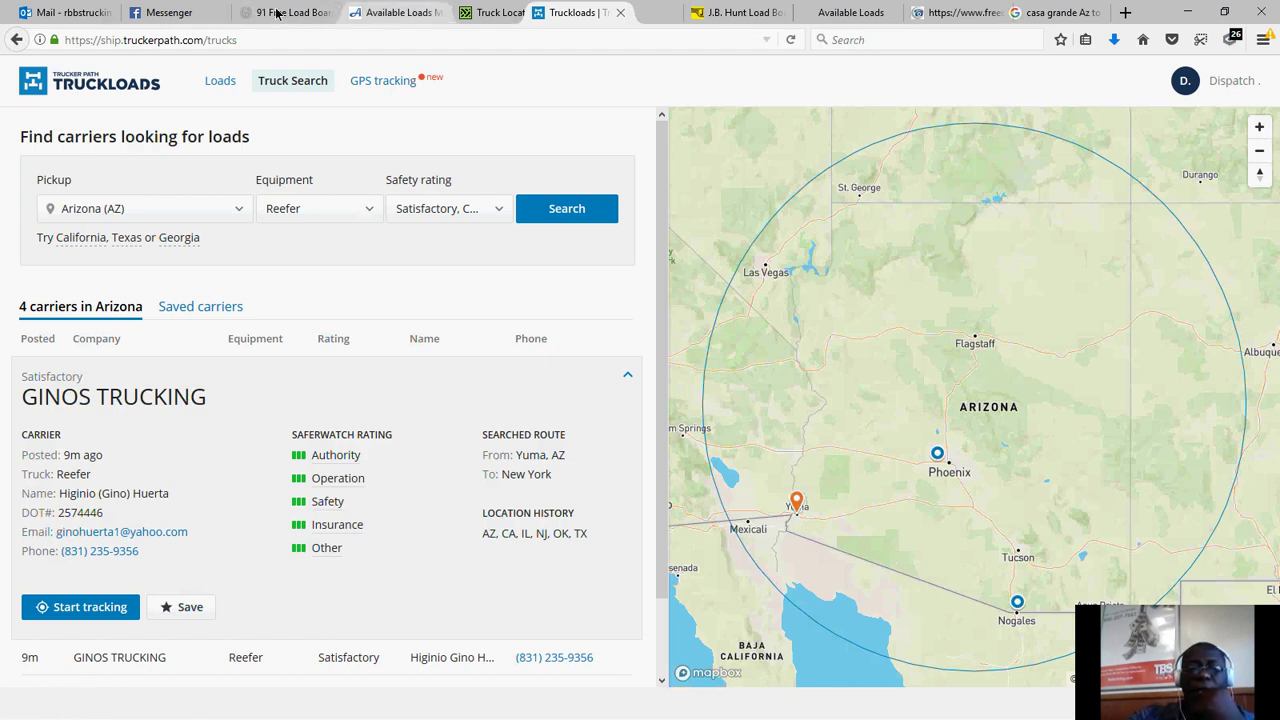
Close the J.B. Hunt load board and the Erwin Bros. Trucking available loads pages.
left_click(730, 14)
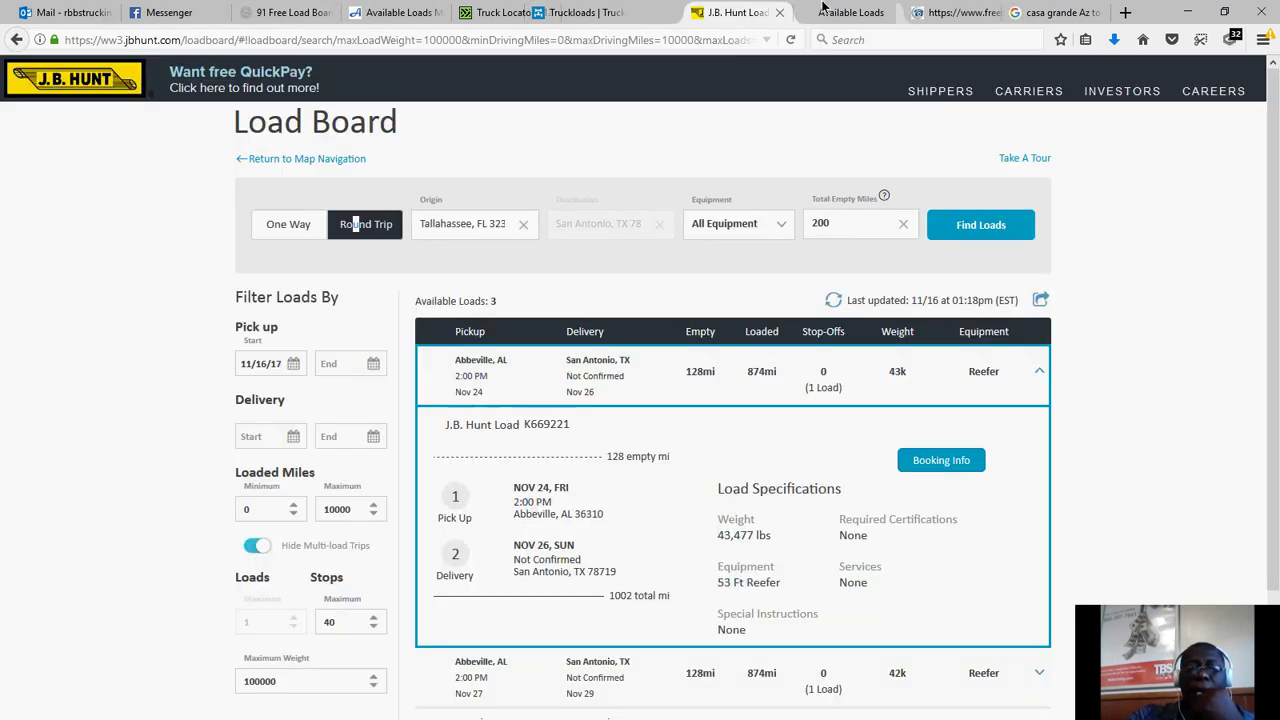
left_click(779, 12)
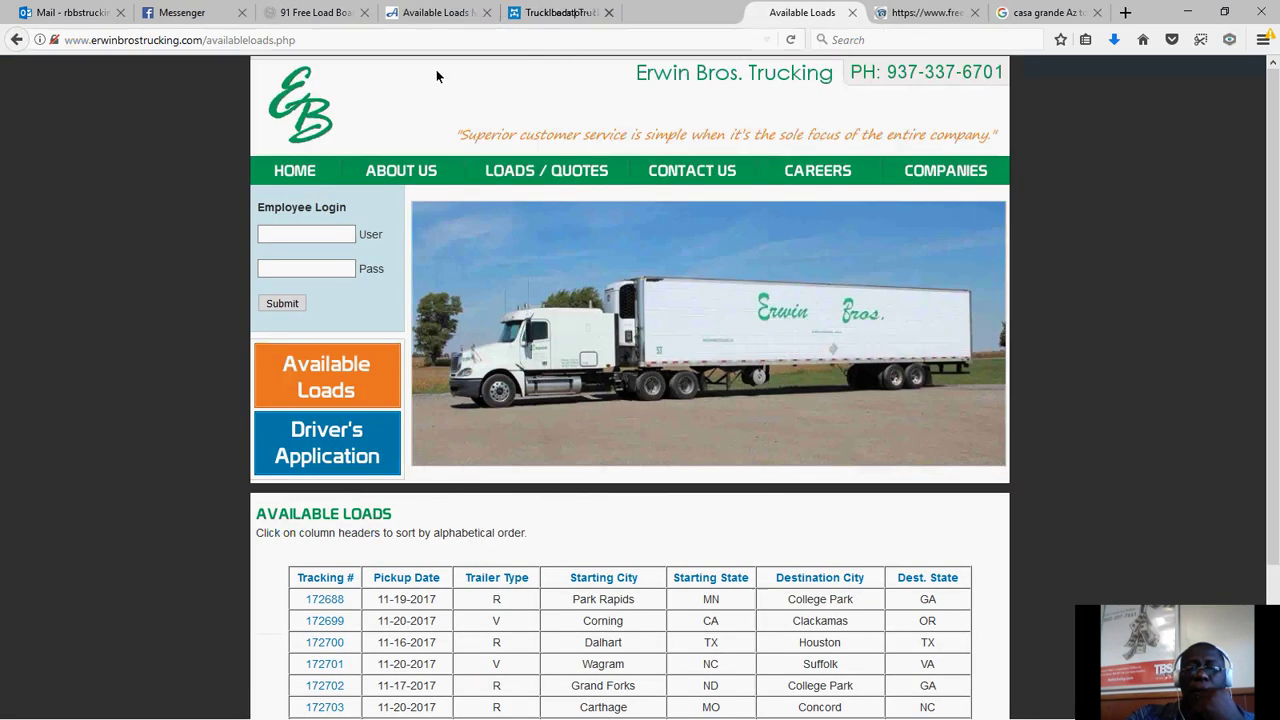
left_click(852, 12)
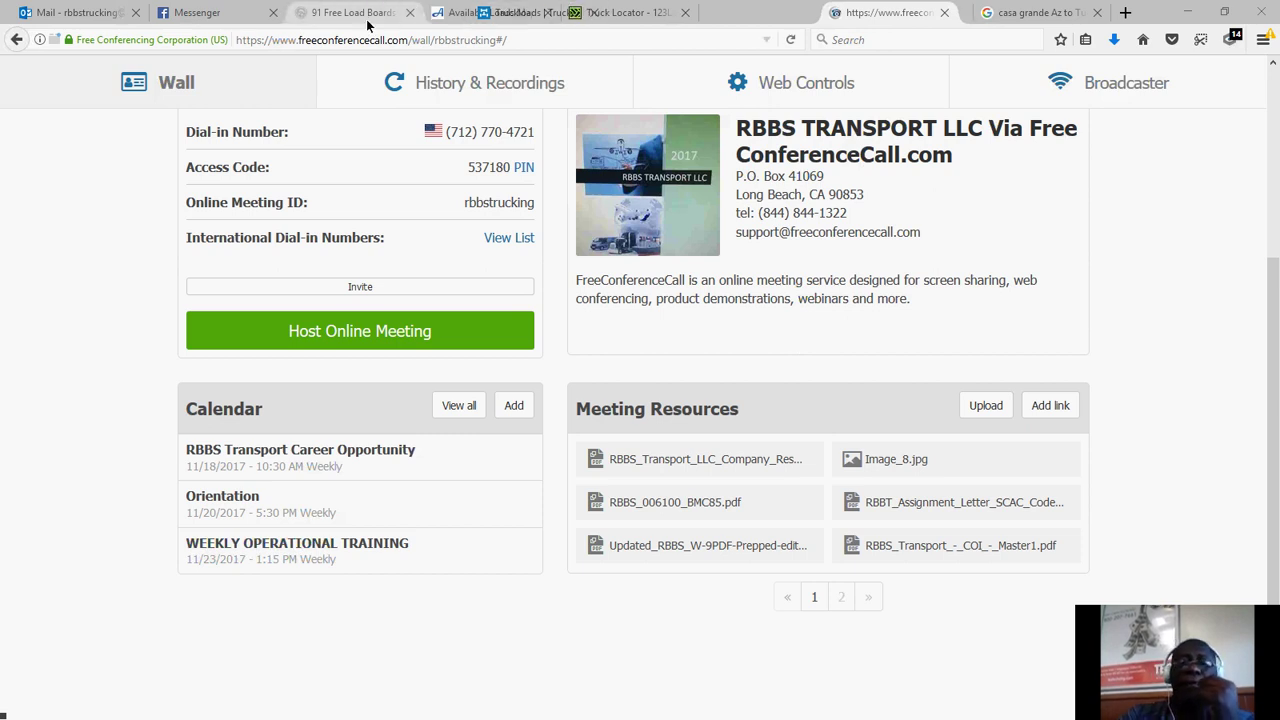
Read through the RBBS CHAT GROUP conversation in Messenger and close the 123Loadboard Truck Locator page.
left_click(178, 14)
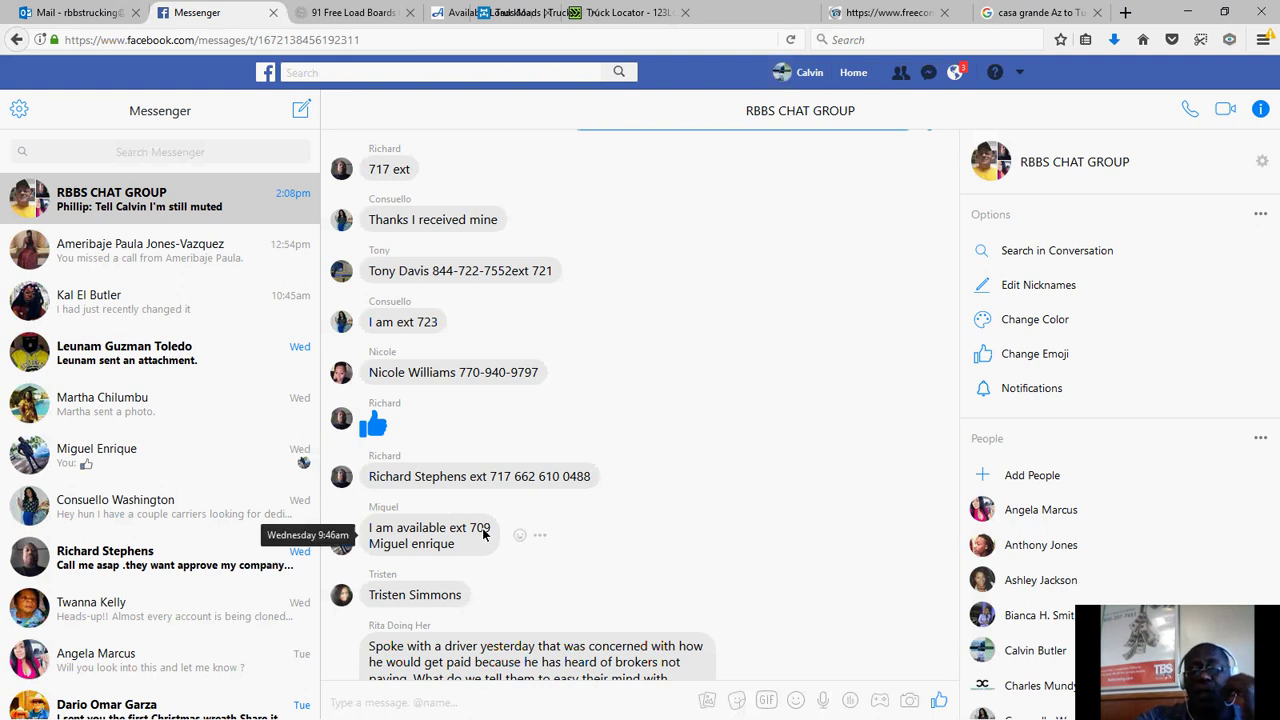
mouse_move(478, 535)
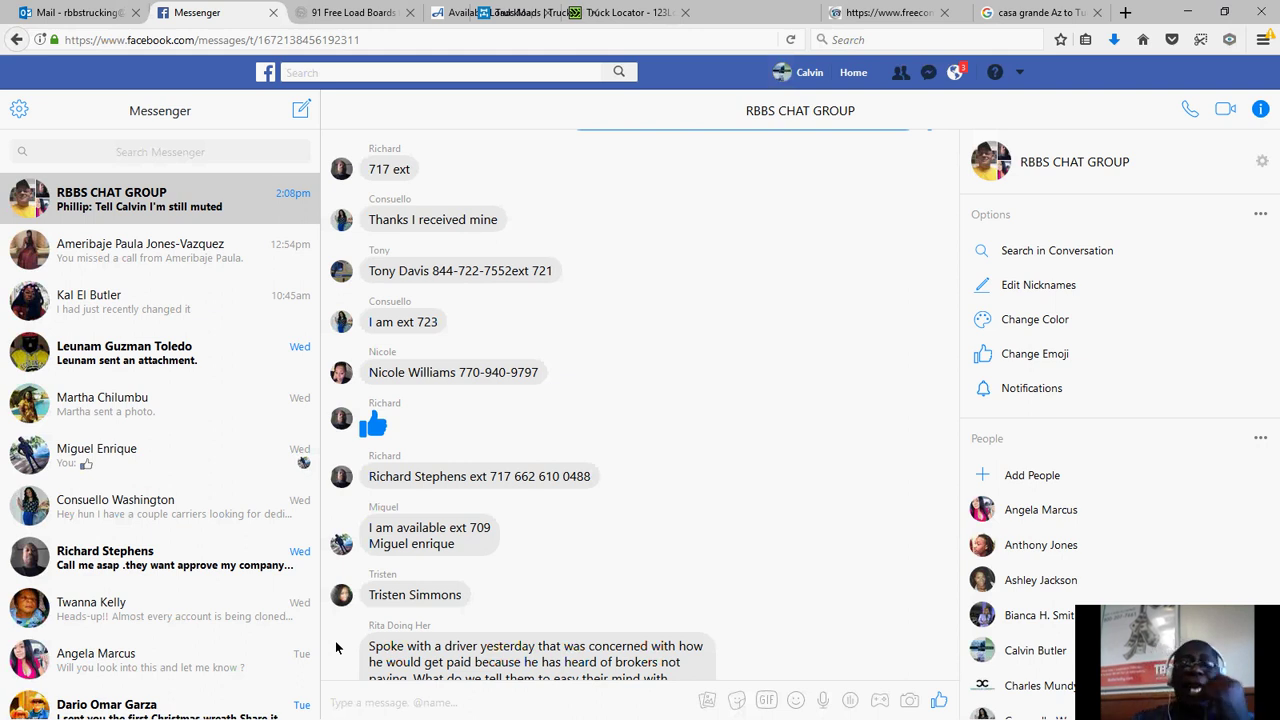
scroll(490, 603, "down", 5)
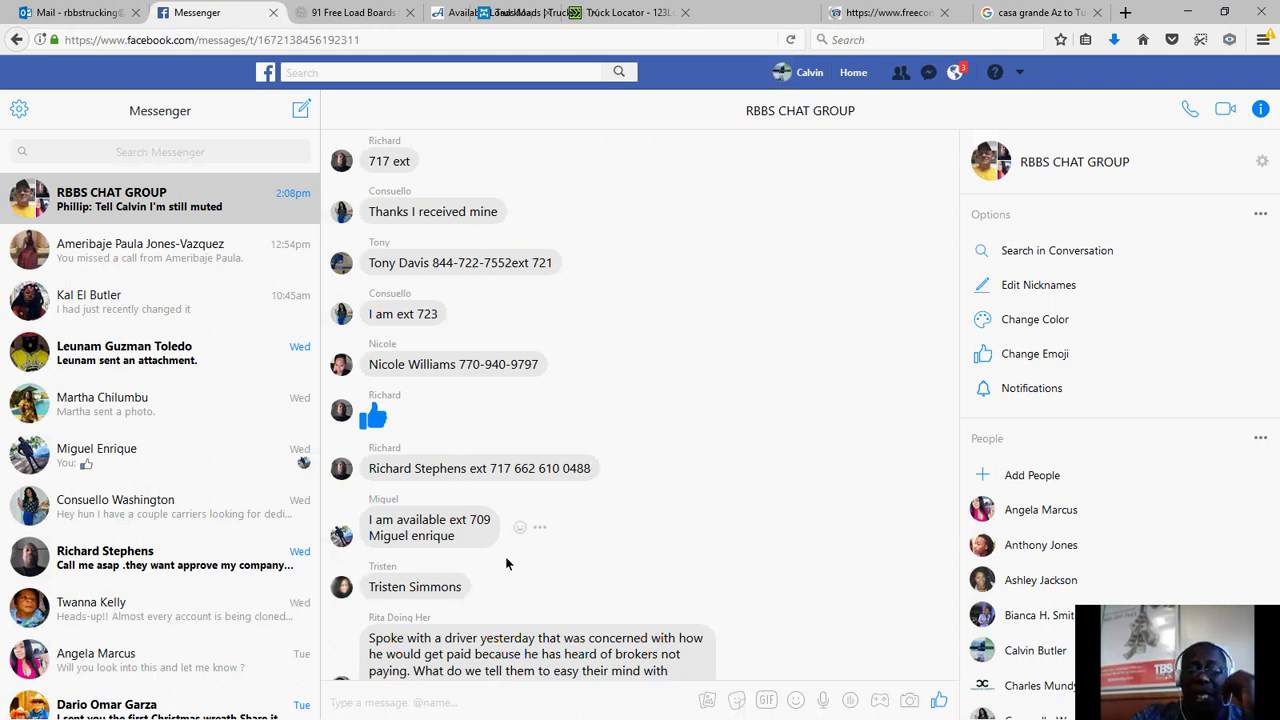
scroll(498, 513, "up", 3)
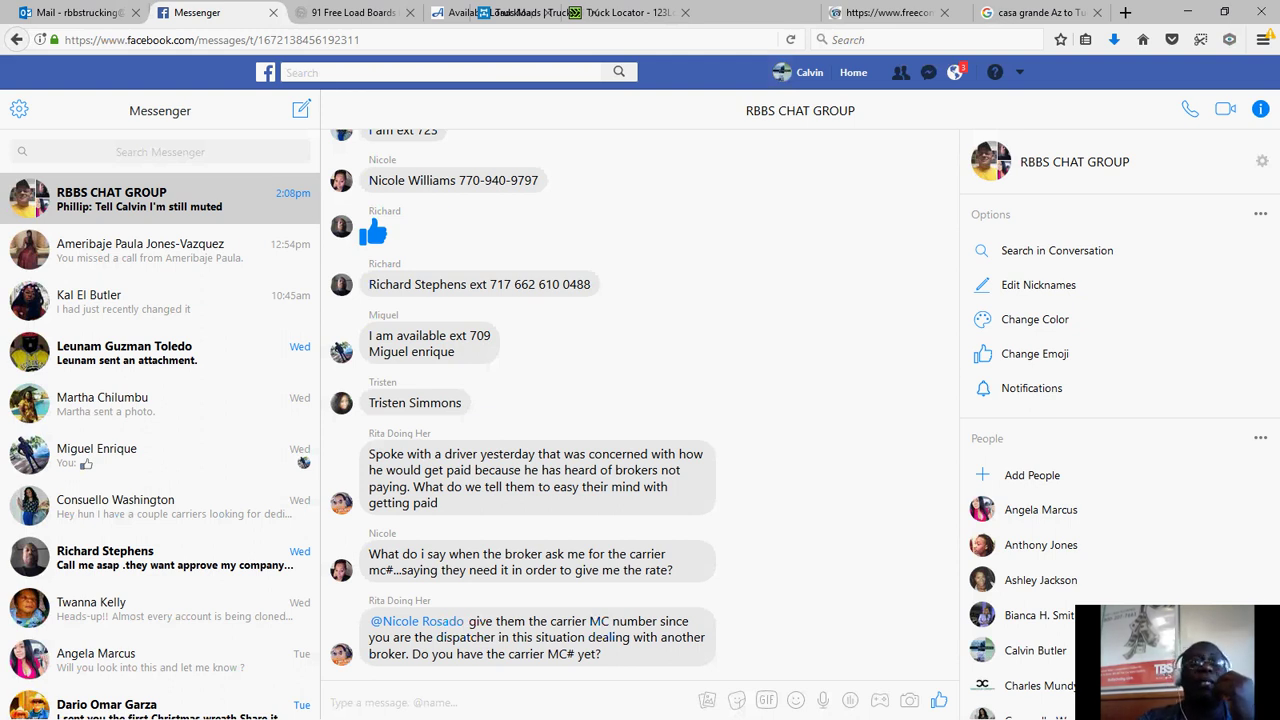
scroll(347, 315, "down", 5)
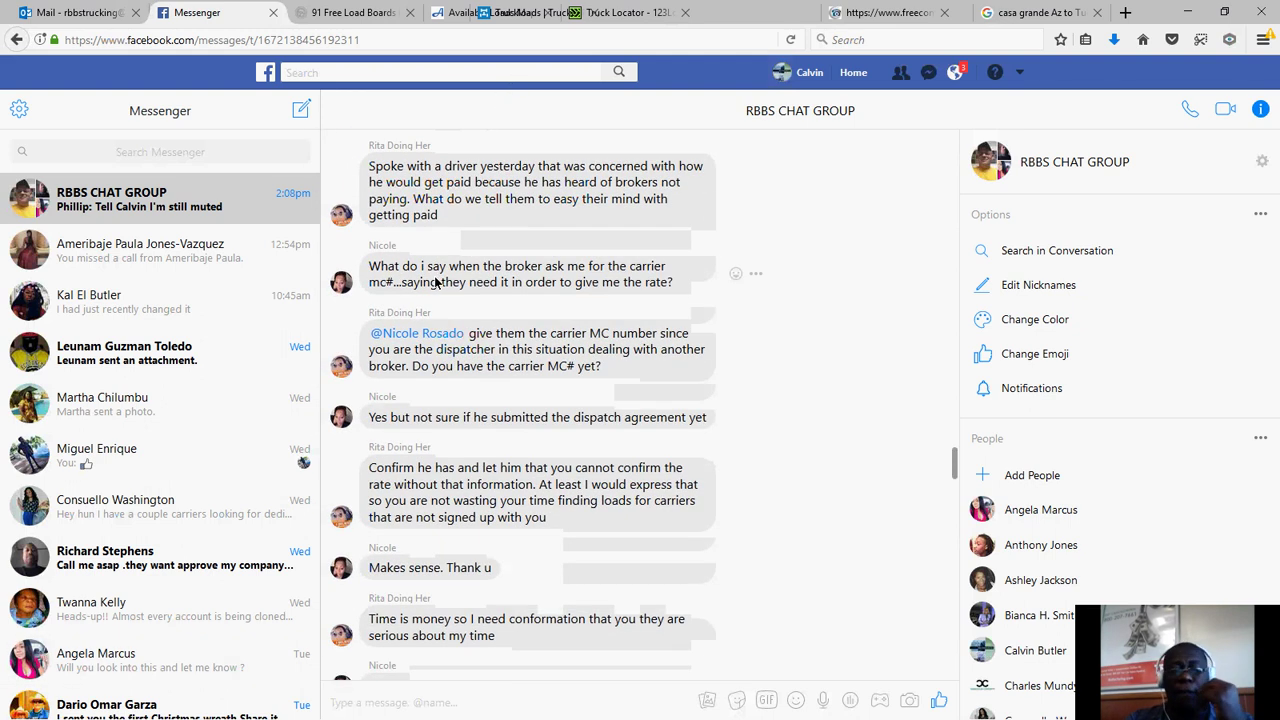
scroll(347, 315, "down", 2)
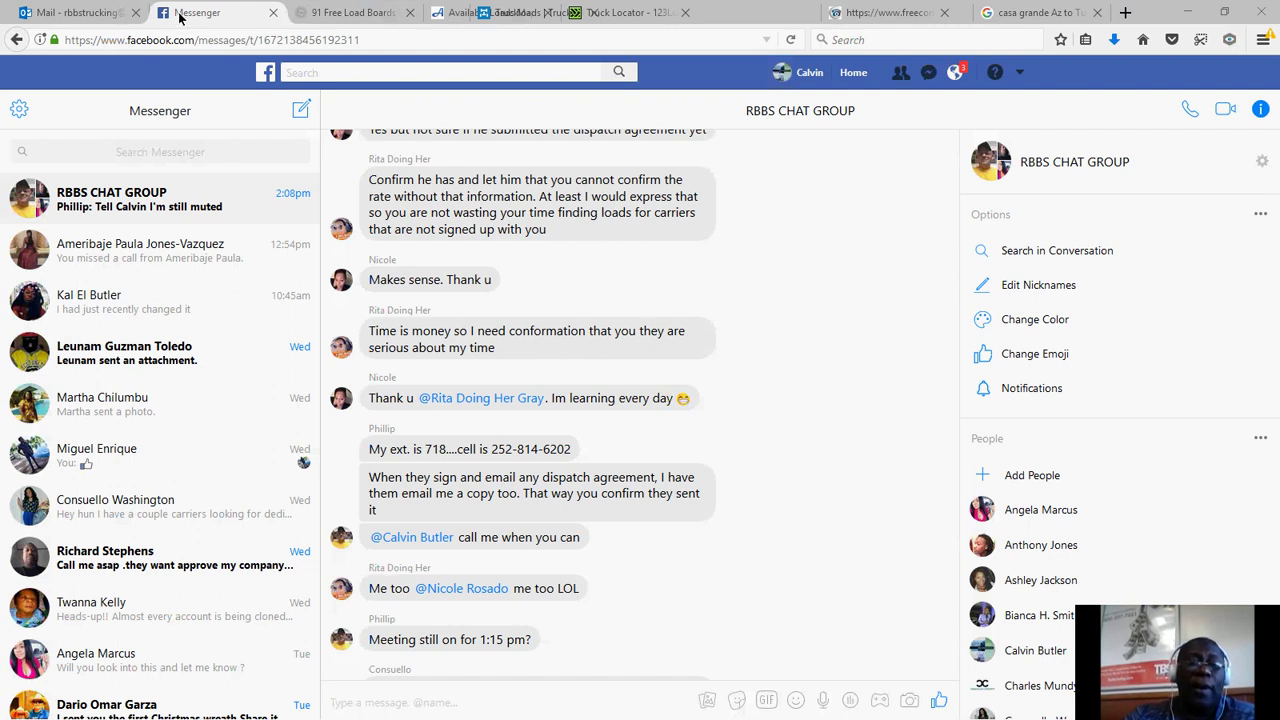
left_click(685, 12)
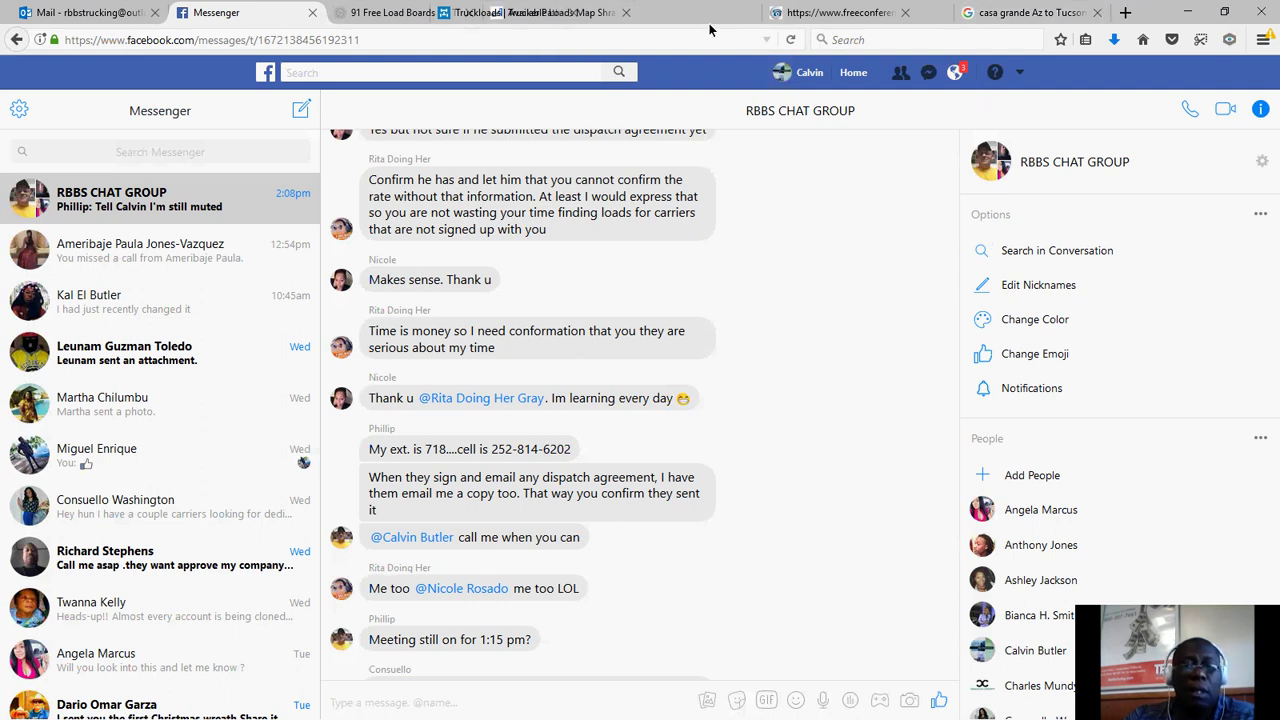
Open squareup.com on a new page and sign in to Square with the saved account e-mail and password.
left_click(1127, 13)
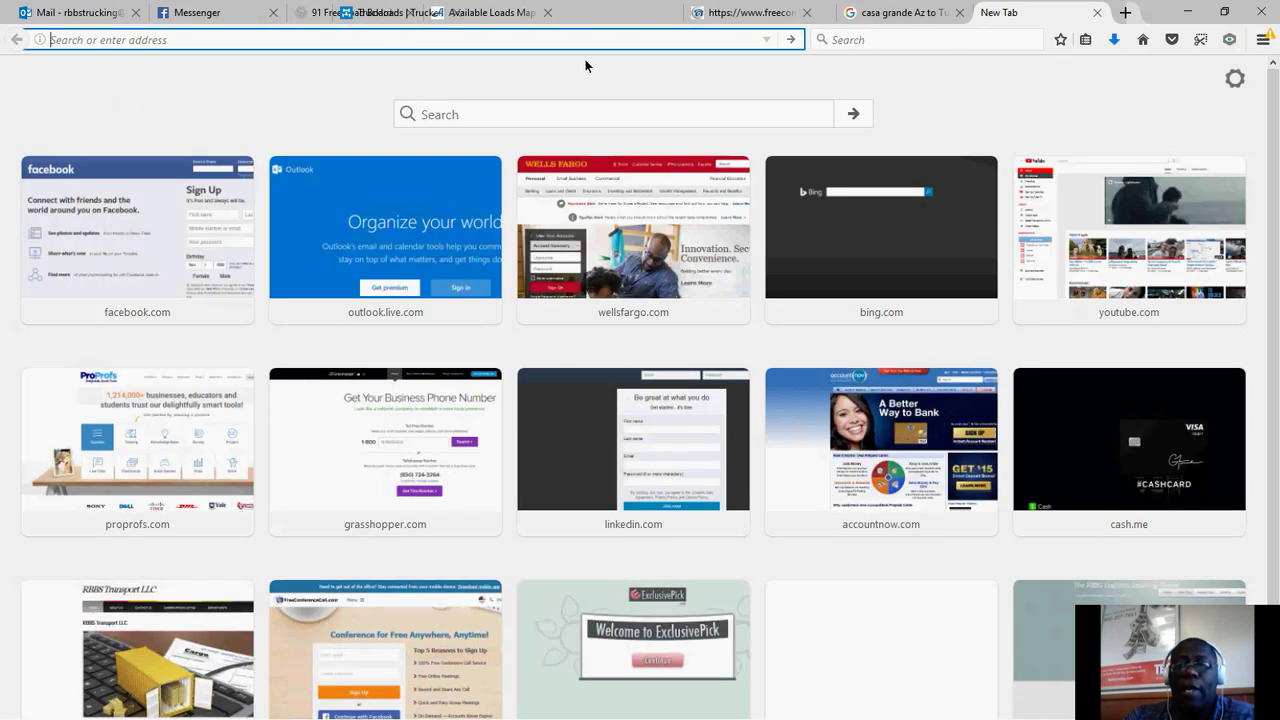
type("squareup.com/")
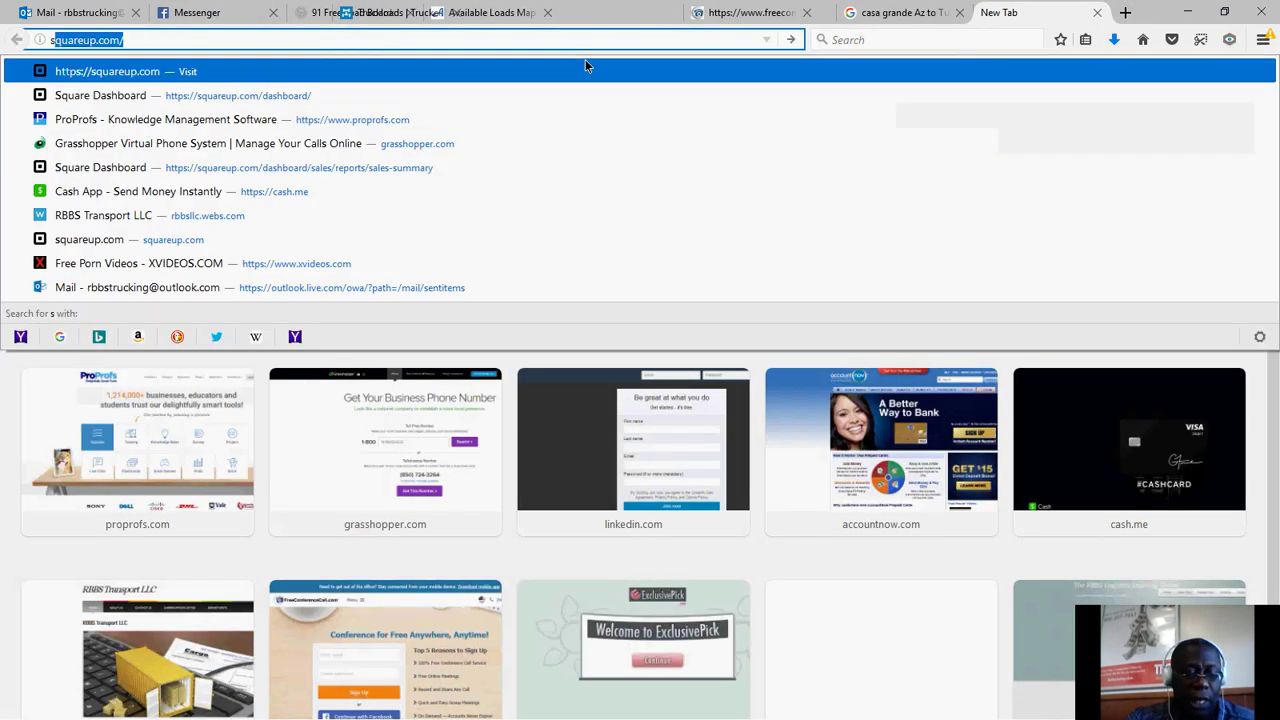
key("Return")
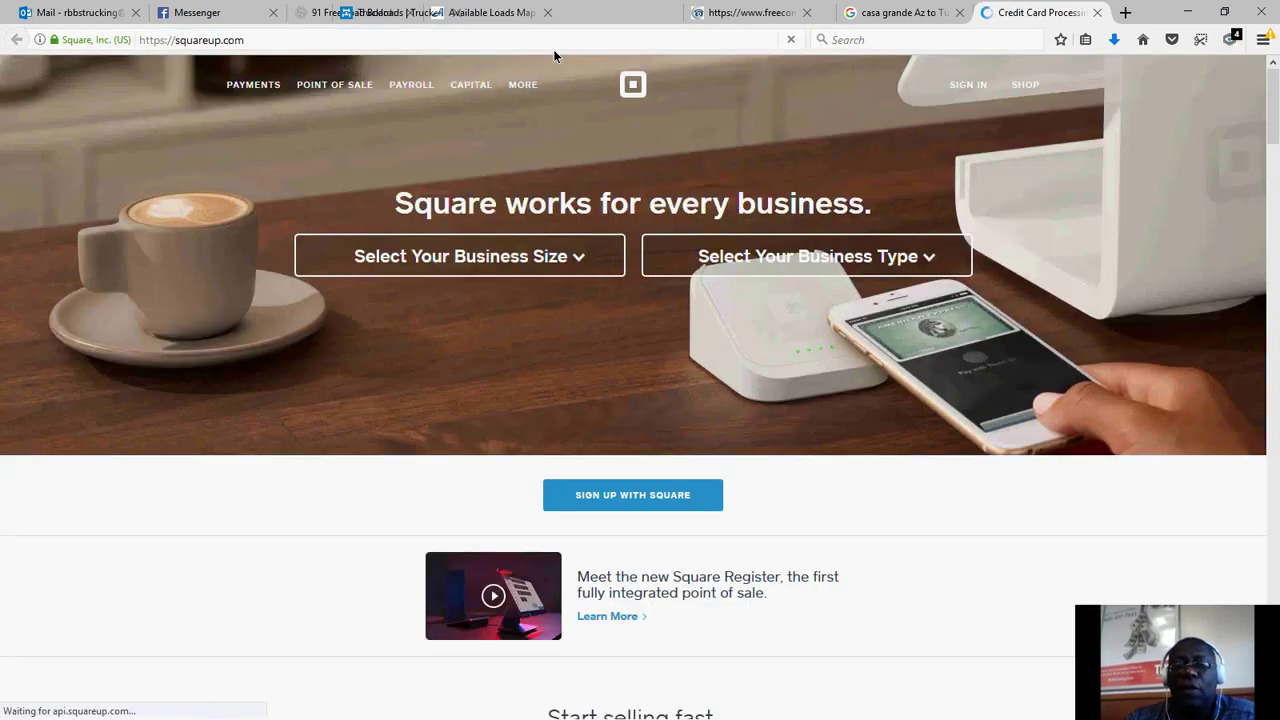
left_click(969, 86)
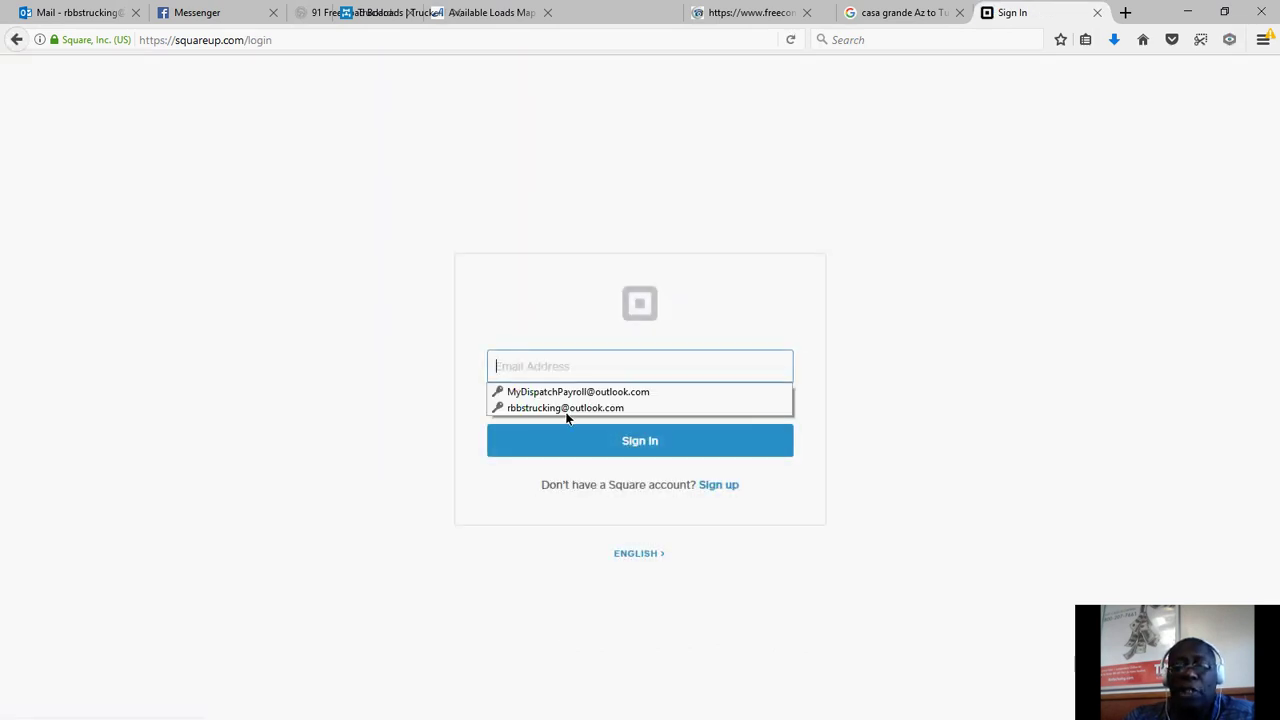
left_click(565, 408)
left_click(618, 436)
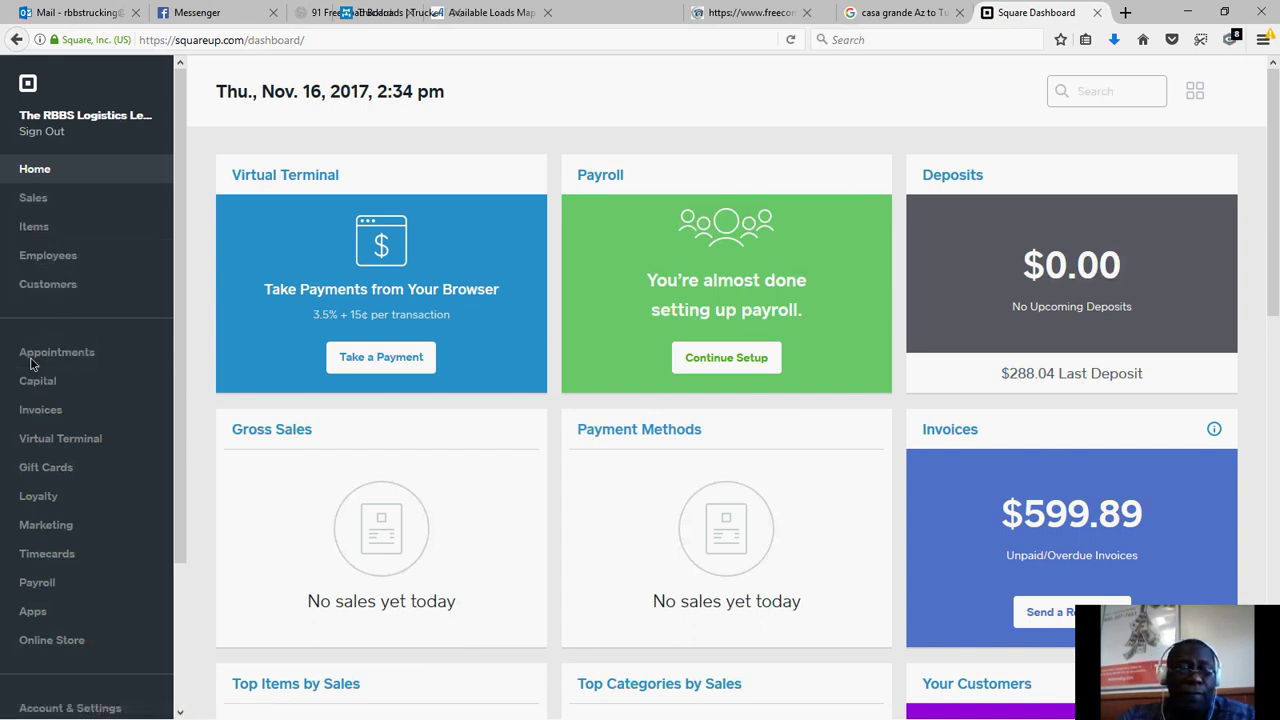
Look through the Square invoices and open the 10/07/2017 invoice titled RBBS Transport LLC Dispatch to review its payment activity.
left_click(41, 410)
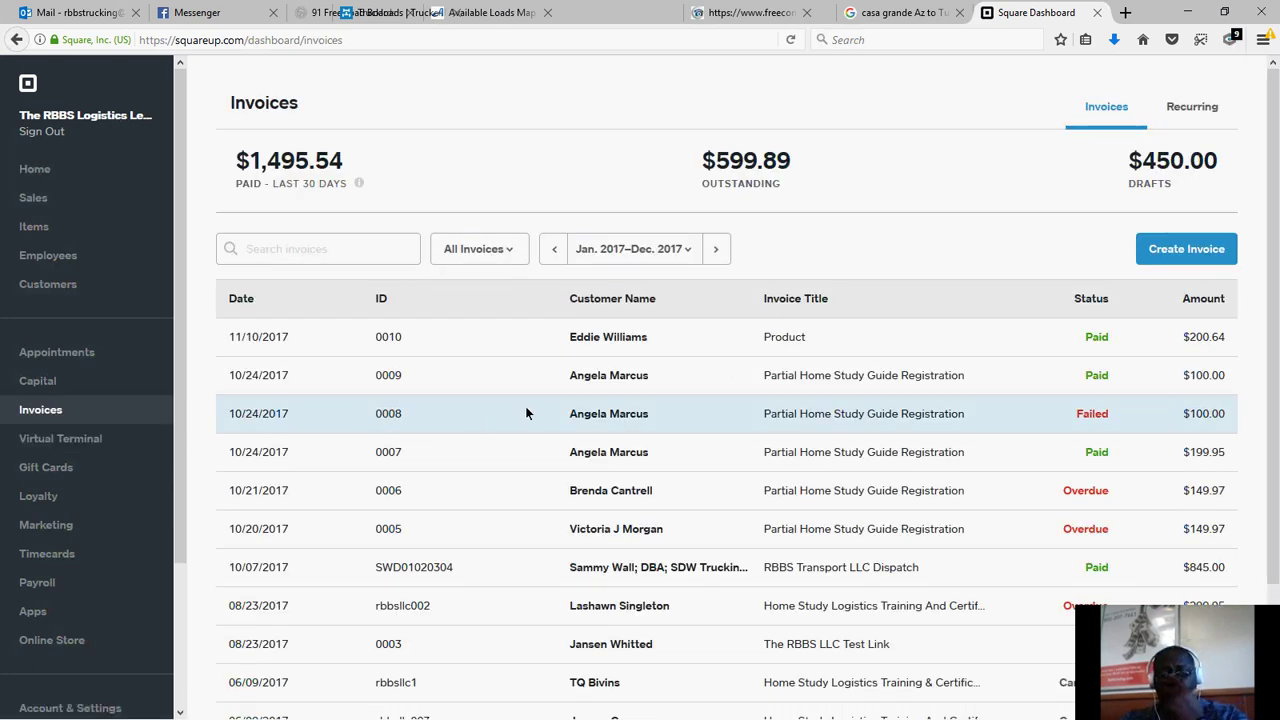
scroll(595, 370, "down", 3)
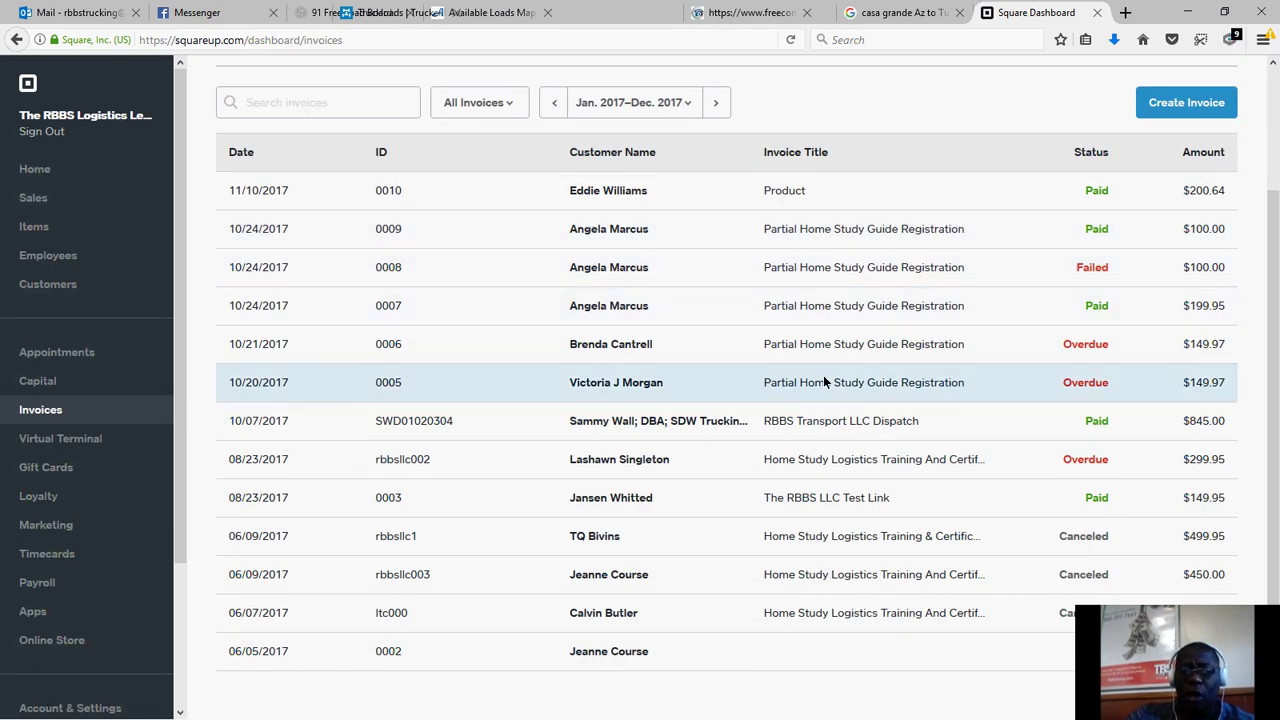
left_click(692, 422)
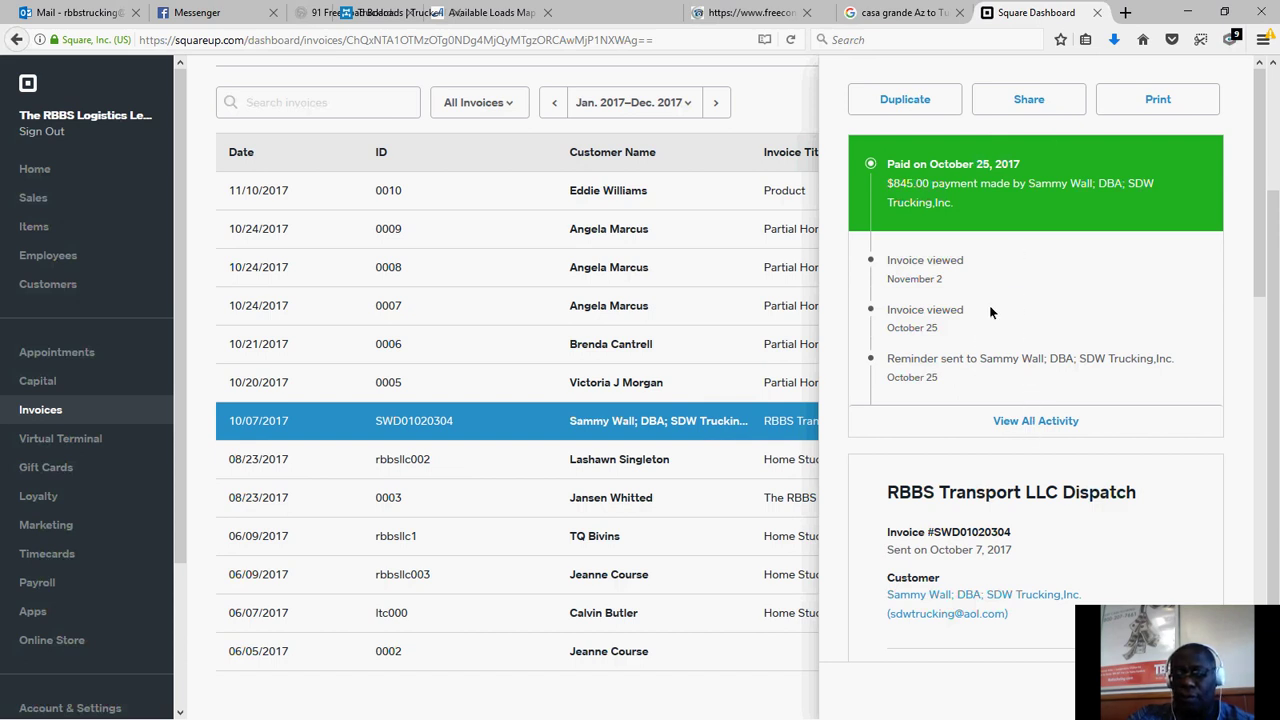
scroll(990, 309, "up", 3)
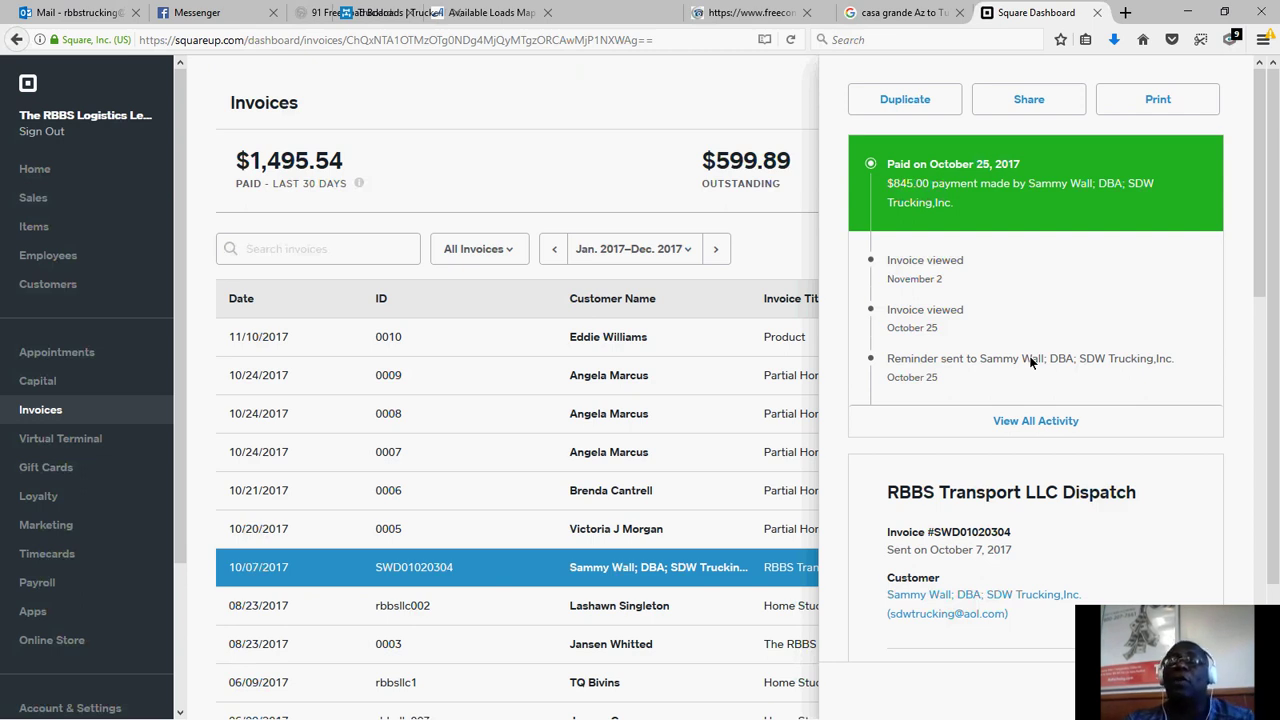
Open cash.me on a new page, look through the Cash App account's transactions, and return to the Available Loads Map.
left_click(1125, 14)
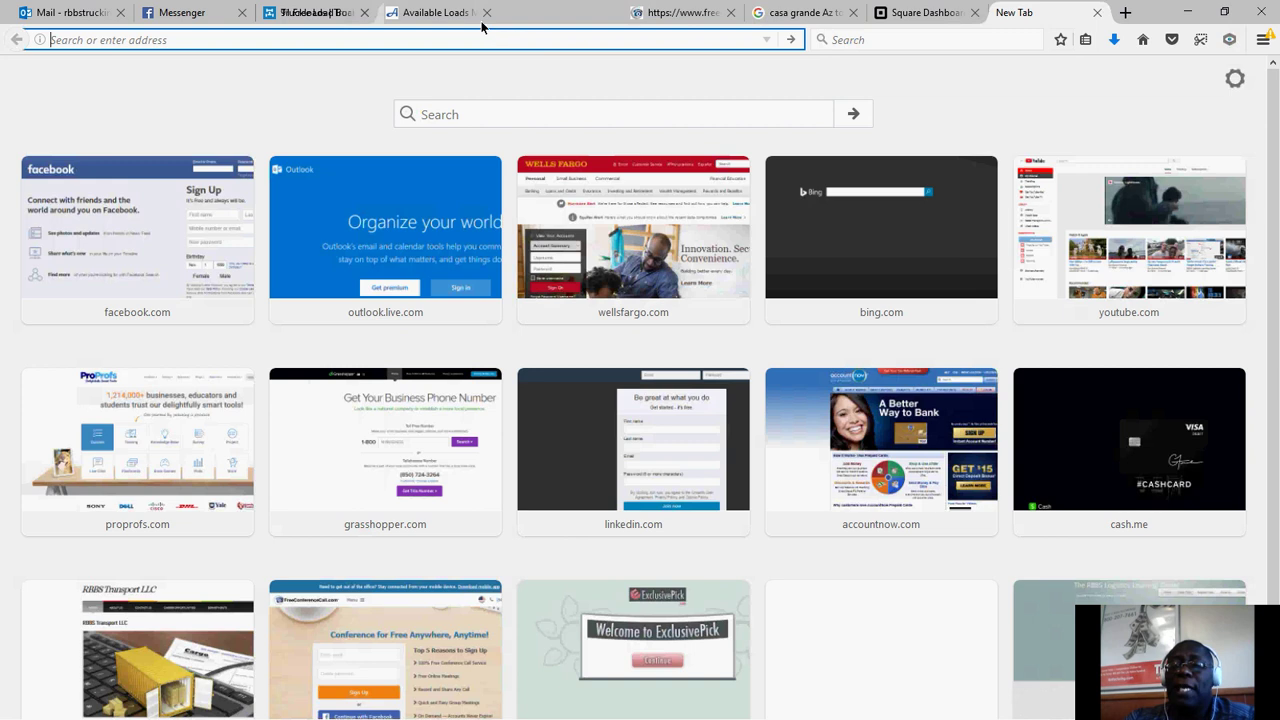
type("ca")
key("Return")
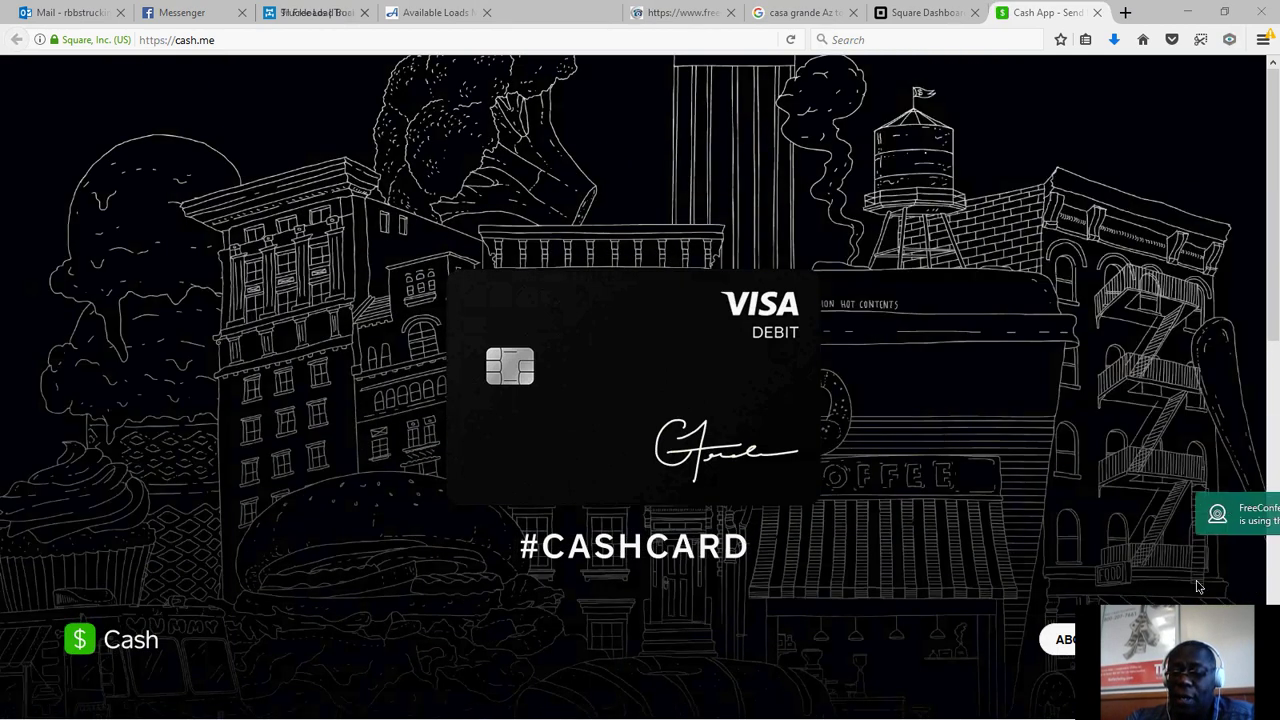
left_click(1140, 639)
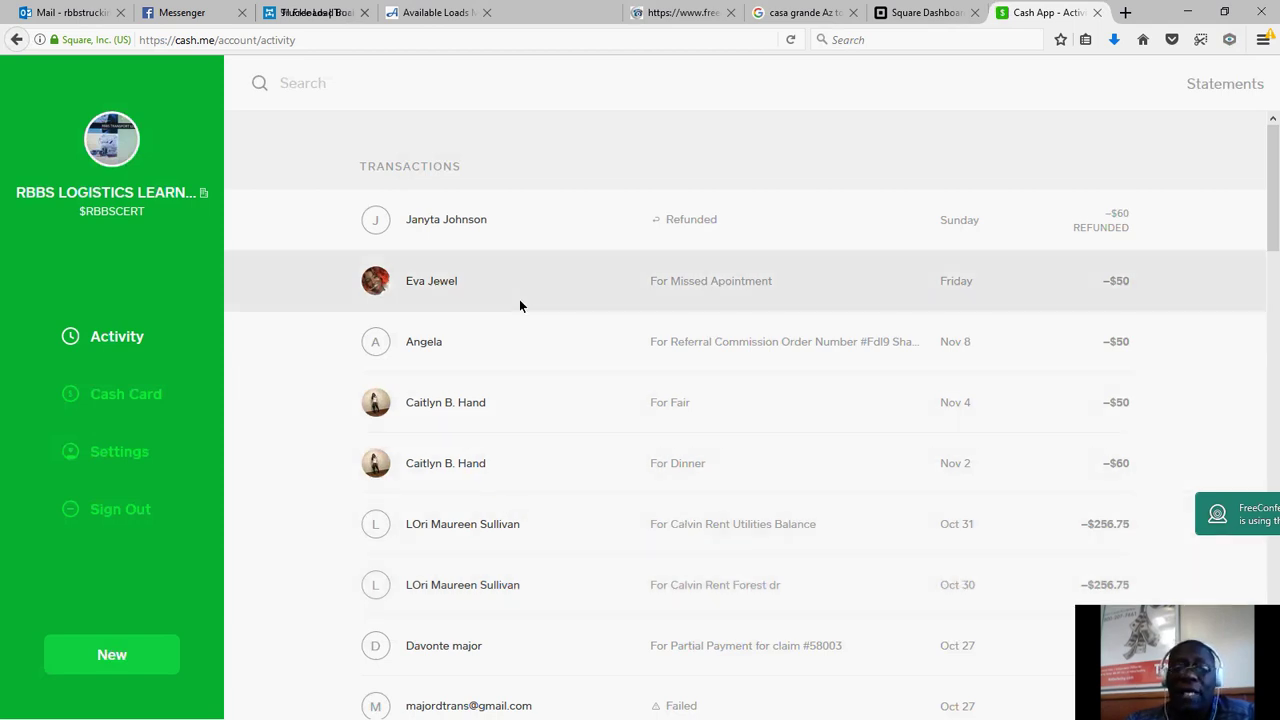
scroll(605, 290, "down", 4)
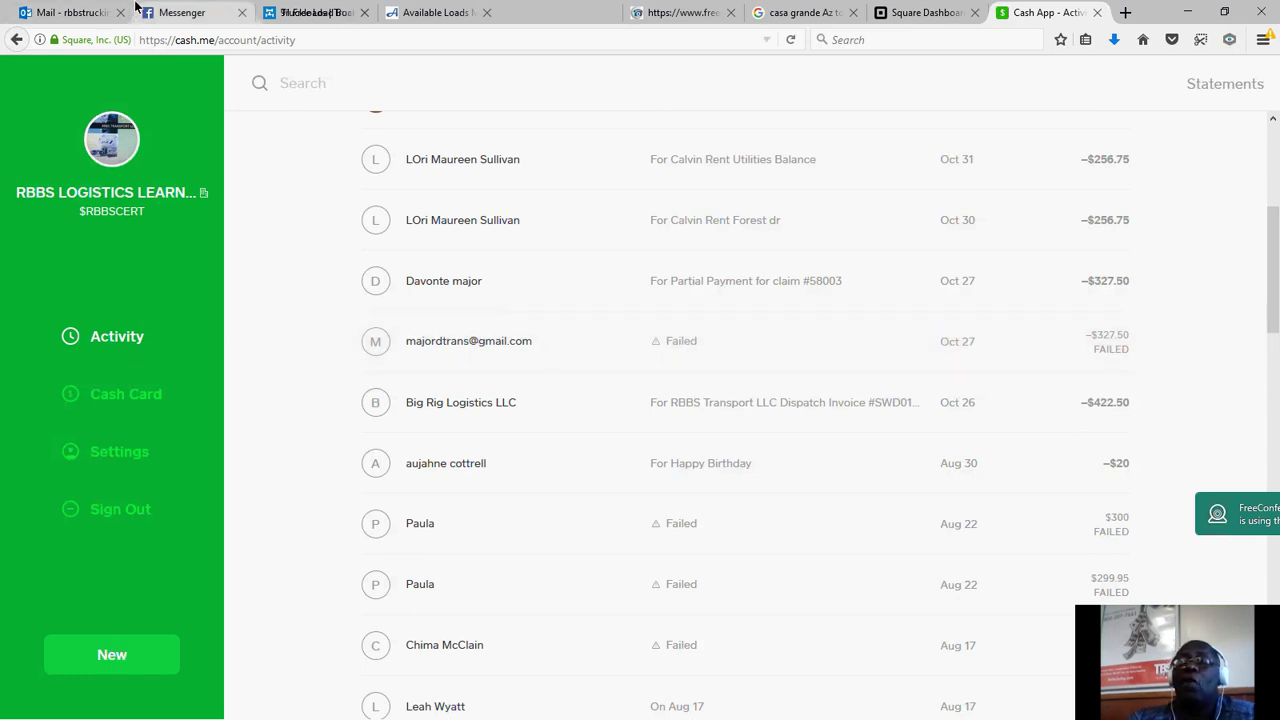
left_click(436, 13)
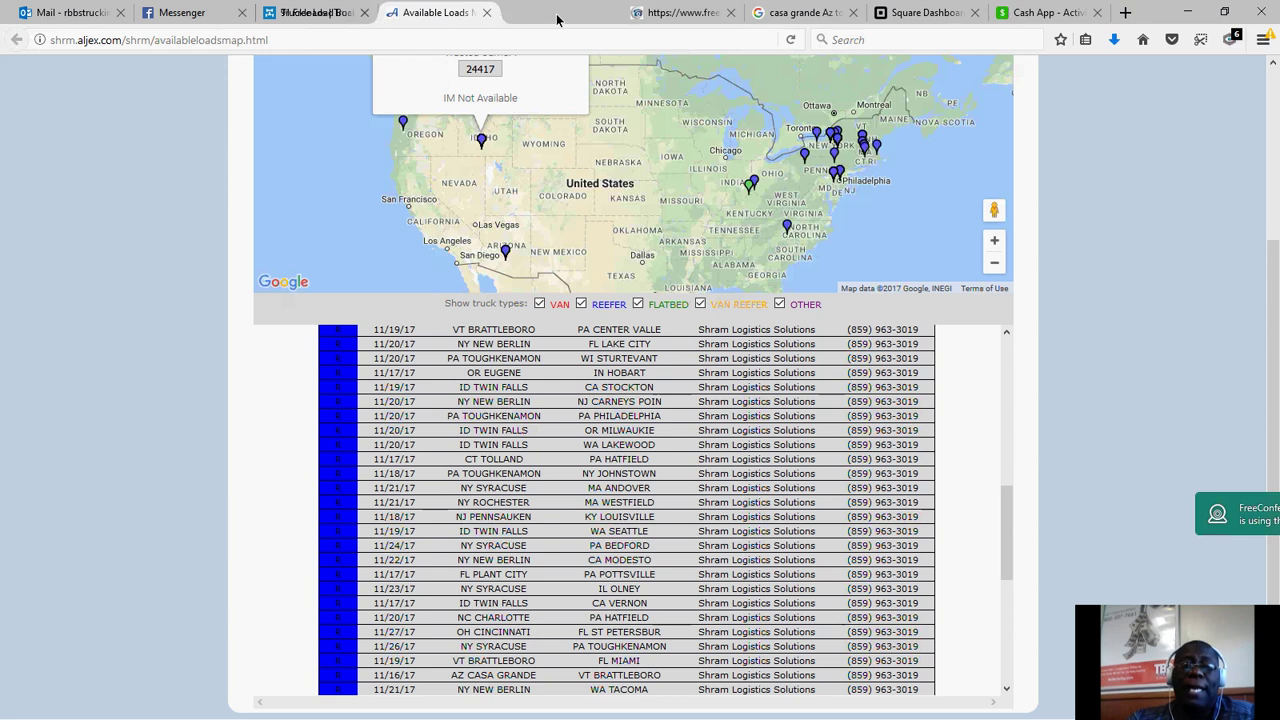